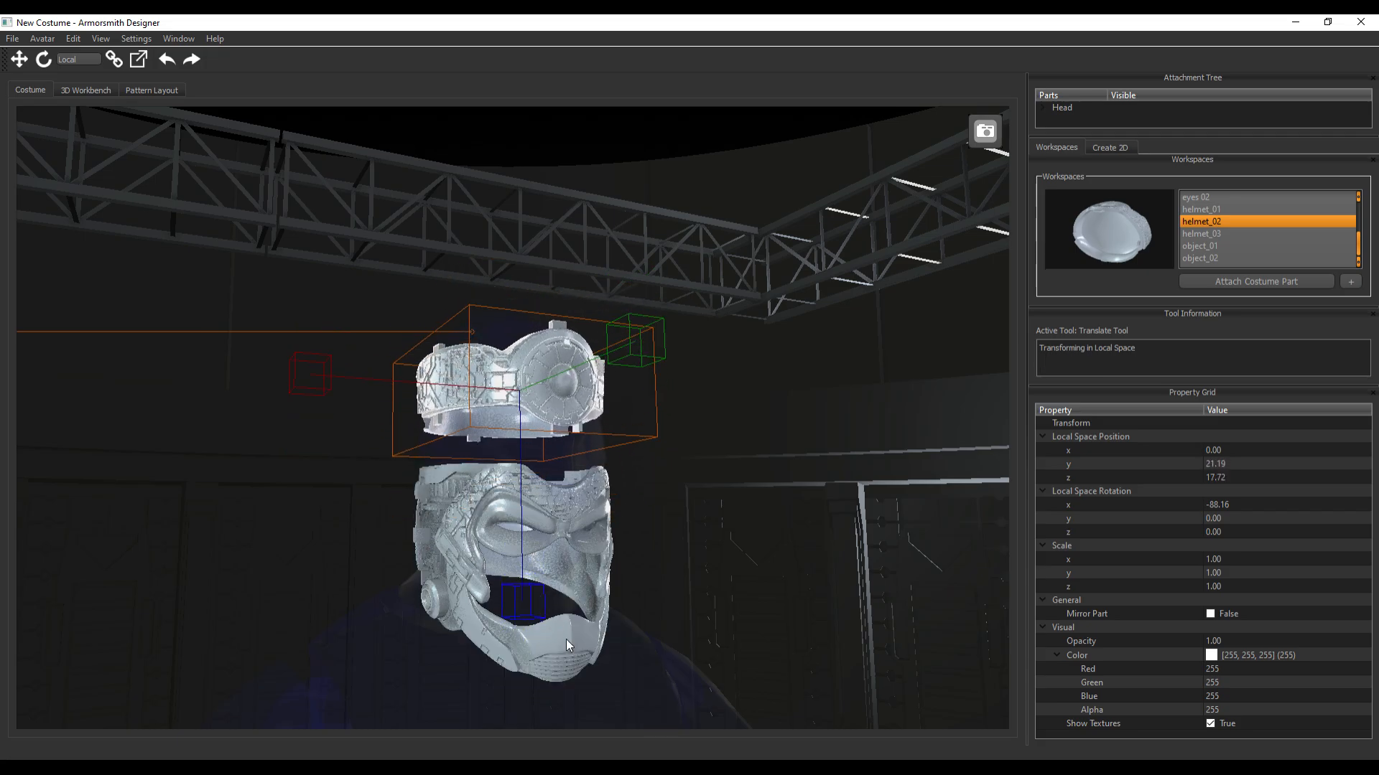
# Raise the helmet_03 face piece toward the forehead band, to about y -40.5 and z 3.8
pyautogui.click(571, 666)
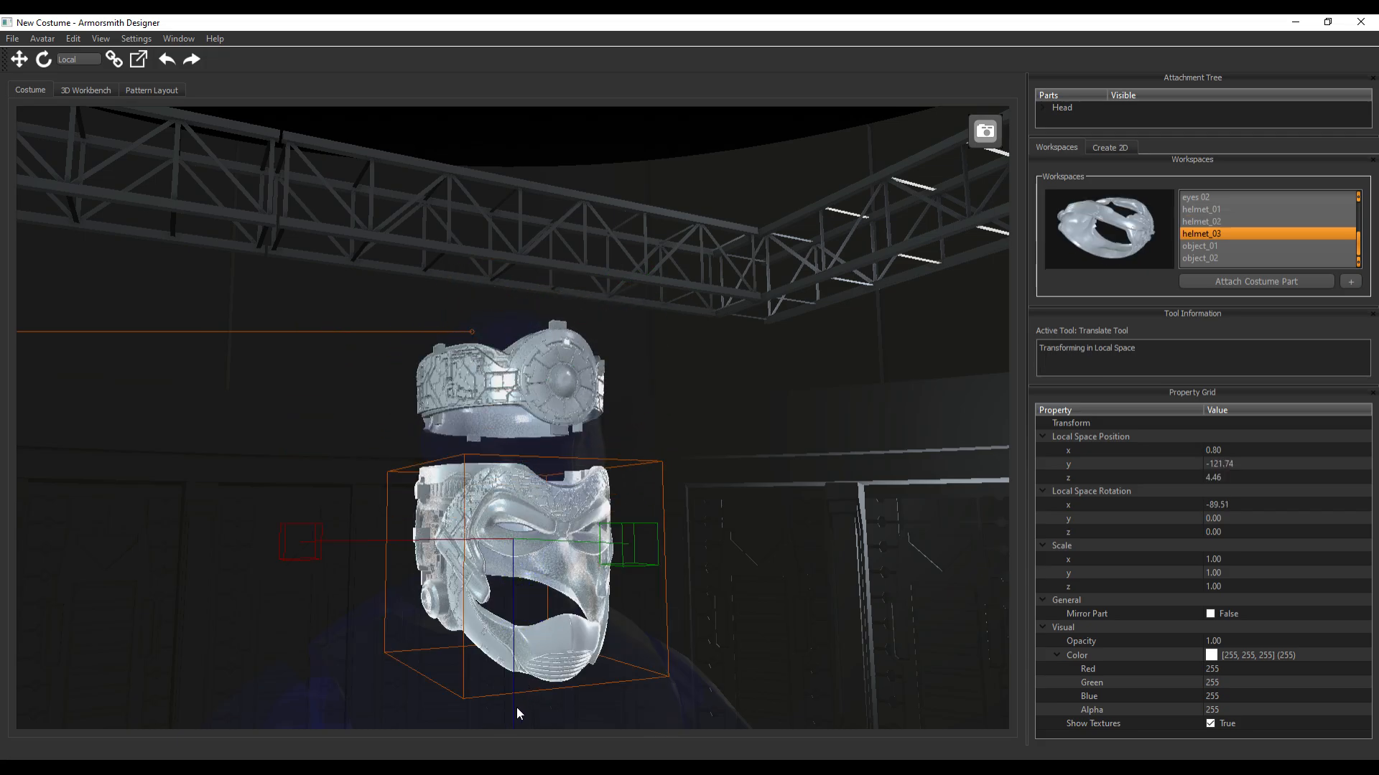
pyautogui.scroll(-3, 525, 668)
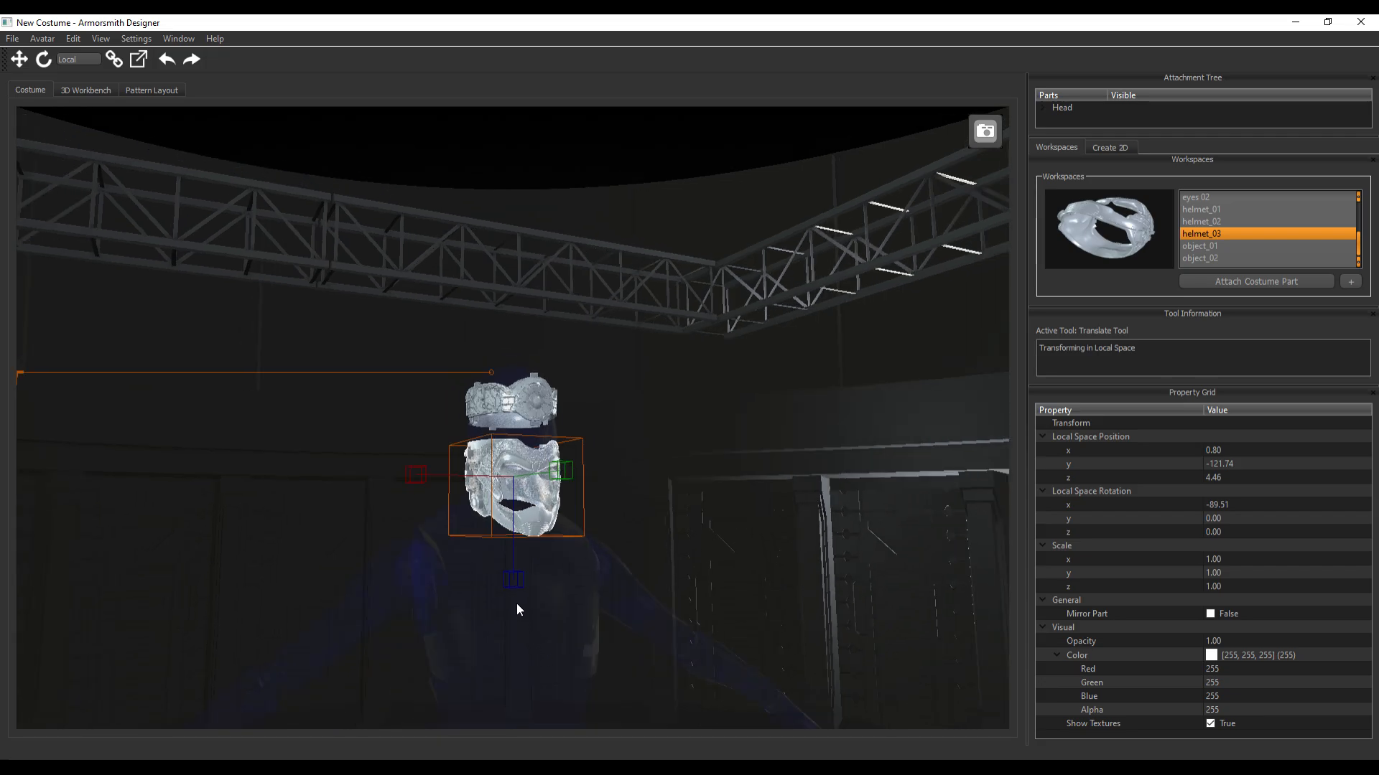
pyautogui.moveTo(516, 604); pyautogui.dragTo(514, 540)
pyautogui.scroll(5, 639, 496)
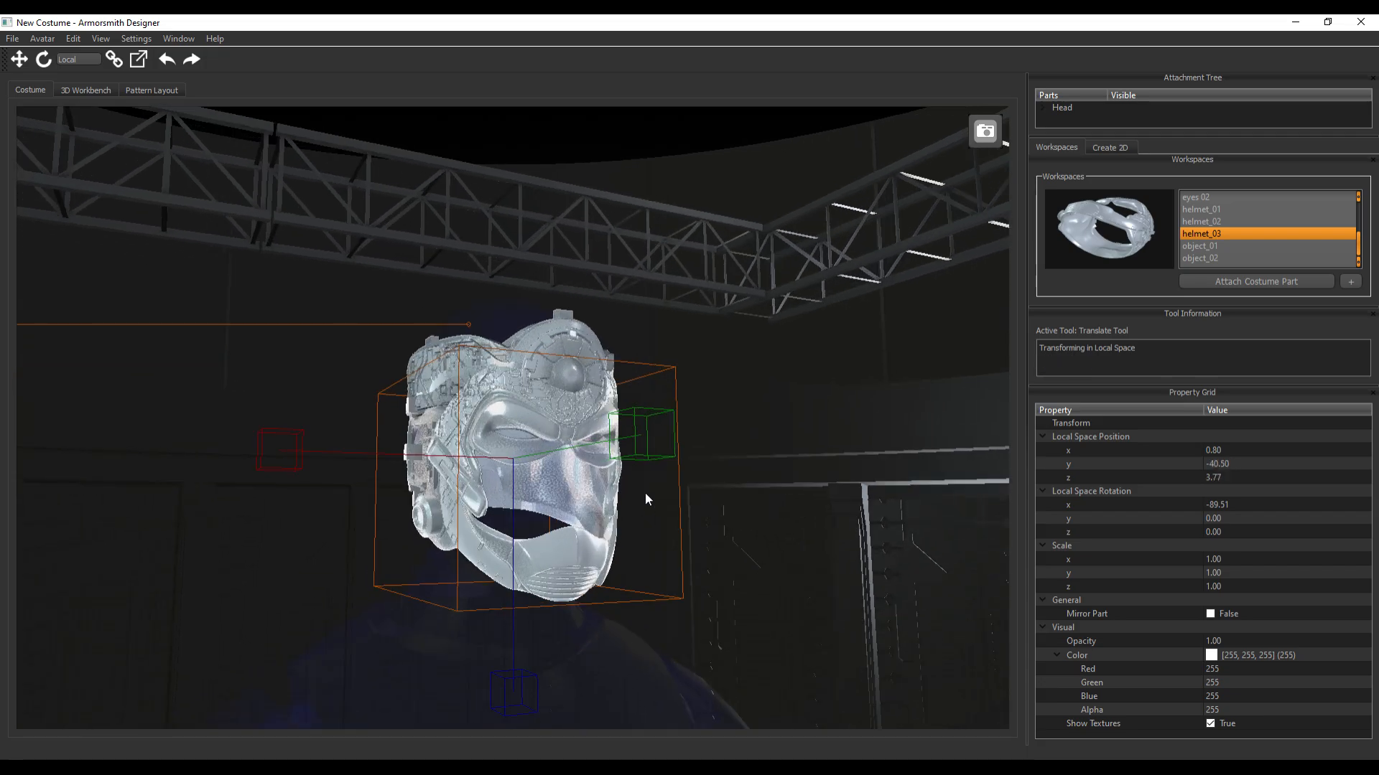
# Show the avatar's solid body and nudge helmet_03 up slightly to about y -39.1
pyautogui.moveTo(822, 516); pyautogui.dragTo(593, 678, button='middle')
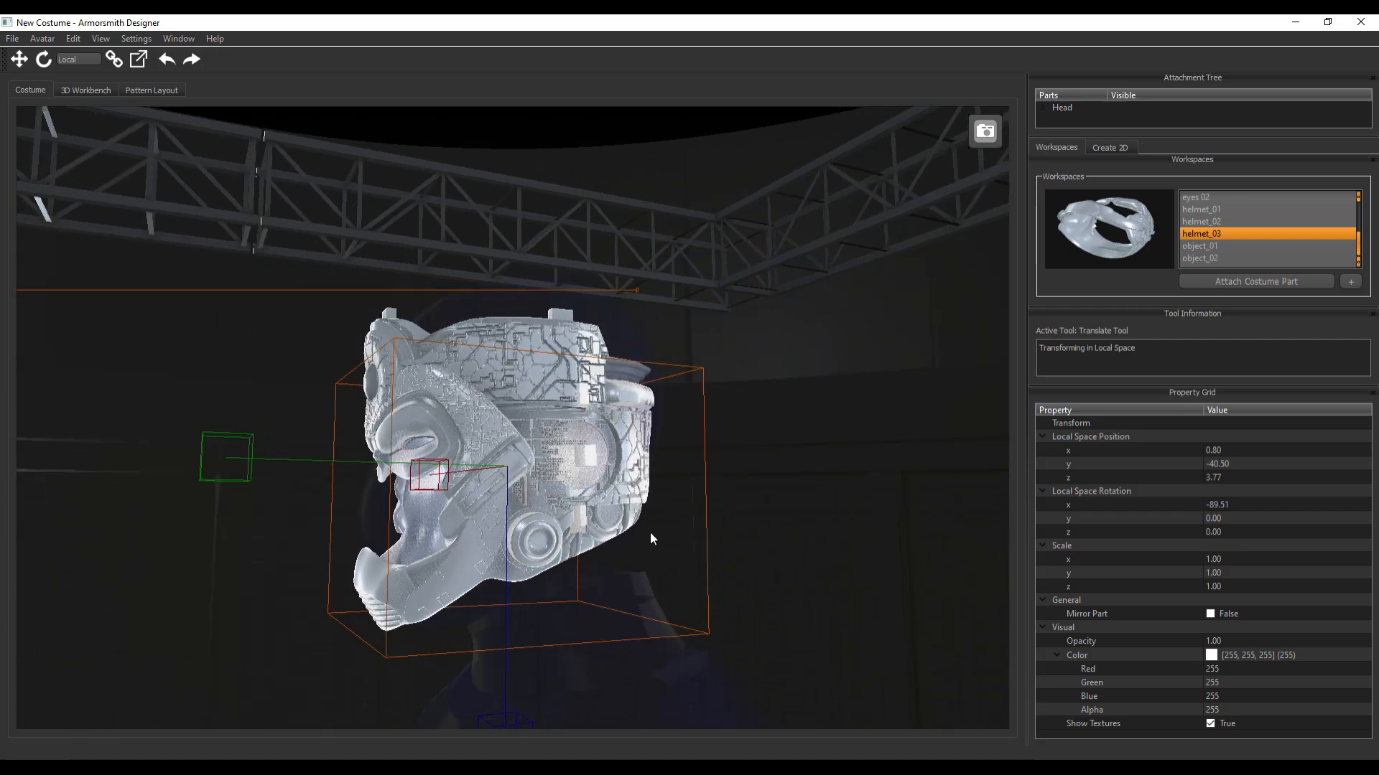
pyautogui.press('h')
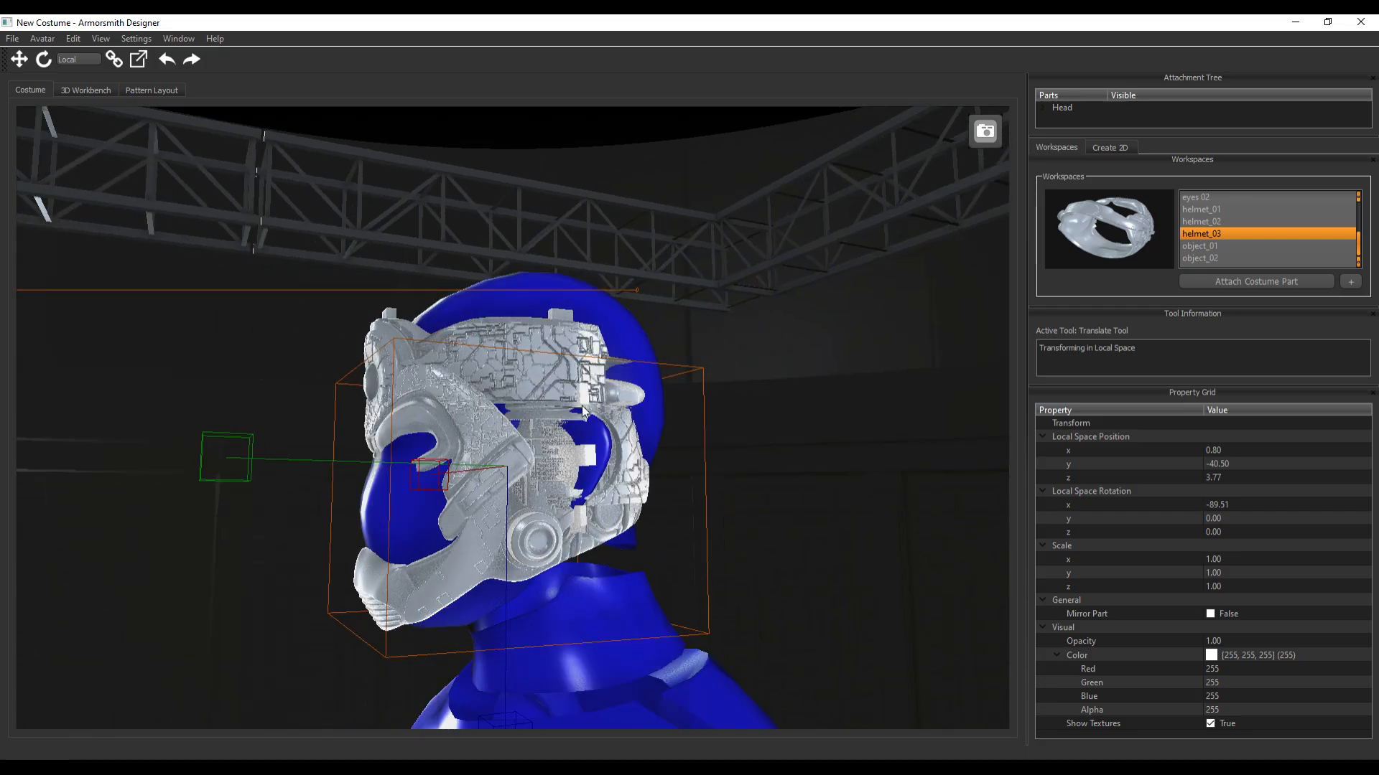
pyautogui.moveTo(166, 277); pyautogui.dragTo(250, 291, button='middle')
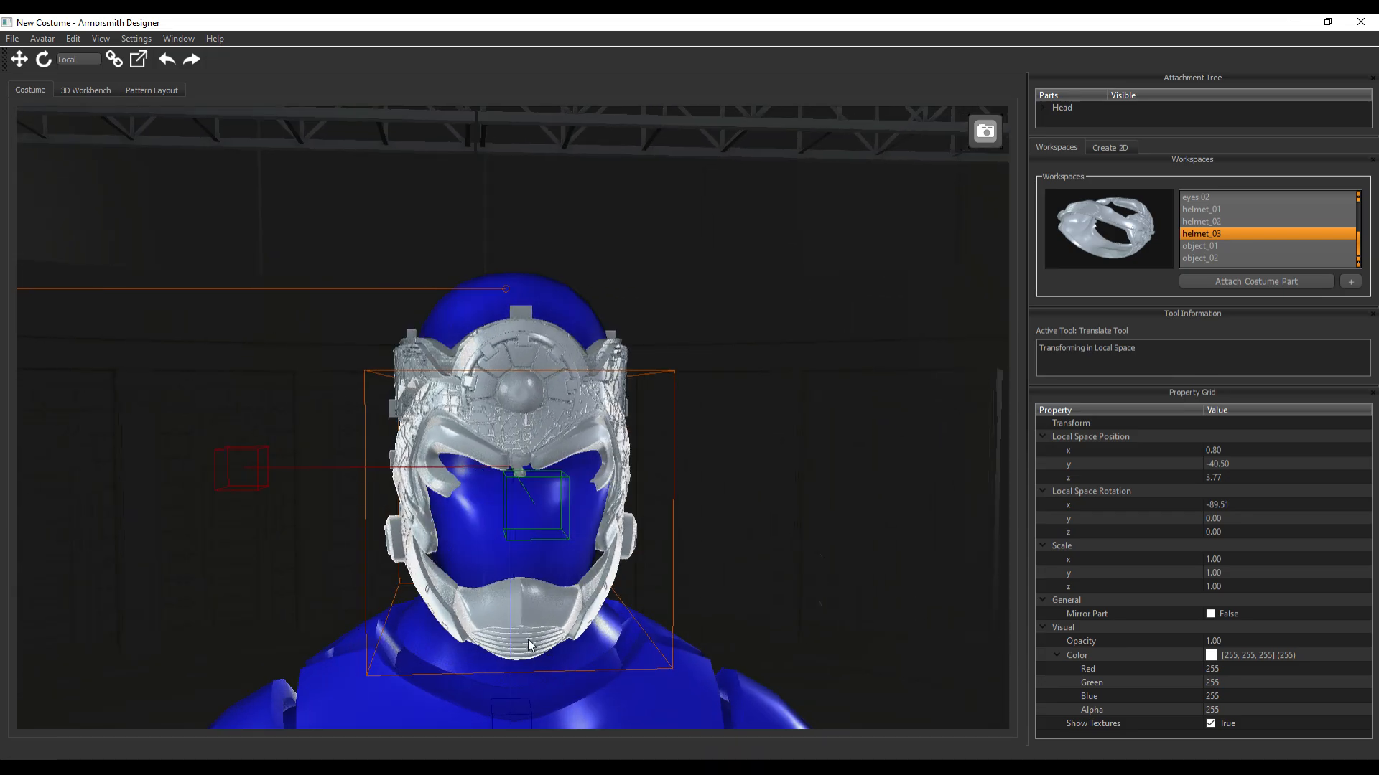
pyautogui.scroll(-5, 538, 642)
pyautogui.moveTo(514, 540)
pyautogui.mouseDown()
pyautogui.moveTo(511, 529)
pyautogui.moveTo(511, 546)
pyautogui.mouseUp()
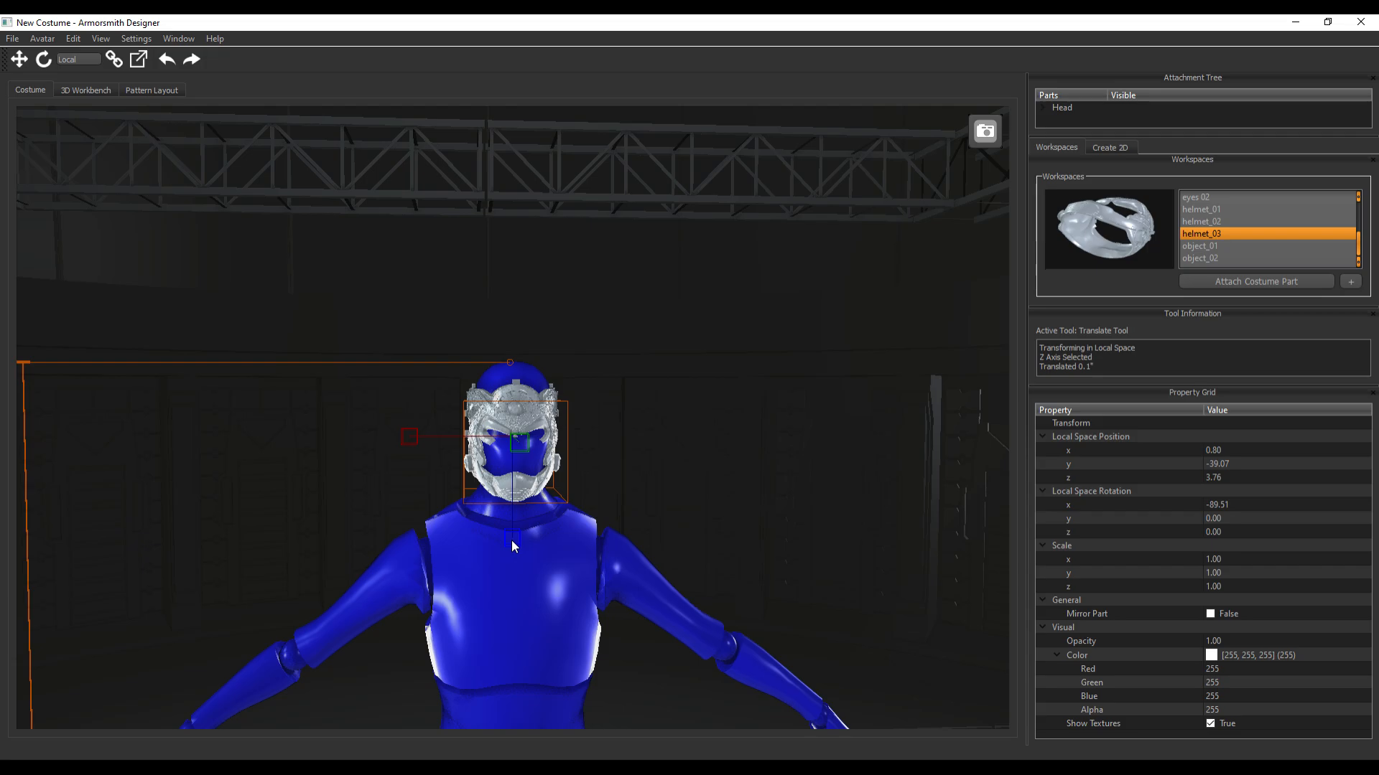
pyautogui.scroll(5, 542, 498)
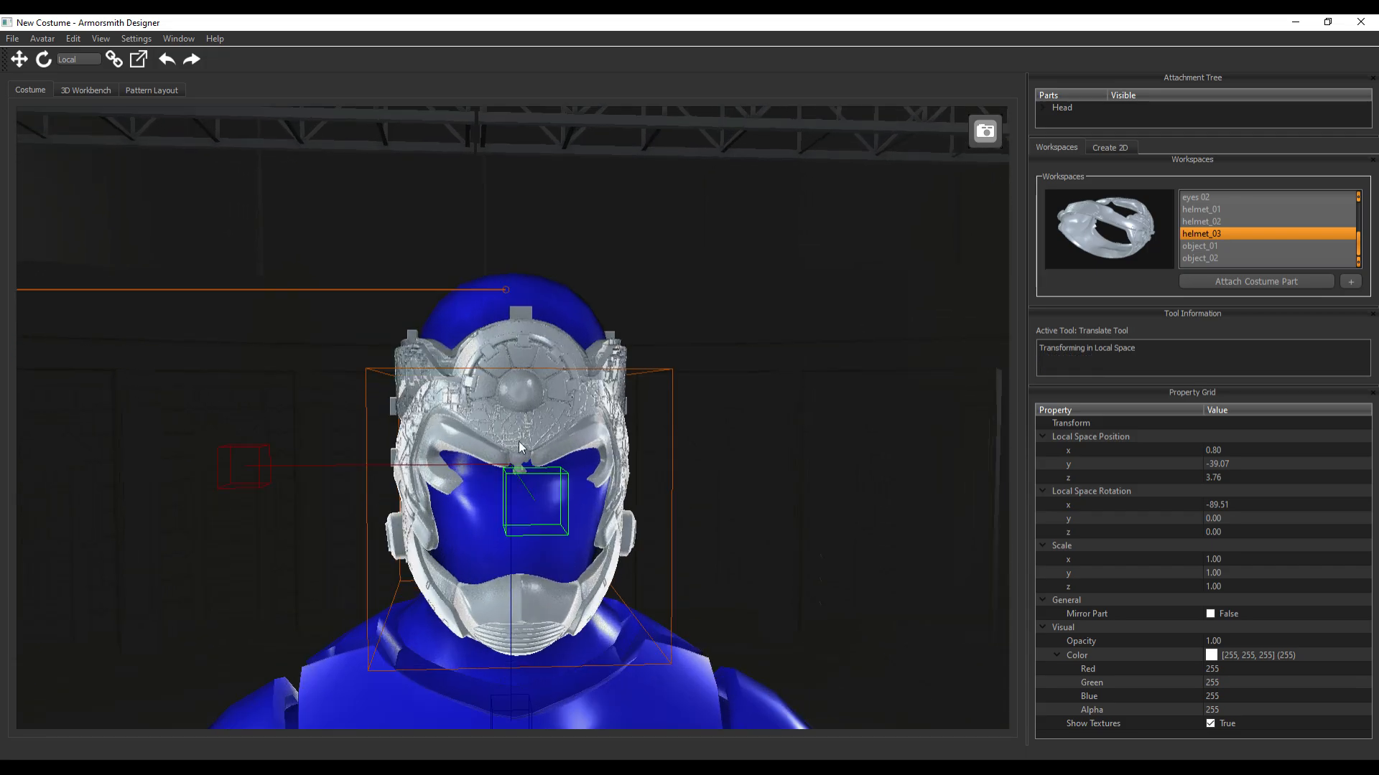
# Raise the helmet_02 forehead band along its Z axis to about y 51.9 and z 16.7
pyautogui.click(514, 342)
pyautogui.moveTo(498, 657); pyautogui.dragTo(491, 618)
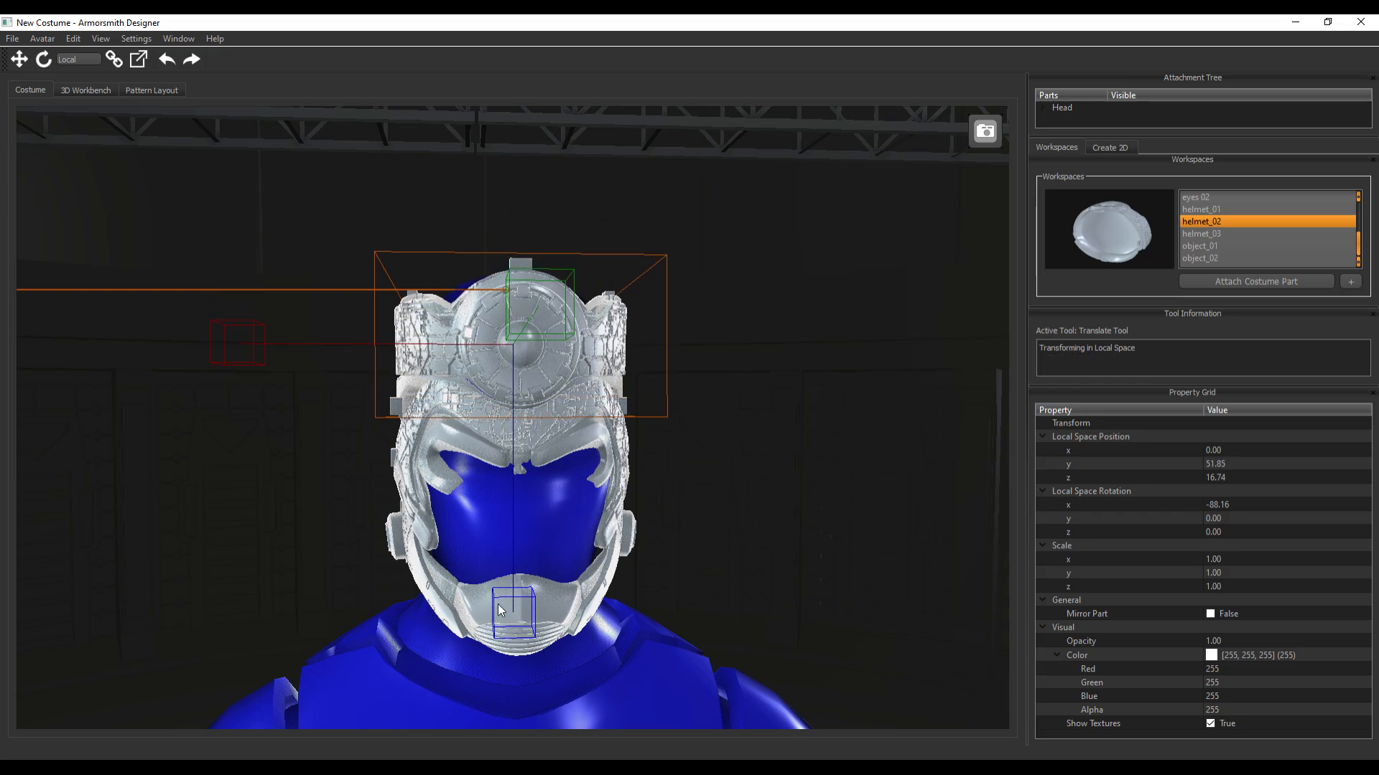
pyautogui.moveTo(819, 508); pyautogui.dragTo(731, 522, button='middle')
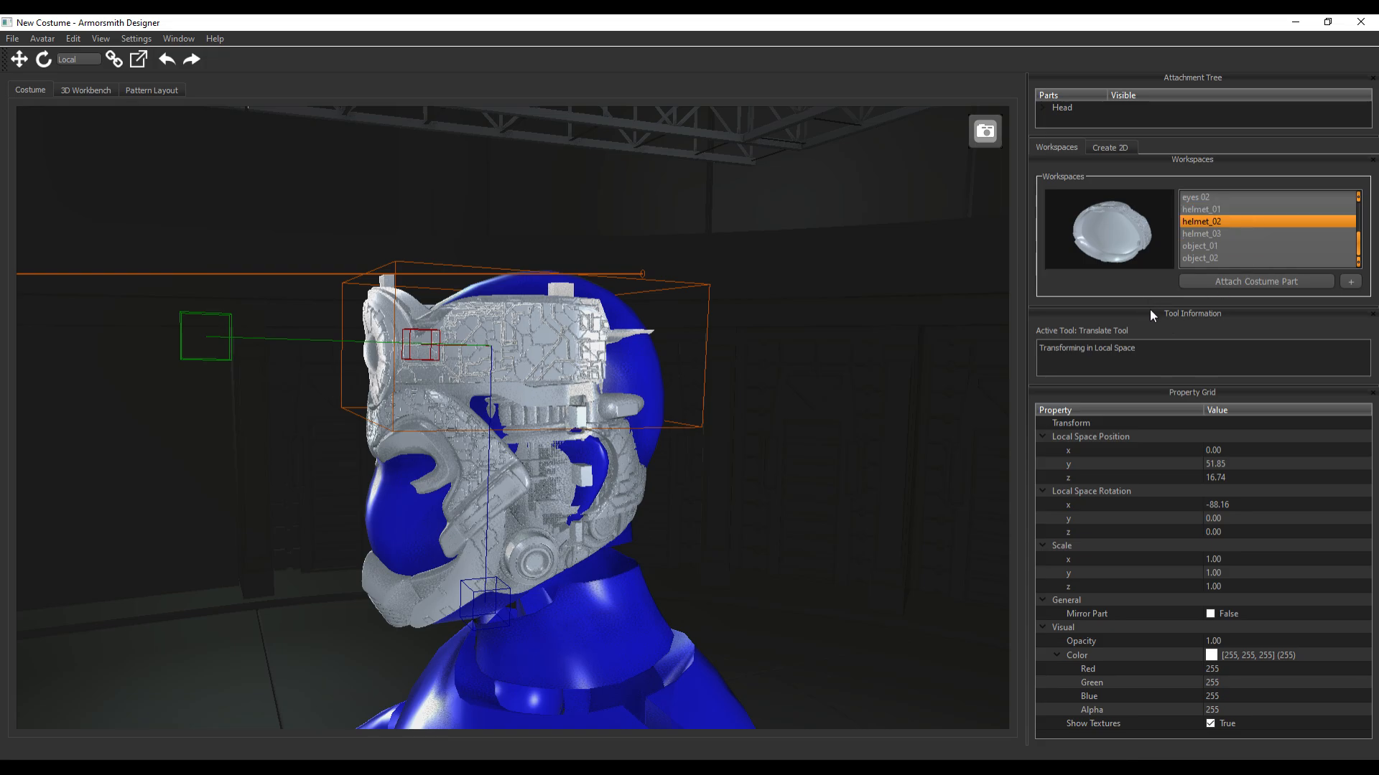
# Enlarge the workspace list and preview the antenna mast, eyes and helmet parts
pyautogui.moveTo(1145, 307); pyautogui.dragTo(1092, 405)
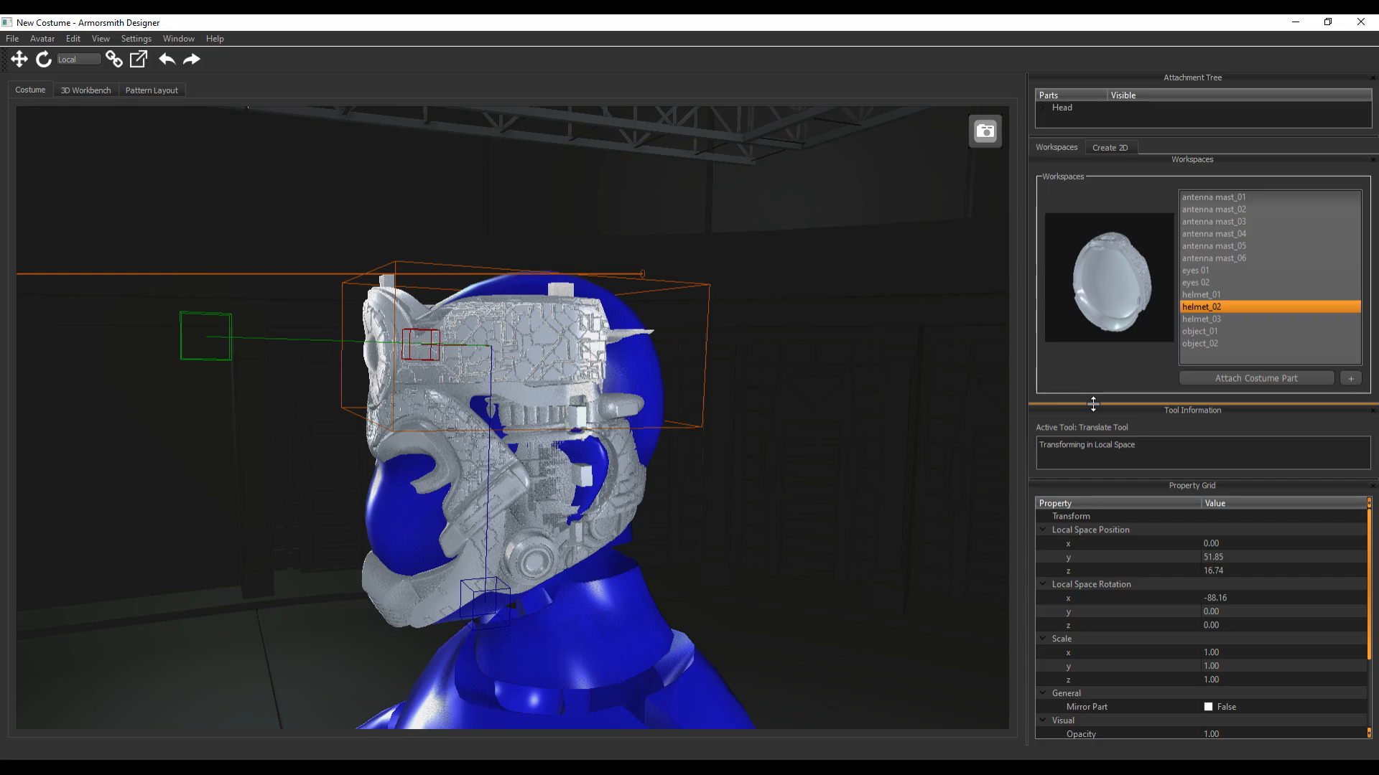
pyautogui.click(1223, 196)
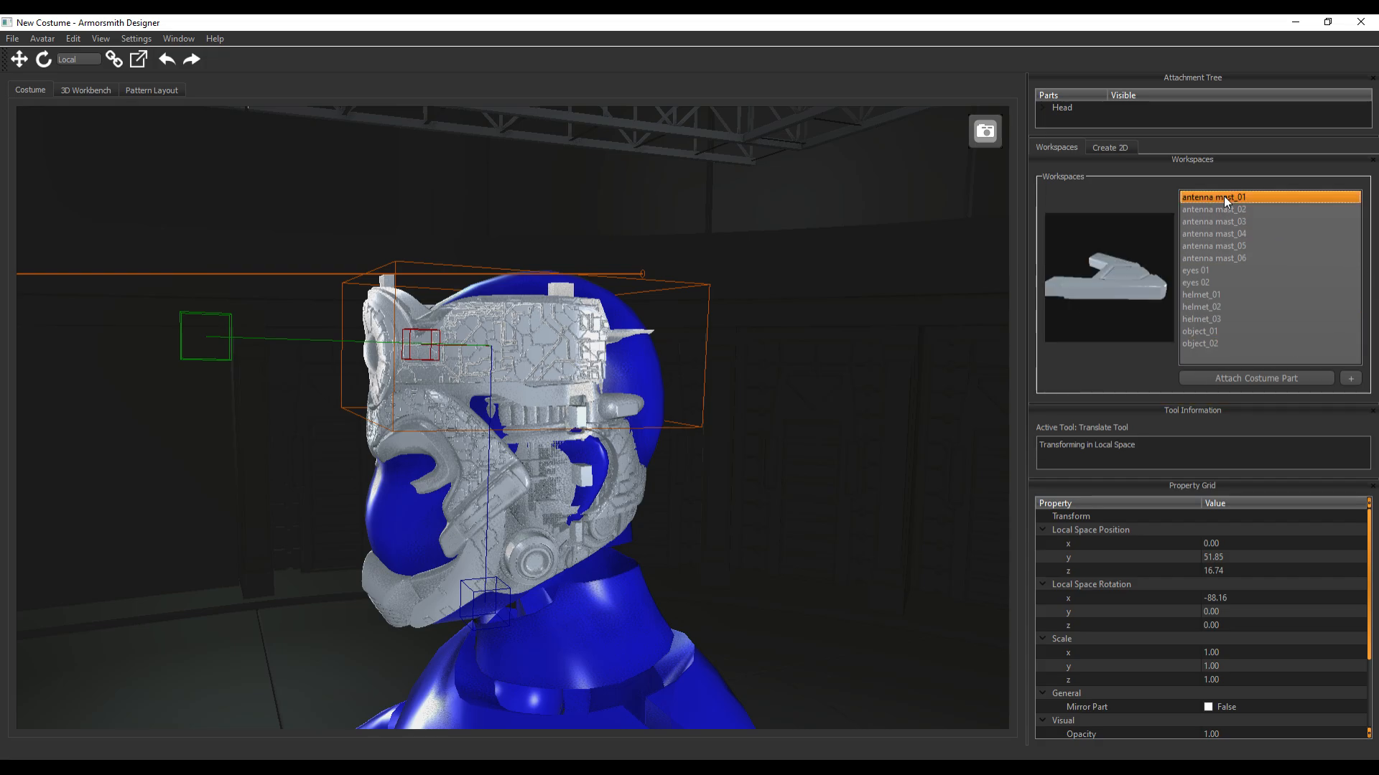
pyautogui.click(1230, 213)
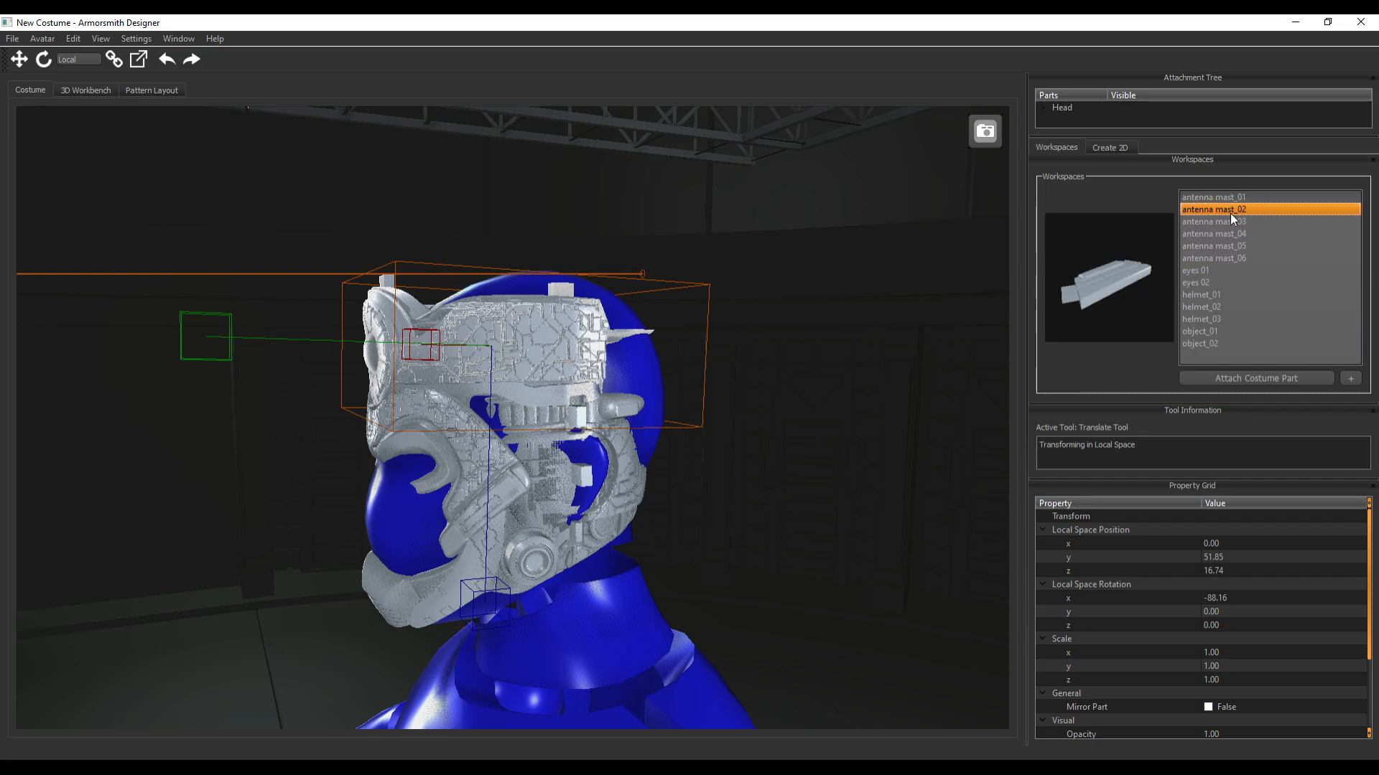
pyautogui.click(1230, 226)
pyautogui.click(1233, 235)
pyautogui.click(1228, 248)
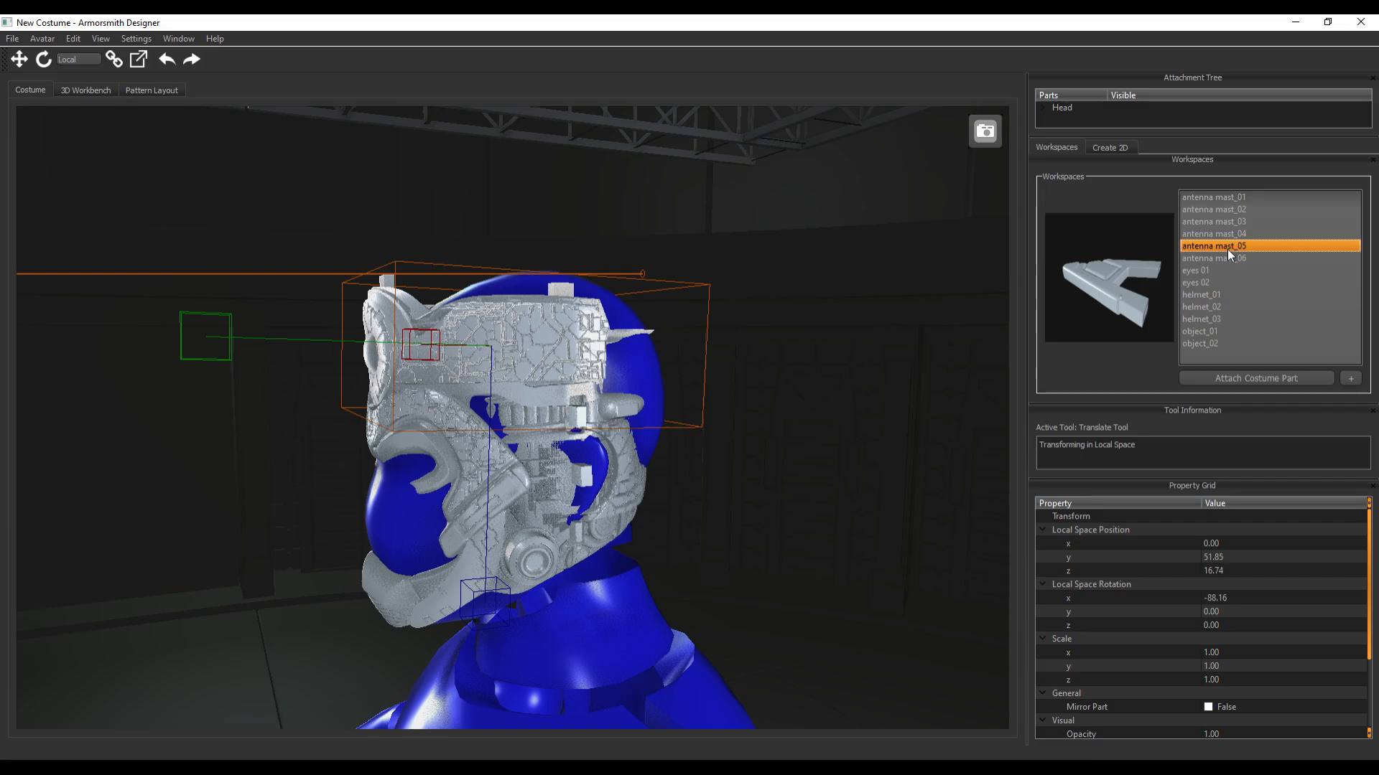
pyautogui.click(1227, 257)
pyautogui.click(1205, 268)
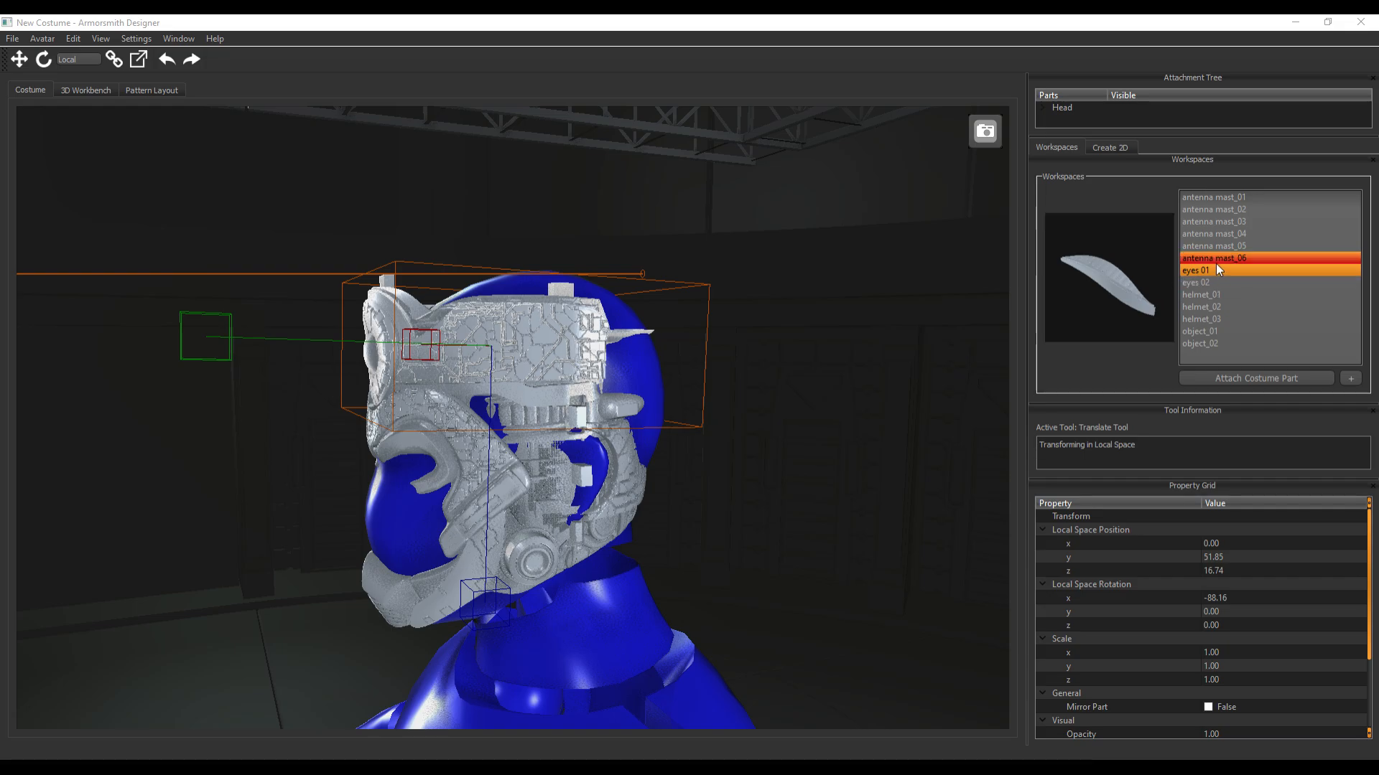
pyautogui.click(1213, 317)
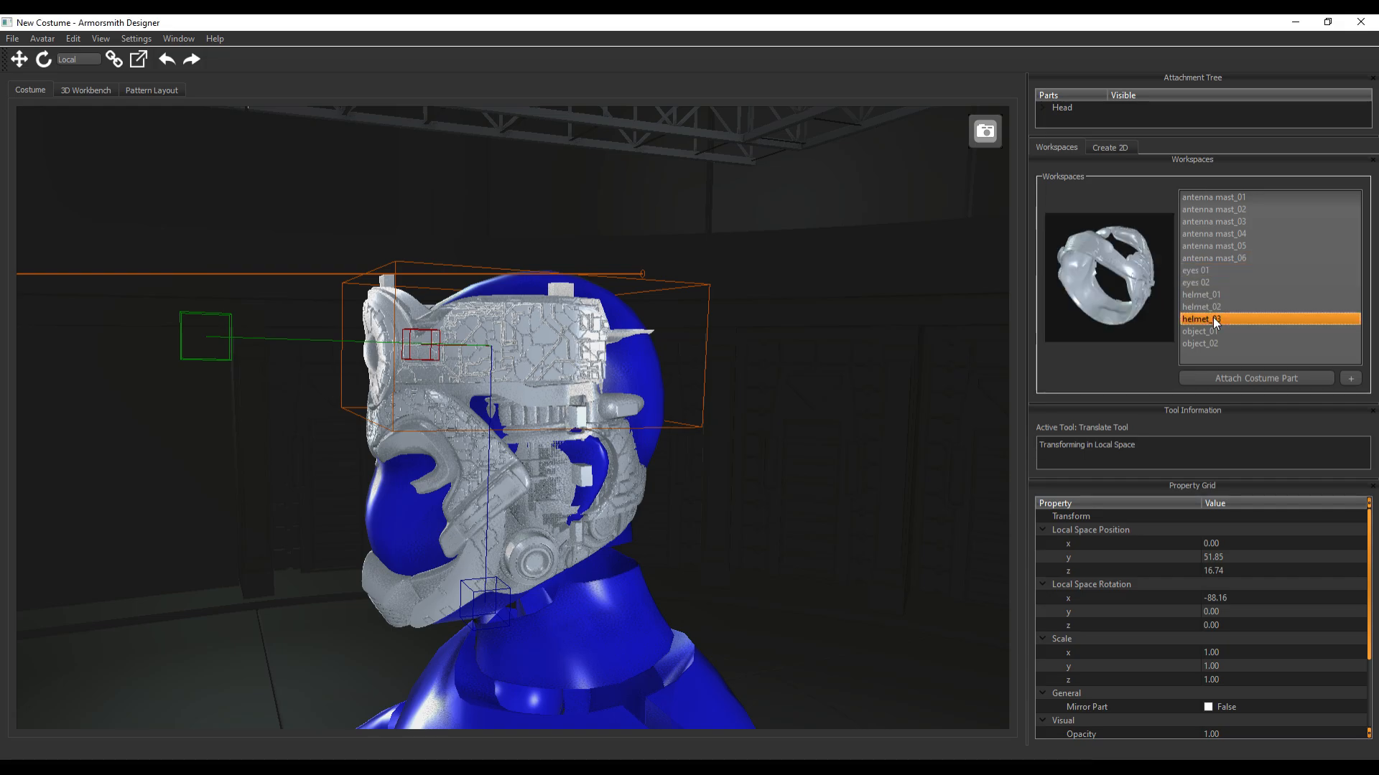
pyautogui.click(1203, 306)
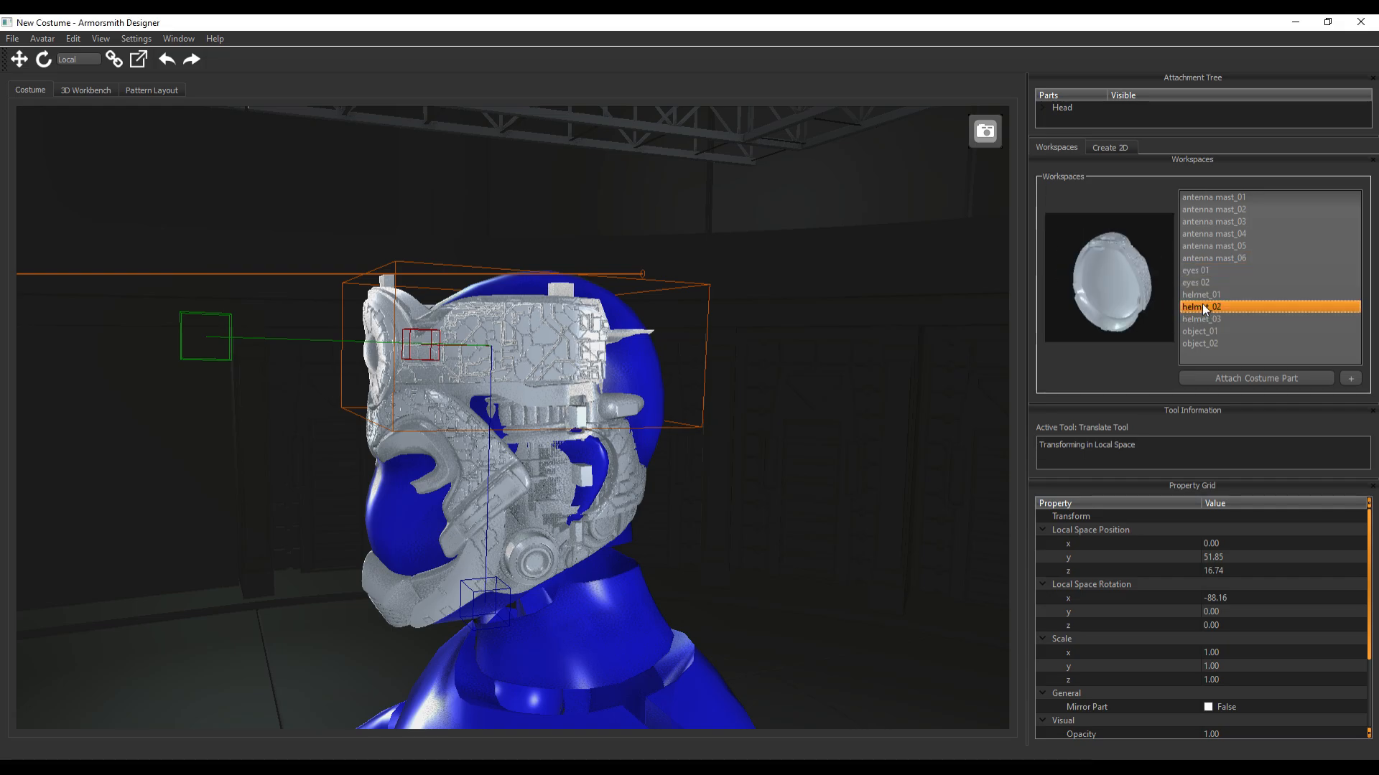
# Attach the helmet_01 costume part to the avatar's head joint
pyautogui.click(1199, 296)
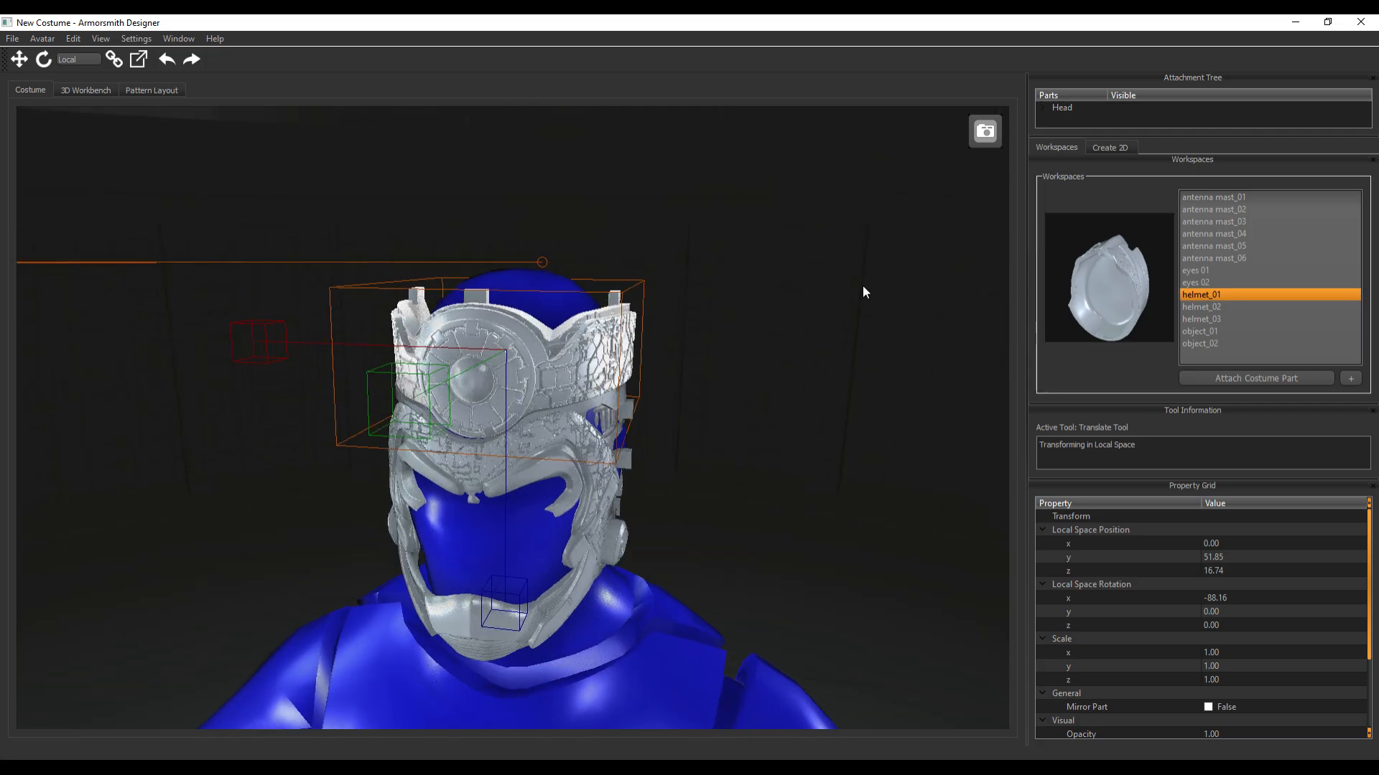
pyautogui.click(1235, 377)
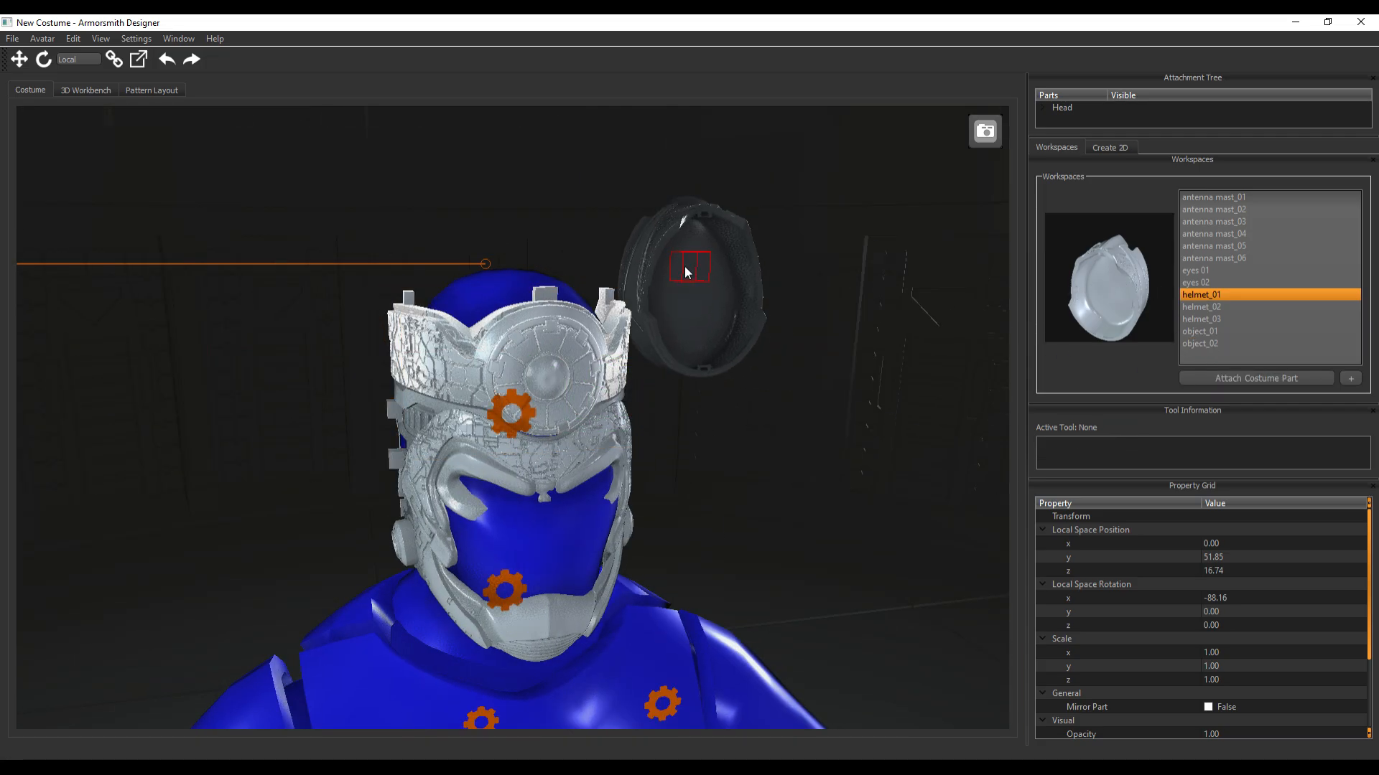
pyautogui.click(510, 412)
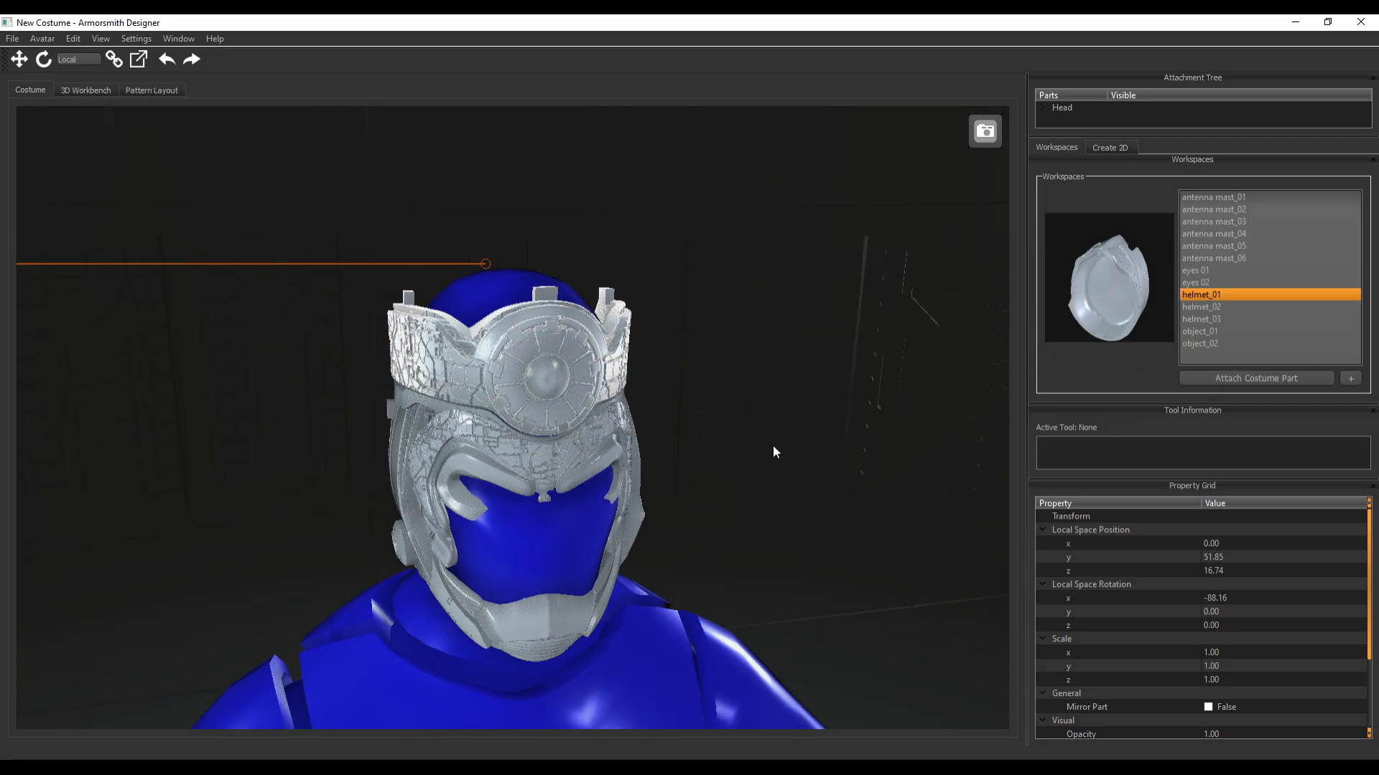
pyautogui.moveTo(773, 446); pyautogui.dragTo(754, 462, button='right')
# Lower the helmet_03 face piece along its Z axis to about y -48.2 and z 3.8
pyautogui.click(523, 505)
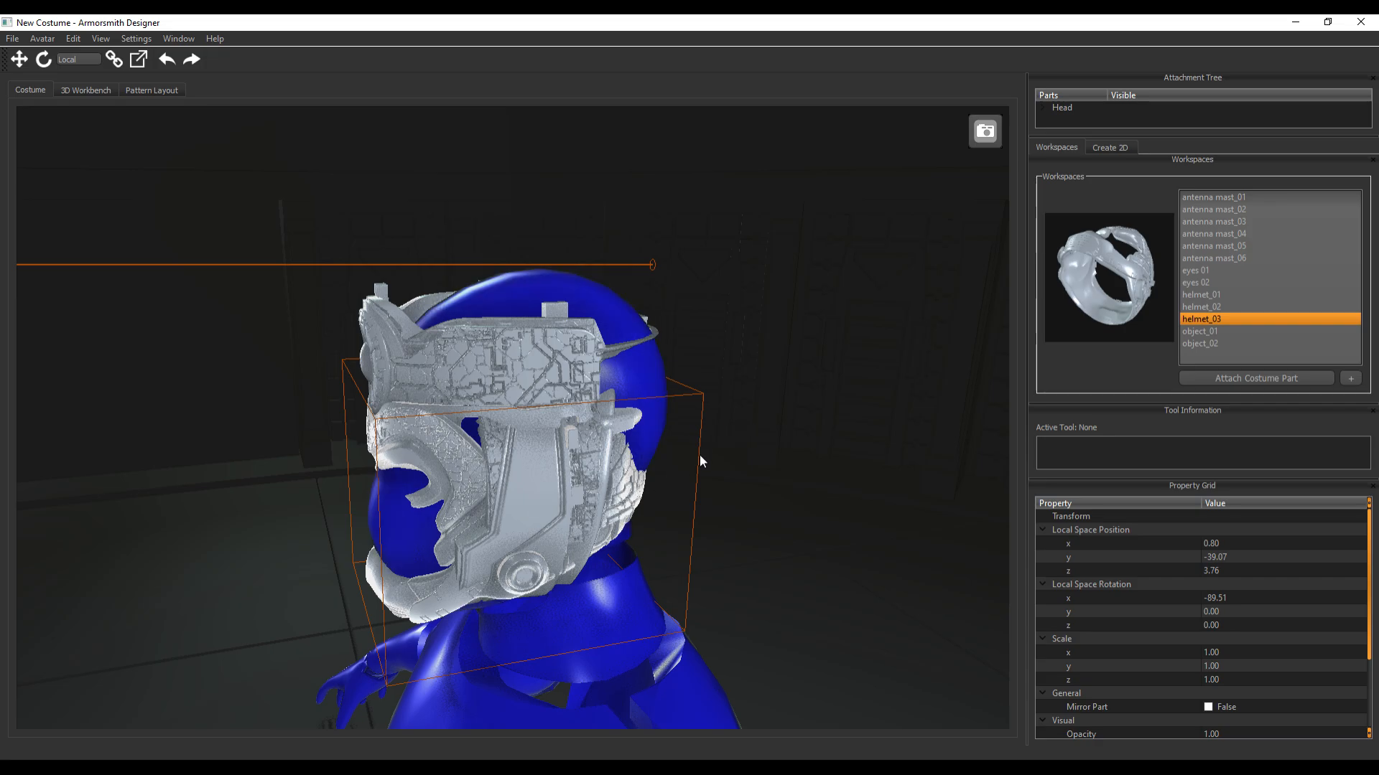
pyautogui.press('w')
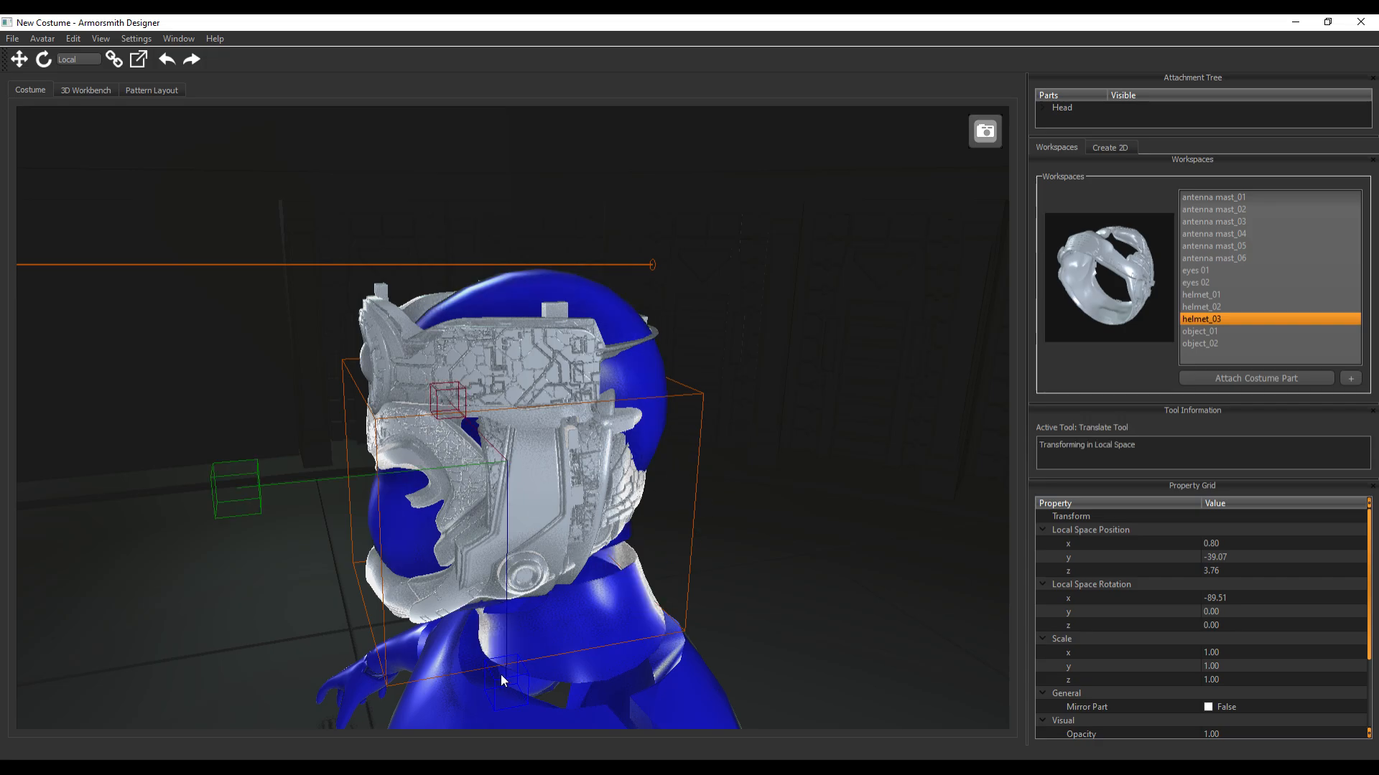
pyautogui.moveTo(506, 696)
pyautogui.mouseDown()
pyautogui.moveTo(502, 506)
pyautogui.moveTo(485, 727)
pyautogui.moveTo(488, 701)
pyautogui.mouseUp()
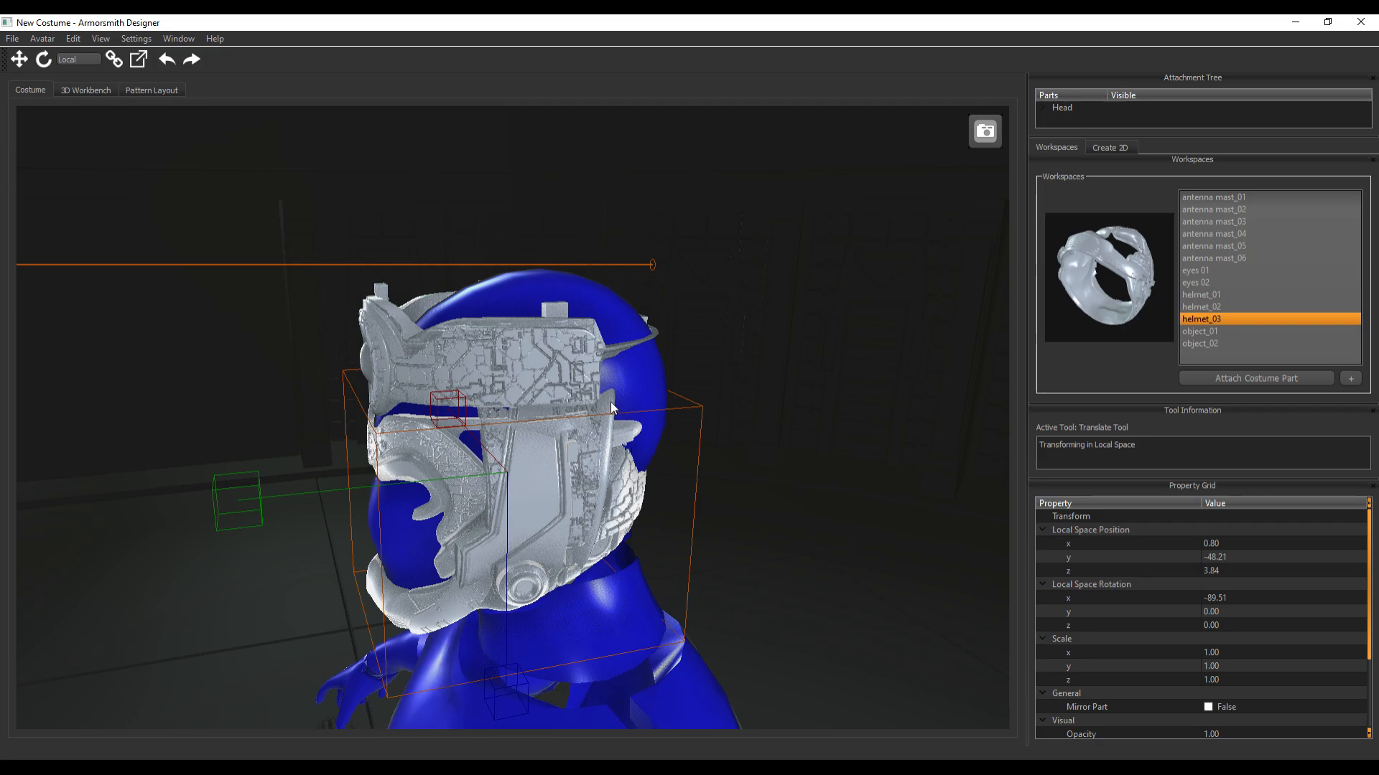
pyautogui.moveTo(611, 408); pyautogui.dragTo(665, 398, button='right')
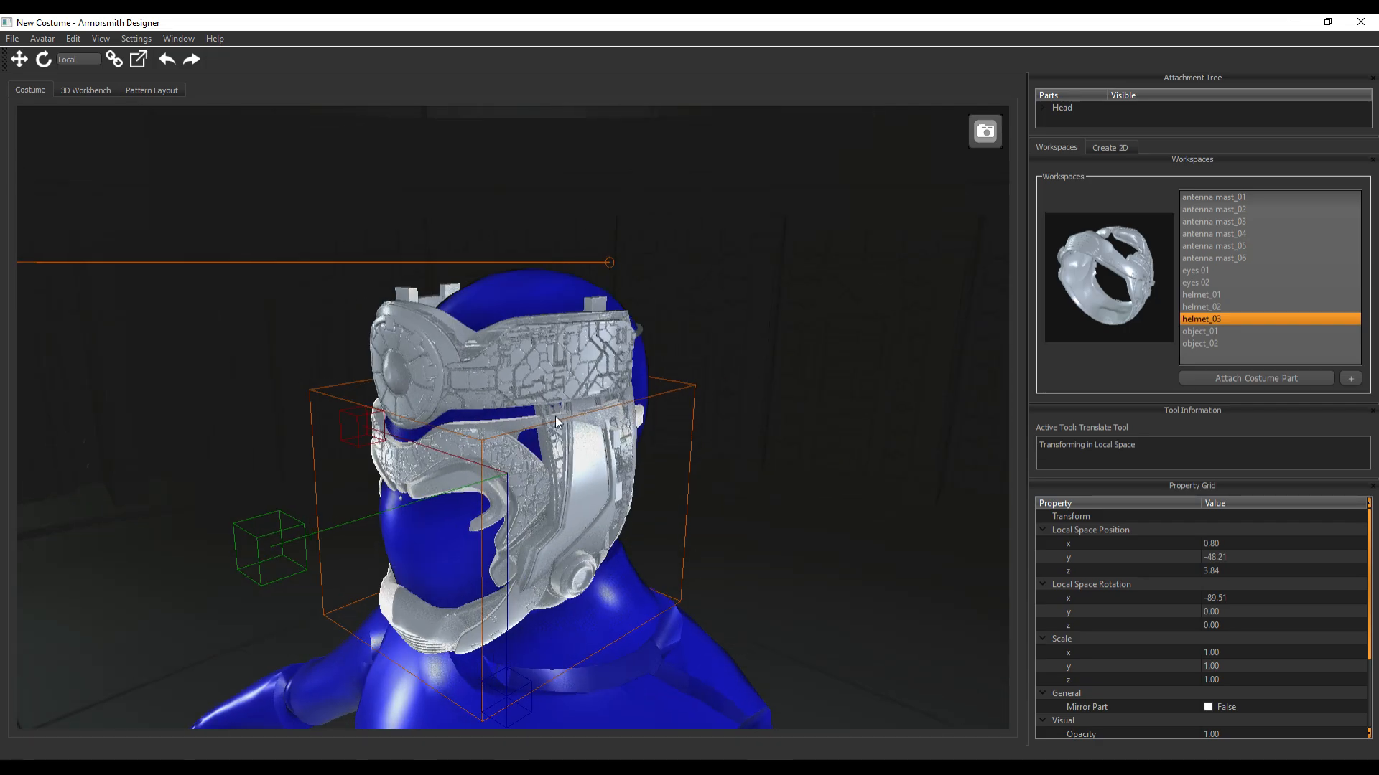
pyautogui.click(719, 401)
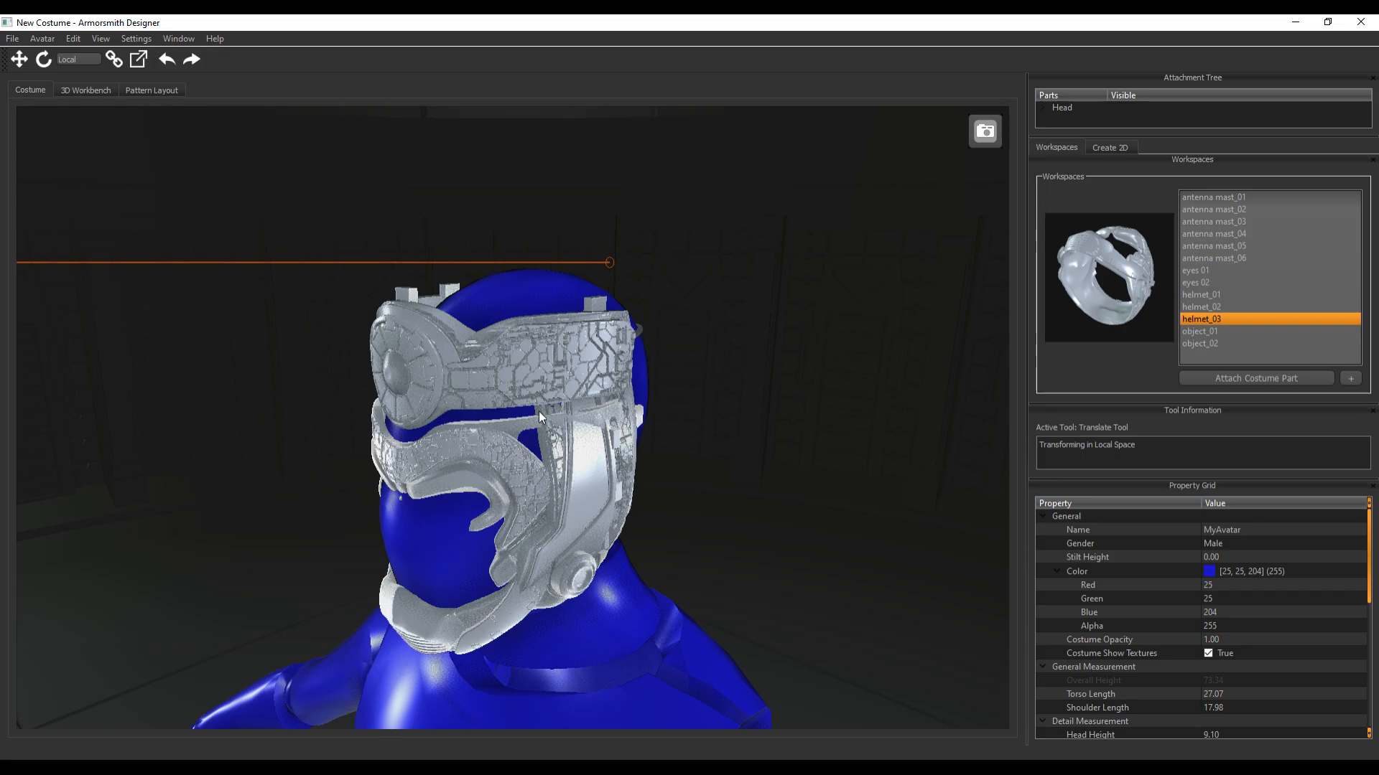
# Raise the helmet_01 part along its Y axis to about y 100.4 on the head
pyautogui.moveTo(604, 566); pyautogui.dragTo(653, 501, button='right')
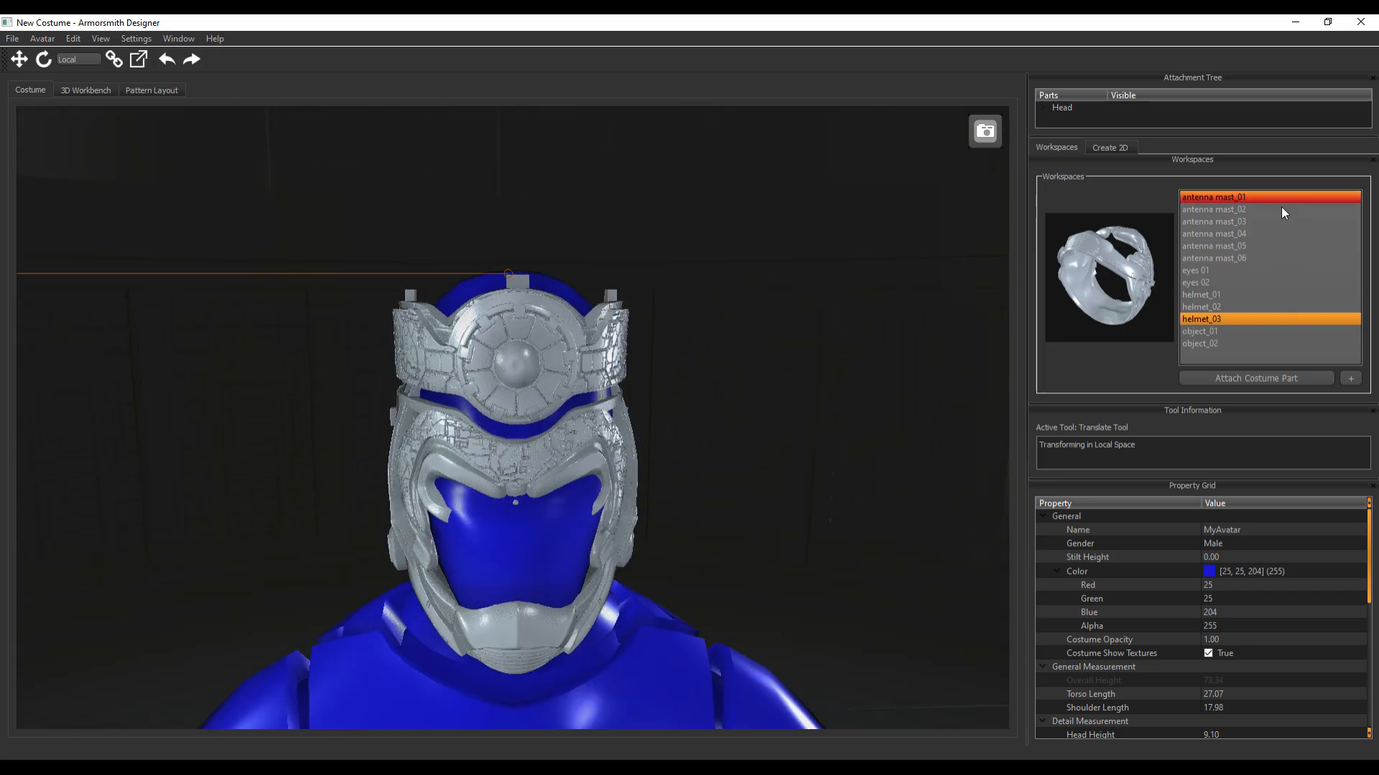
pyautogui.click(1203, 298)
pyautogui.click(1208, 318)
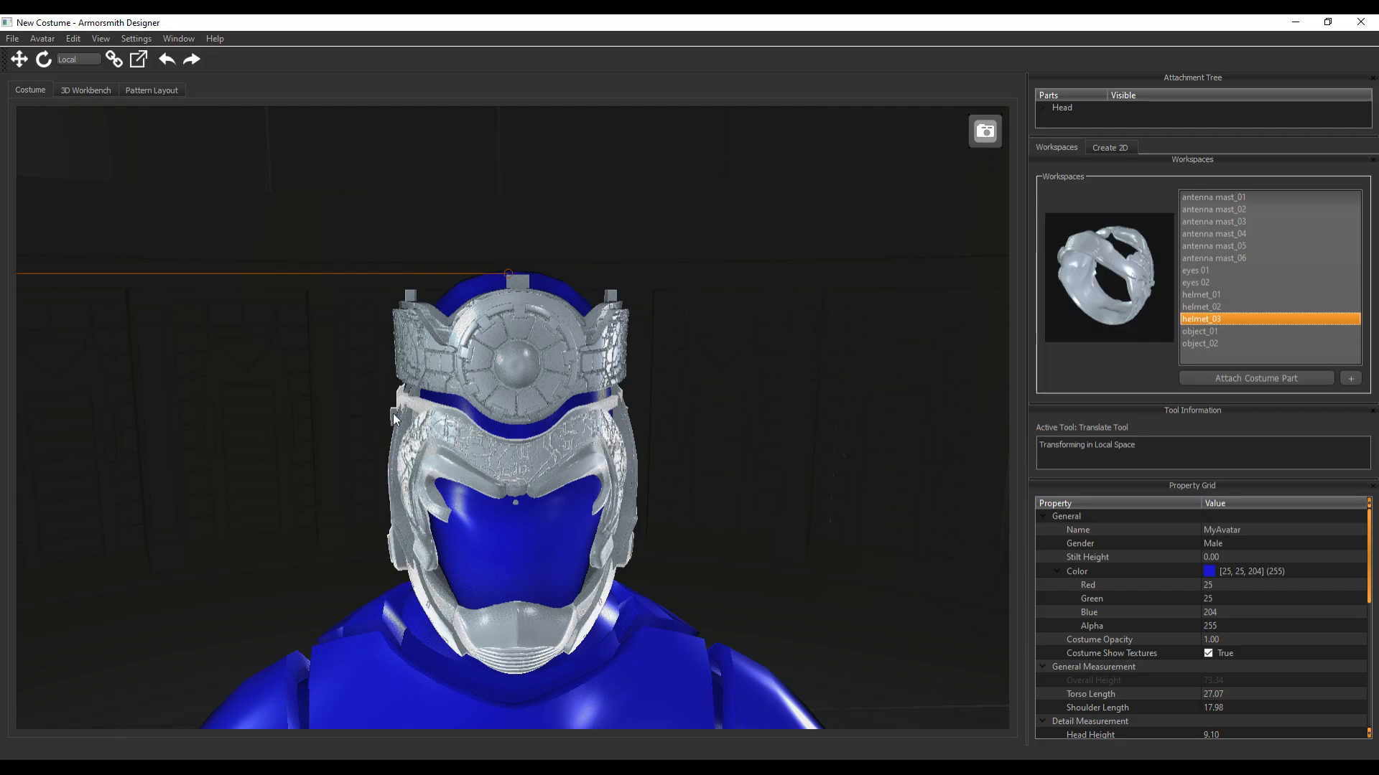
pyautogui.moveTo(394, 424); pyautogui.dragTo(616, 502, button='middle')
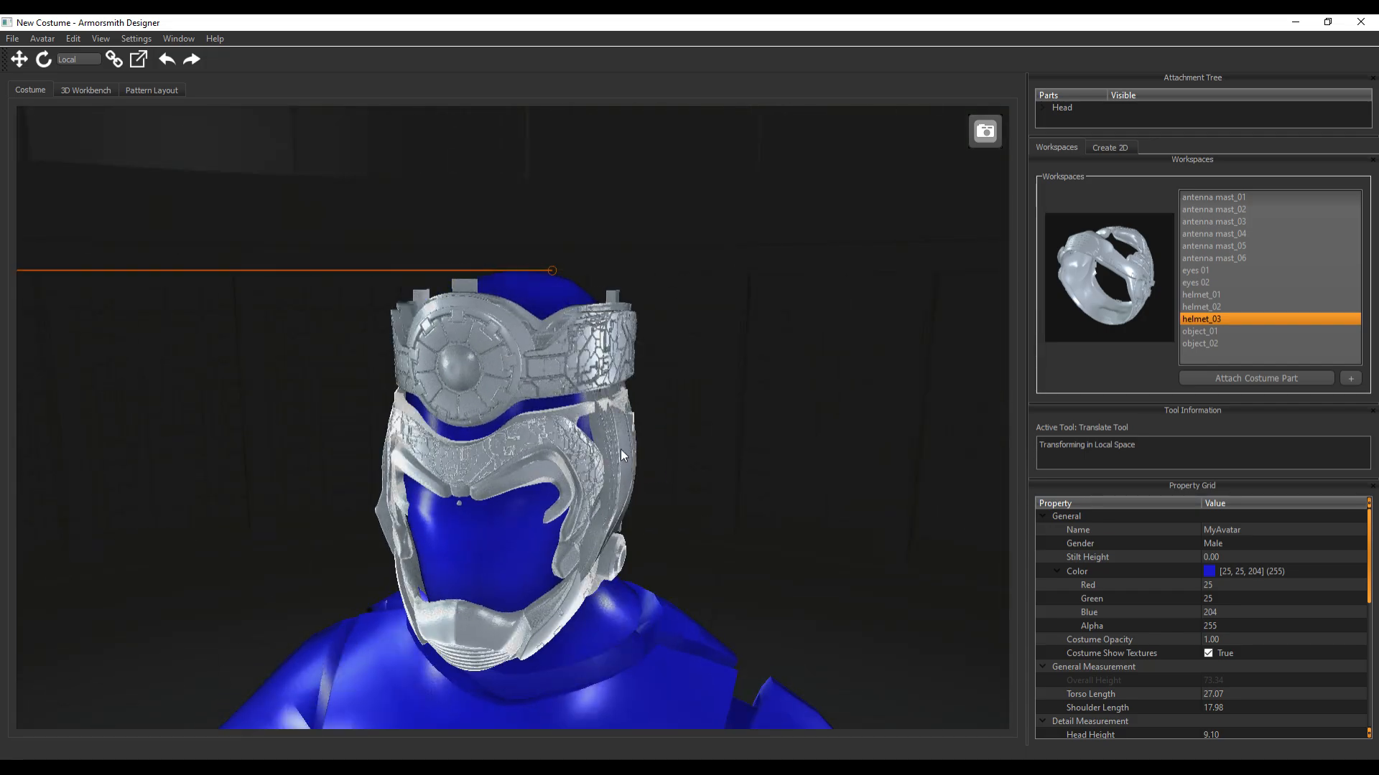
pyautogui.click(631, 409)
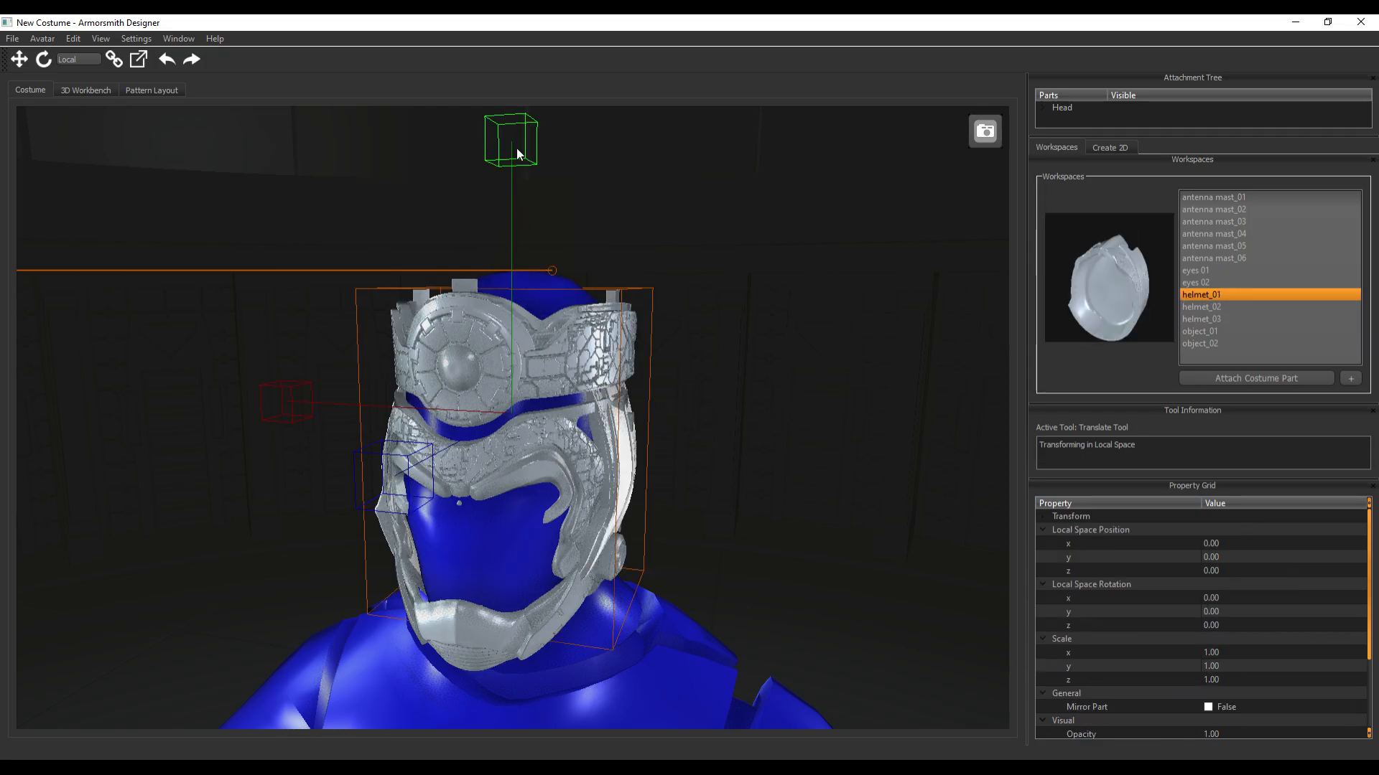
pyautogui.moveTo(517, 153); pyautogui.dragTo(506, 29)
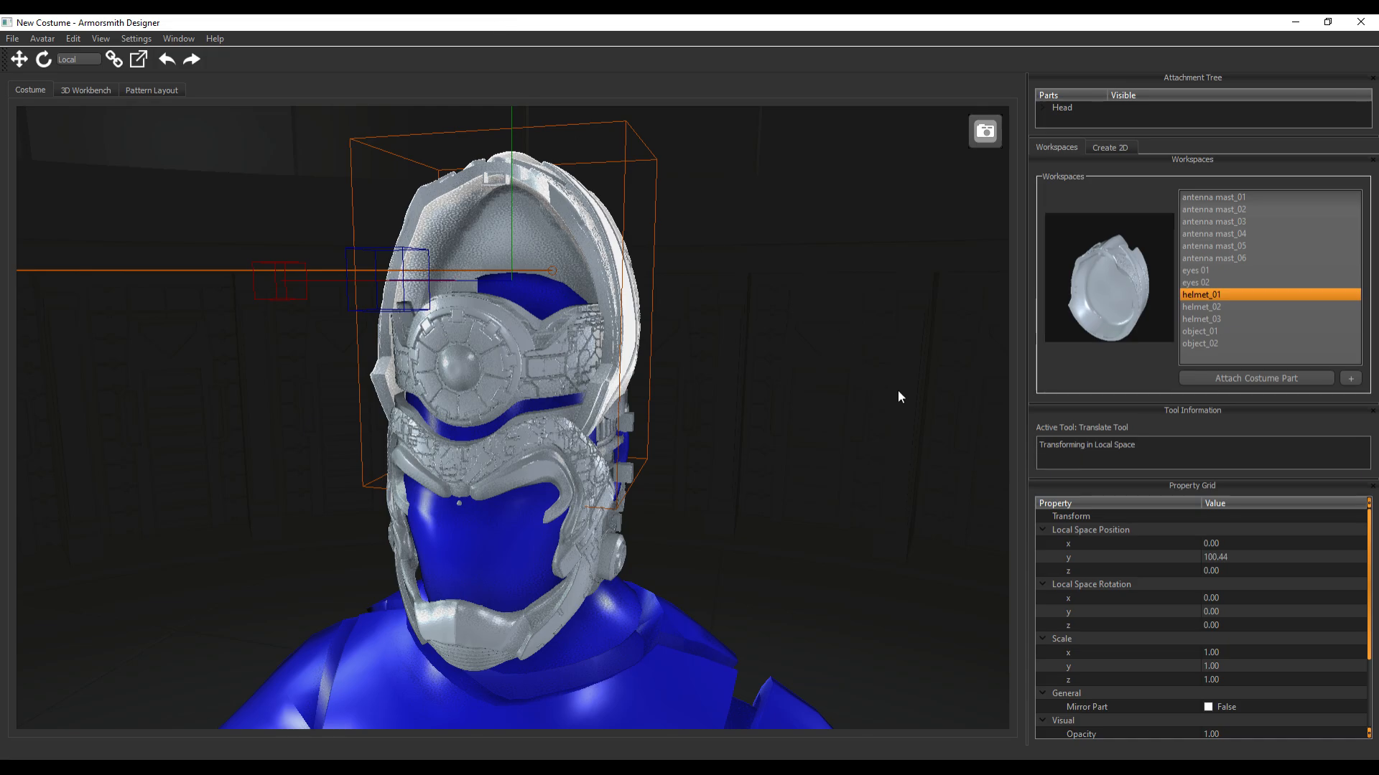
pyautogui.moveTo(897, 390); pyautogui.dragTo(811, 381, button='middle')
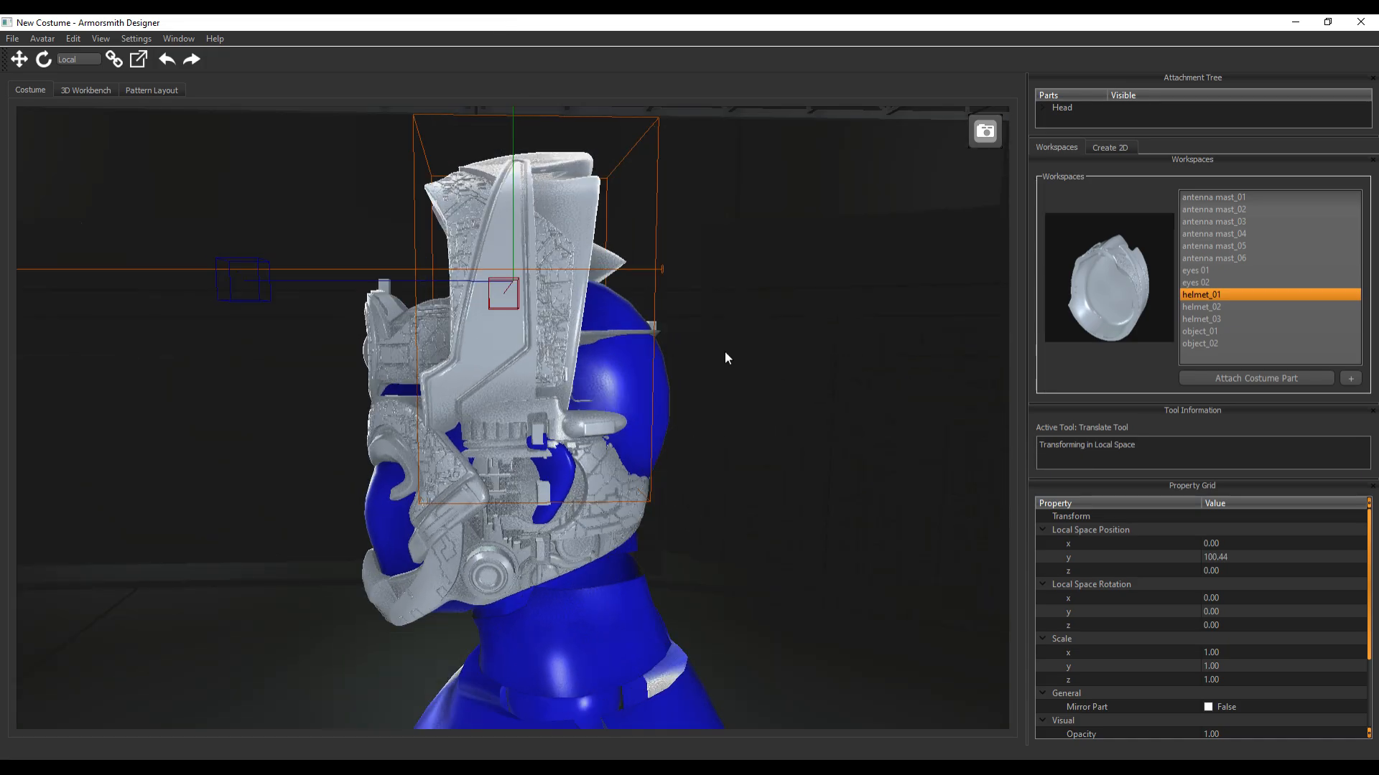
# Rotate helmet_01 about its X axis to about -89.5 degrees
pyautogui.press('e')
pyautogui.moveTo(674, 210); pyautogui.dragTo(92, 287)
pyautogui.moveTo(92, 289); pyautogui.dragTo(350, 265, button='middle')
pyautogui.moveTo(399, 154); pyautogui.dragTo(389, 157)
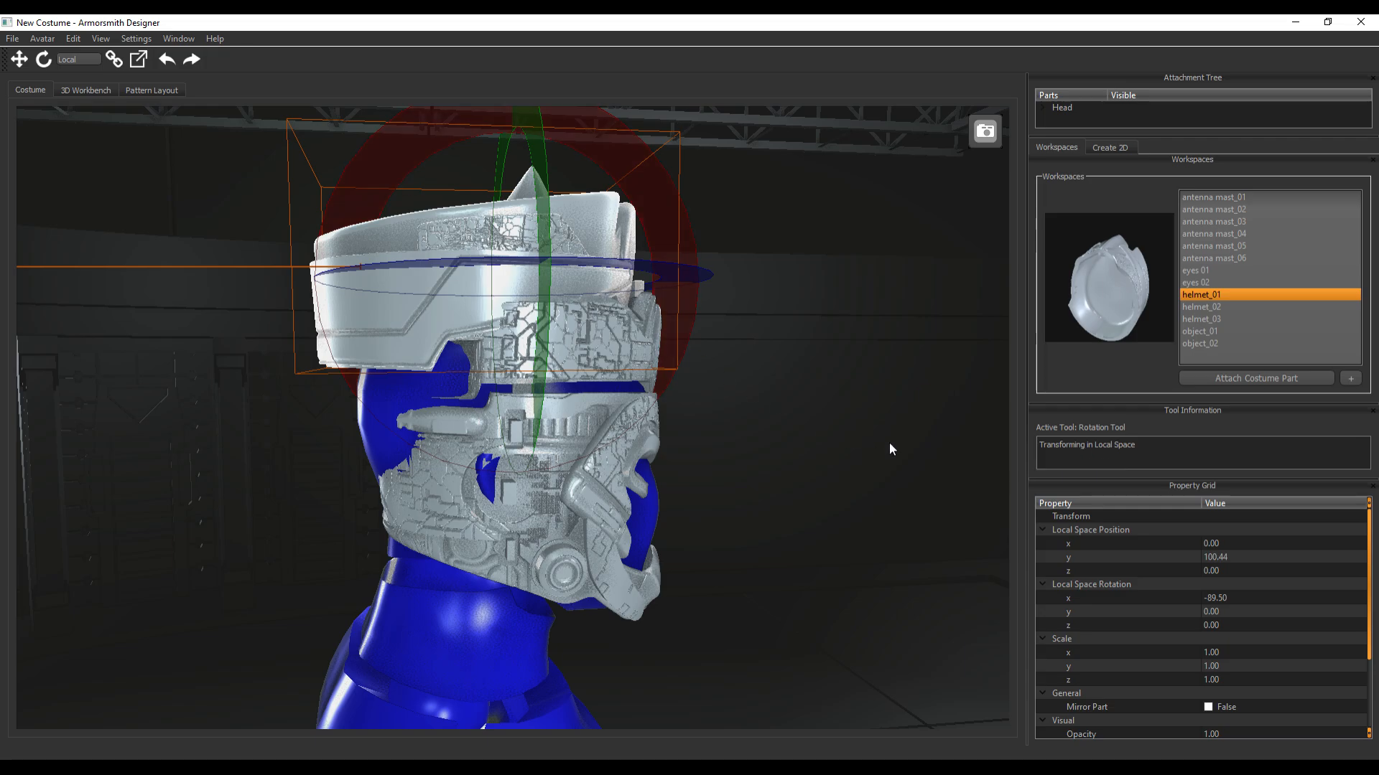
# Move helmet_01 forward over the forehead band, to about y 100.7 and z 26.6
pyautogui.moveTo(889, 449); pyautogui.dragTo(401, 490, button='middle')
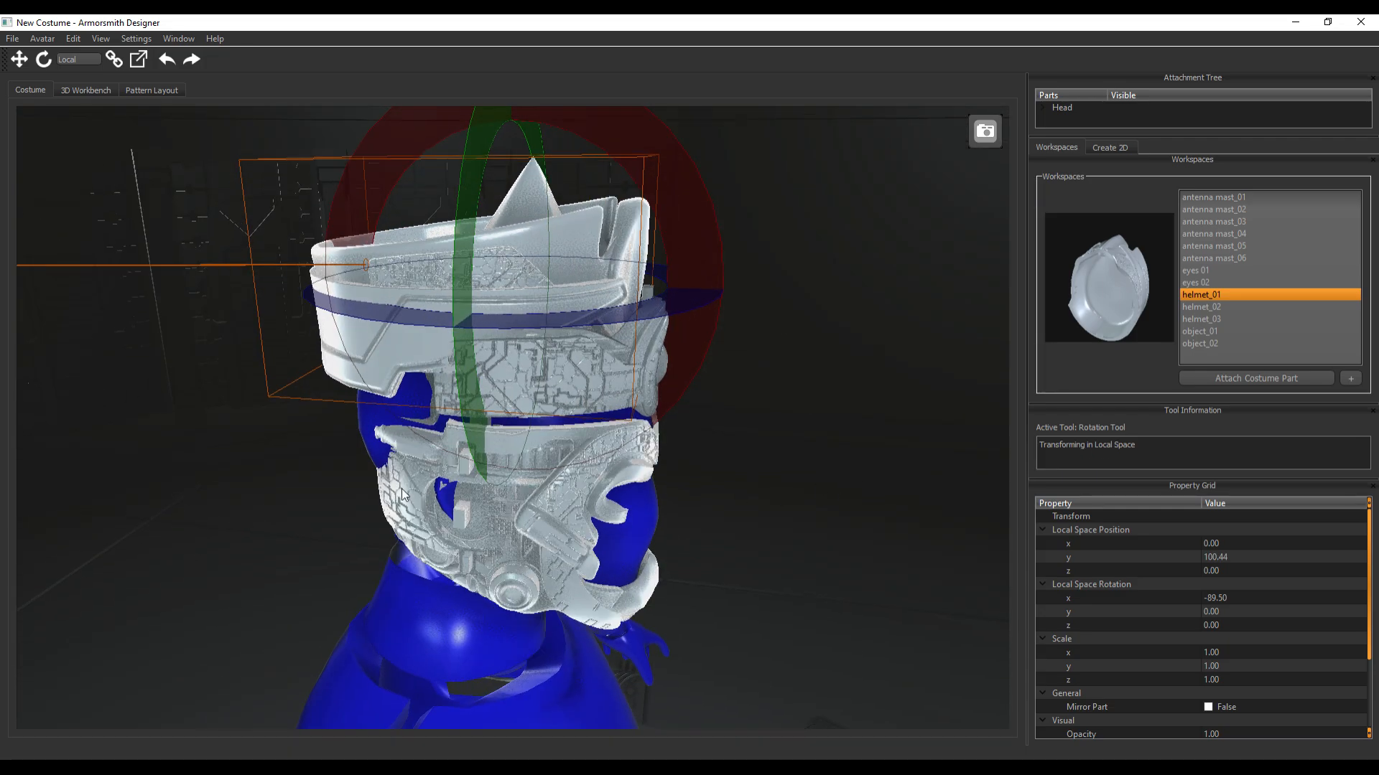
pyautogui.scroll(-5, 388, 473)
pyautogui.press('w')
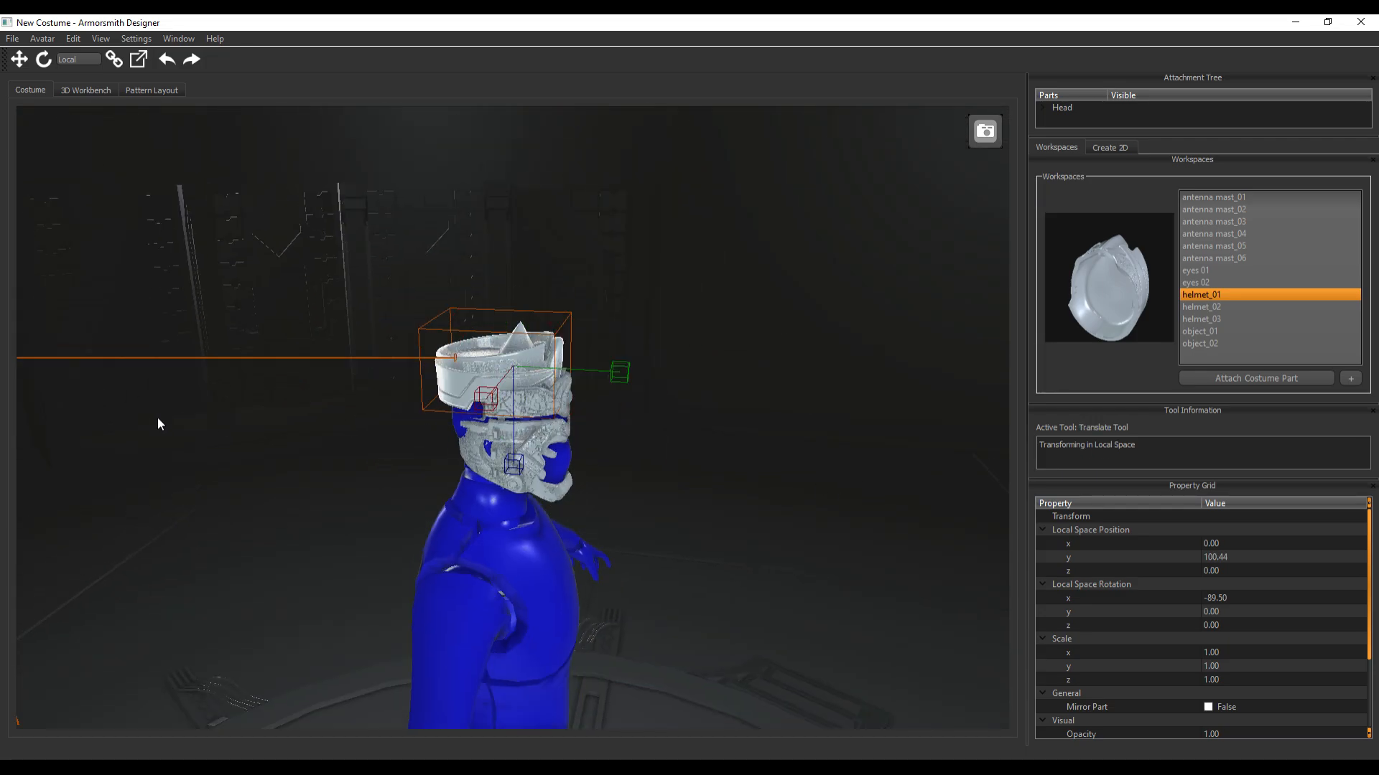
pyautogui.scroll(5, 632, 435)
pyautogui.moveTo(727, 321); pyautogui.dragTo(784, 316)
pyautogui.moveTo(945, 513); pyautogui.dragTo(855, 470, button='middle')
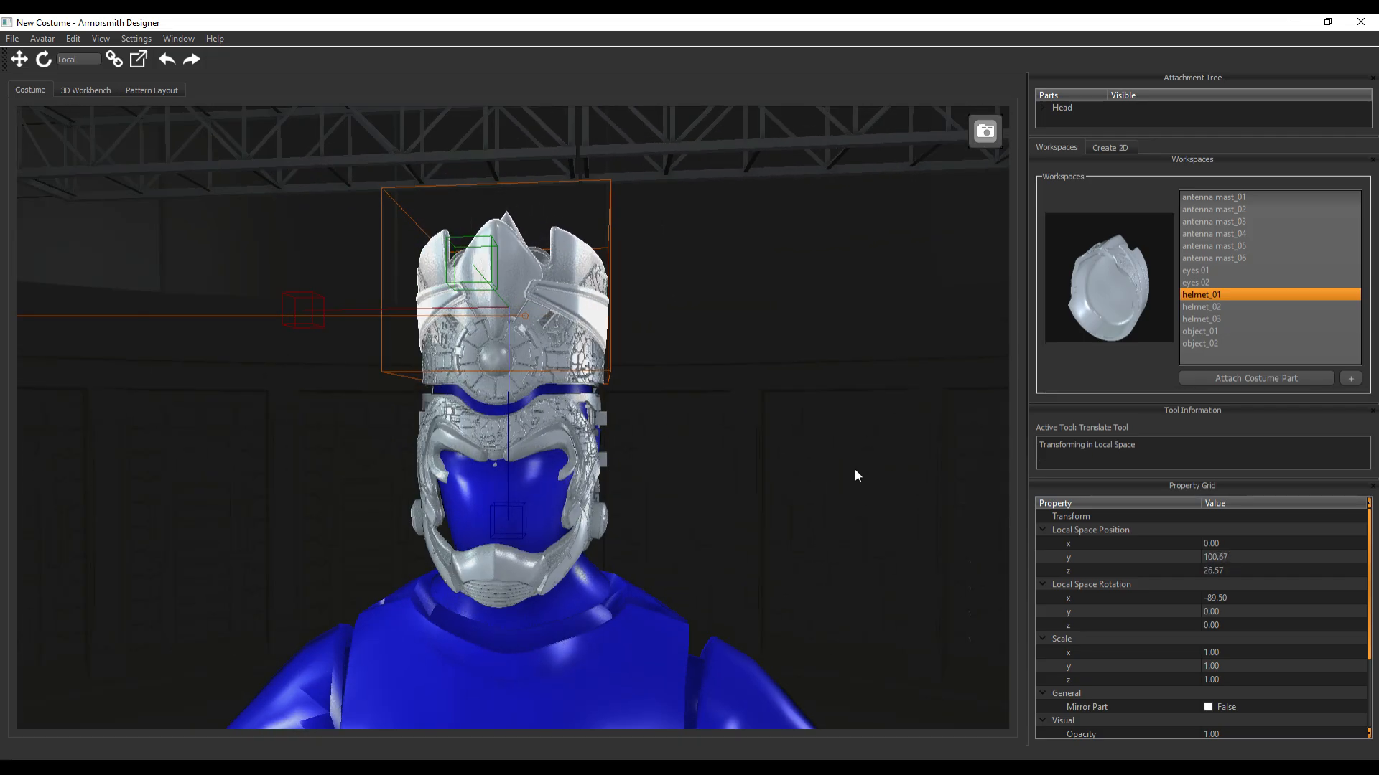
# Lower the helmet_02 forehead band along its Z axis to about y 41.6 and z 17.1, closing the gap above the face piece
pyautogui.scroll(4, 490, 391)
pyautogui.click(492, 459)
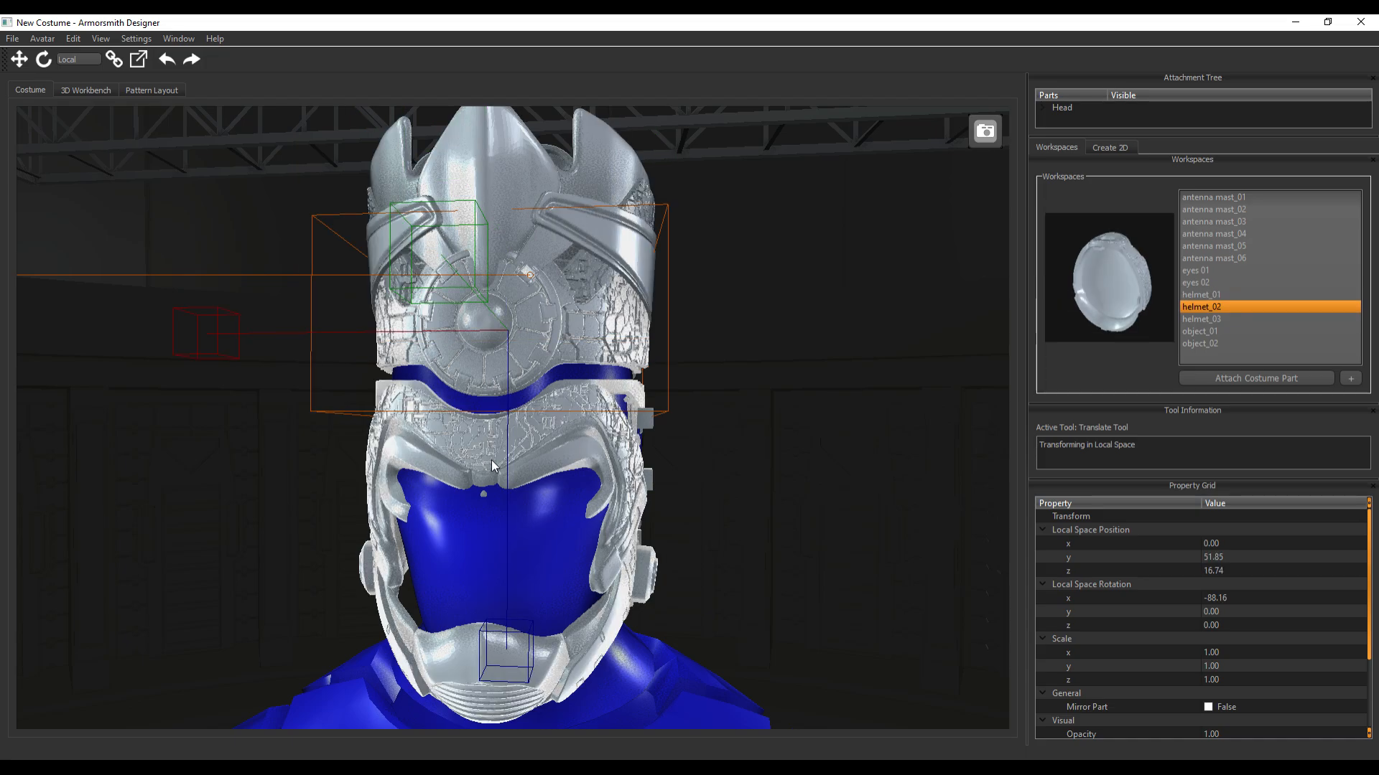
pyautogui.moveTo(516, 663); pyautogui.dragTo(510, 679)
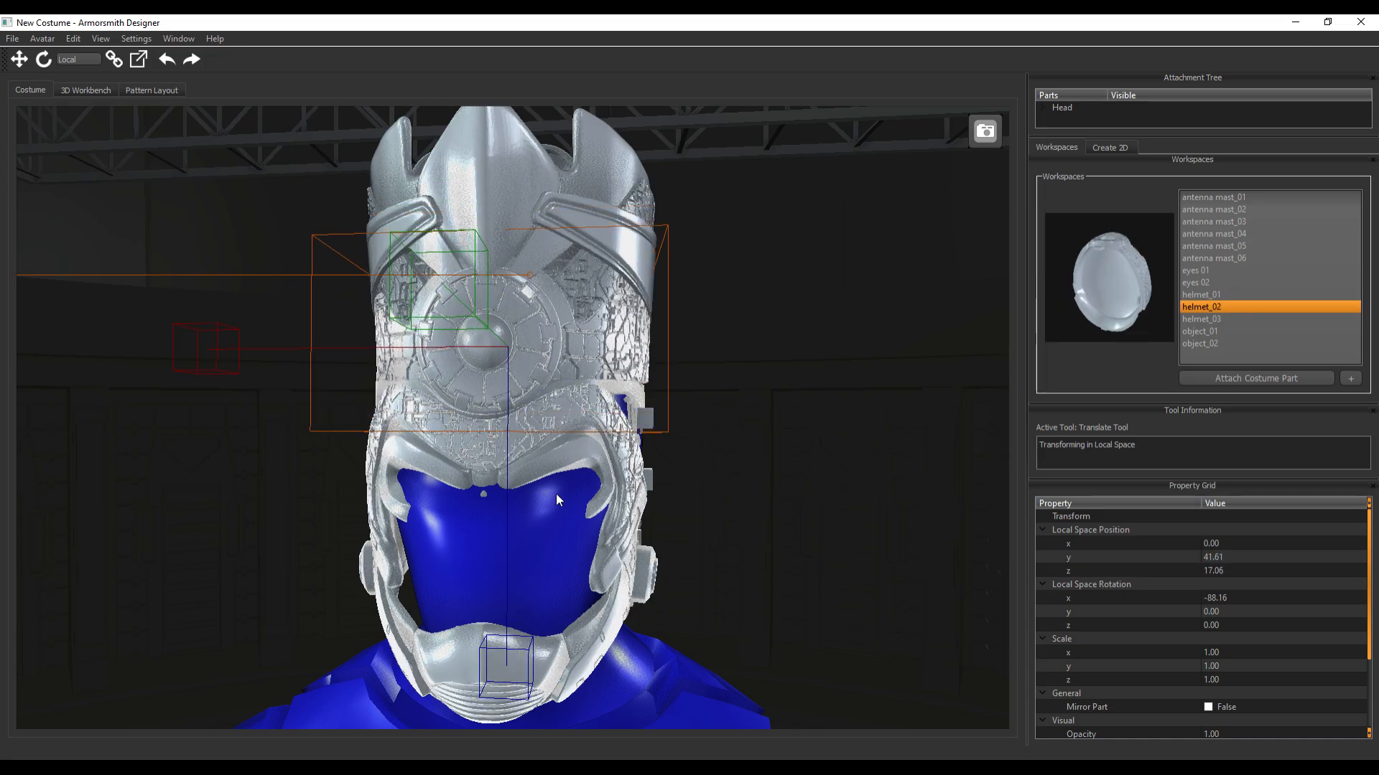
# Raise the helmet_01 crown along its Z axis to about y 110.9 and z 26.5 above the forehead band
pyautogui.click(592, 259)
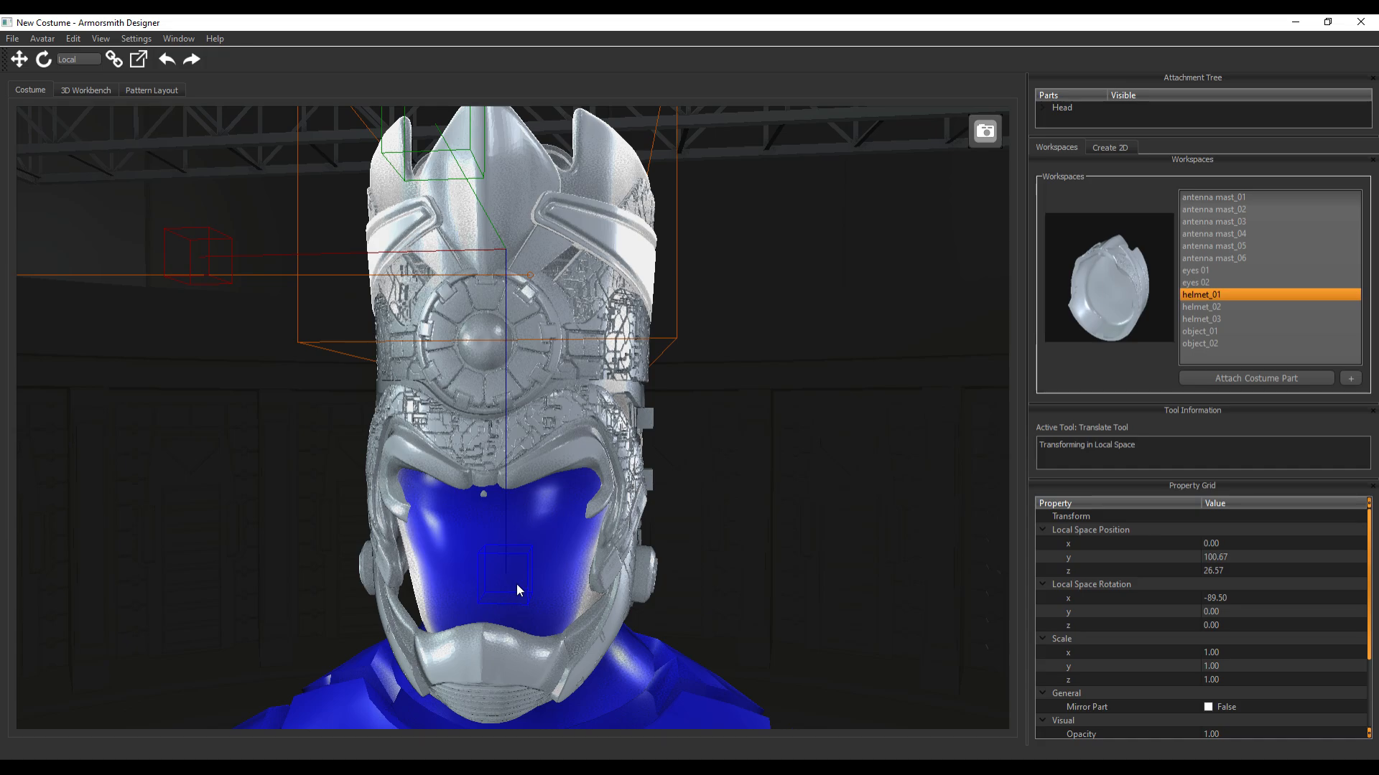
pyautogui.moveTo(517, 583); pyautogui.dragTo(501, 550)
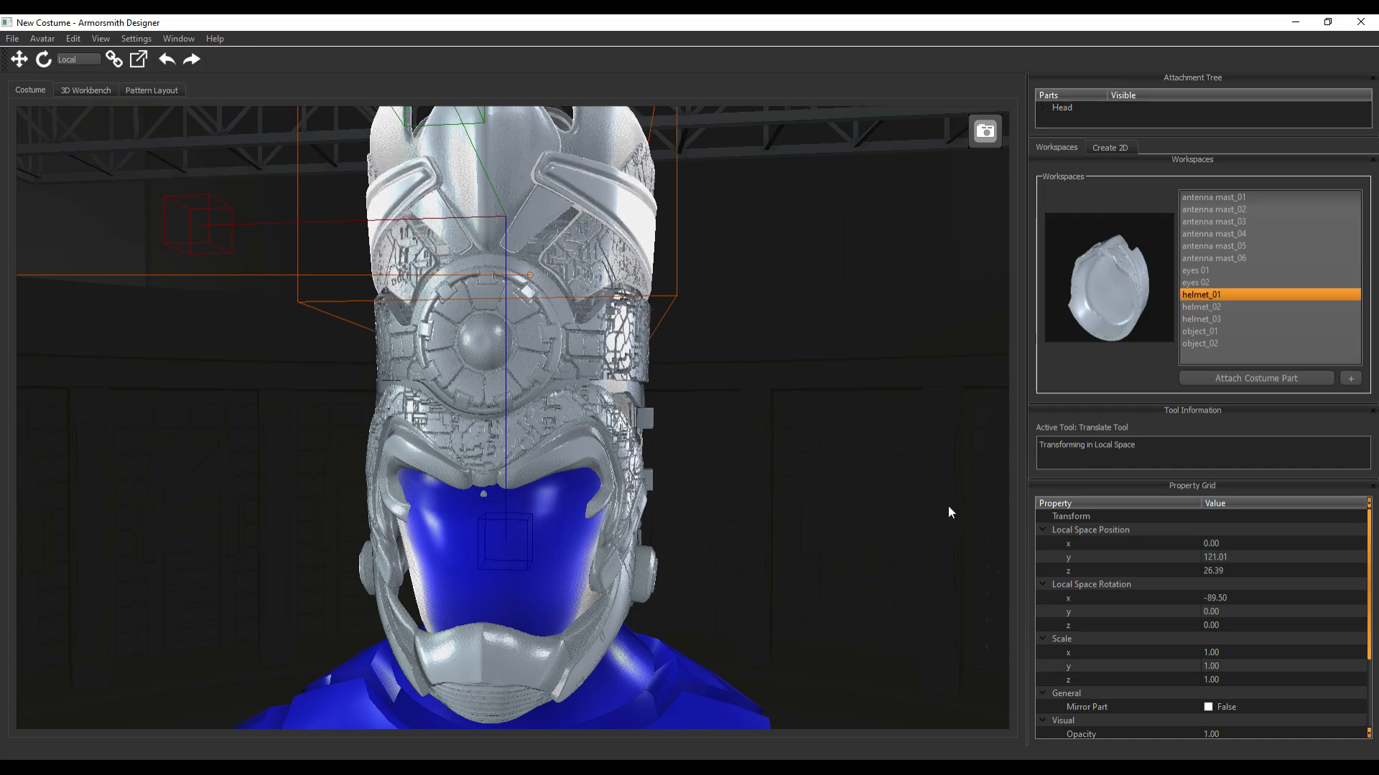
pyautogui.moveTo(948, 506); pyautogui.dragTo(828, 521, button='middle')
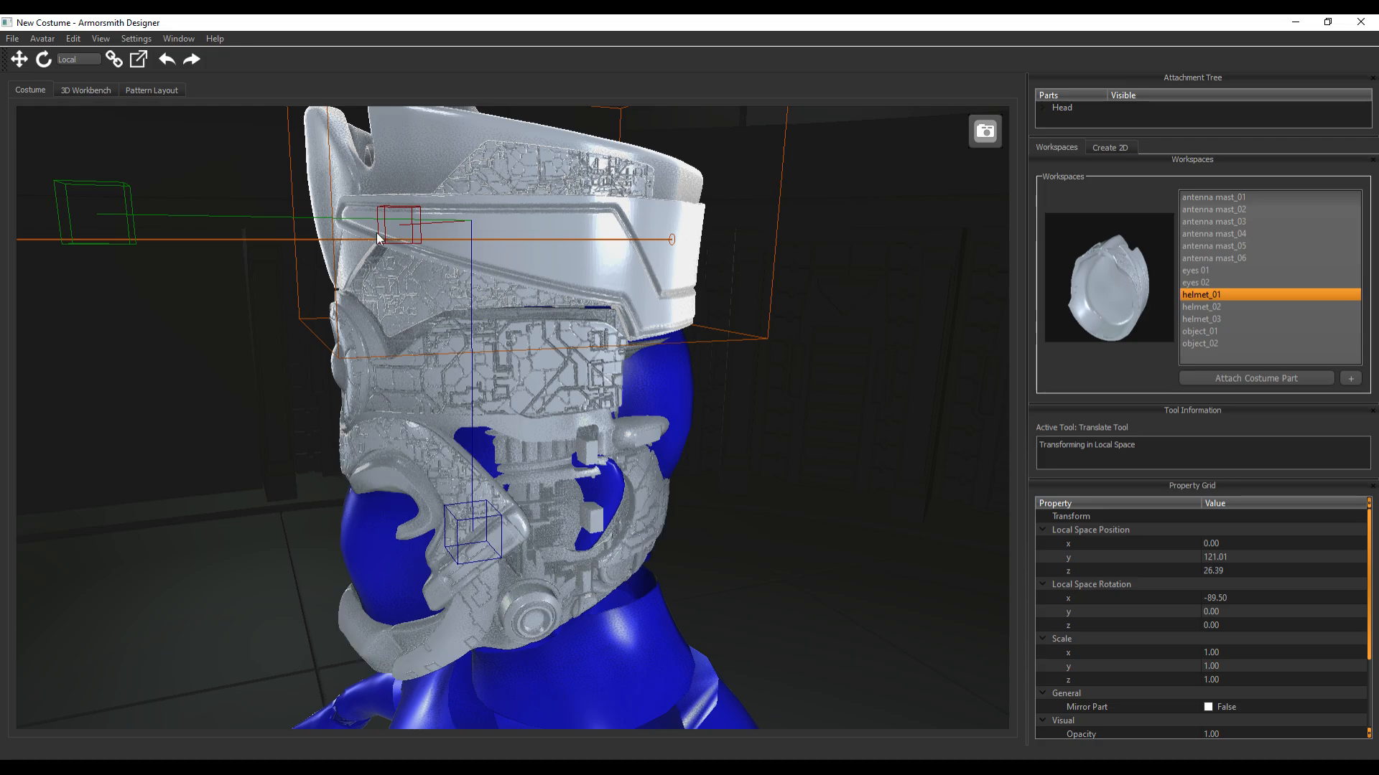
pyautogui.moveTo(478, 535); pyautogui.dragTo(468, 546)
pyautogui.moveTo(103, 546); pyautogui.dragTo(334, 479, button='middle')
pyautogui.scroll(-5, 334, 478)
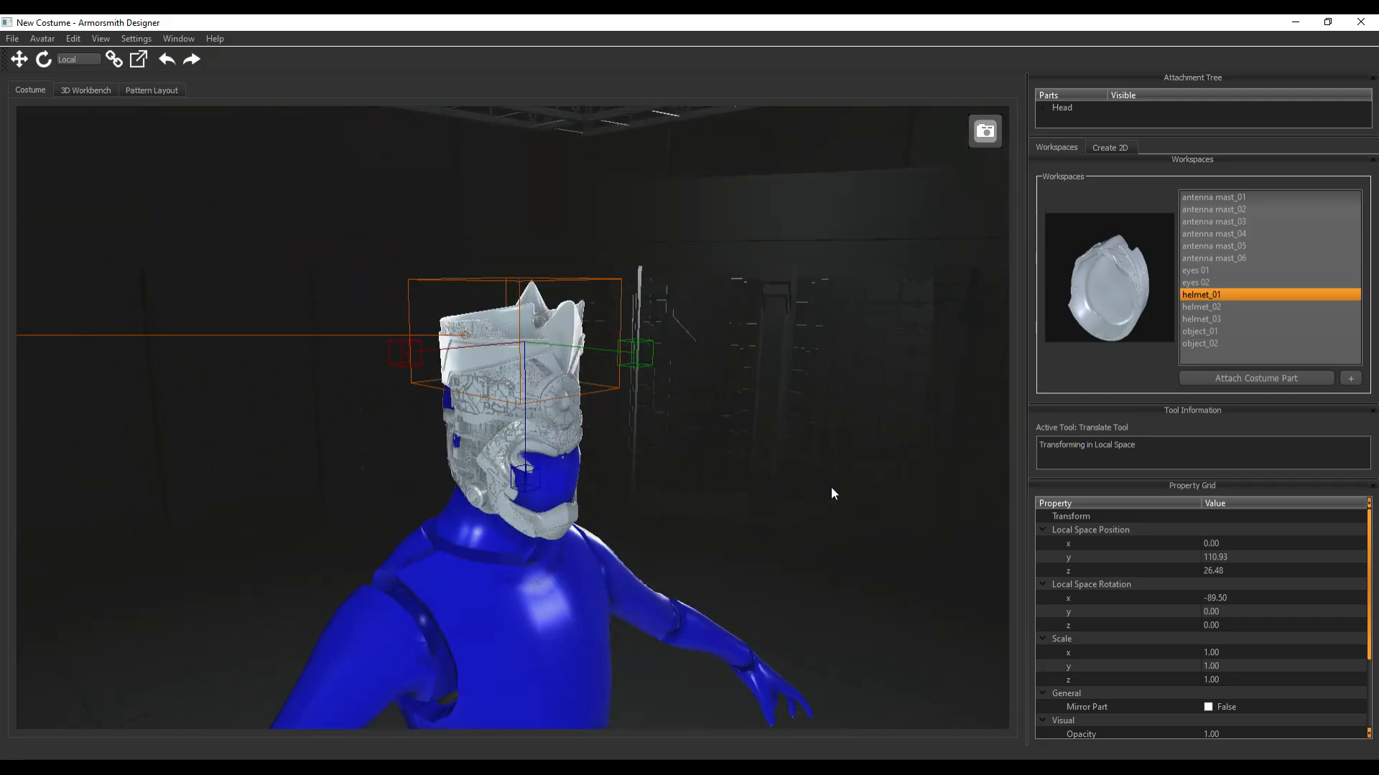
pyautogui.moveTo(831, 494); pyautogui.dragTo(773, 478, button='middle')
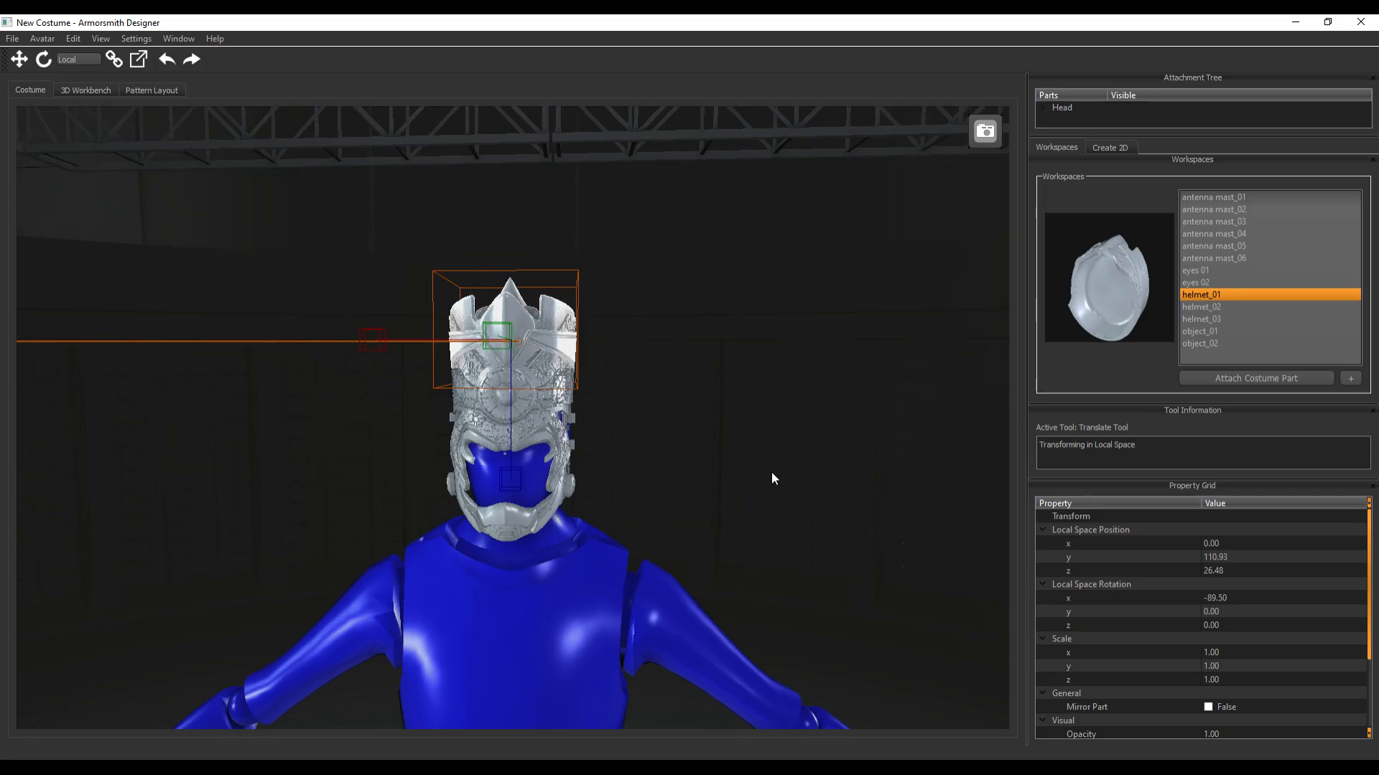
pyautogui.scroll(5, 771, 472)
pyautogui.moveTo(789, 495)
pyautogui.mouseDown(button='middle')
pyautogui.moveTo(766, 495)
pyautogui.moveTo(815, 496)
pyautogui.mouseUp(button='middle')
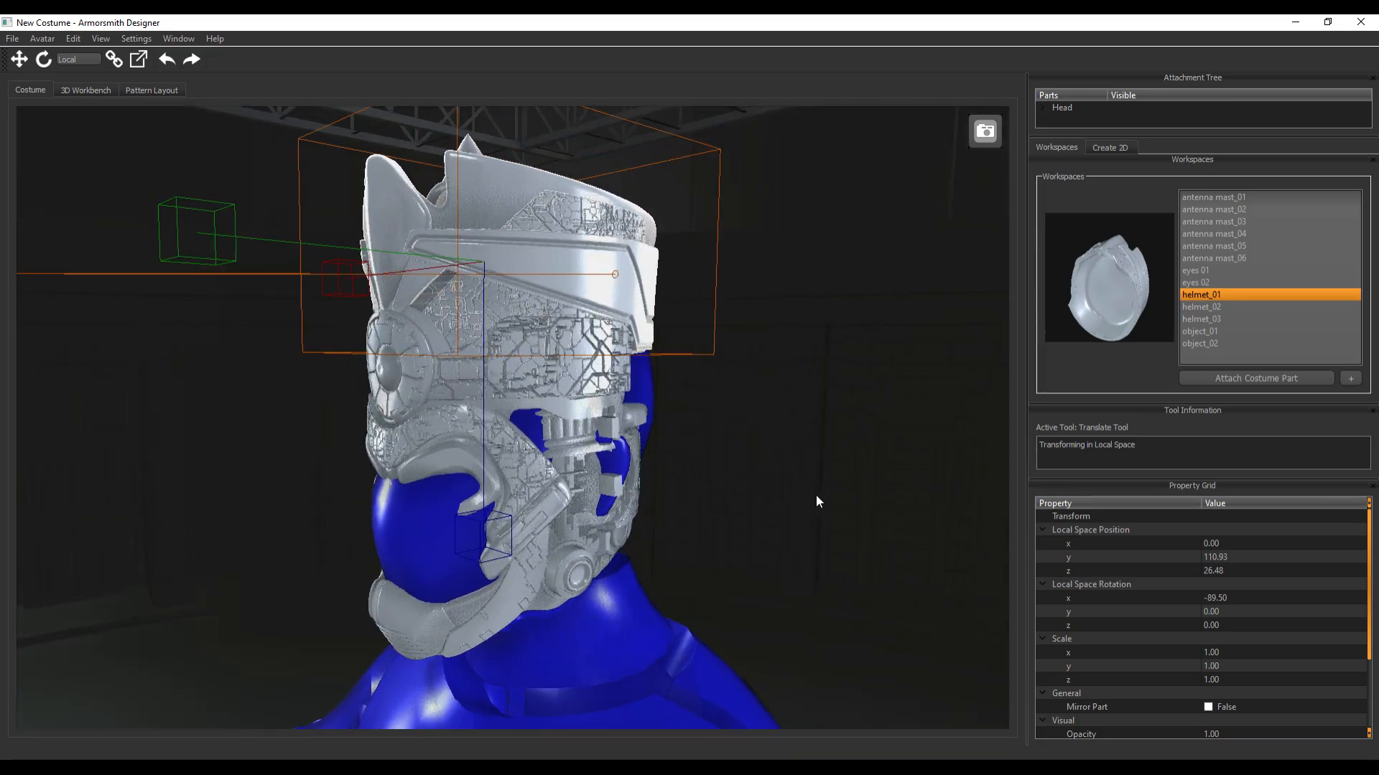
# Attach the object_01 part to the avatar's TorsoTop attachment point at the chin
pyautogui.click(1208, 331)
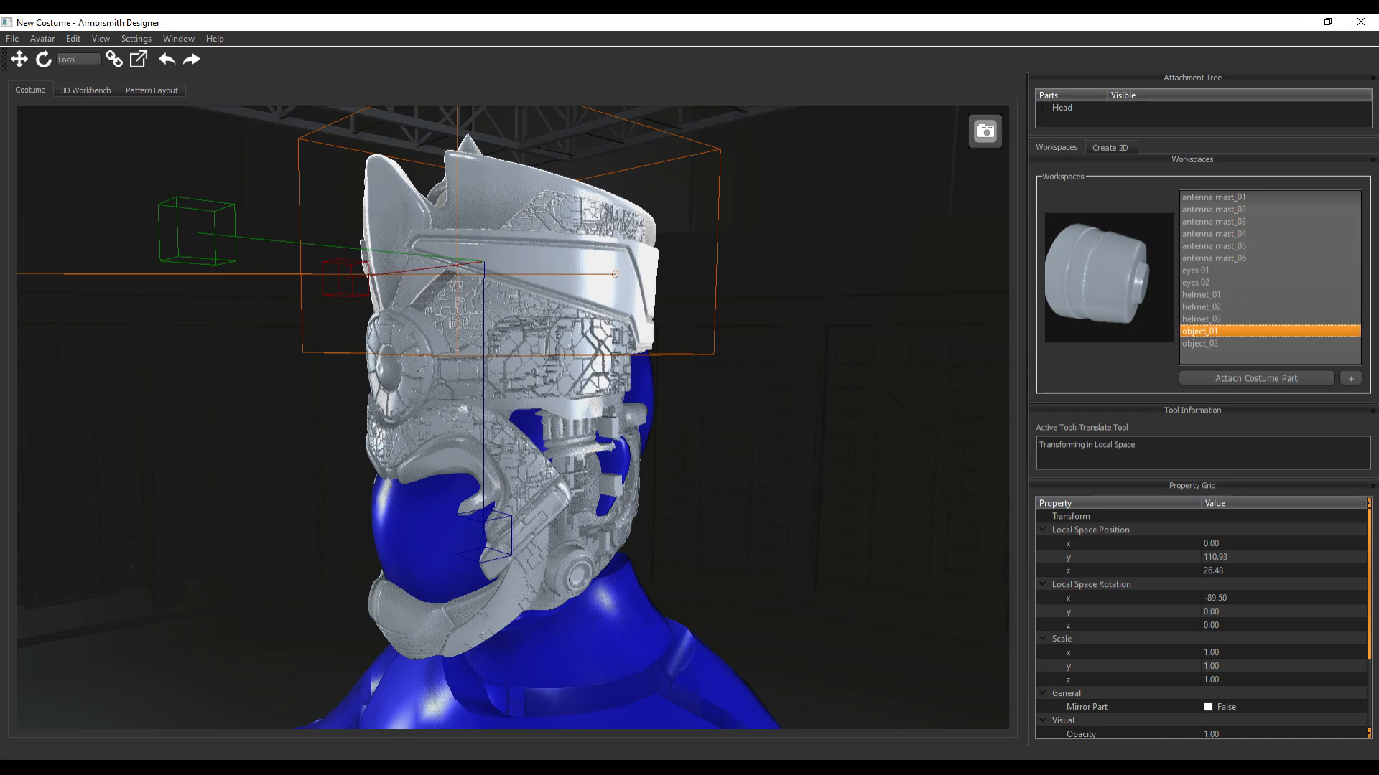
pyautogui.moveTo(715, 515); pyautogui.dragTo(859, 497, button='middle')
pyautogui.click(1266, 381)
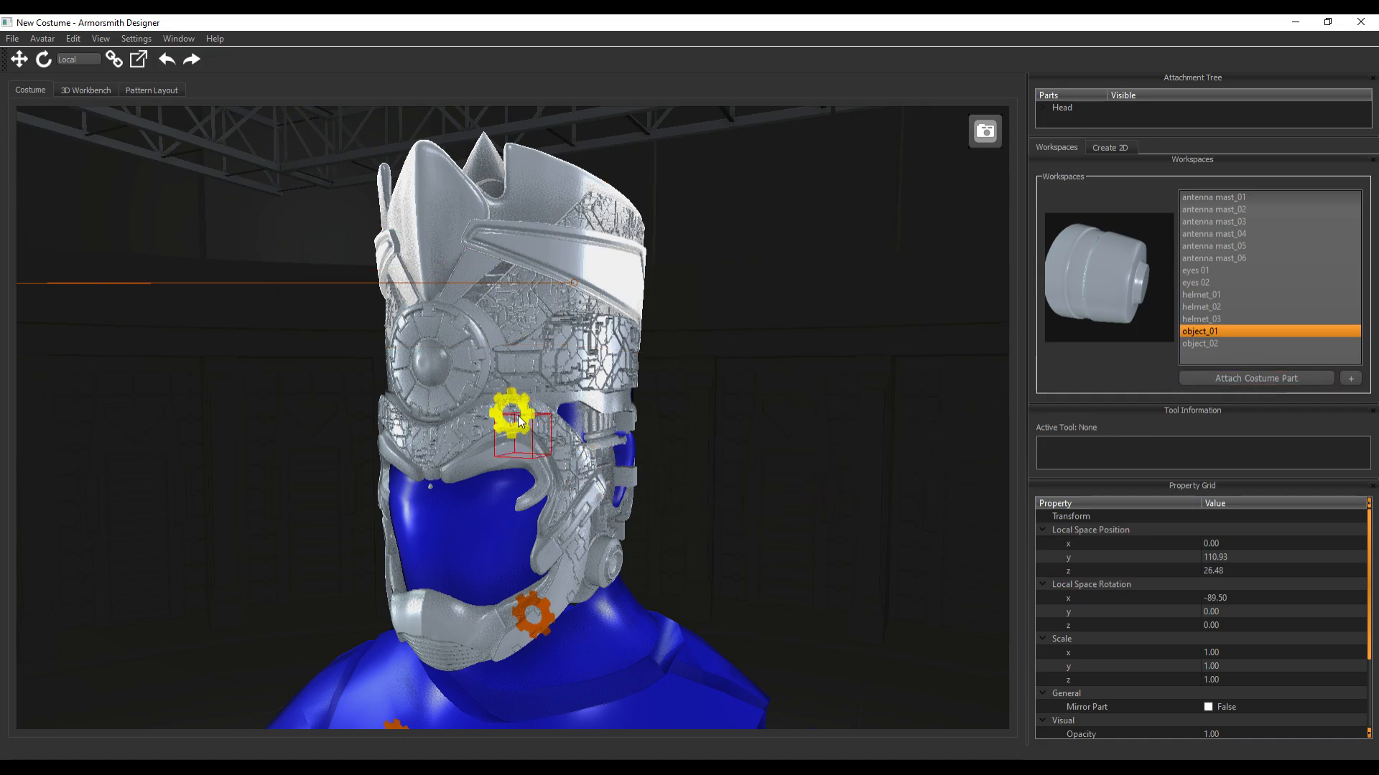
pyautogui.moveTo(704, 507); pyautogui.dragTo(766, 487, button='middle')
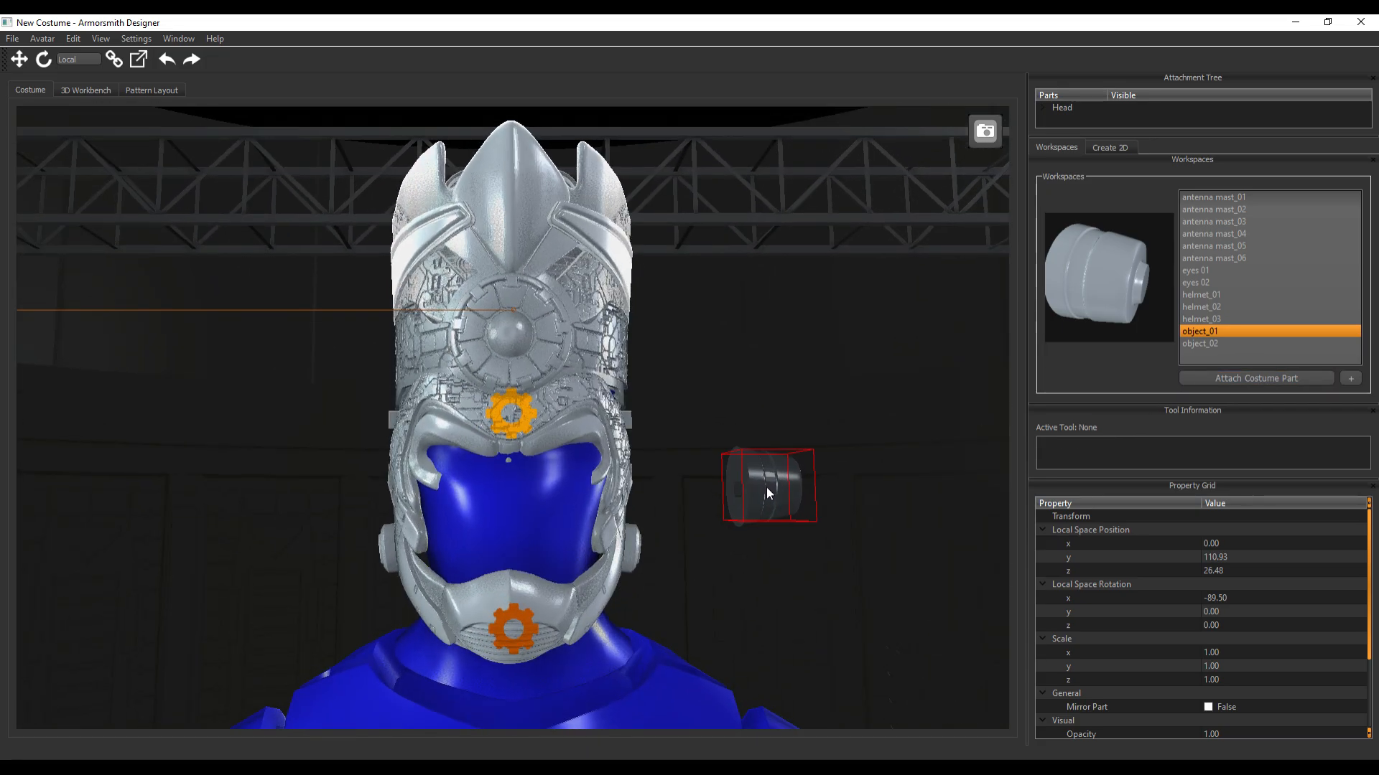
pyautogui.click(519, 629)
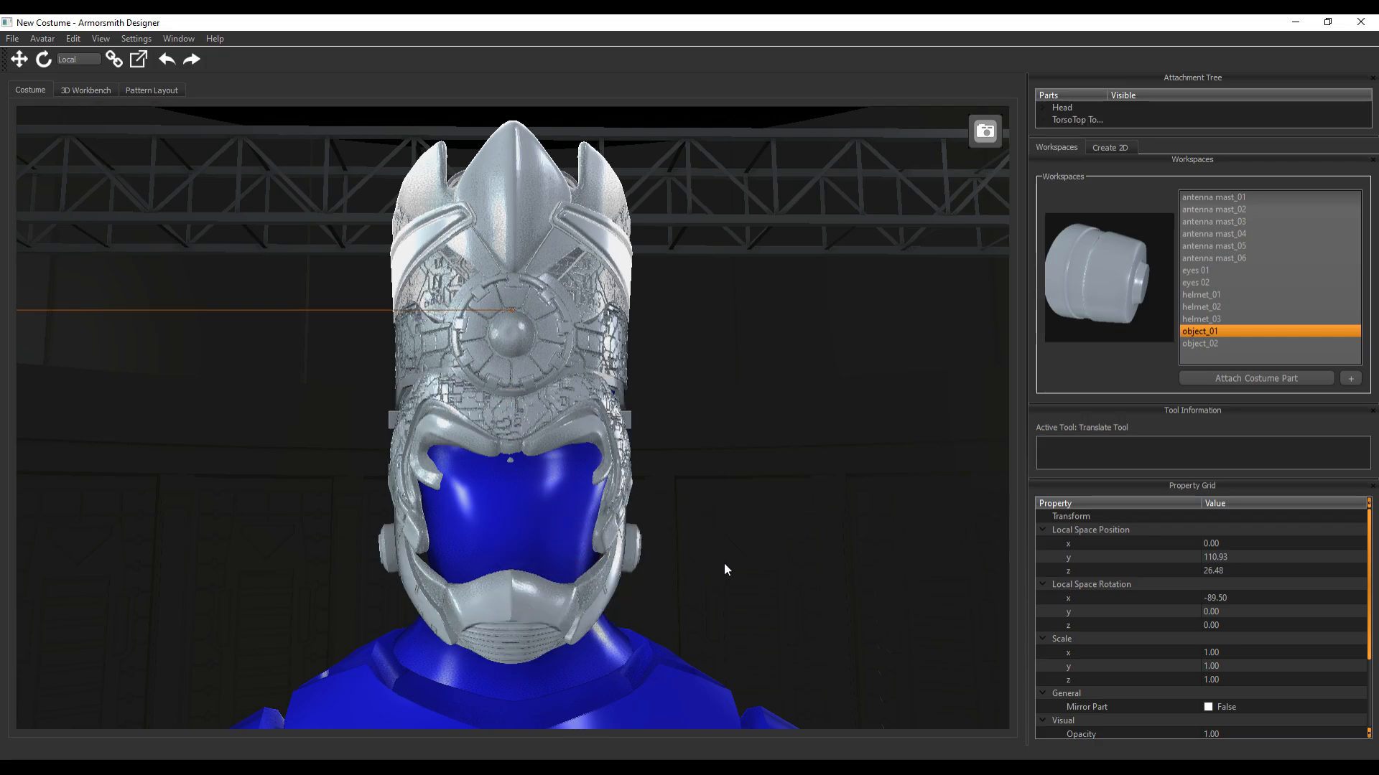
# Make the avatar's body transparent so that parts hidden inside it can be selected
pyautogui.scroll(-5, 724, 562)
pyautogui.scroll(3, 719, 557)
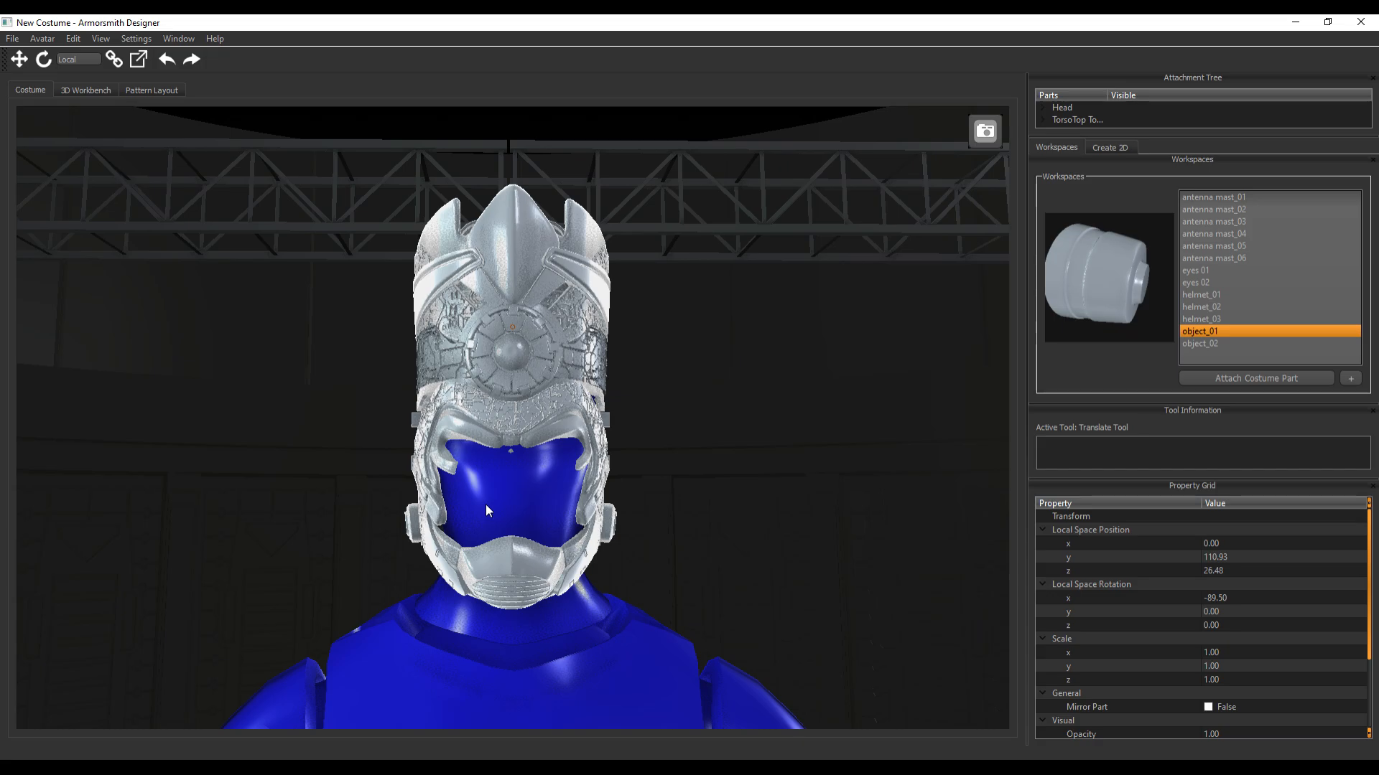
pyautogui.click(537, 511)
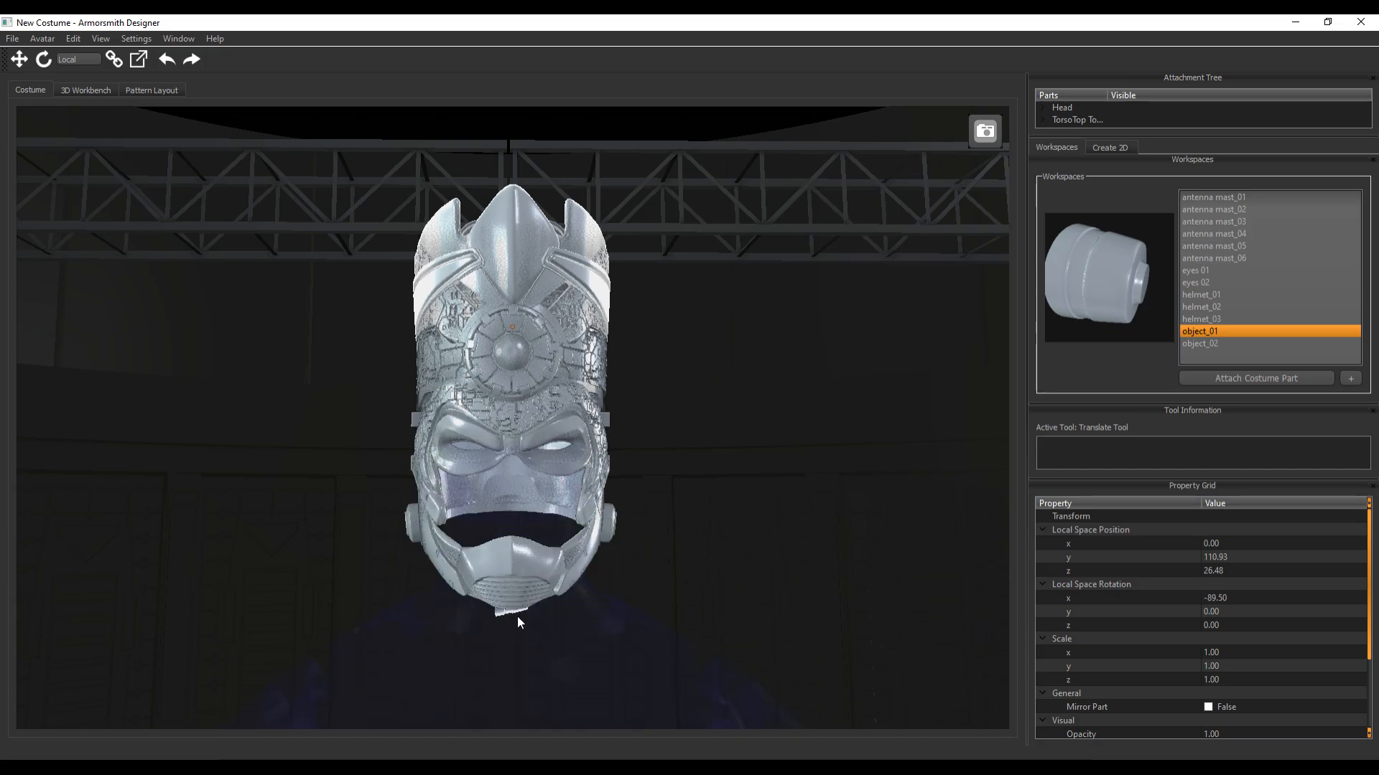
# Move object_01 from below the chin to the side of the helmet, at about x -109.2 and y 162.2
pyautogui.click(505, 614)
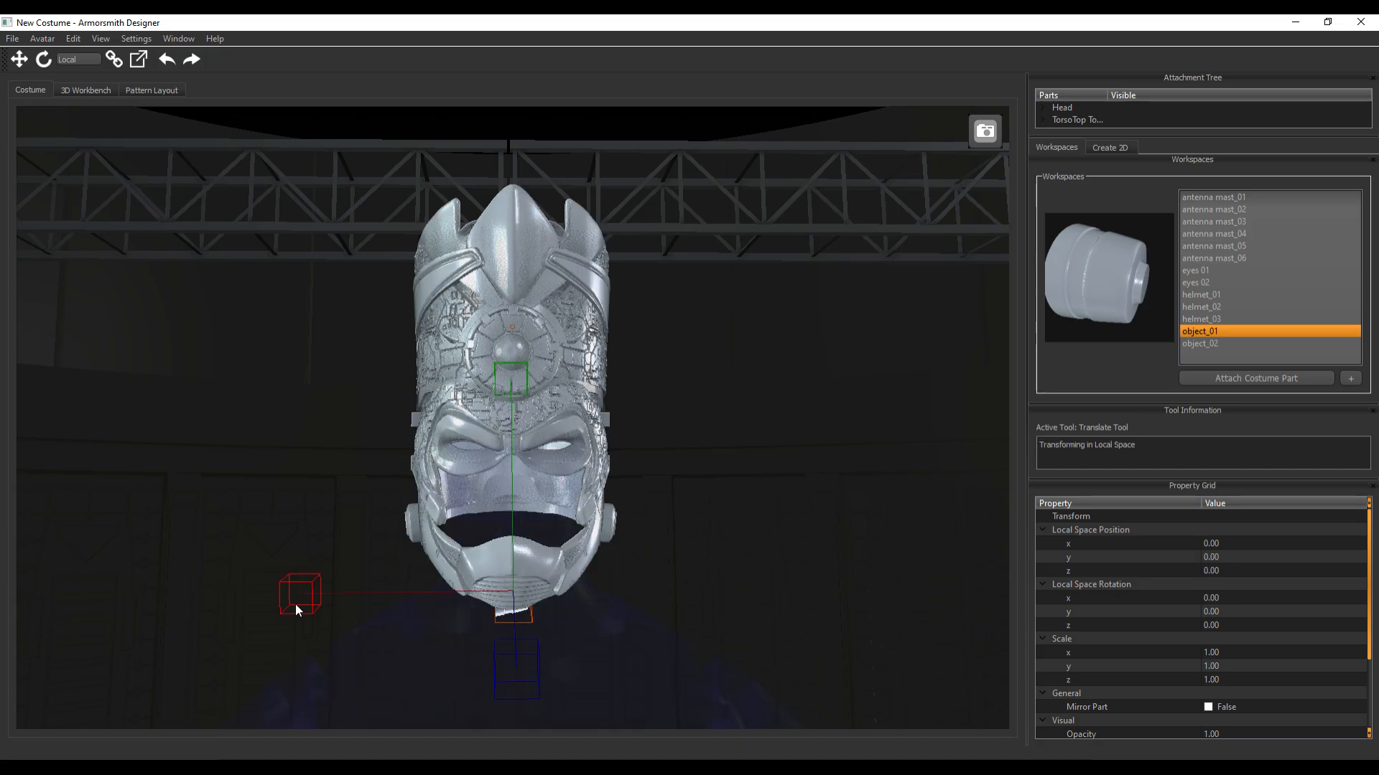
pyautogui.moveTo(295, 604); pyautogui.dragTo(402, 604)
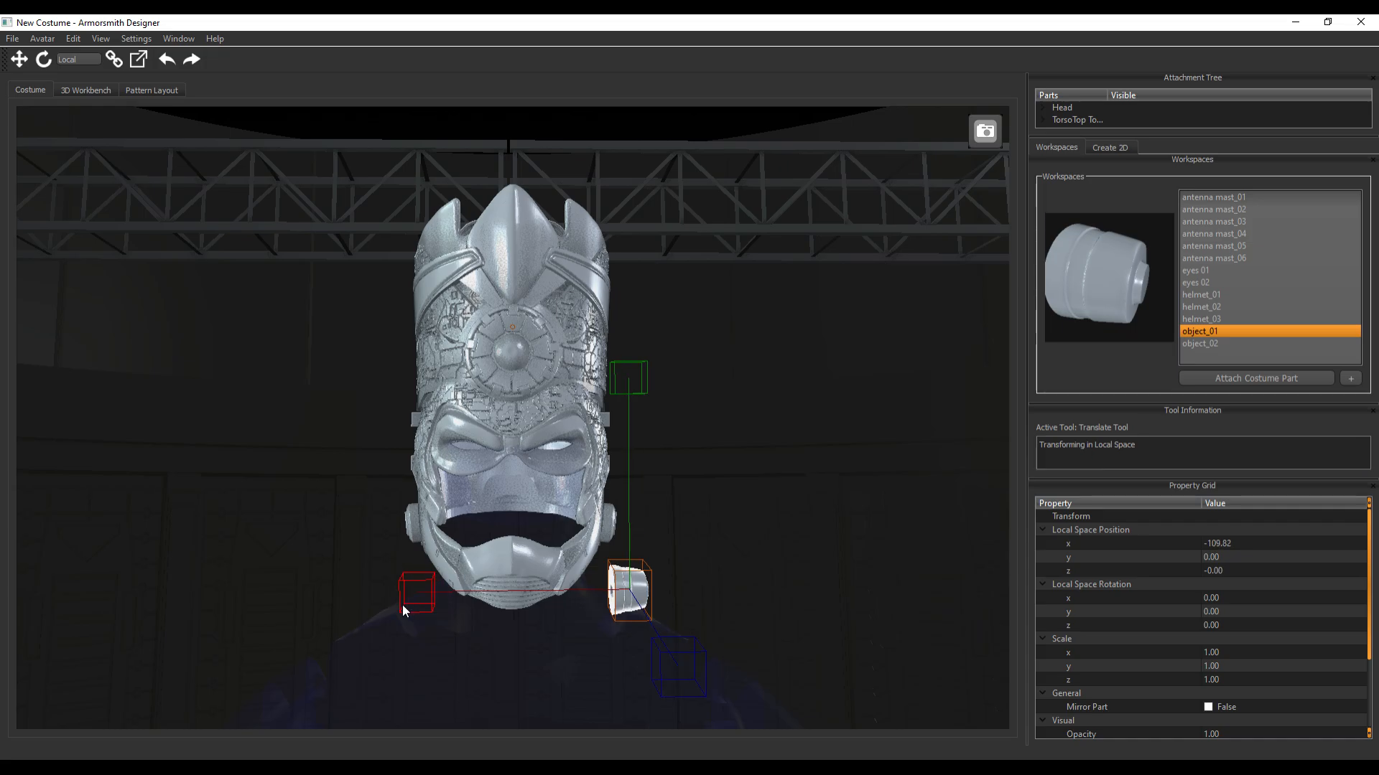
pyautogui.moveTo(630, 378); pyautogui.dragTo(641, 205)
pyautogui.moveTo(869, 515)
pyautogui.mouseDown(button='middle')
pyautogui.moveTo(766, 506)
pyautogui.moveTo(871, 514)
pyautogui.mouseUp(button='middle')
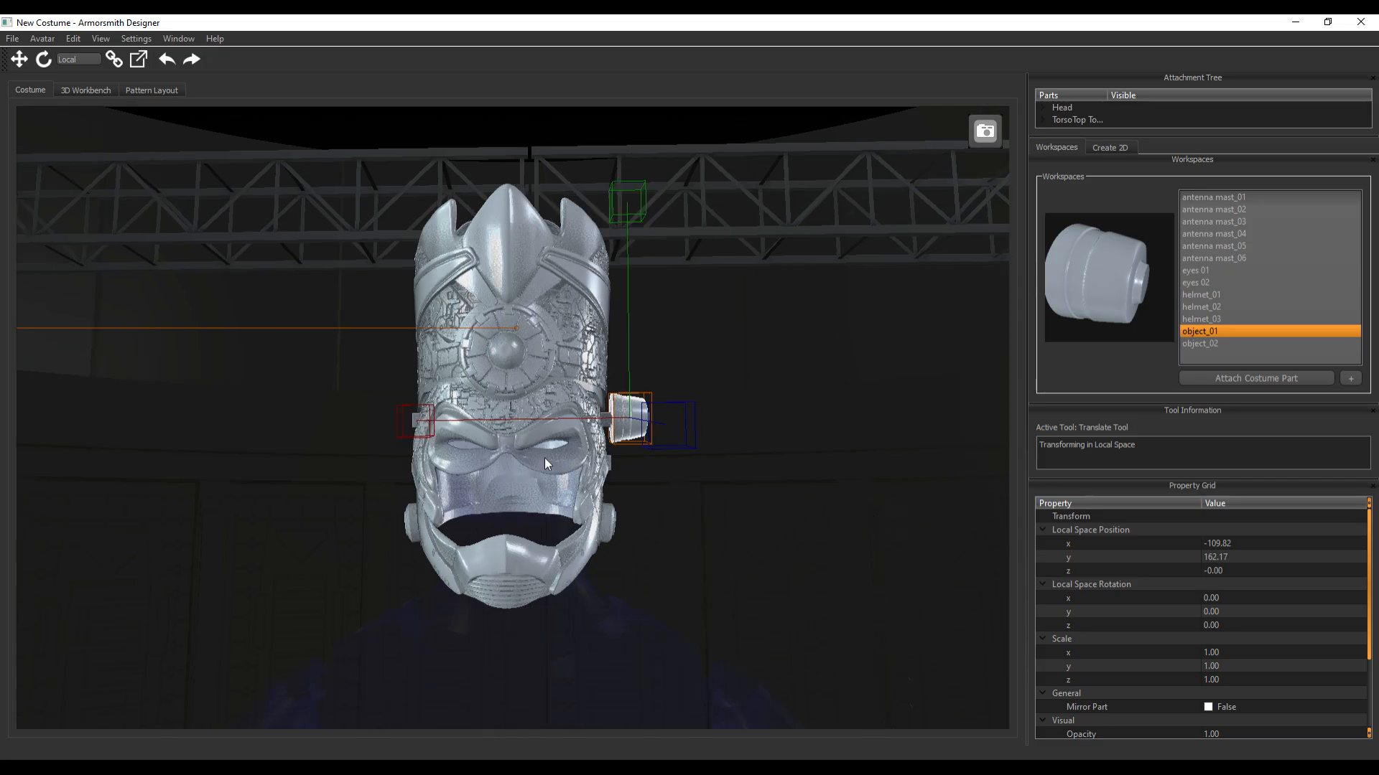
pyautogui.moveTo(420, 423); pyautogui.dragTo(440, 430)
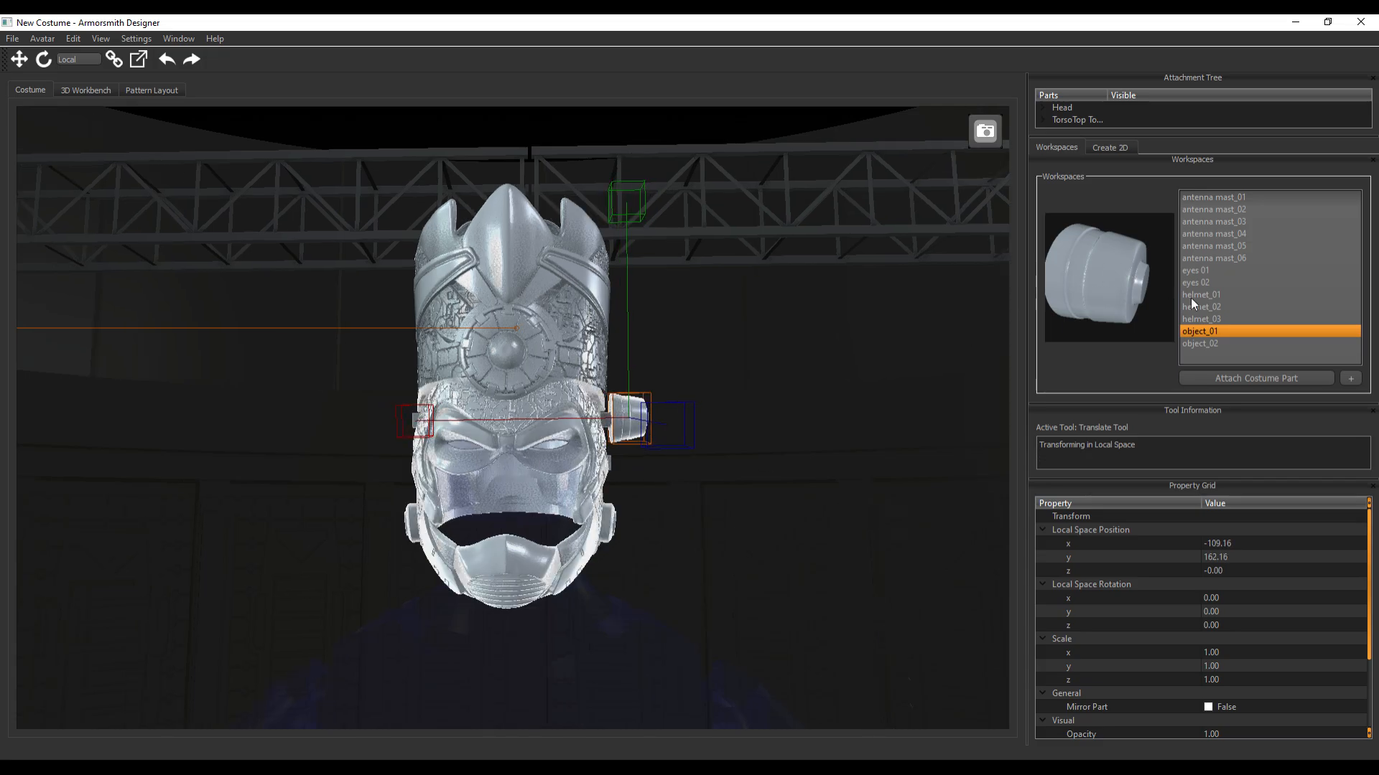
# Attach the object_02 part to the same attachment point at the chin
pyautogui.click(1204, 345)
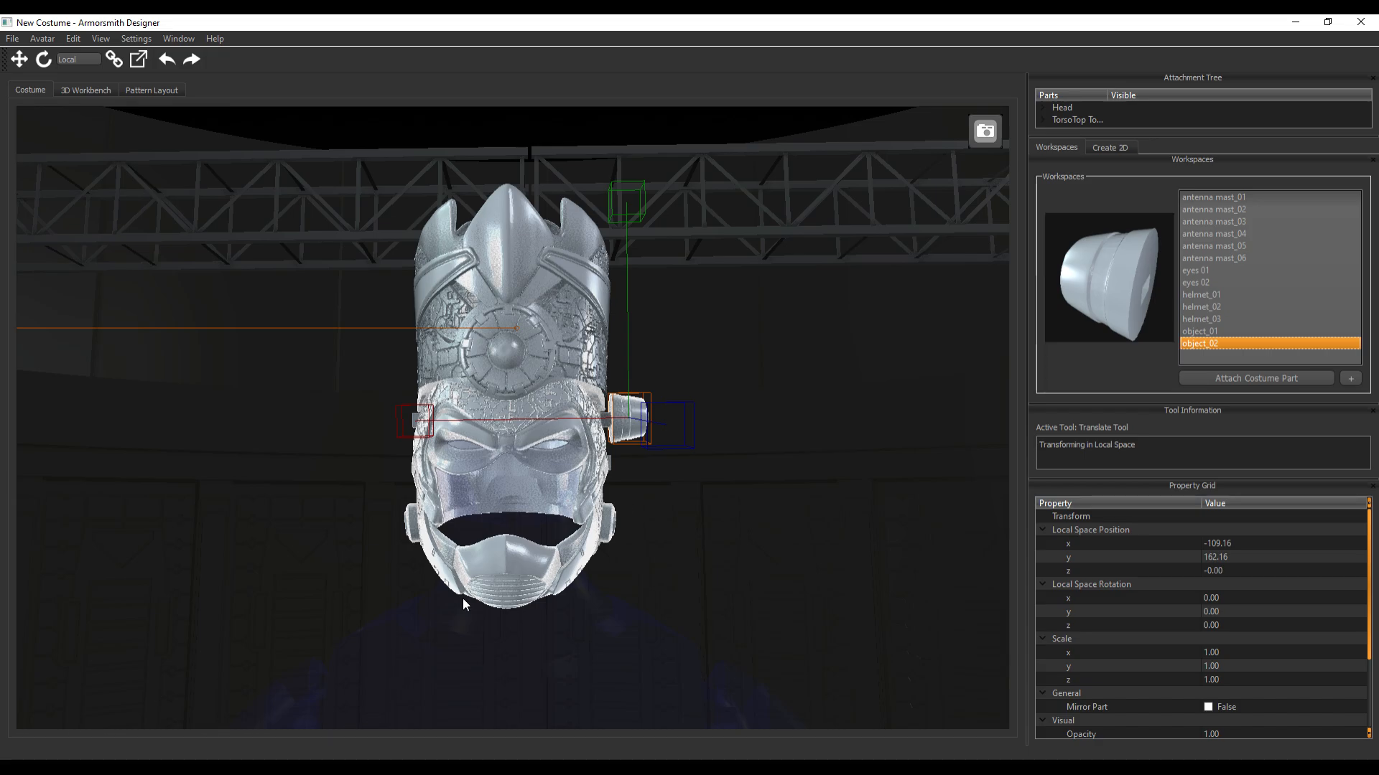
pyautogui.click(1246, 377)
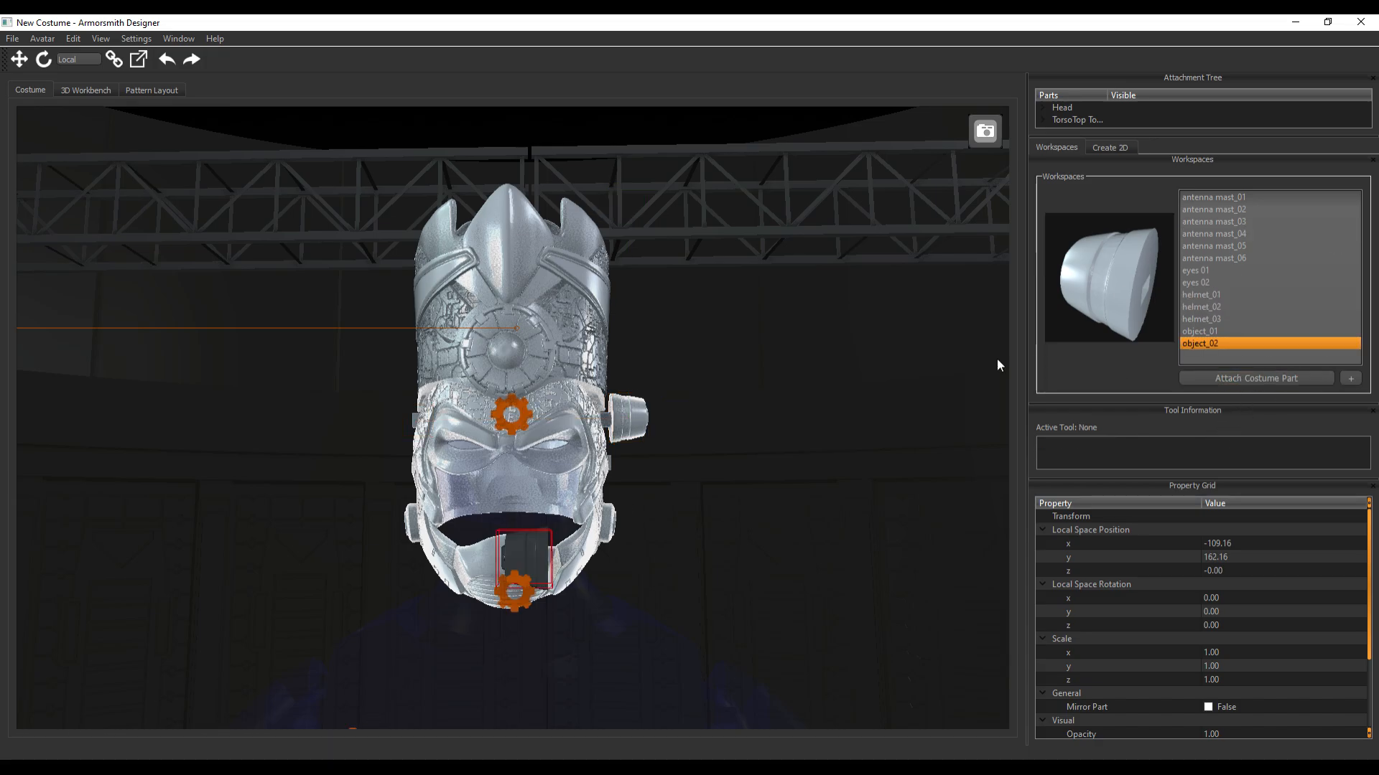
pyautogui.click(509, 594)
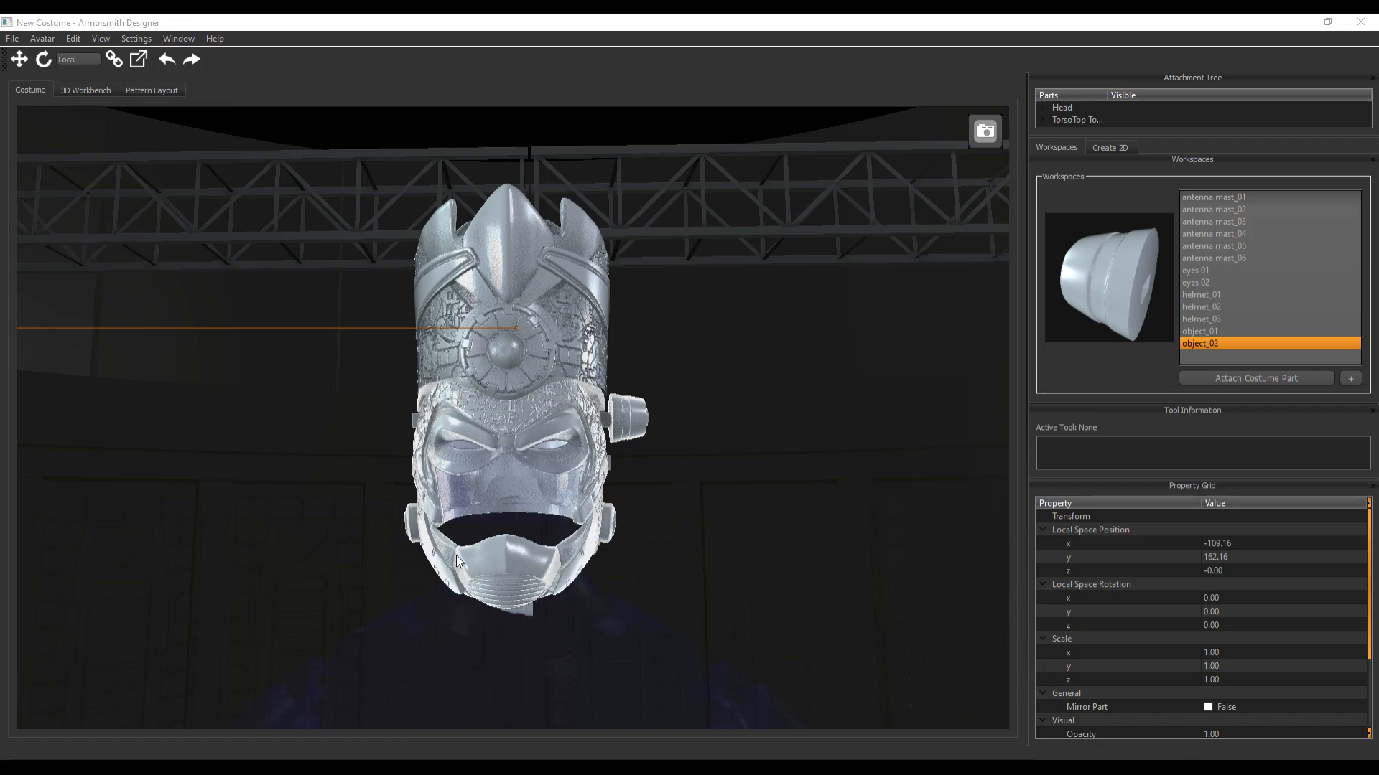
# Move object_02 along its X axis to about 102.5, on the opposite side from object_01
pyautogui.click(523, 614)
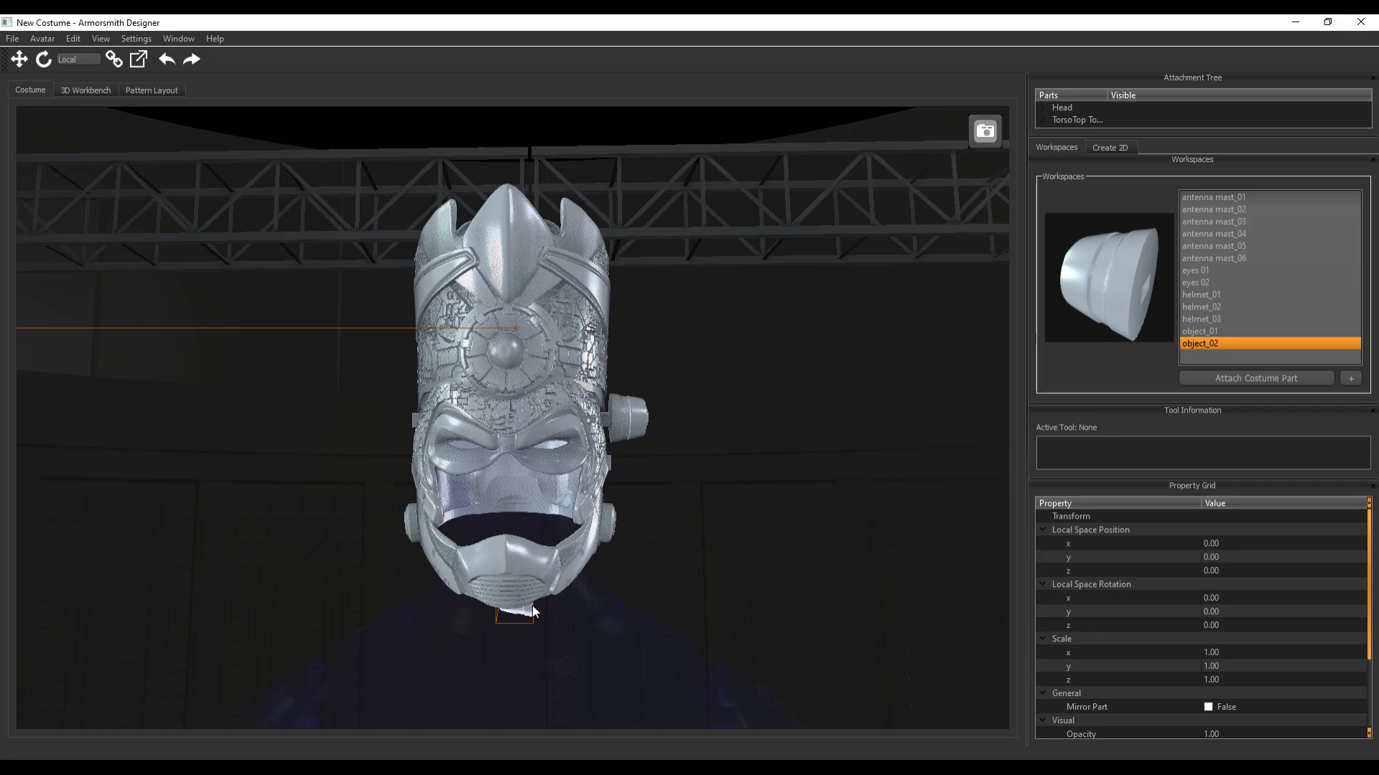
pyautogui.press('w')
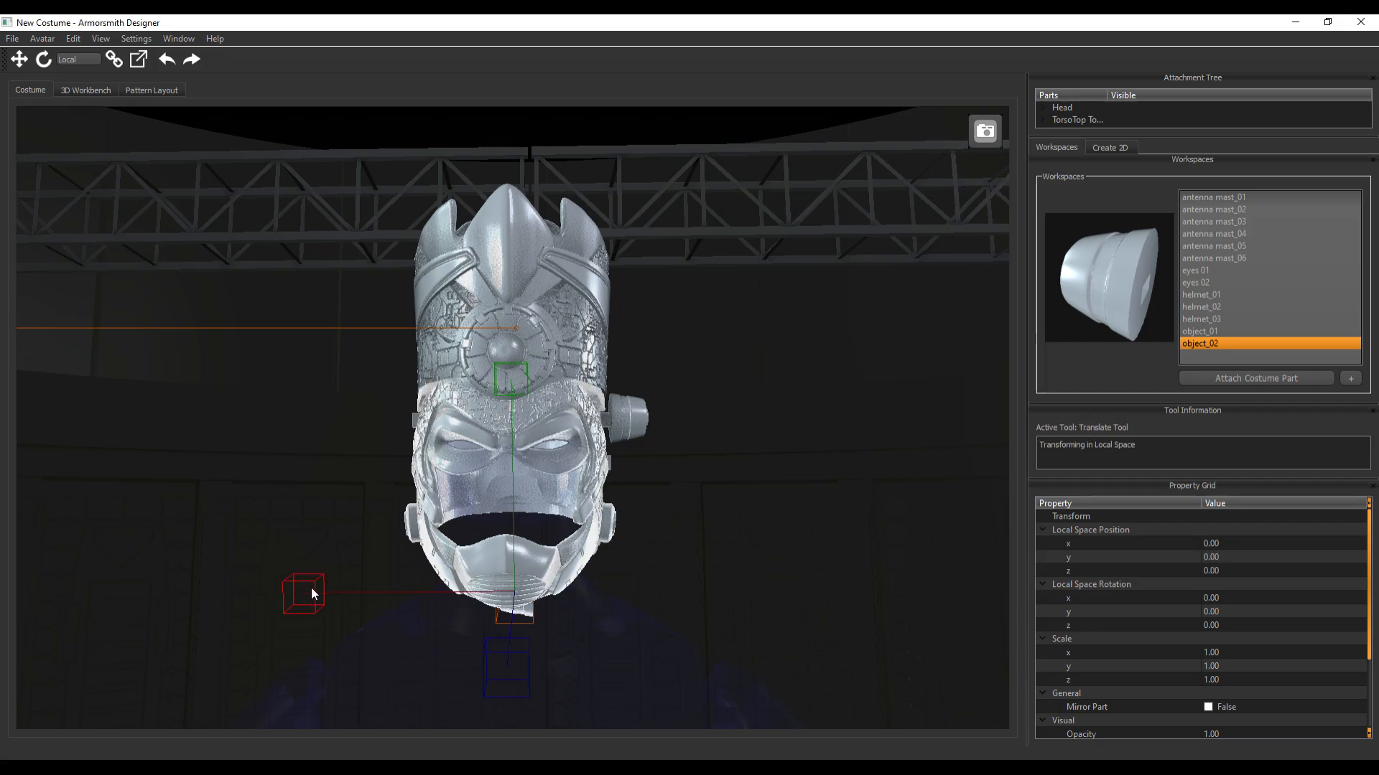
pyautogui.moveTo(312, 593); pyautogui.dragTo(205, 560)
pyautogui.moveTo(282, 439); pyautogui.dragTo(377, 416, button='right')
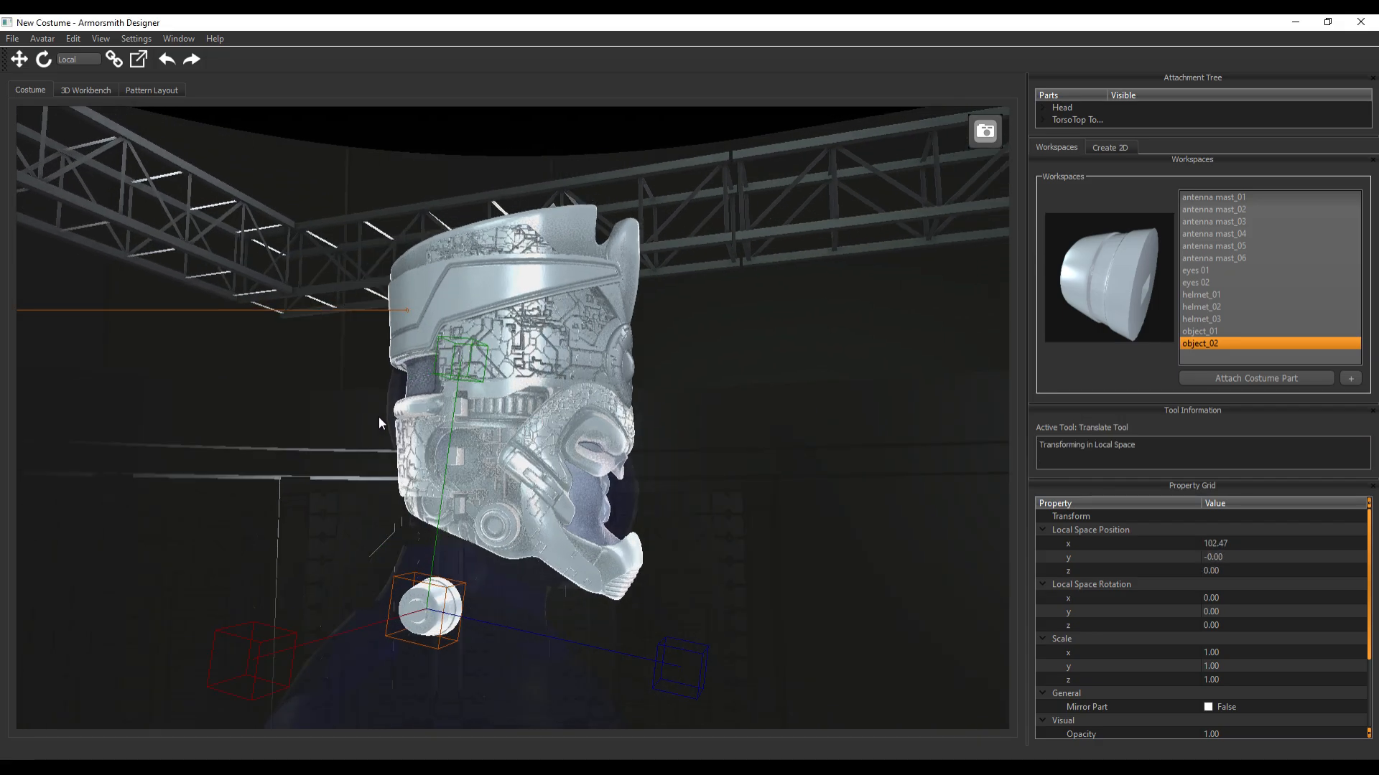
# Raise object_02 along its Y axis to ear level, over the round recess in the helmet's side
pyautogui.click(463, 375)
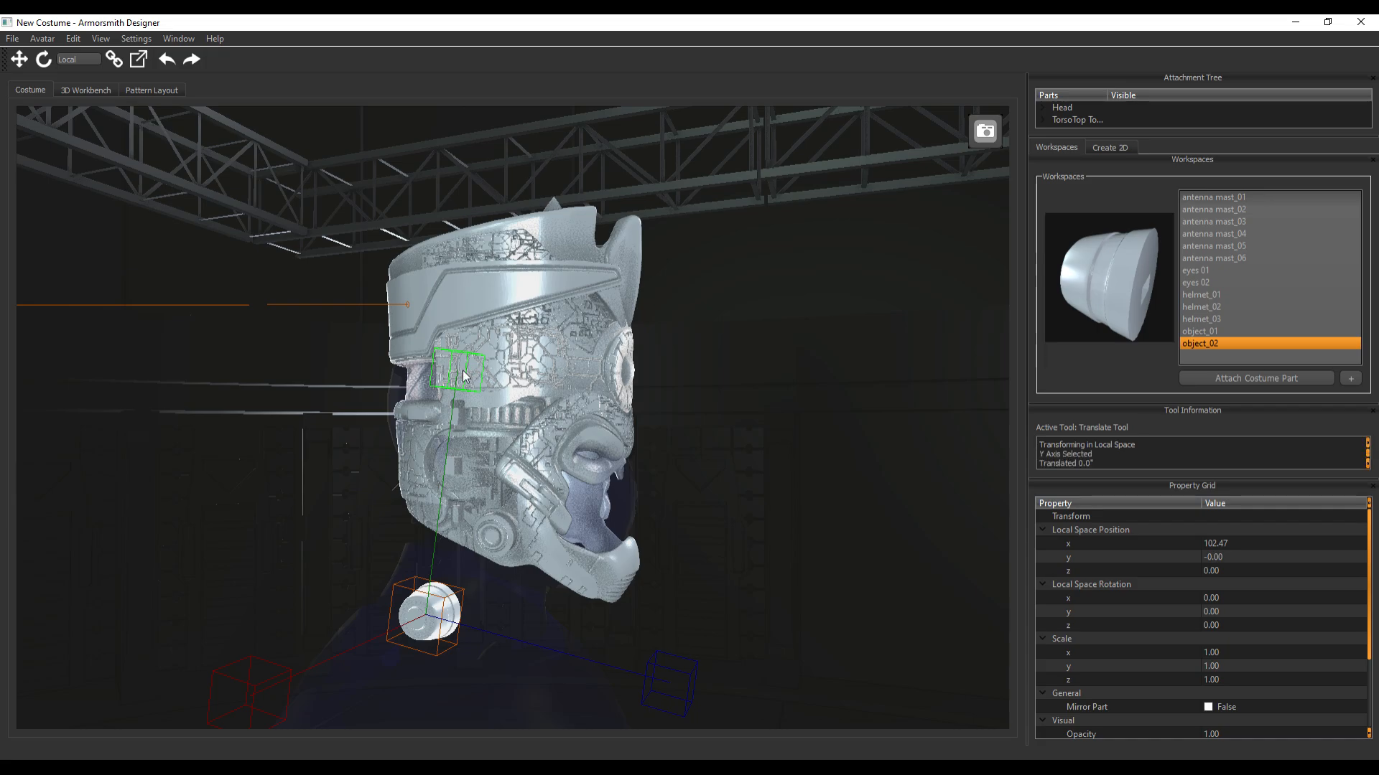
pyautogui.moveTo(463, 375); pyautogui.dragTo(470, 221)
pyautogui.moveTo(881, 432); pyautogui.dragTo(820, 425, button='middle')
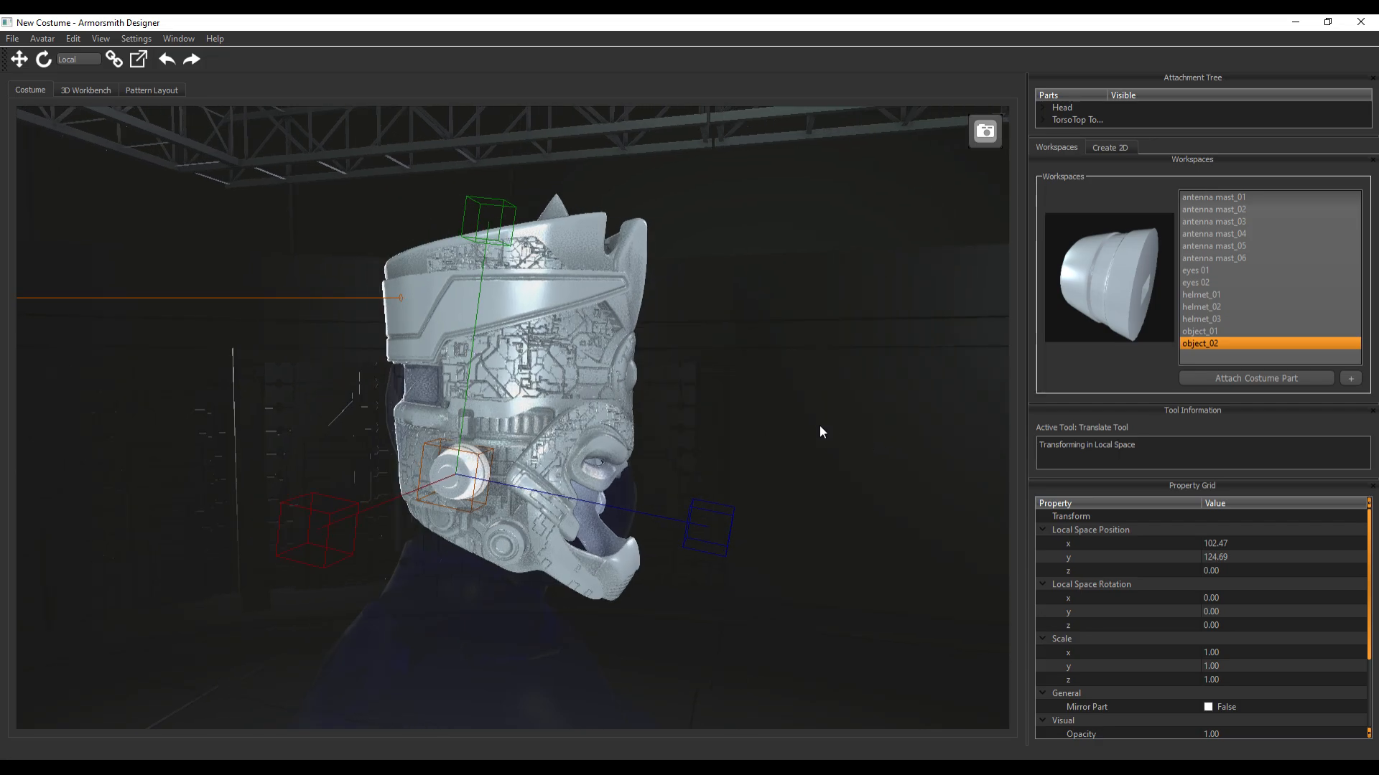
pyautogui.moveTo(499, 217); pyautogui.dragTo(499, 158)
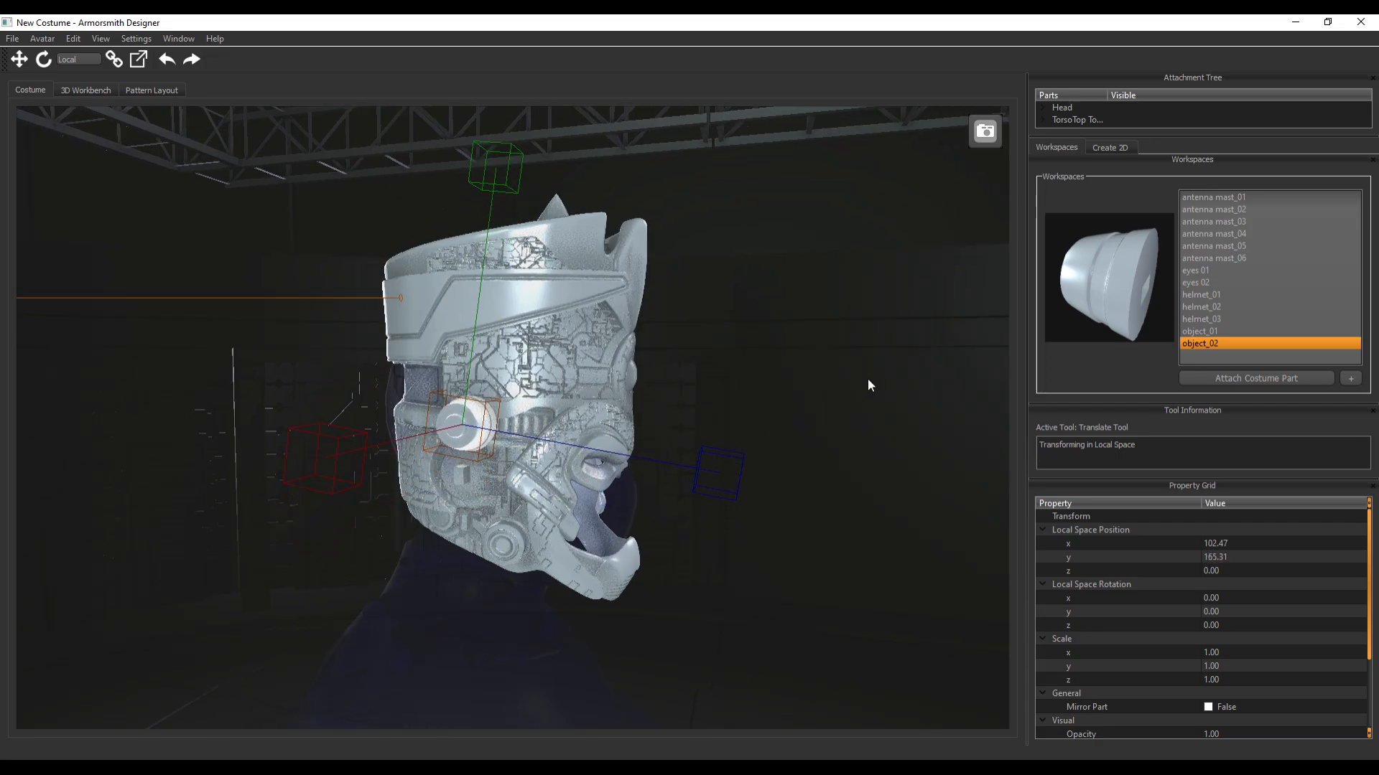
pyautogui.moveTo(868, 386); pyautogui.dragTo(895, 365, button='middle')
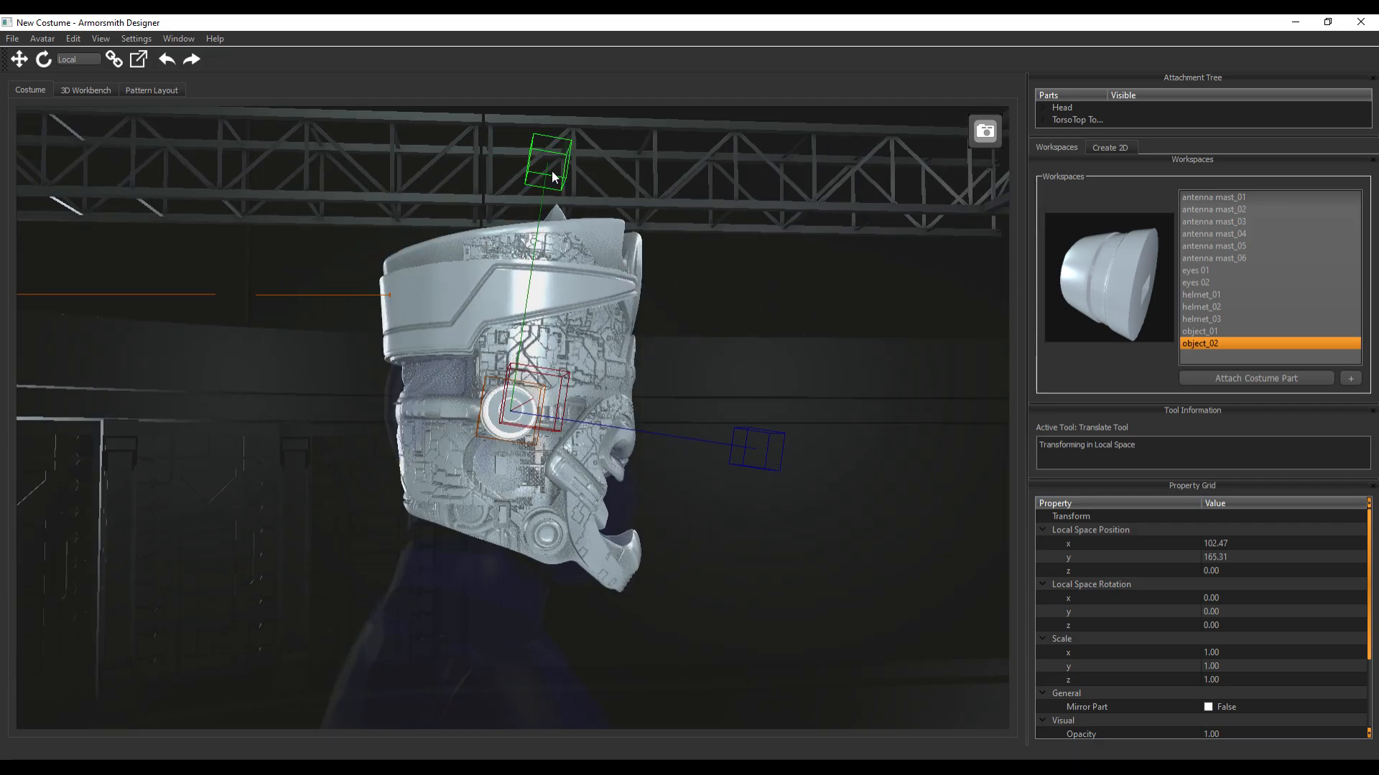
pyautogui.moveTo(551, 171); pyautogui.dragTo(551, 227)
# Lower object_01 along its Y axis to about 123.3, over the round recess on its side of the helmet
pyautogui.moveTo(783, 321); pyautogui.dragTo(665, 326, button='middle')
pyautogui.click(599, 424)
pyautogui.moveTo(842, 391); pyautogui.dragTo(815, 401, button='middle')
pyautogui.moveTo(509, 163); pyautogui.dragTo(522, 218)
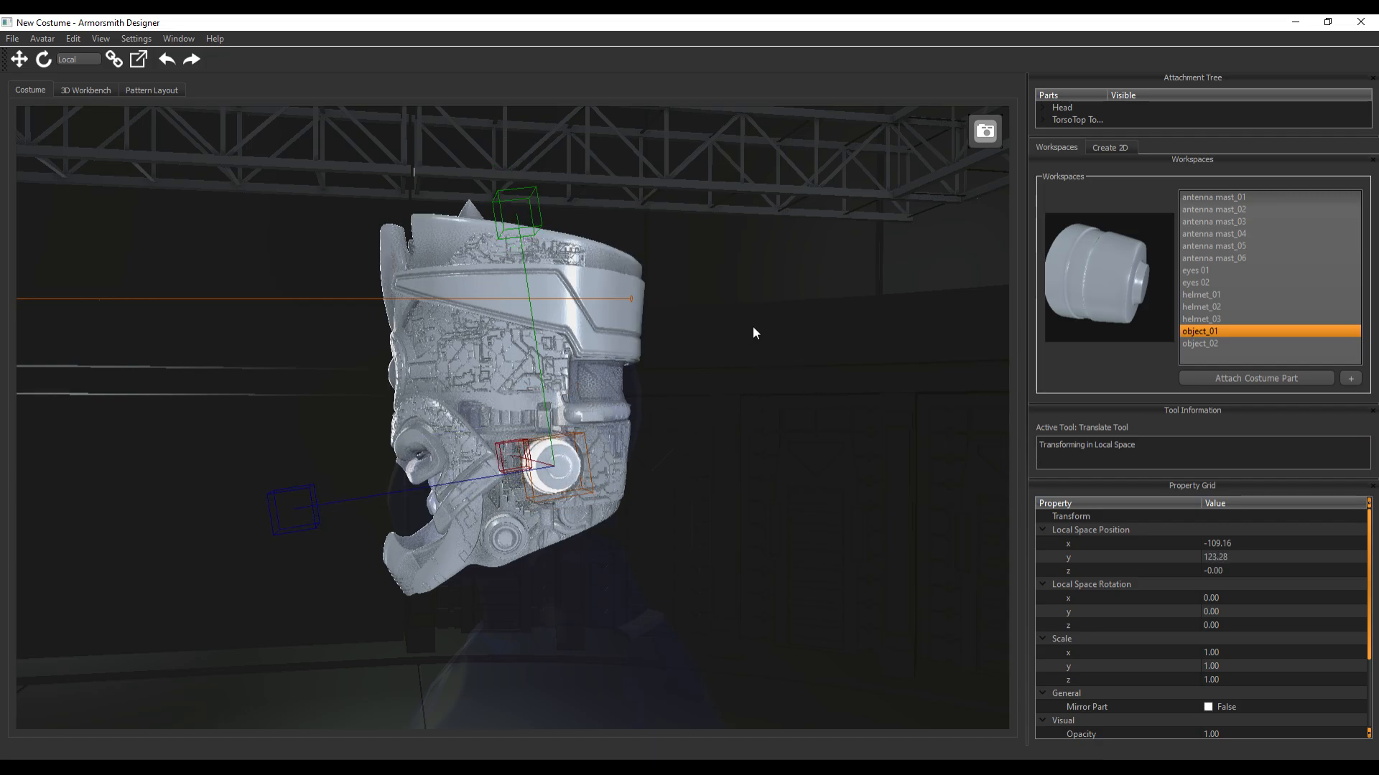
# Move object_01 inward along its X axis to about -96.9 so it sits against the helmet
pyautogui.moveTo(753, 326); pyautogui.dragTo(685, 321, button='middle')
pyautogui.moveTo(644, 450); pyautogui.dragTo(615, 468)
pyautogui.moveTo(718, 431); pyautogui.dragTo(597, 461, button='middle')
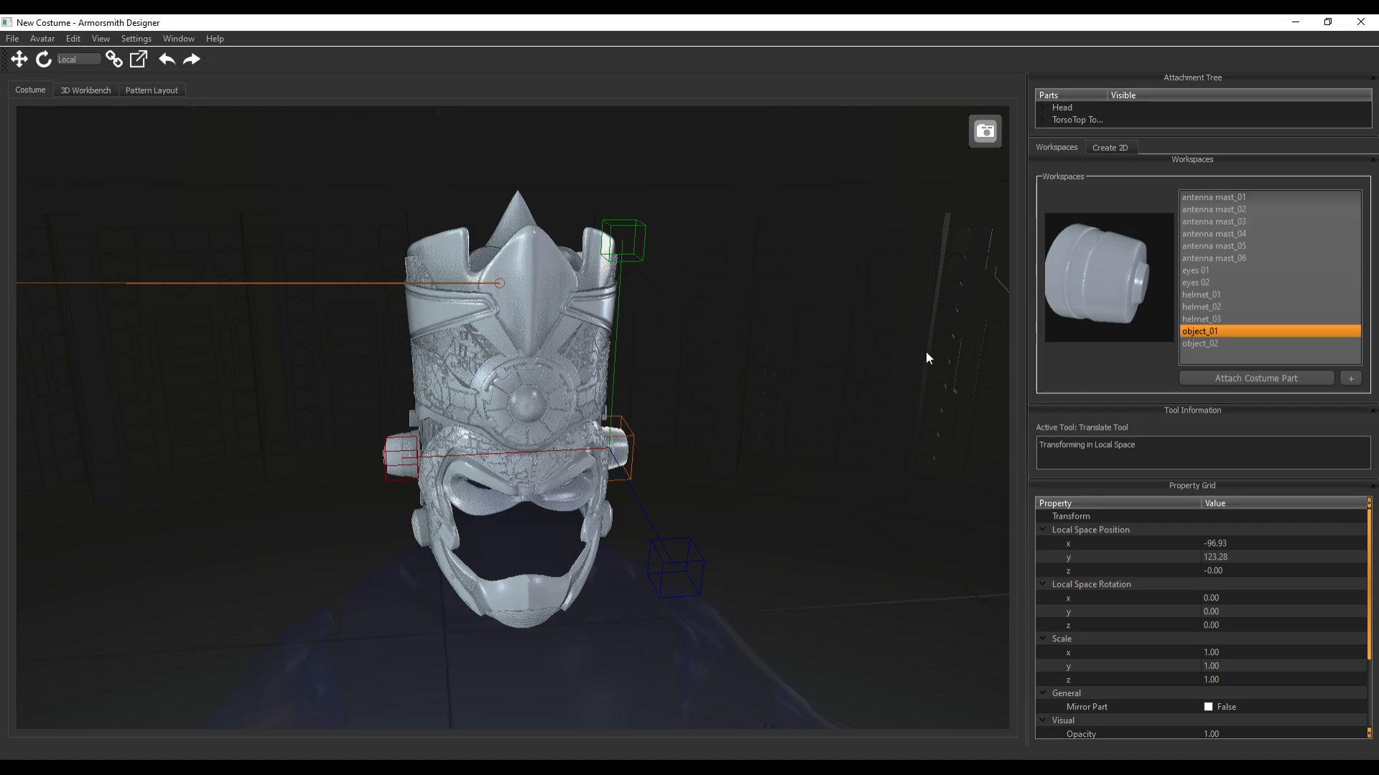
pyautogui.moveTo(851, 455); pyautogui.dragTo(859, 497, button='middle')
pyautogui.scroll(-3, 859, 497)
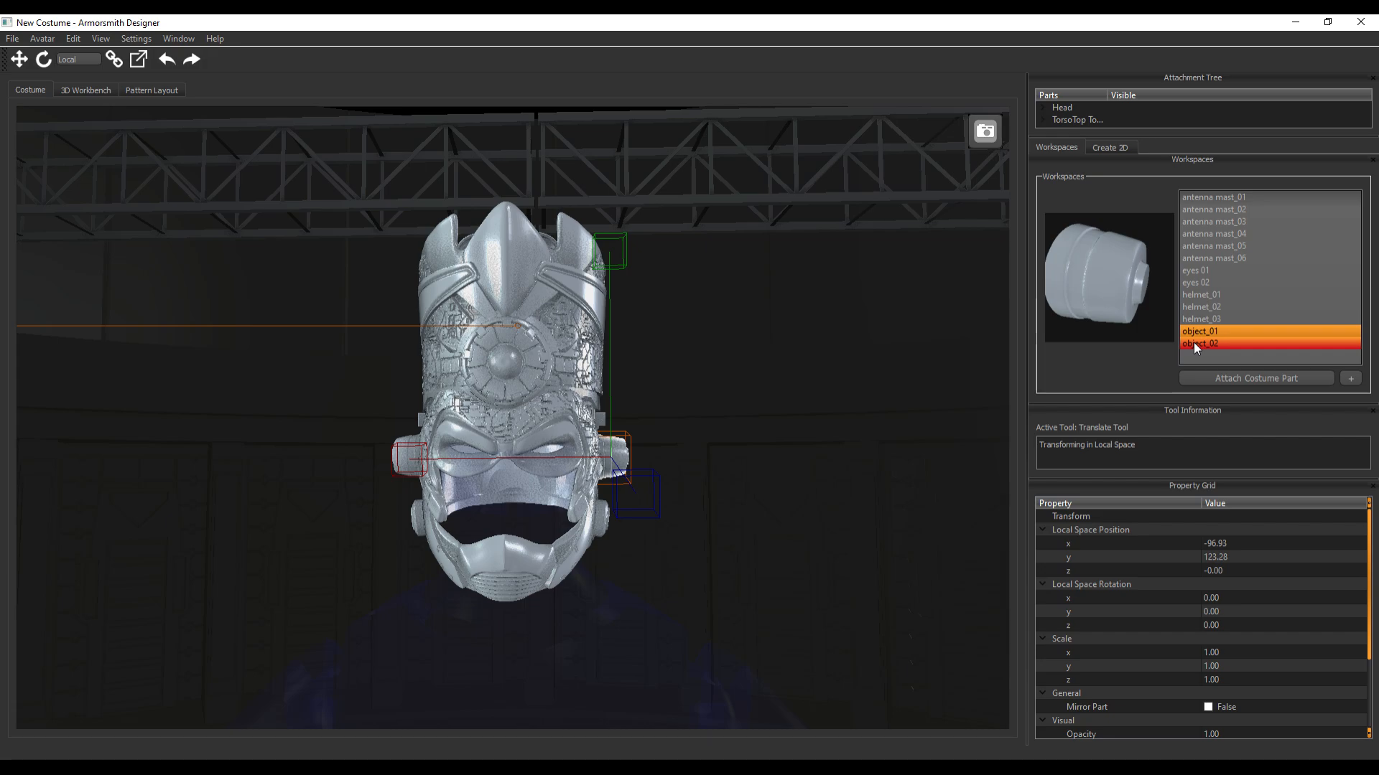
# Preview the available antenna mast parts to find which piece to attach
pyautogui.click(1194, 343)
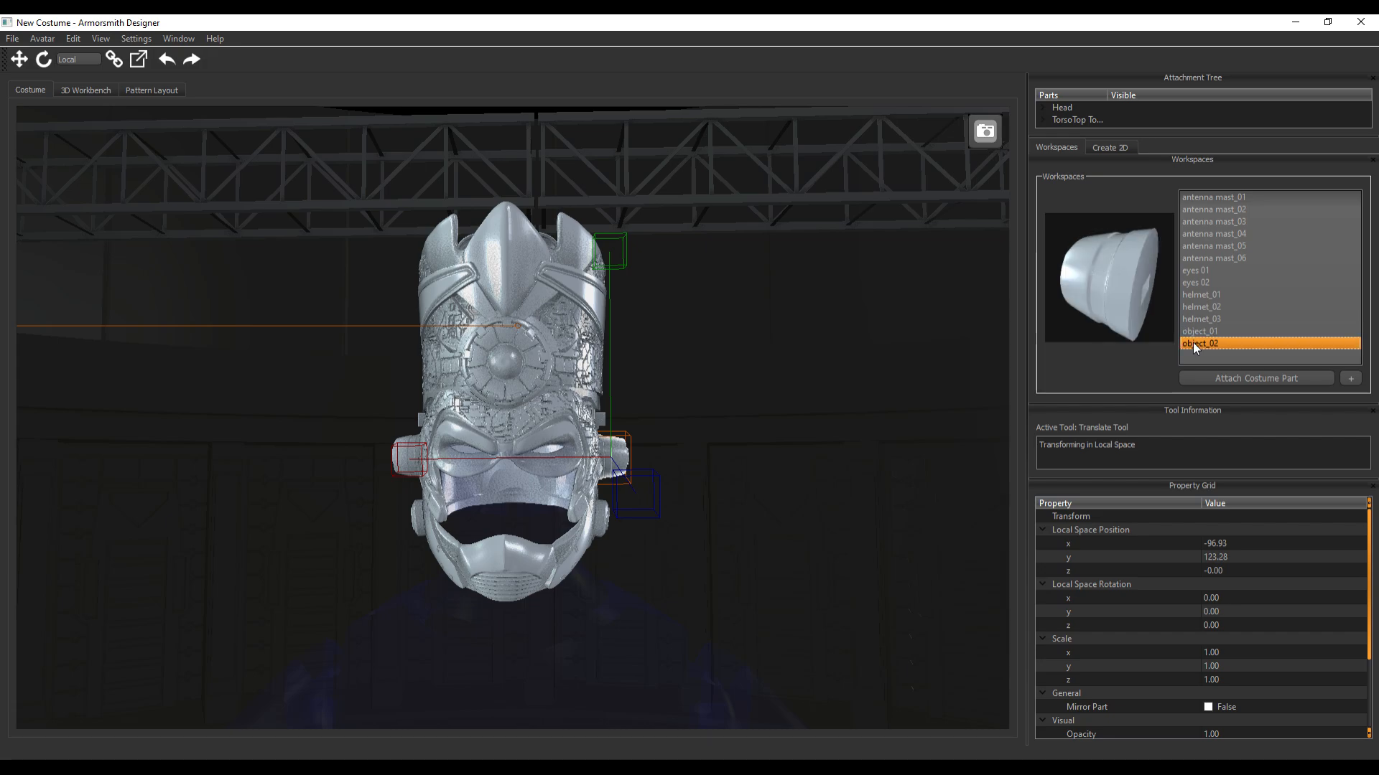
pyautogui.click(1217, 259)
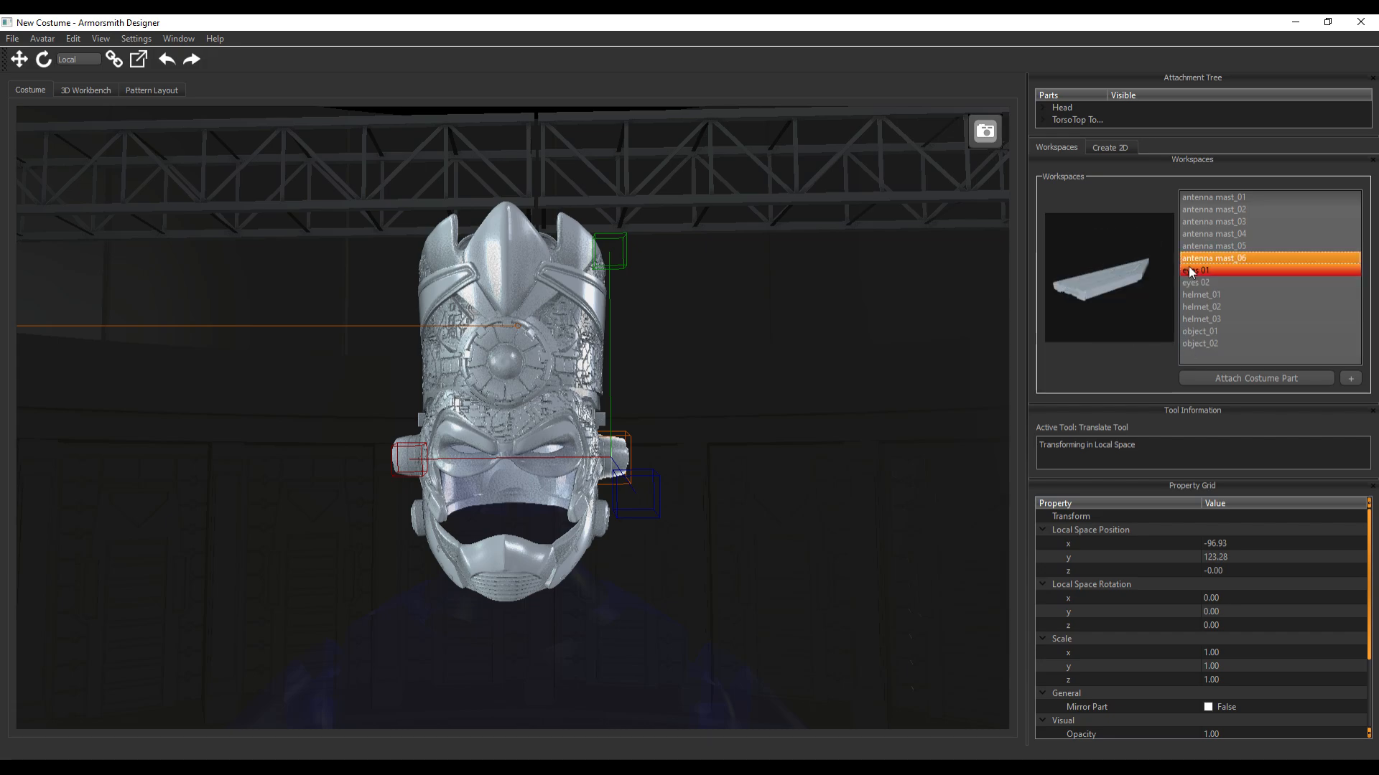
pyautogui.click(1233, 247)
pyautogui.click(1234, 235)
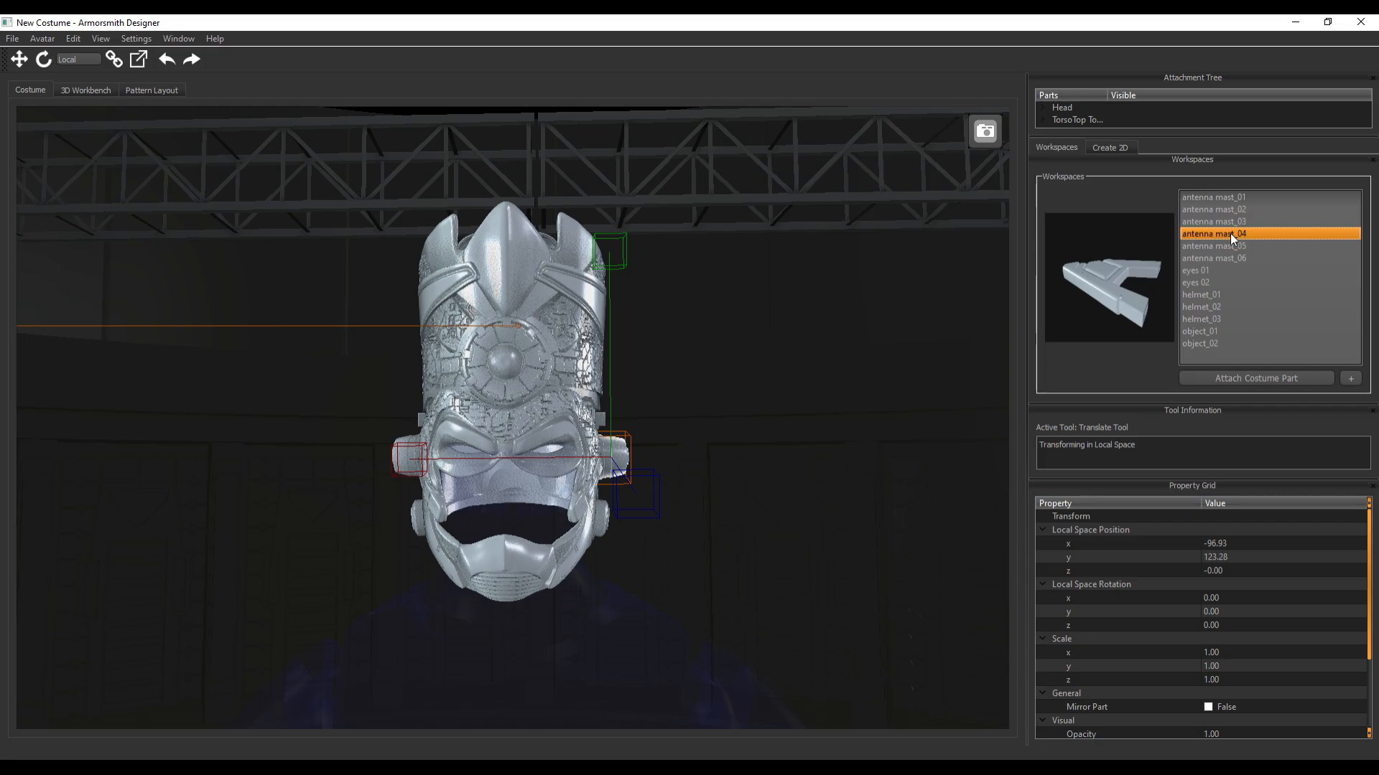
pyautogui.click(1229, 224)
pyautogui.click(1228, 242)
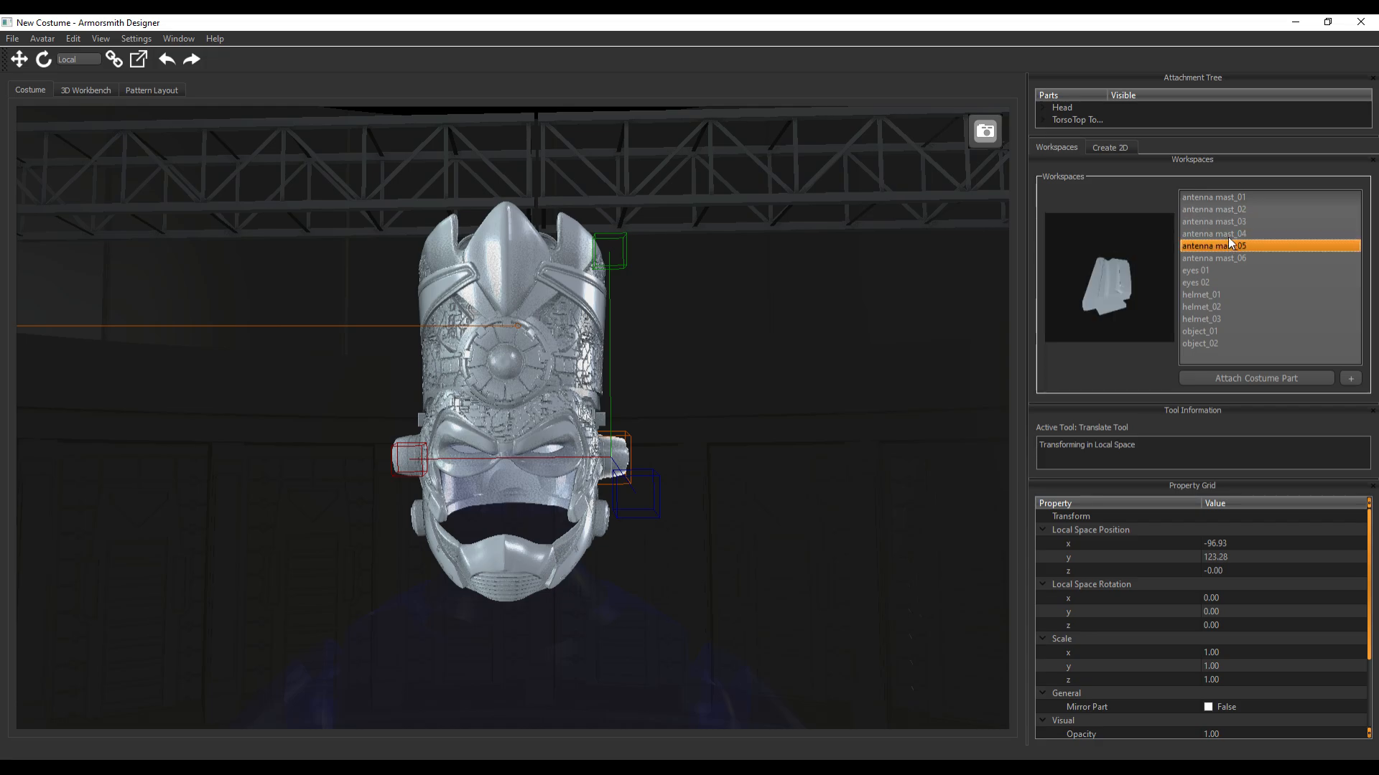
# Attach antenna mast_01 to the head at the attachment point by the helmet's chin
pyautogui.click(1227, 232)
pyautogui.click(1227, 222)
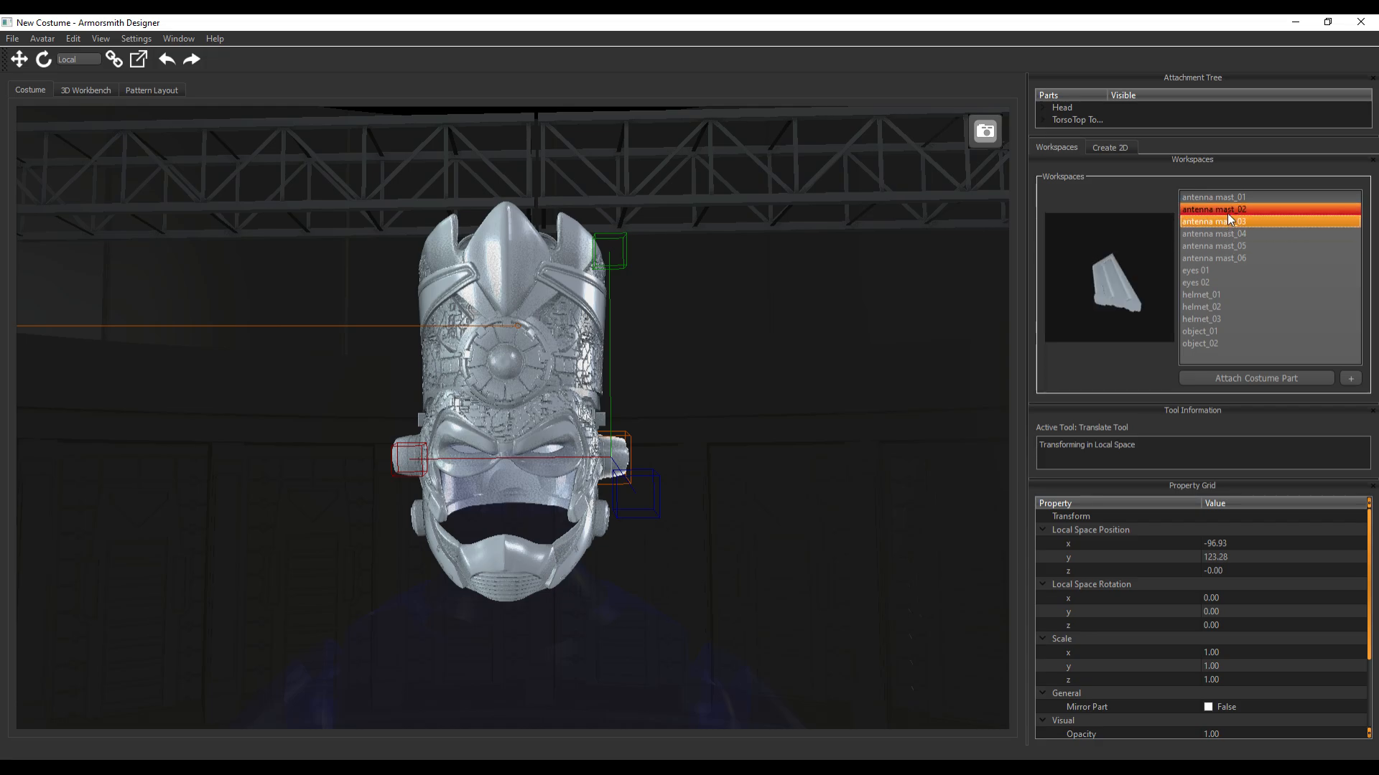
pyautogui.click(1226, 212)
pyautogui.click(1225, 200)
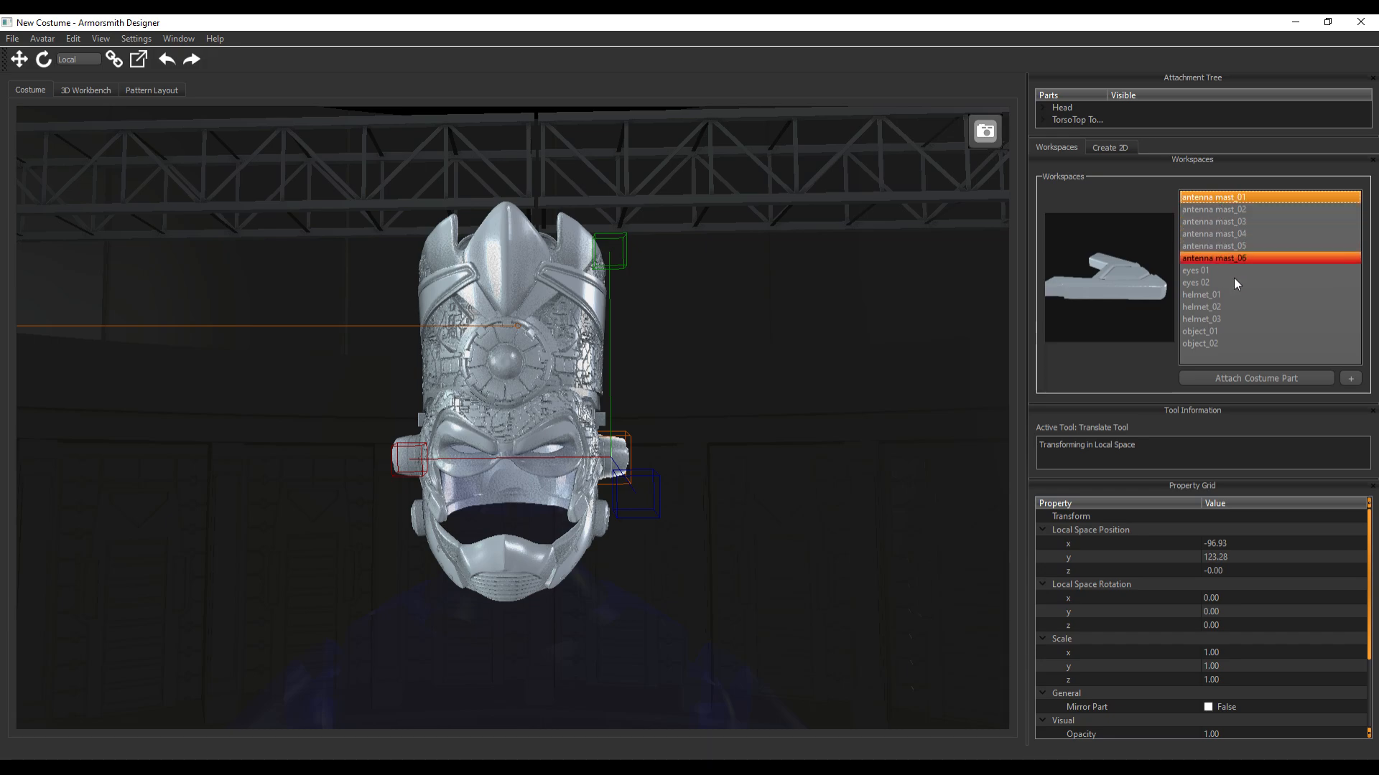
pyautogui.click(1265, 377)
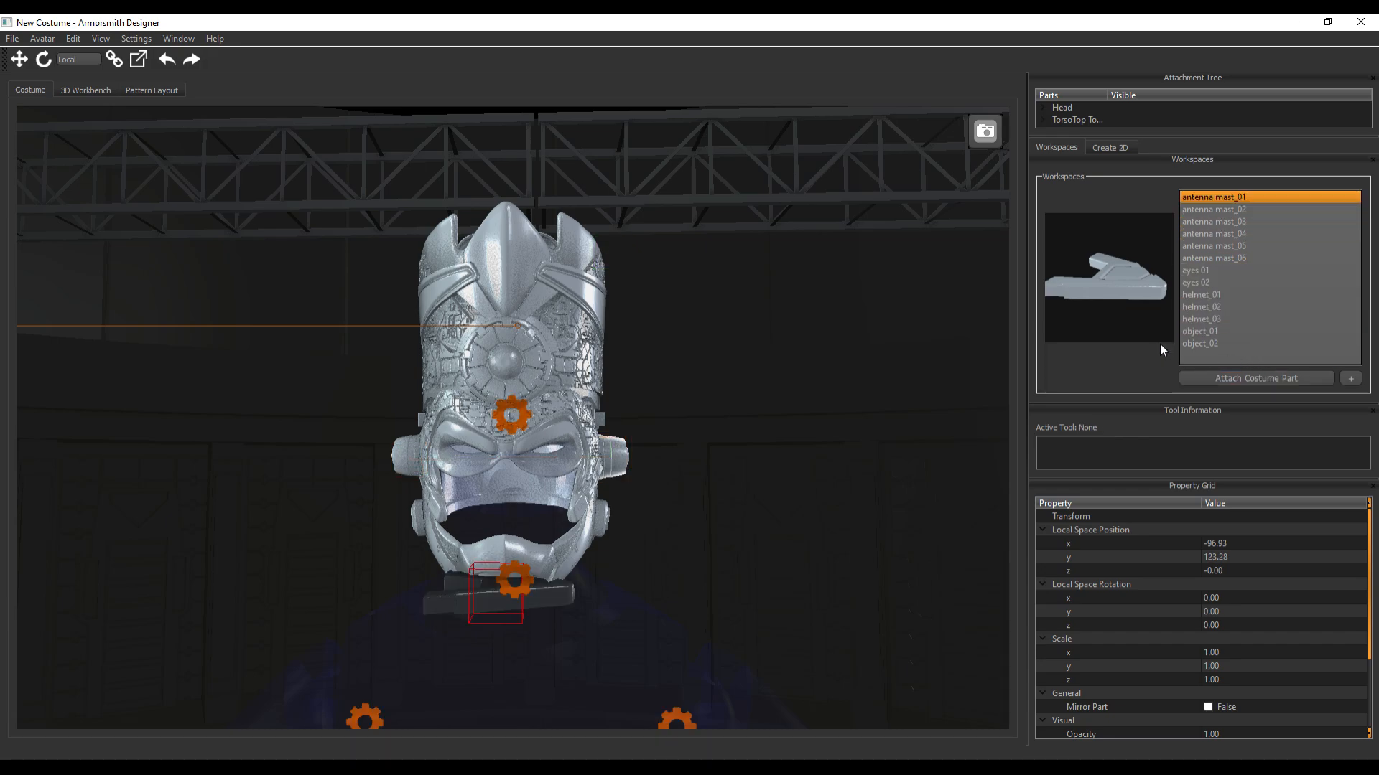
pyautogui.click(526, 576)
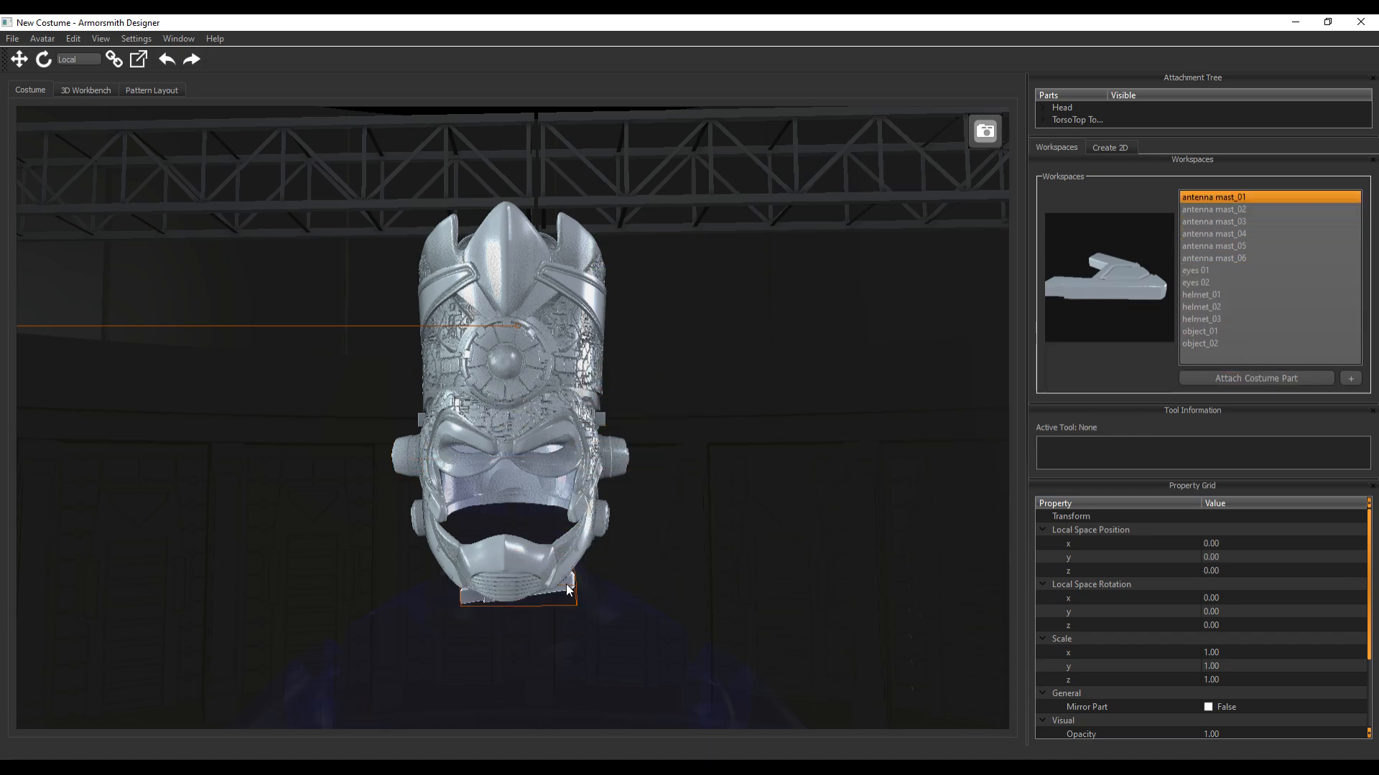
# Move antenna mast_01 sideways along its X axis to about -144.2, clear of the helmet
pyautogui.click(568, 584)
pyautogui.moveTo(316, 575); pyautogui.dragTo(456, 580)
pyautogui.moveTo(812, 599); pyautogui.dragTo(763, 604, button='middle')
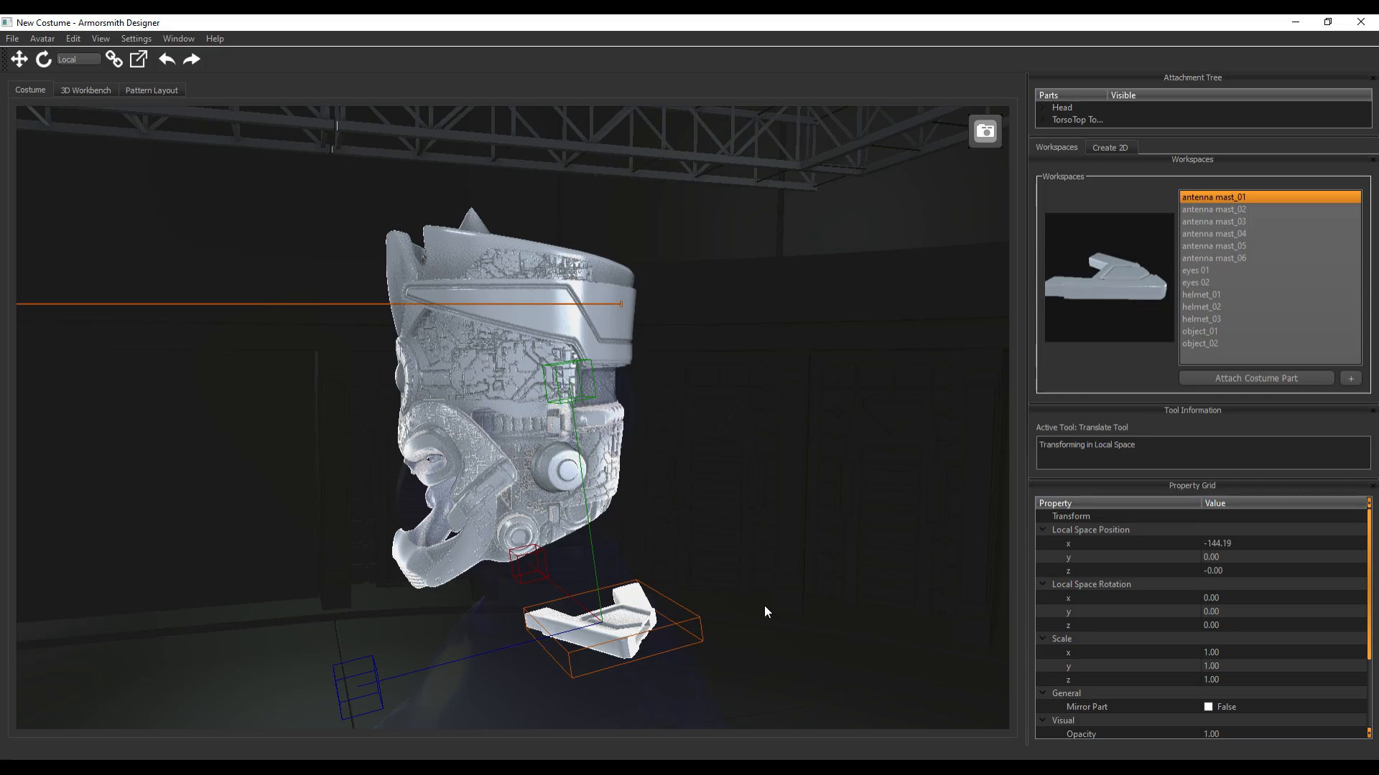
# Rotate antenna mast_01 about its X axis to about -79.8 degrees so it stands upright
pyautogui.moveTo(764, 606)
pyautogui.mouseDown(button='middle')
pyautogui.moveTo(891, 607)
pyautogui.moveTo(777, 601)
pyautogui.mouseUp(button='middle')
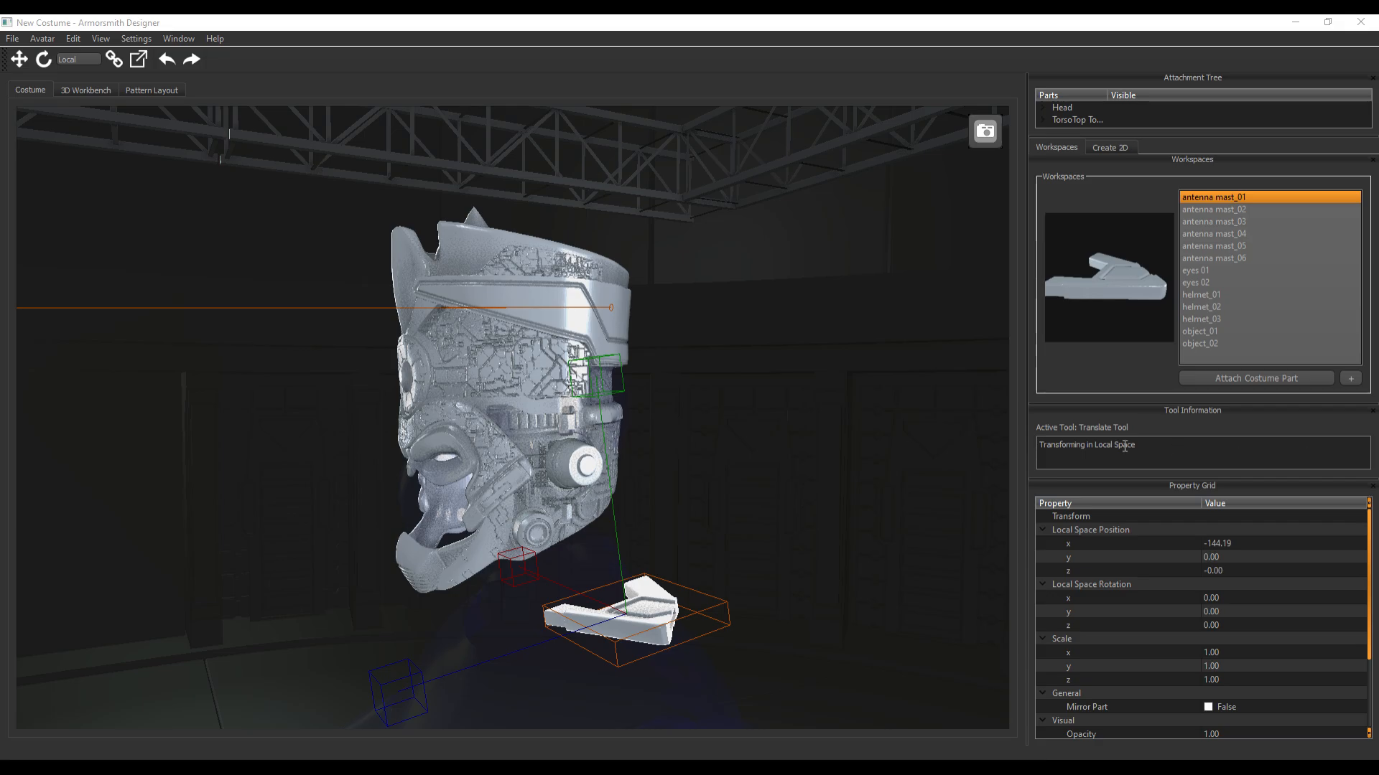
pyautogui.moveTo(762, 477); pyautogui.dragTo(730, 457, button='middle')
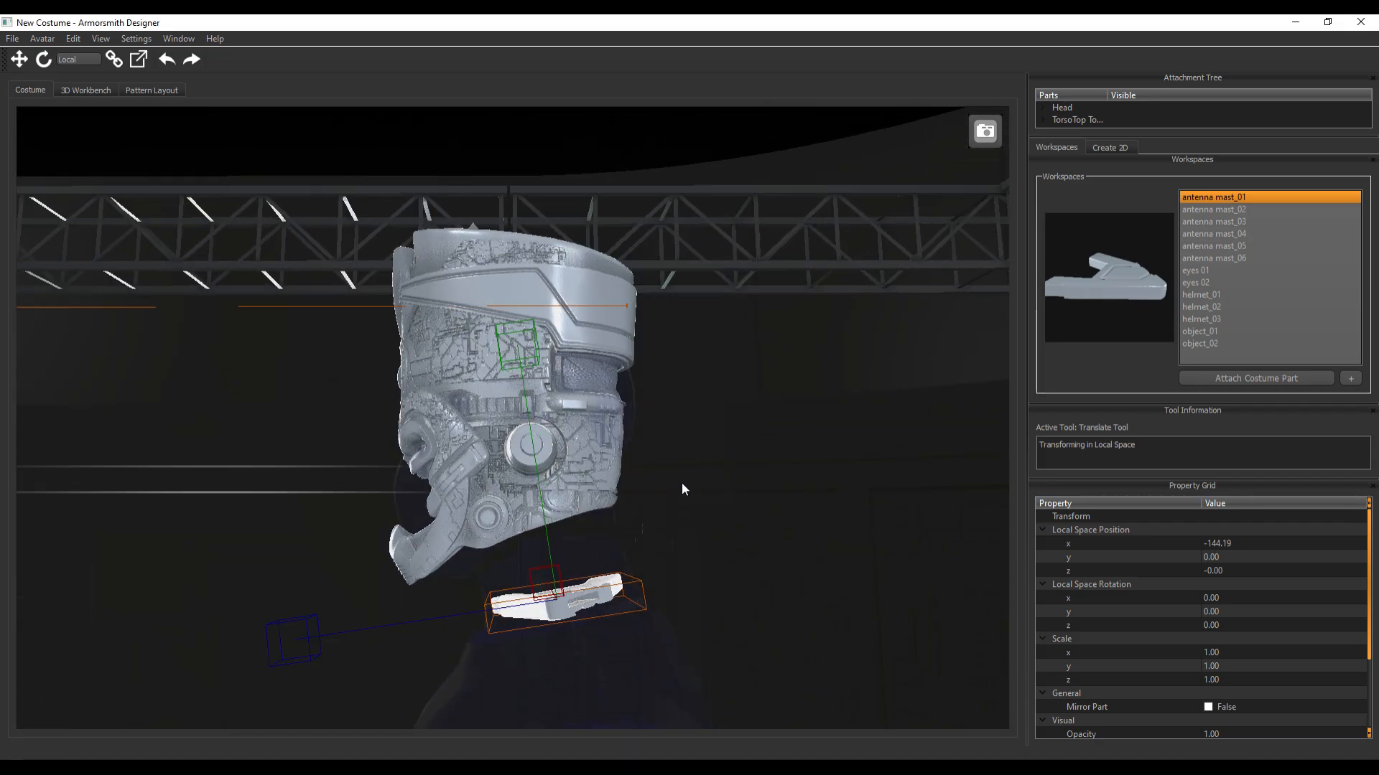
pyautogui.press('e')
pyautogui.moveTo(536, 530); pyautogui.dragTo(500, 607)
pyautogui.moveTo(237, 452); pyautogui.dragTo(225, 483)
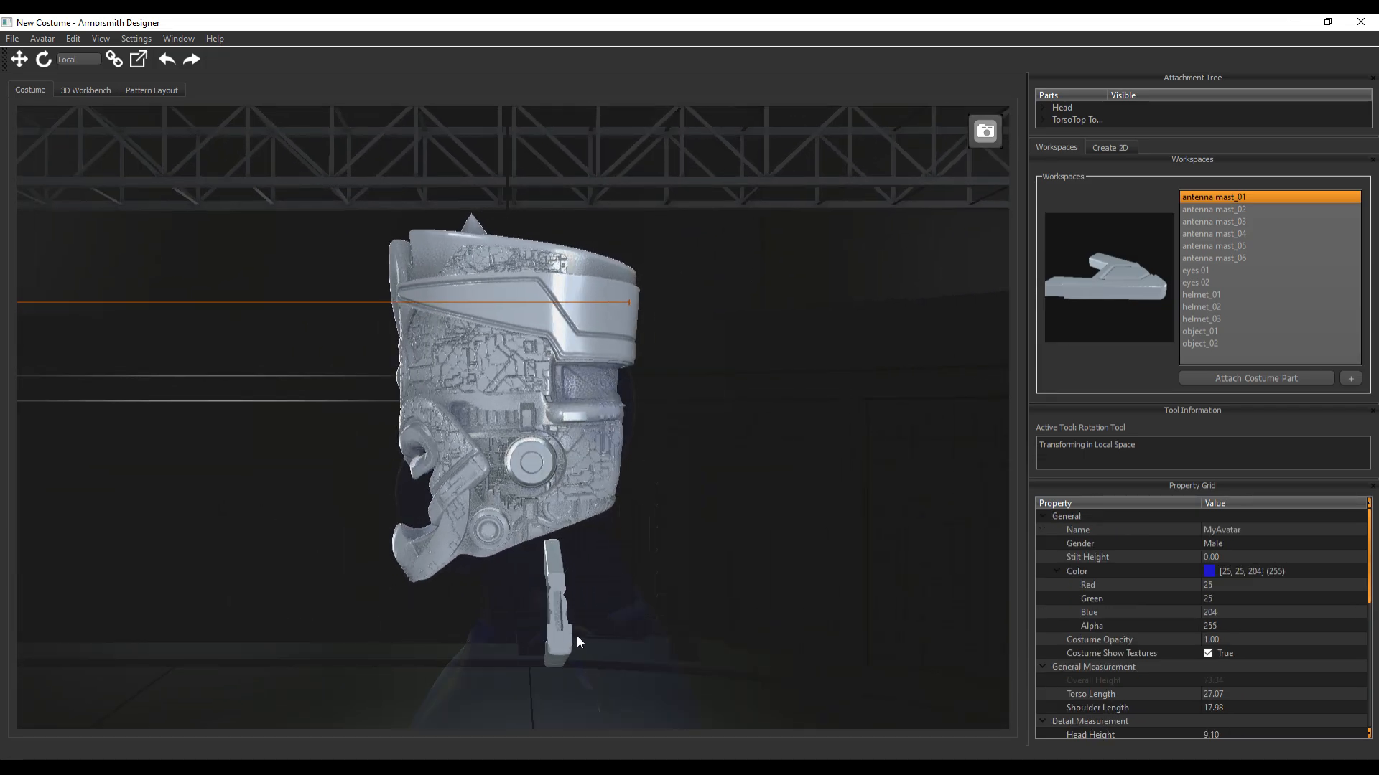
pyautogui.click(557, 635)
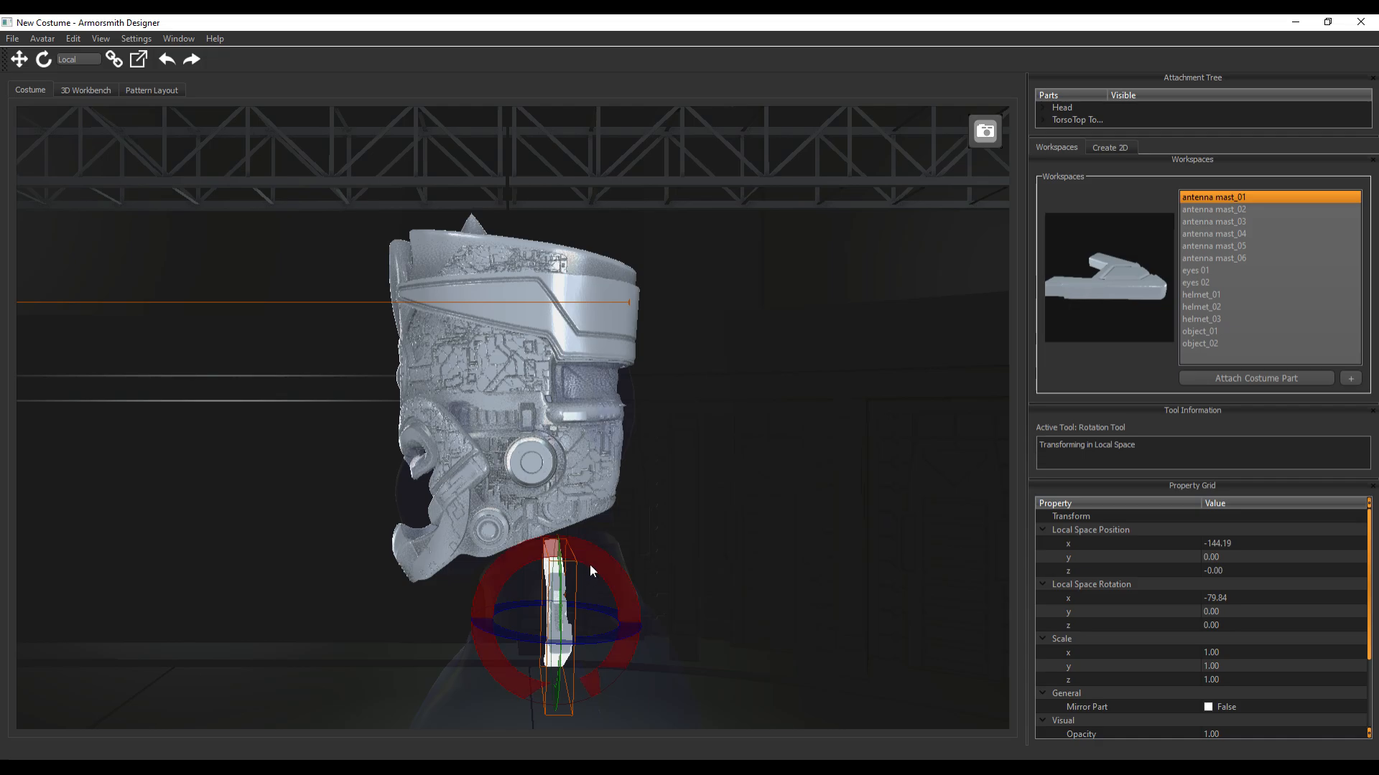
# Raise antenna mast_01 to the height of the round ear part on that side of the helmet
pyautogui.press('w')
pyautogui.moveTo(291, 612)
pyautogui.mouseDown()
pyautogui.moveTo(251, 610)
pyautogui.moveTo(294, 598)
pyautogui.mouseUp()
pyautogui.moveTo(295, 524); pyautogui.dragTo(471, 533, button='middle')
pyautogui.scroll(-3, 743, 568)
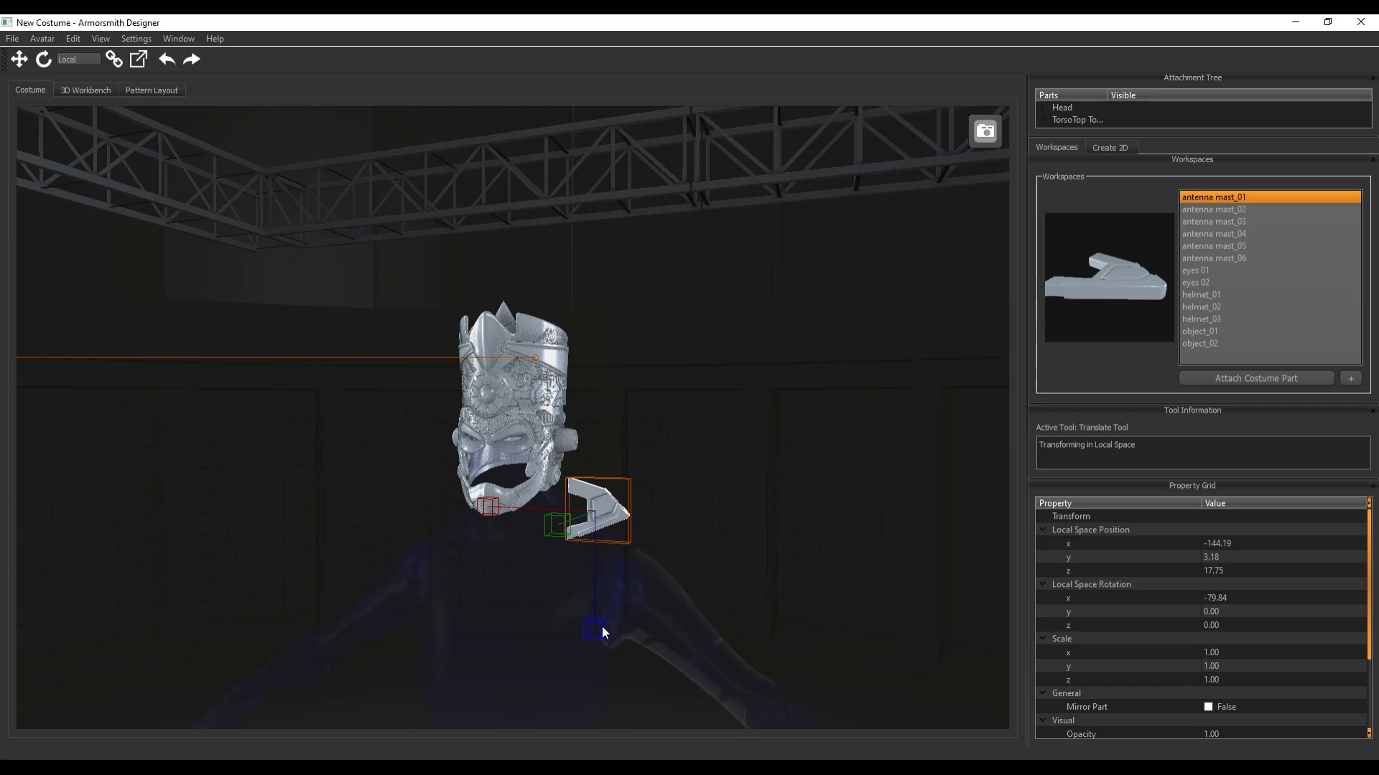
pyautogui.moveTo(601, 626); pyautogui.dragTo(596, 563)
pyautogui.scroll(3, 717, 464)
# Align antenna mast_01 with the ear part at about Y 120.7, Z 3.7 and move it inward along X to about -129.9
pyautogui.moveTo(886, 485); pyautogui.dragTo(774, 511, button='middle')
pyautogui.moveTo(238, 507); pyautogui.dragTo(224, 506)
pyautogui.moveTo(231, 390); pyautogui.dragTo(347, 389, button='middle')
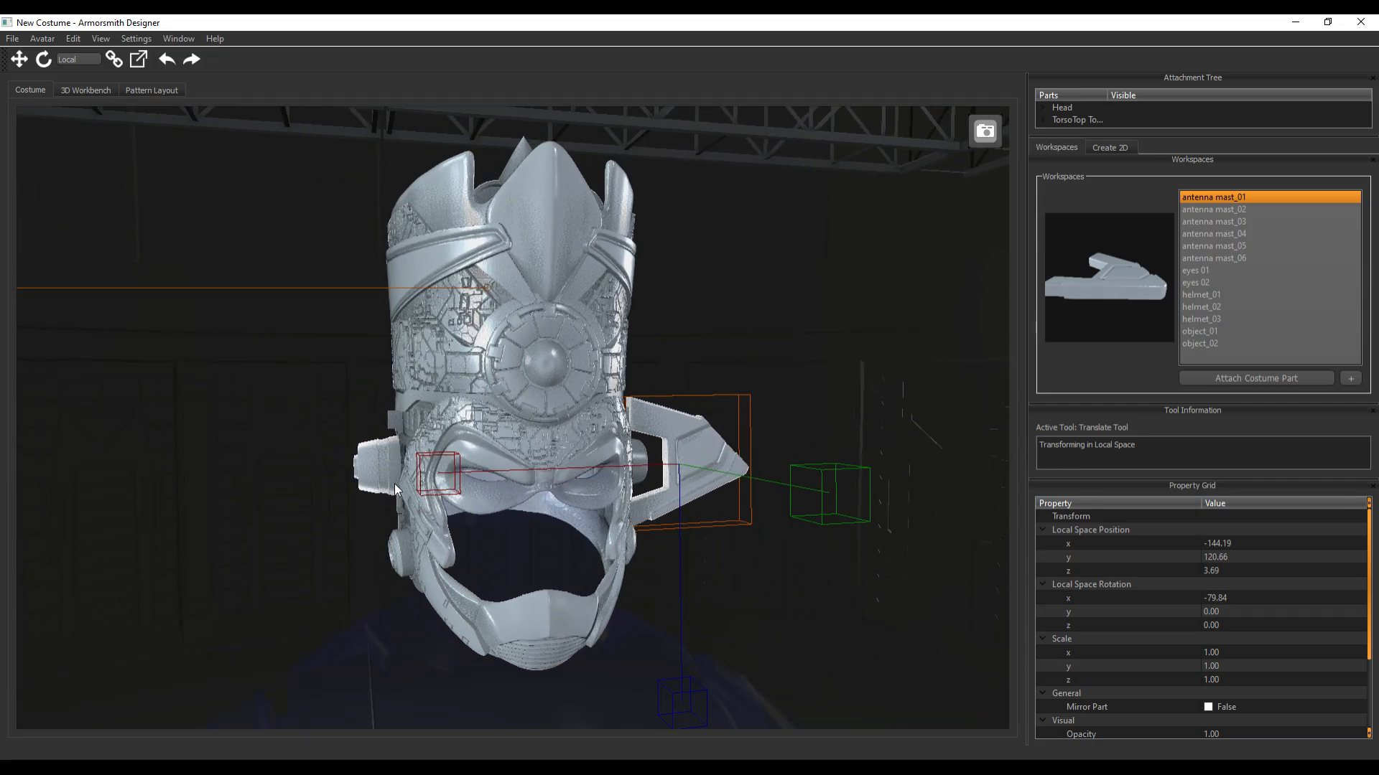
pyautogui.moveTo(439, 477); pyautogui.dragTo(421, 477)
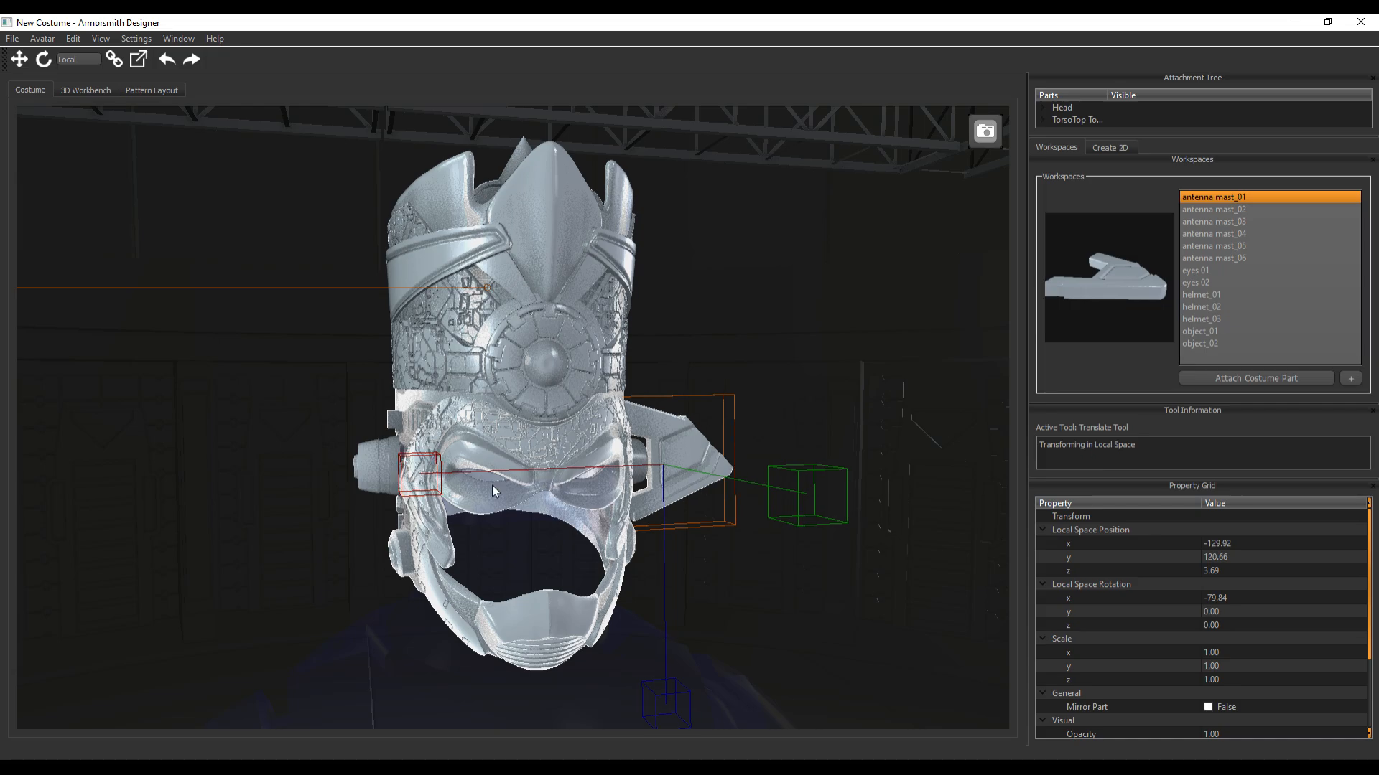
pyautogui.moveTo(785, 624); pyautogui.dragTo(725, 600, button='middle')
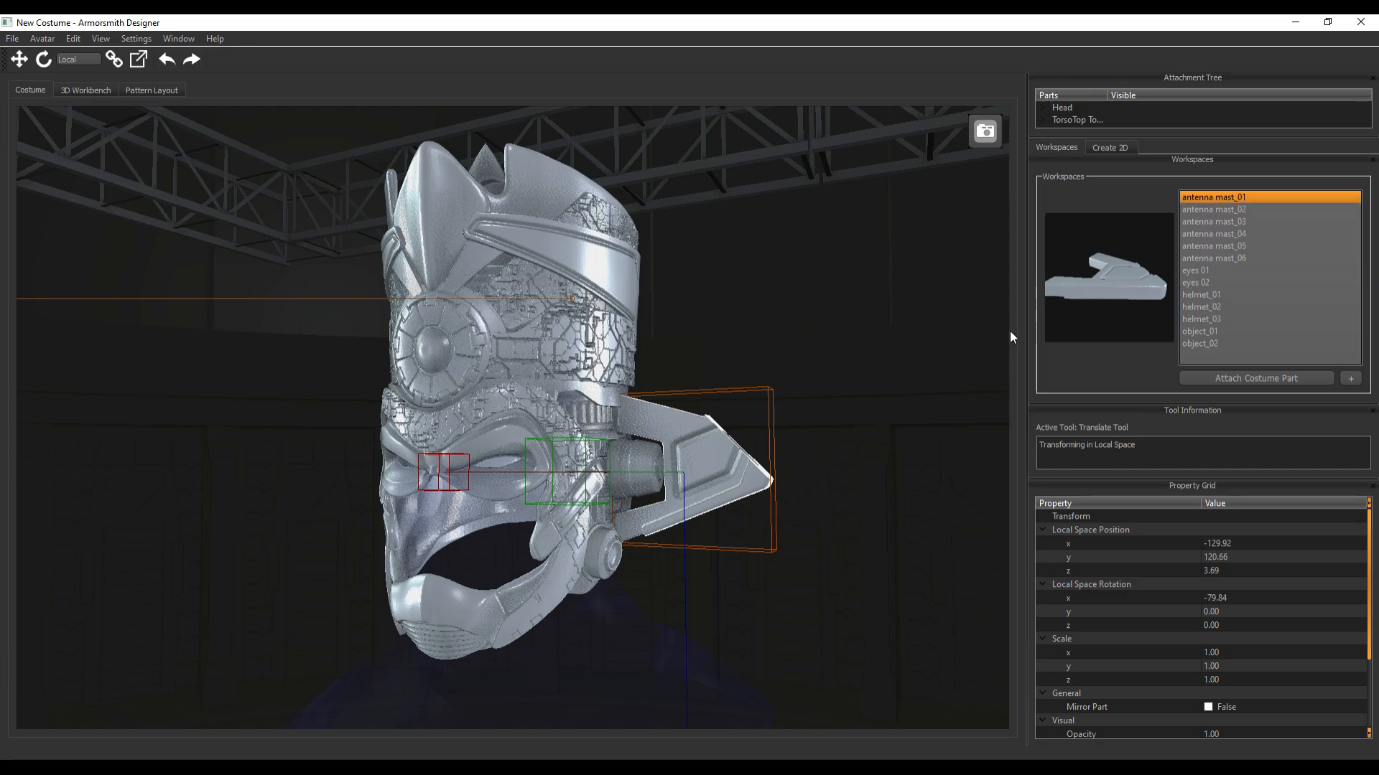
pyautogui.click(1205, 210)
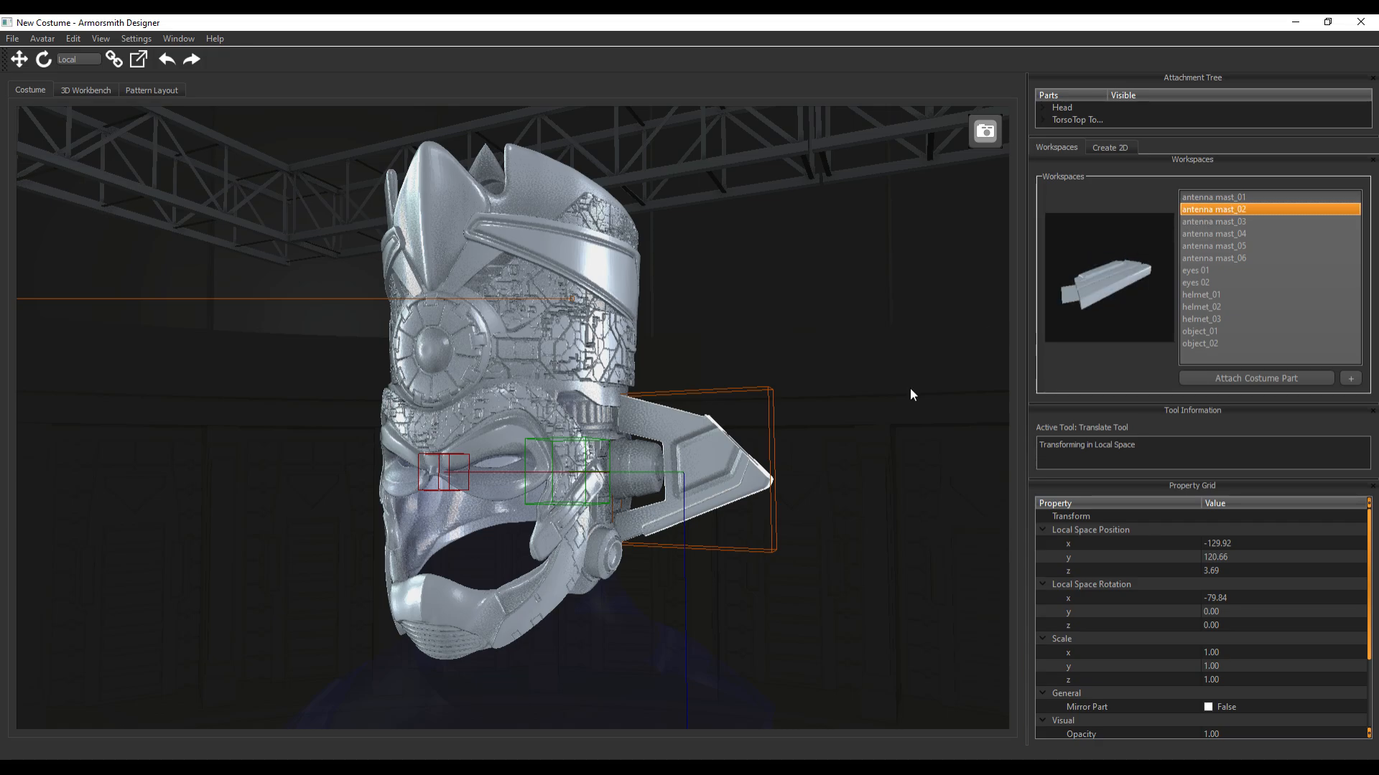
pyautogui.click(1216, 379)
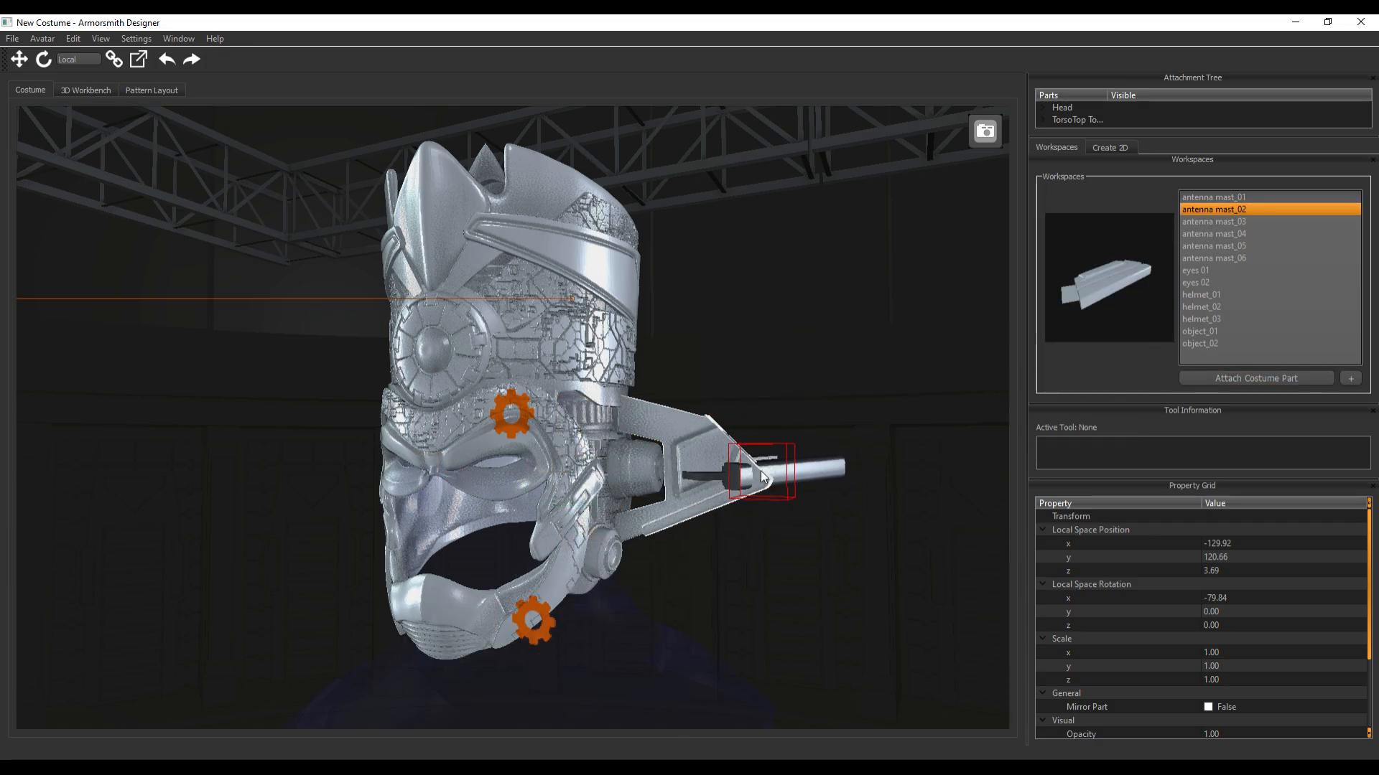
pyautogui.click(756, 467)
pyautogui.moveTo(725, 645)
pyautogui.mouseDown(button='middle')
pyautogui.moveTo(597, 660)
pyautogui.moveTo(742, 627)
pyautogui.mouseUp(button='middle')
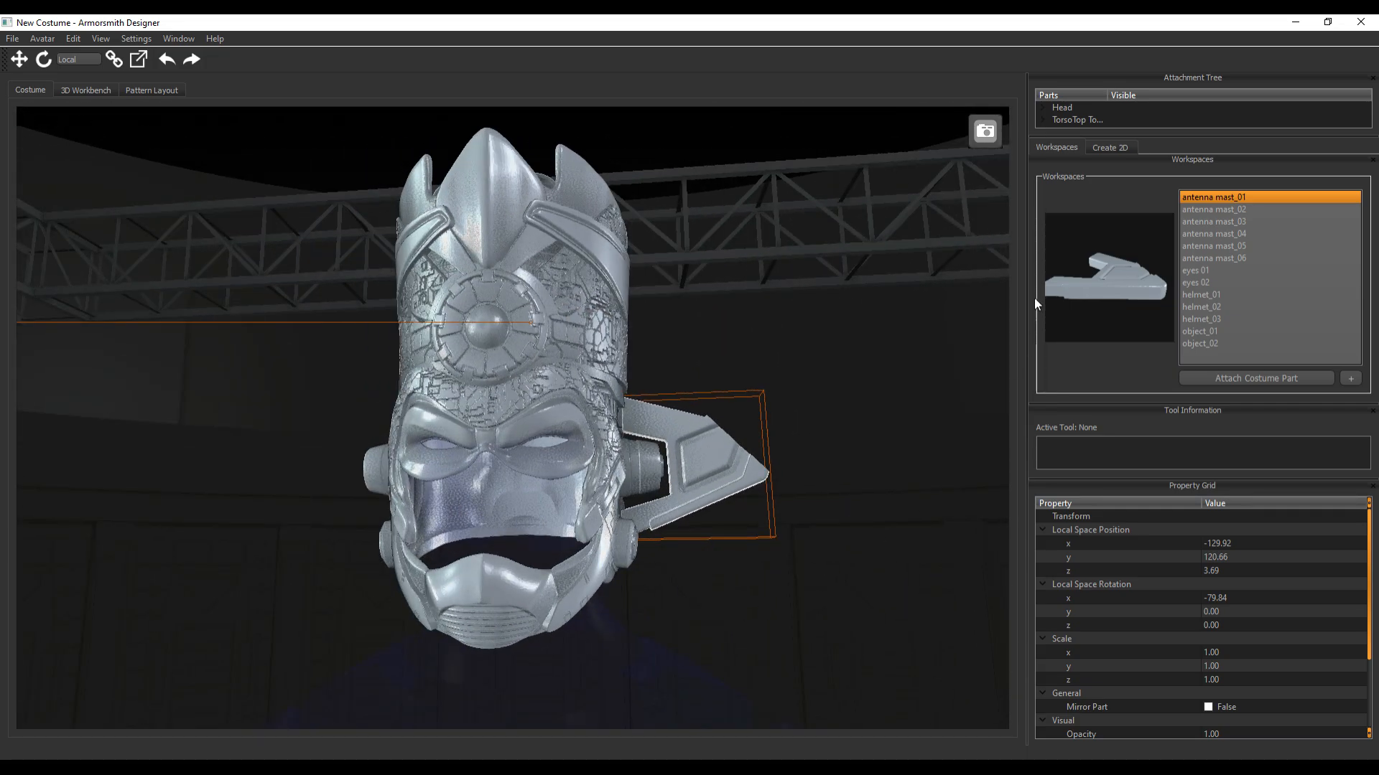
# Attach antenna mast_02 to the head at the chin attachment point and move it along X to about -184.5
pyautogui.click(1208, 210)
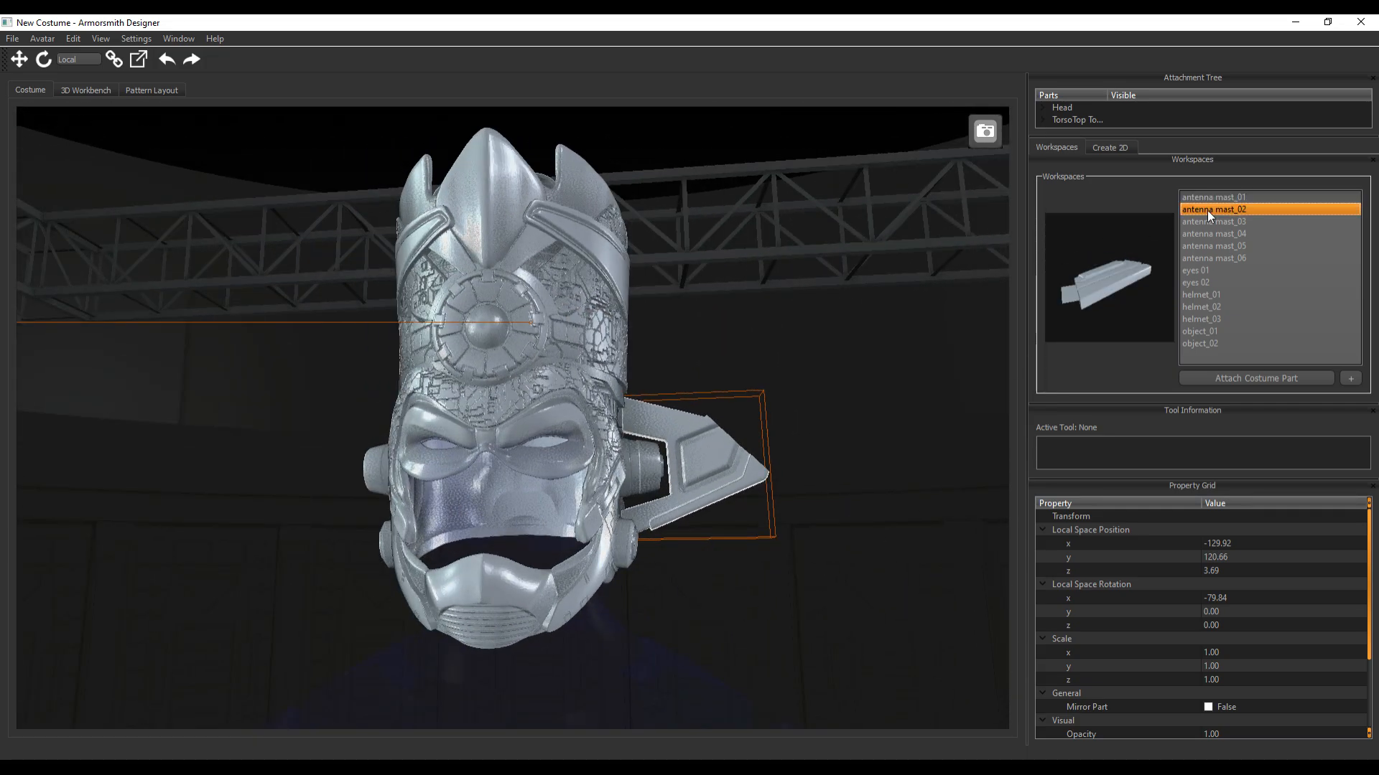
pyautogui.click(1230, 385)
pyautogui.click(523, 631)
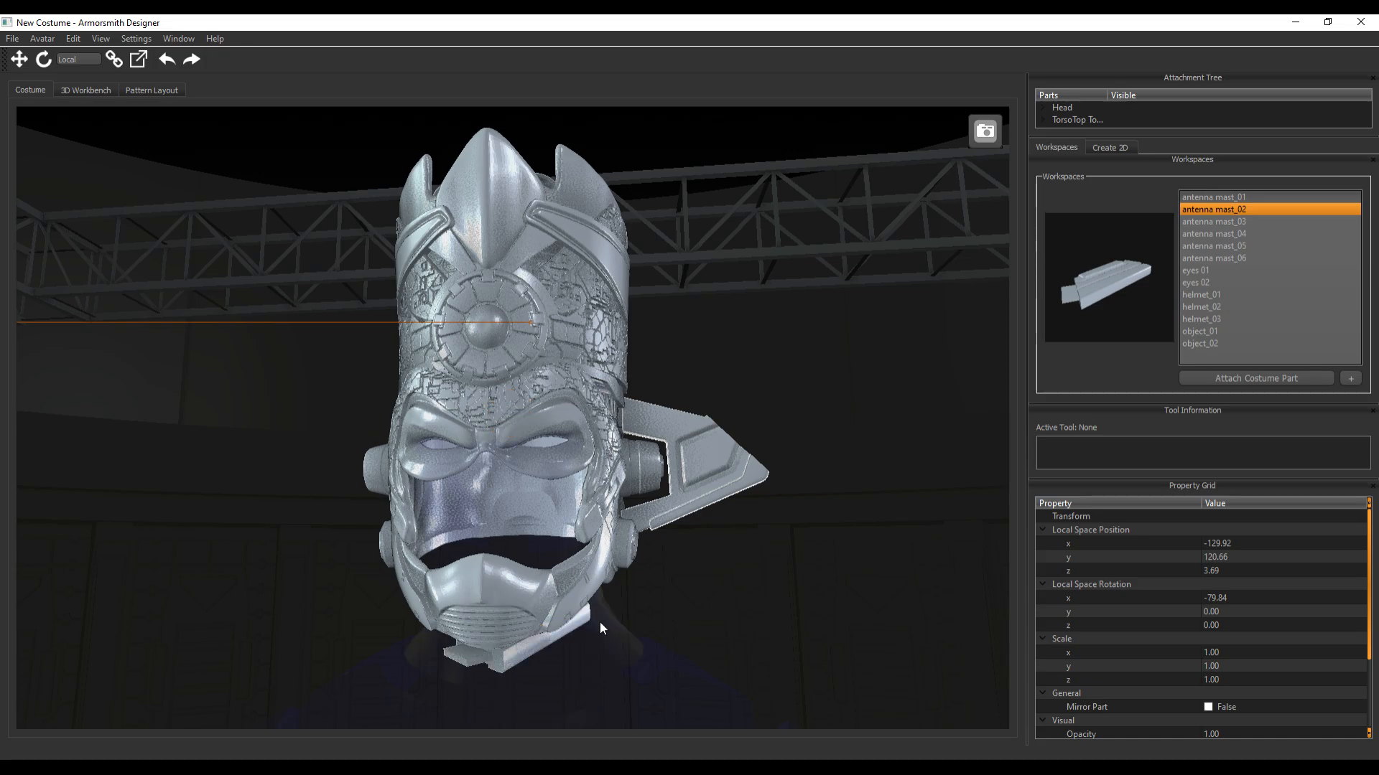
pyautogui.click(551, 638)
pyautogui.press('w')
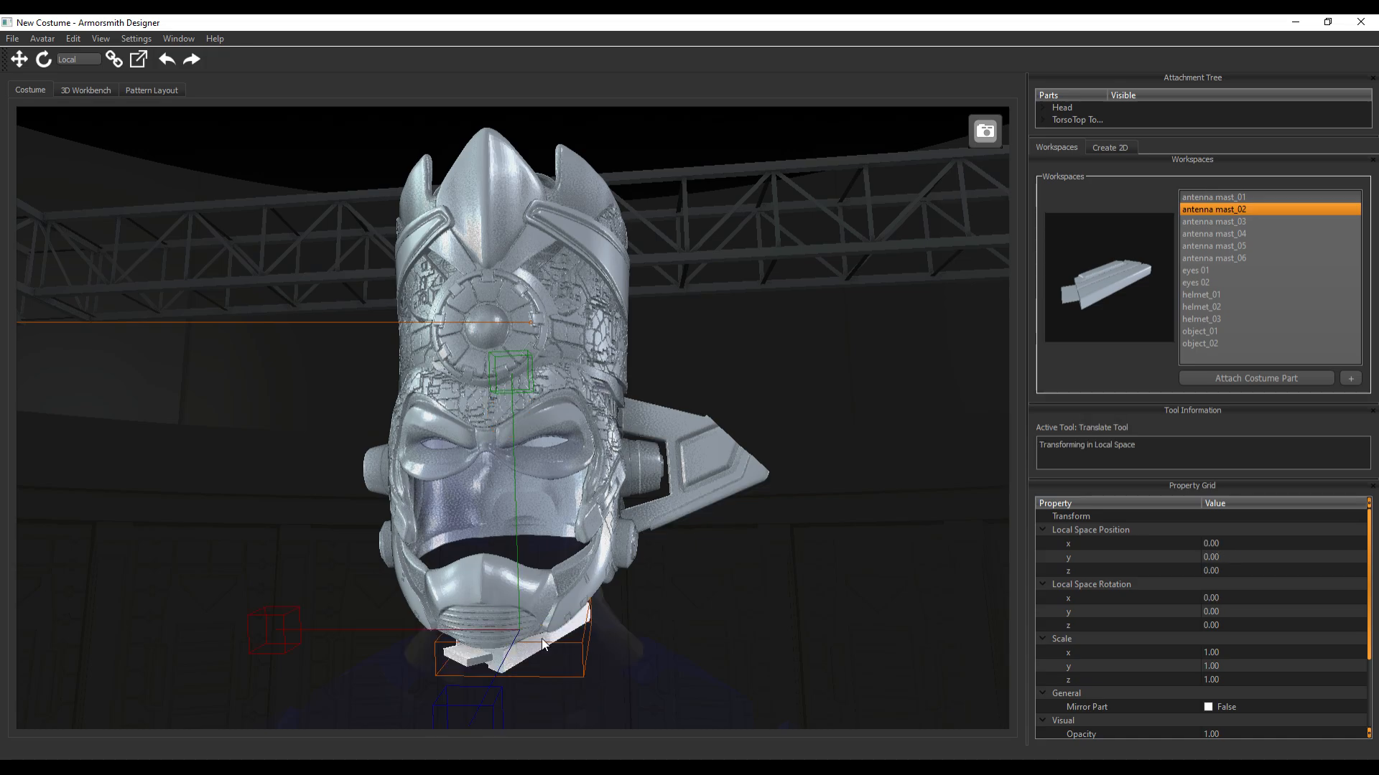
pyautogui.moveTo(270, 637); pyautogui.dragTo(523, 632)
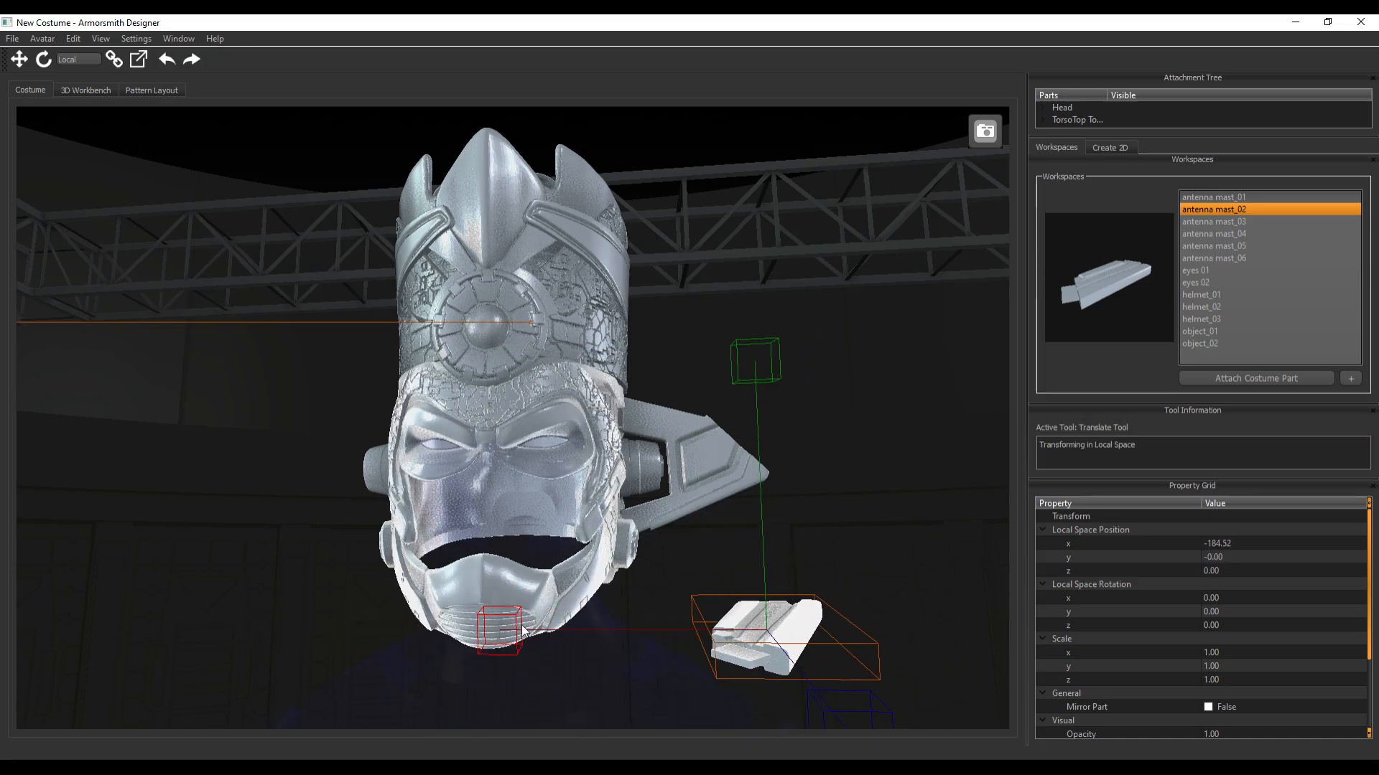
# Rotate antenna mast_02 about its X axis to about -79.6 degrees so it stands upright
pyautogui.press('e')
pyautogui.moveTo(968, 597); pyautogui.dragTo(846, 574, button='middle')
pyautogui.moveTo(648, 583); pyautogui.dragTo(408, 484)
pyautogui.moveTo(278, 417); pyautogui.dragTo(343, 378, button='middle')
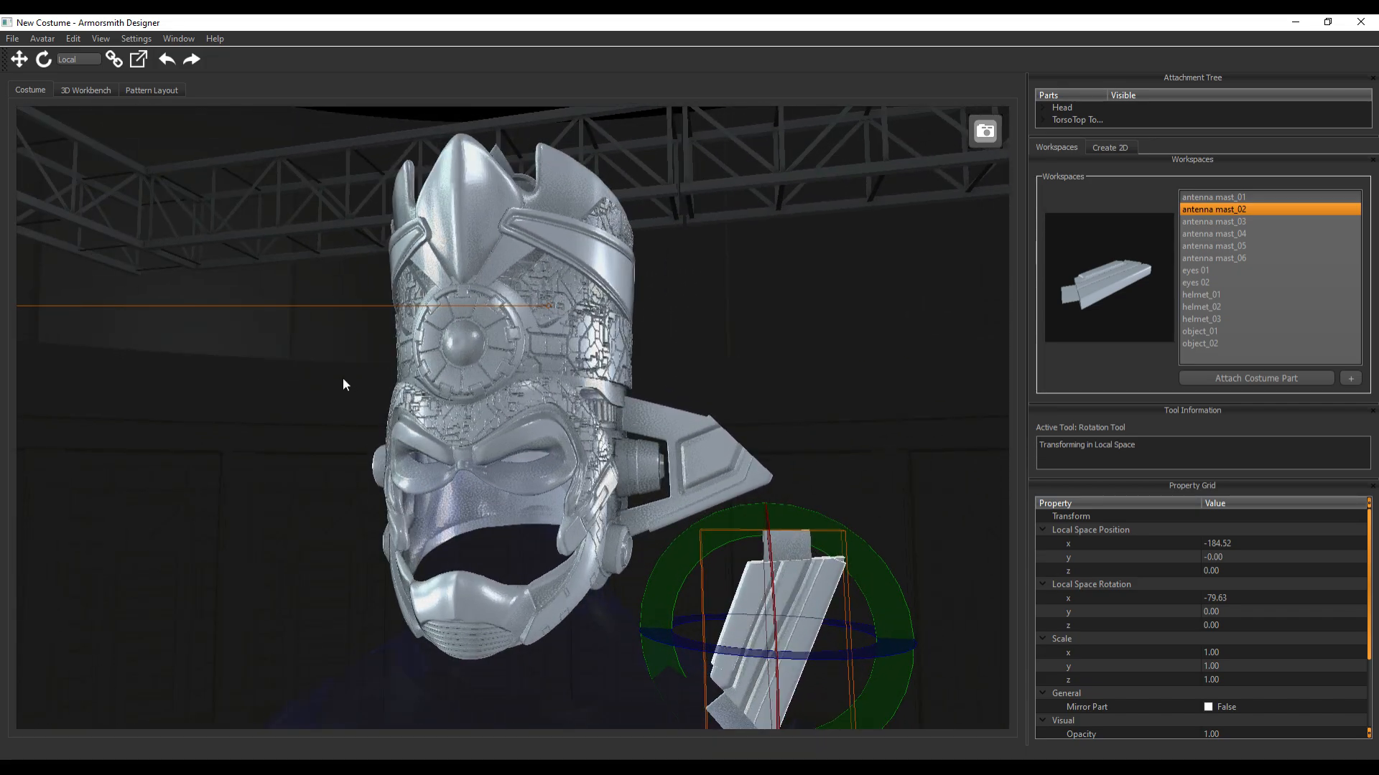
# Raise antenna mast_02 and bring it forward over the outer end of antenna mast_01, at about Y 195.4, Z -7.2
pyautogui.press('w')
pyautogui.scroll(-6, 695, 659)
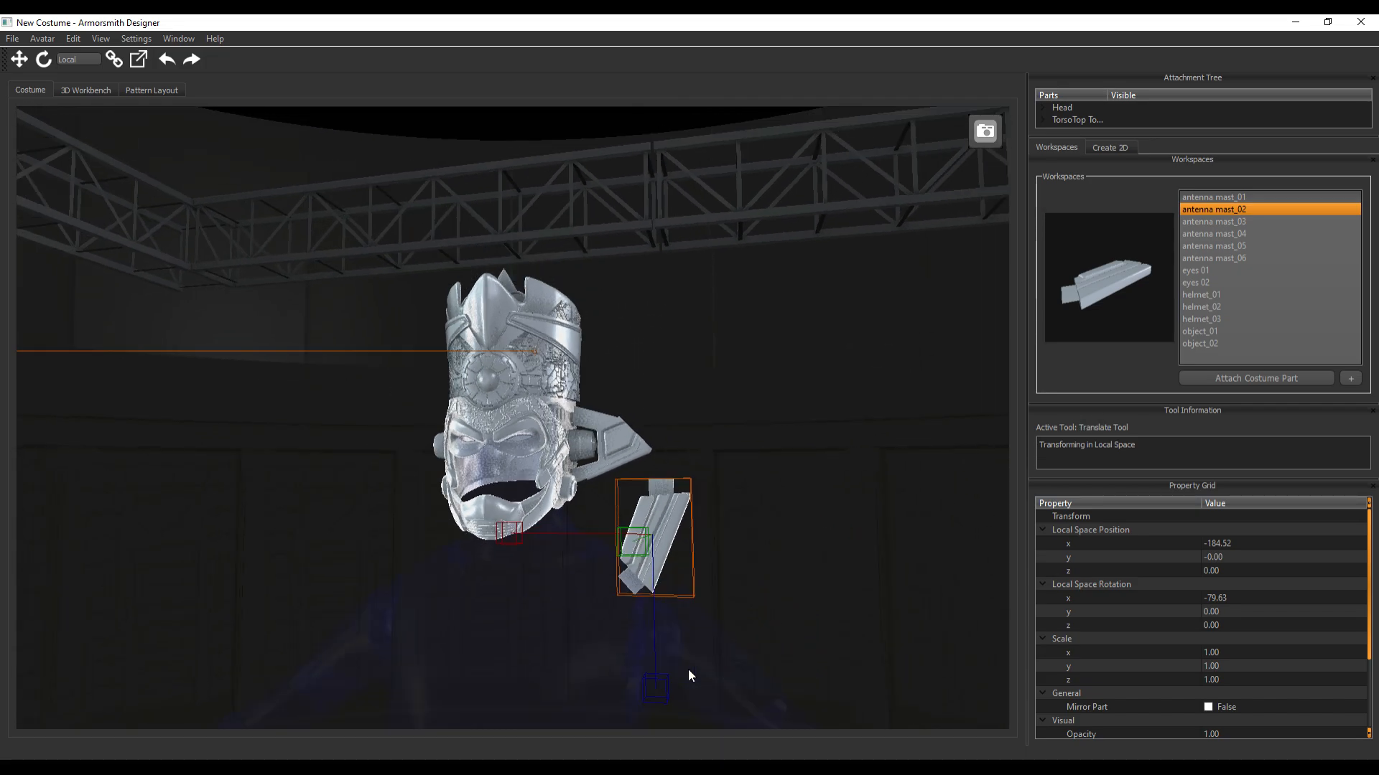
pyautogui.moveTo(646, 655); pyautogui.dragTo(618, 531)
pyautogui.moveTo(790, 532); pyautogui.dragTo(675, 531, button='middle')
pyautogui.scroll(5, 675, 530)
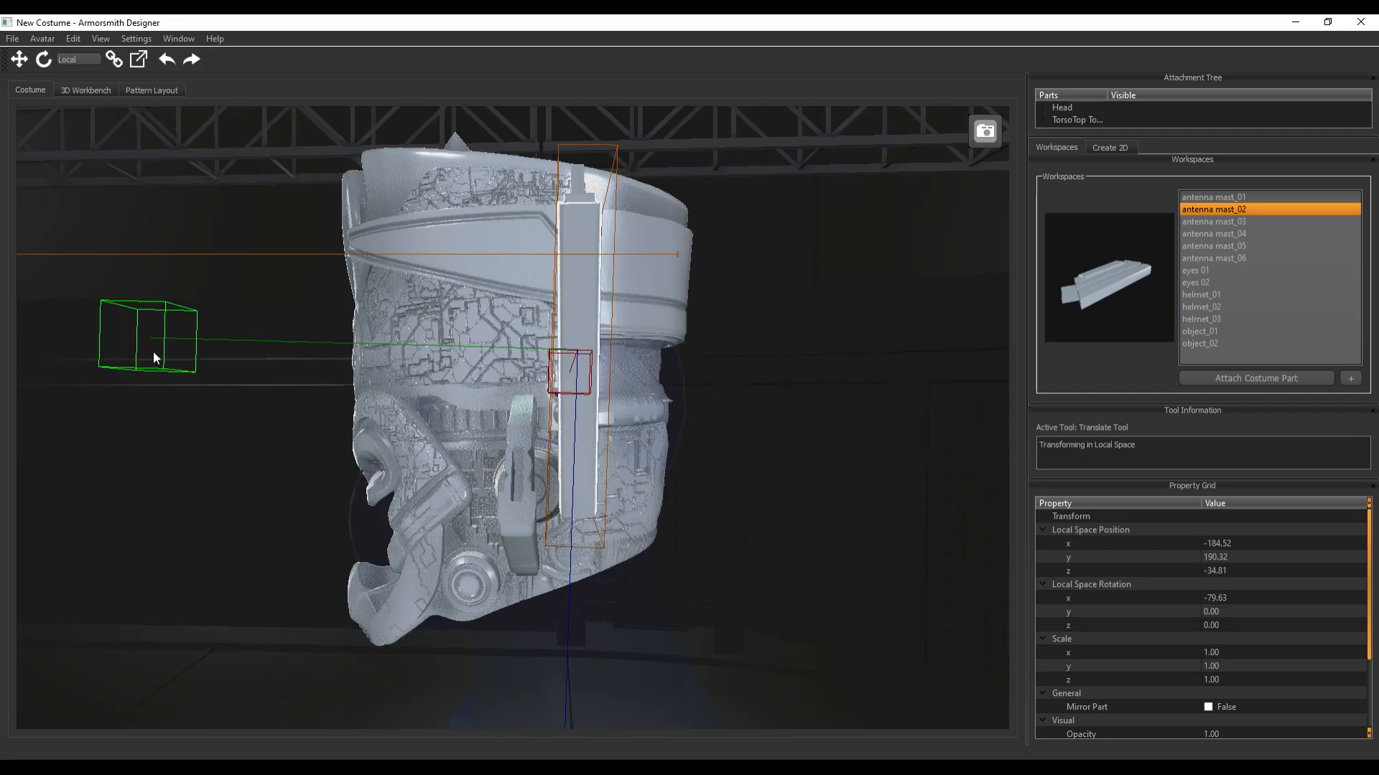
pyautogui.moveTo(153, 351); pyautogui.dragTo(74, 325)
pyautogui.moveTo(137, 517); pyautogui.dragTo(236, 536, button='middle')
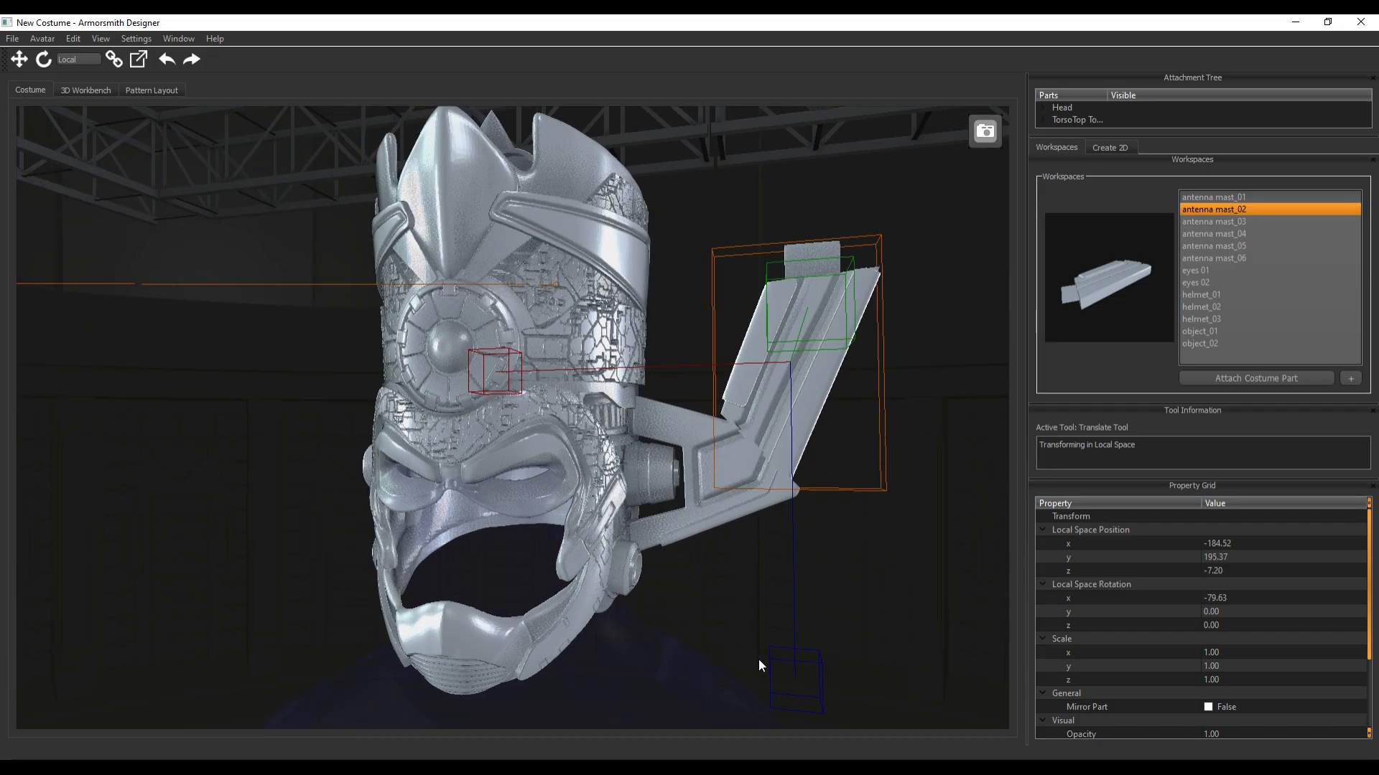
# Fine-tune antenna mast_02 to about X -190.8, Y 191.4, Z -6.5 so its lower edge meets antenna mast_01
pyautogui.moveTo(795, 672); pyautogui.dragTo(800, 682)
pyautogui.moveTo(457, 382); pyautogui.dragTo(491, 388)
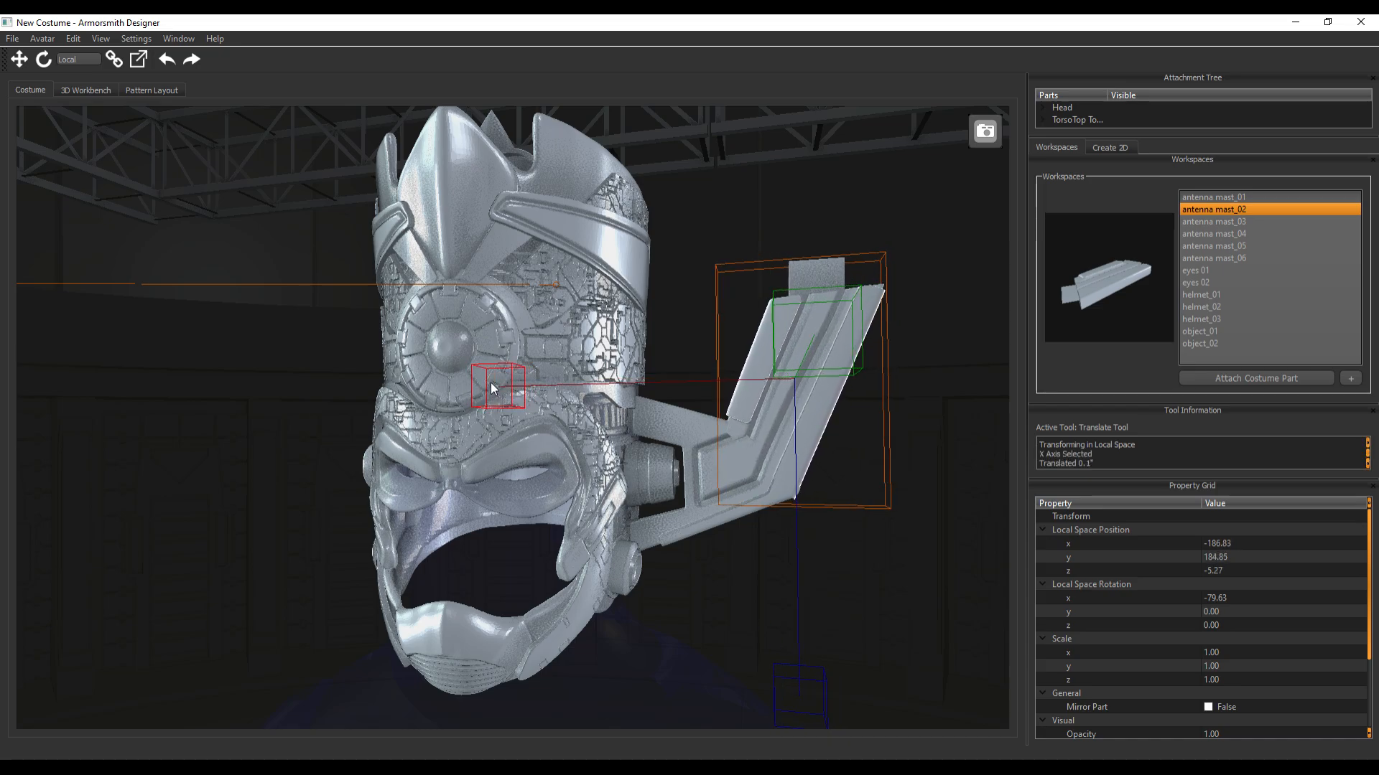
pyautogui.moveTo(803, 695)
pyautogui.mouseDown()
pyautogui.moveTo(796, 663)
pyautogui.moveTo(799, 677)
pyautogui.mouseUp()
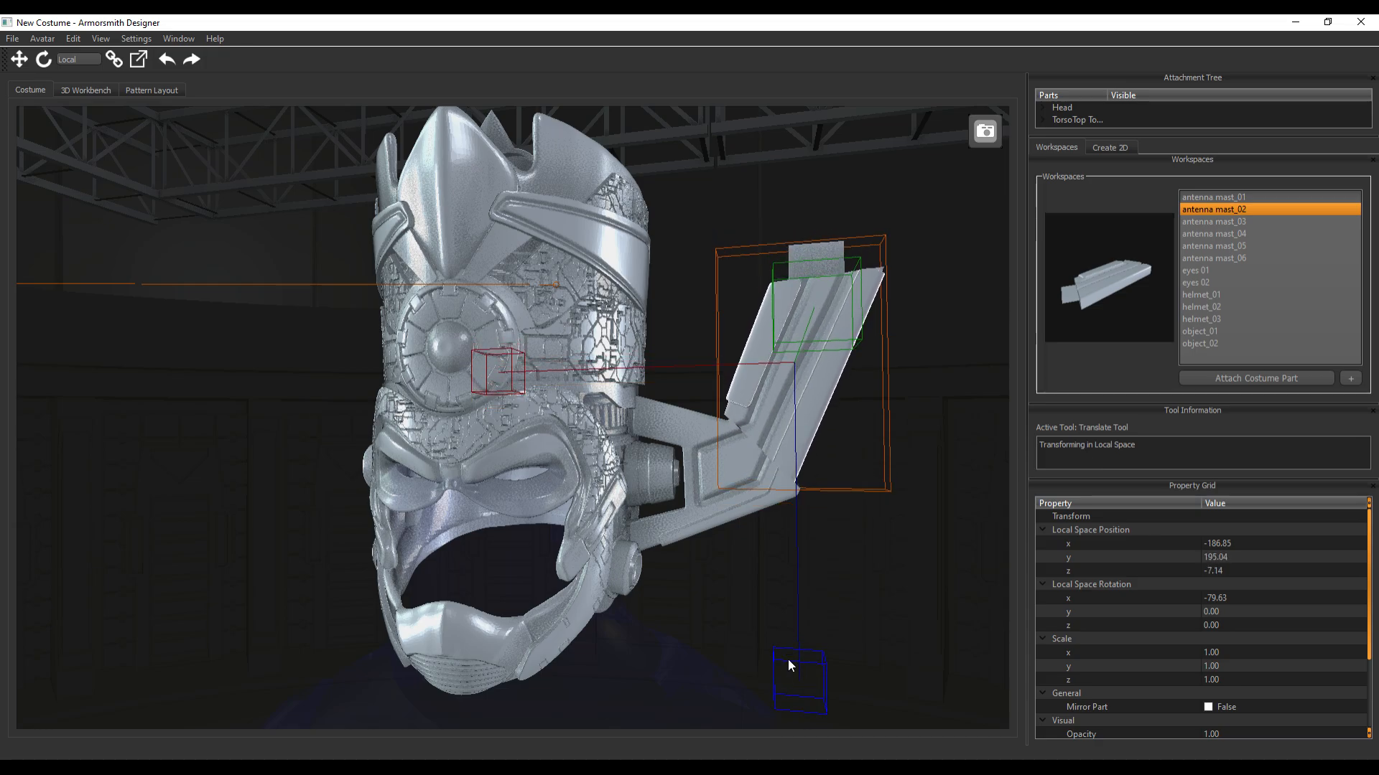
pyautogui.moveTo(489, 383); pyautogui.dragTo(497, 381)
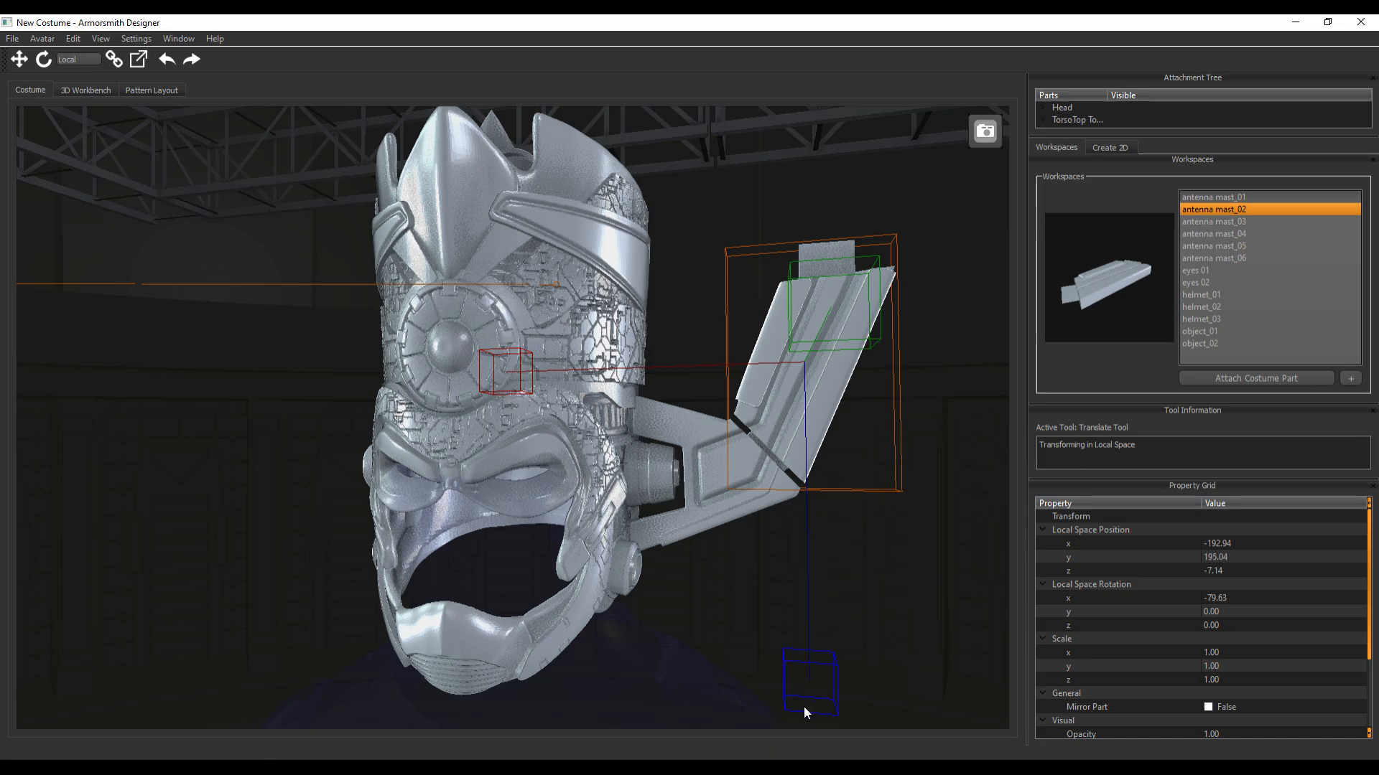
pyautogui.moveTo(816, 678); pyautogui.dragTo(812, 679)
pyautogui.moveTo(513, 391); pyautogui.dragTo(508, 381)
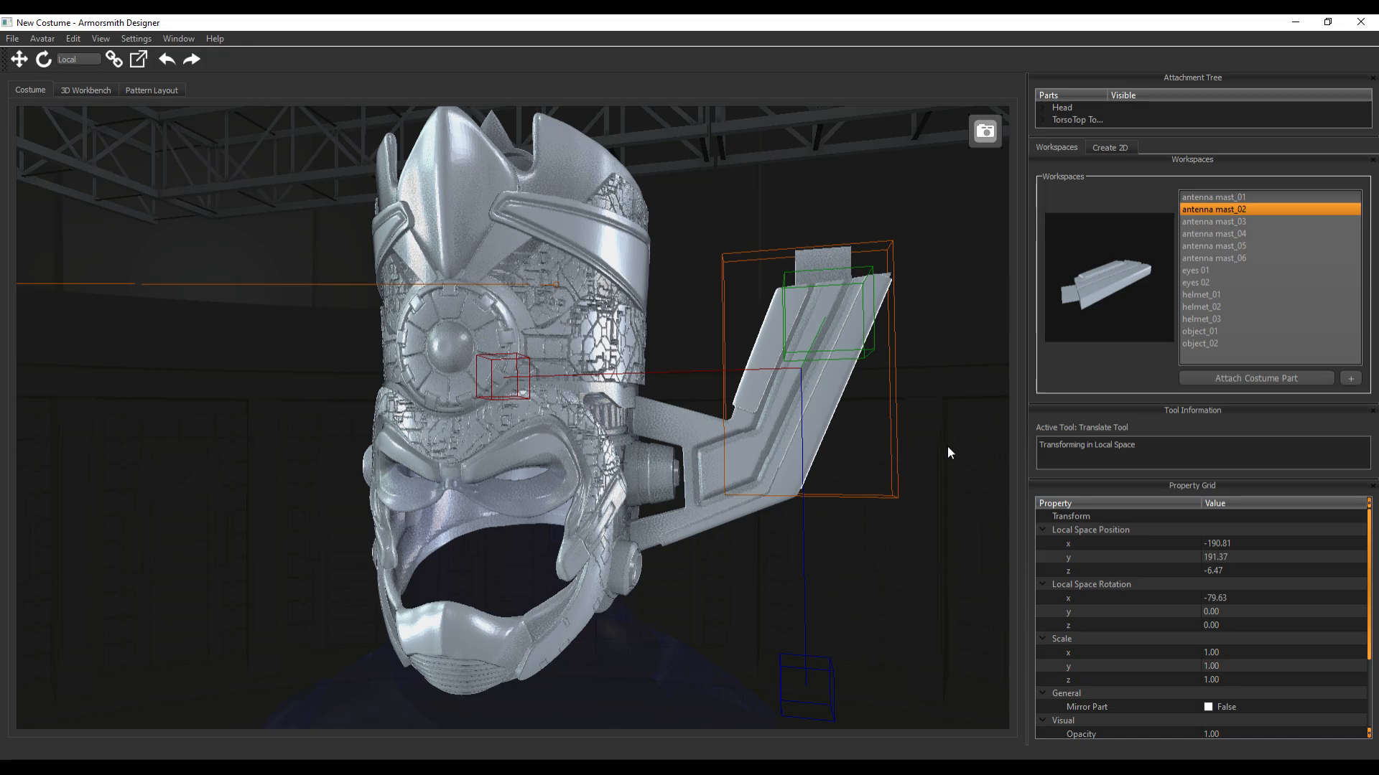
# Attach antenna mast_03 to the head at the chin and select the new part
pyautogui.moveTo(943, 408); pyautogui.dragTo(991, 406, button='middle')
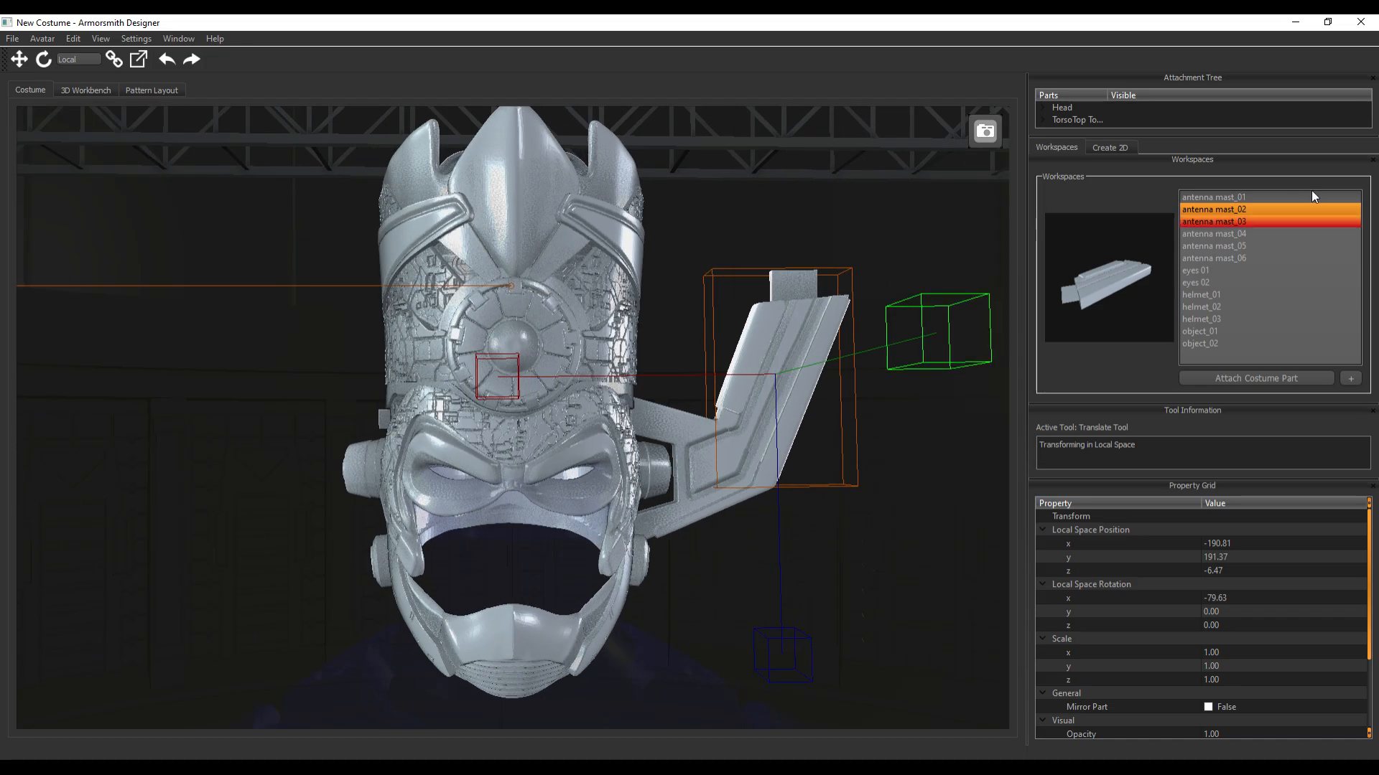
pyautogui.click(1251, 221)
pyautogui.click(1219, 376)
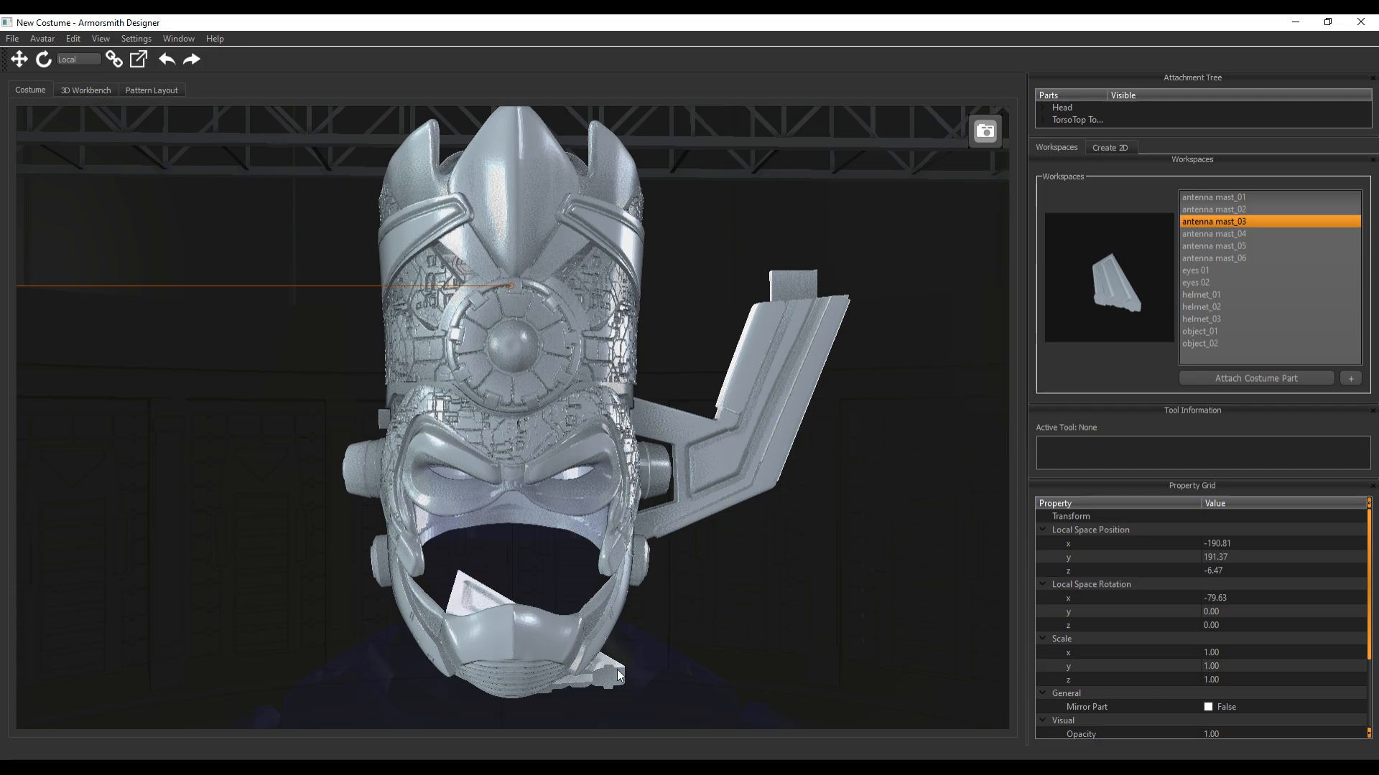
pyautogui.click(618, 671)
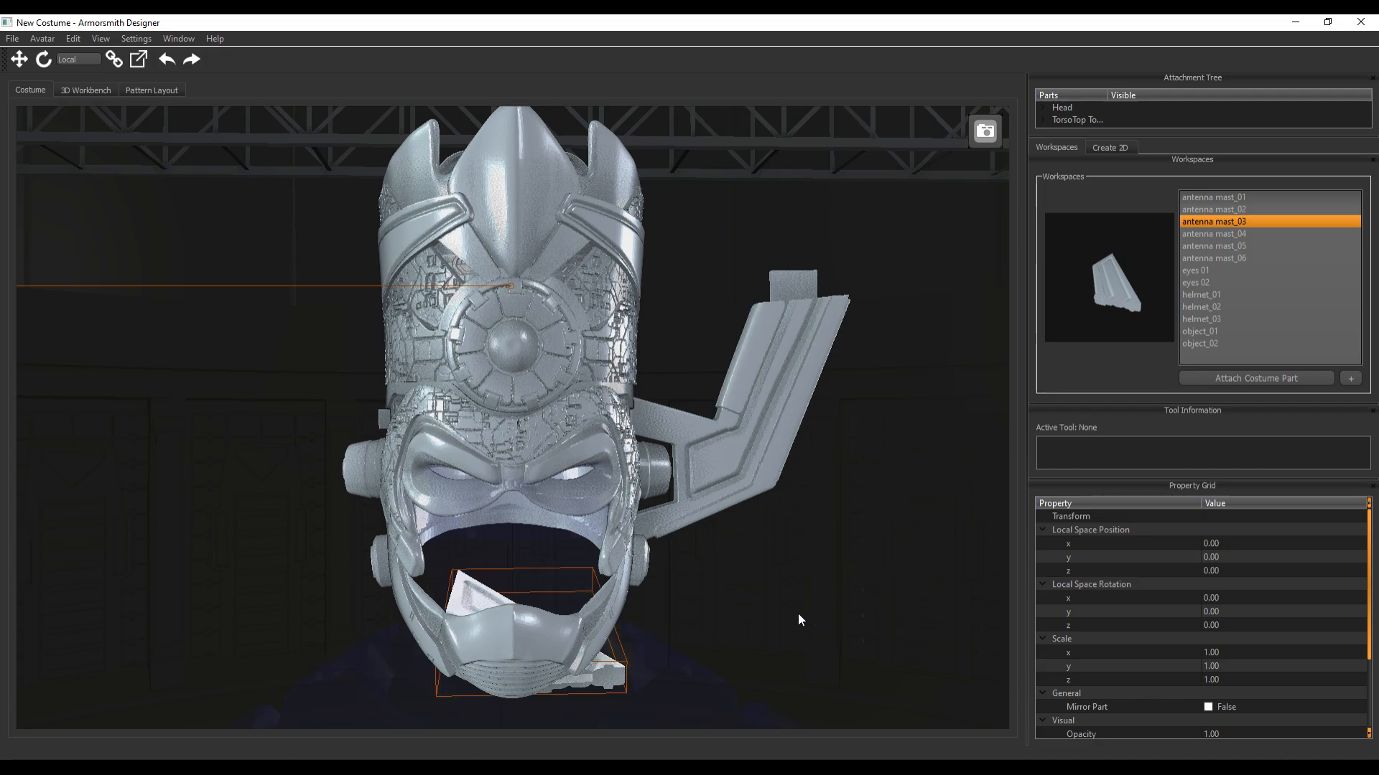
pyautogui.press('e')
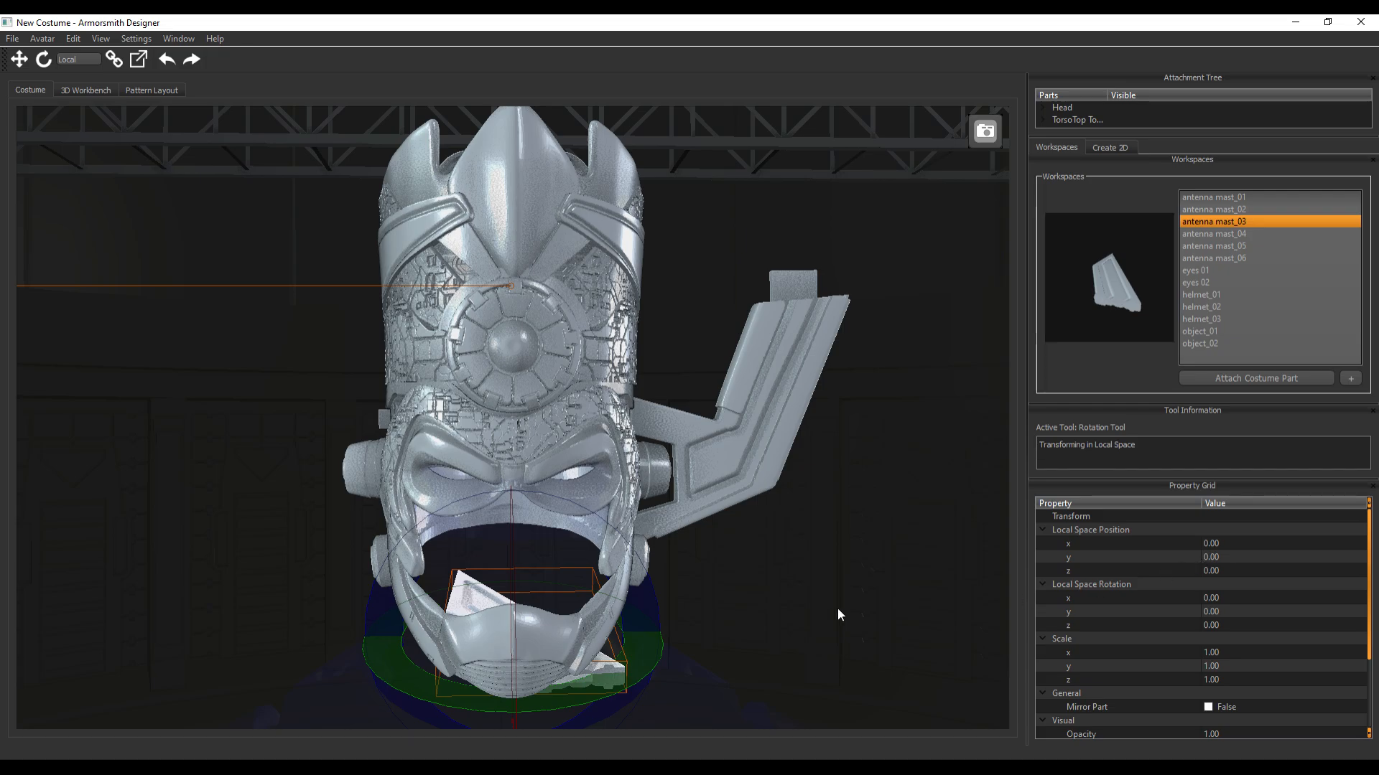
pyautogui.moveTo(838, 609); pyautogui.dragTo(768, 608, button='right')
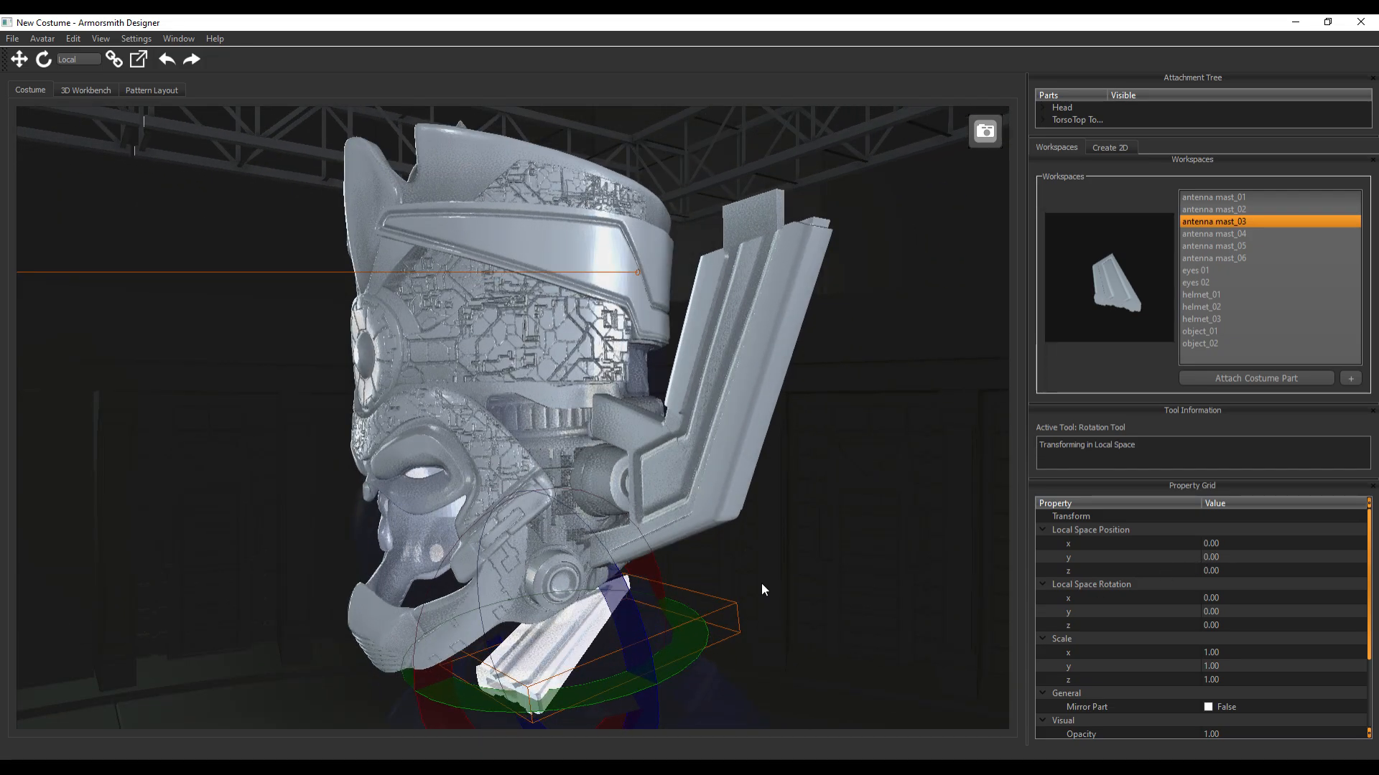
pyautogui.moveTo(781, 561); pyautogui.dragTo(863, 593, button='right')
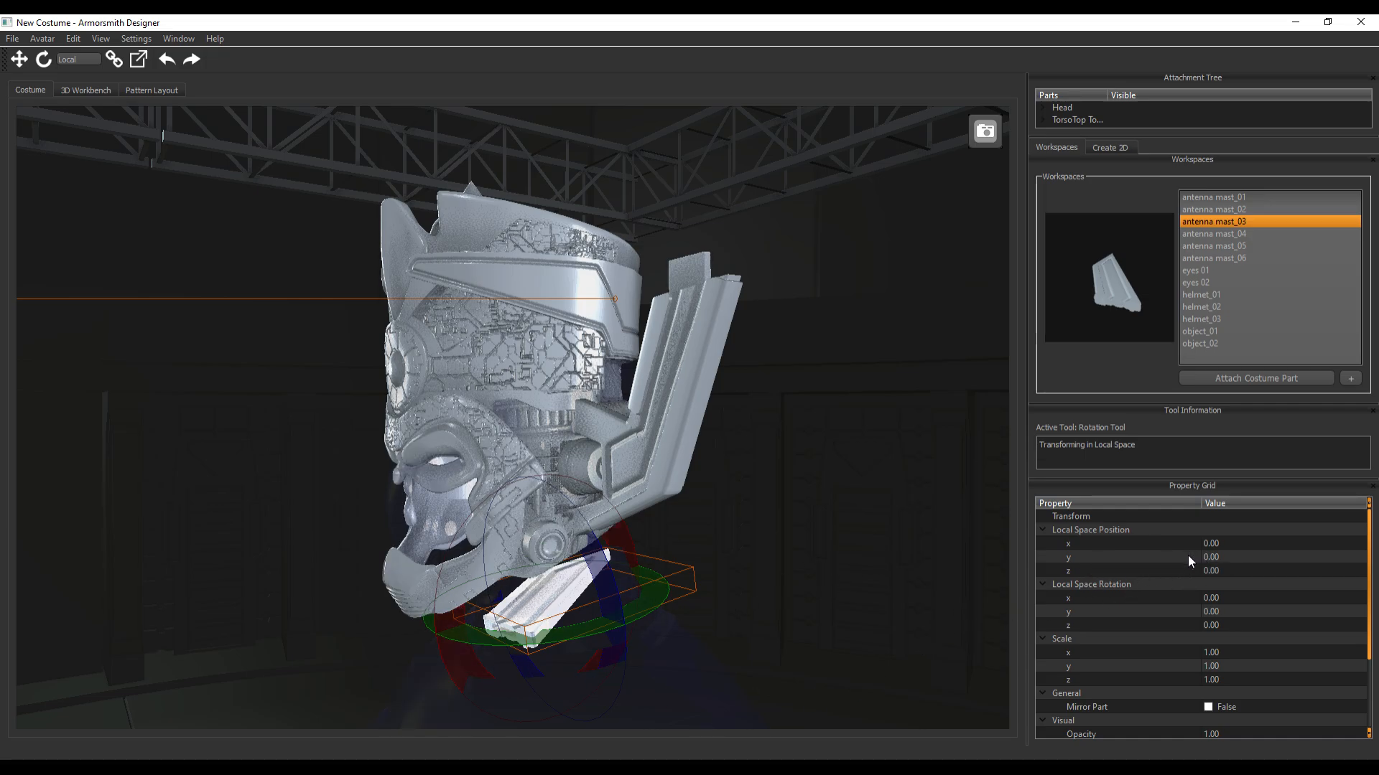
pyautogui.click(623, 537)
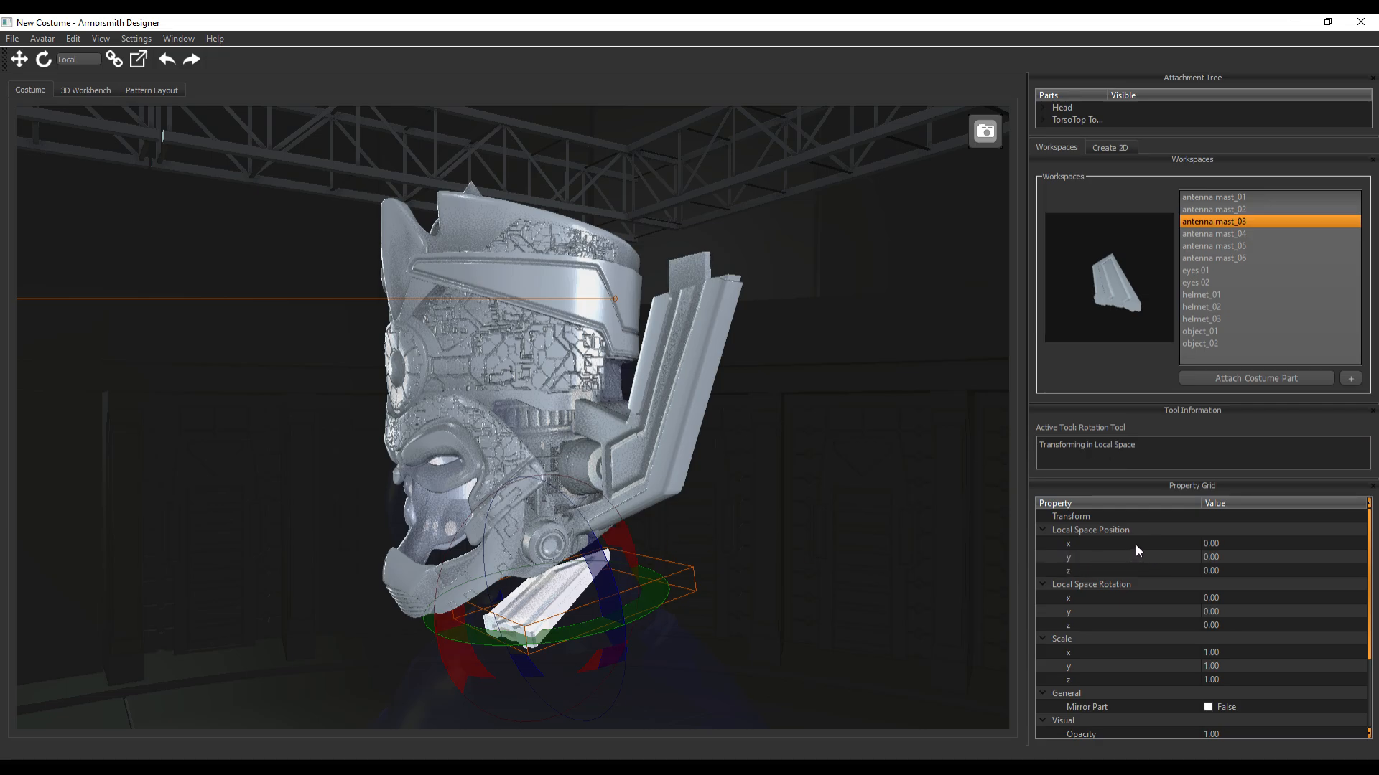
pyautogui.doubleClick(1213, 544)
pyautogui.write('90')
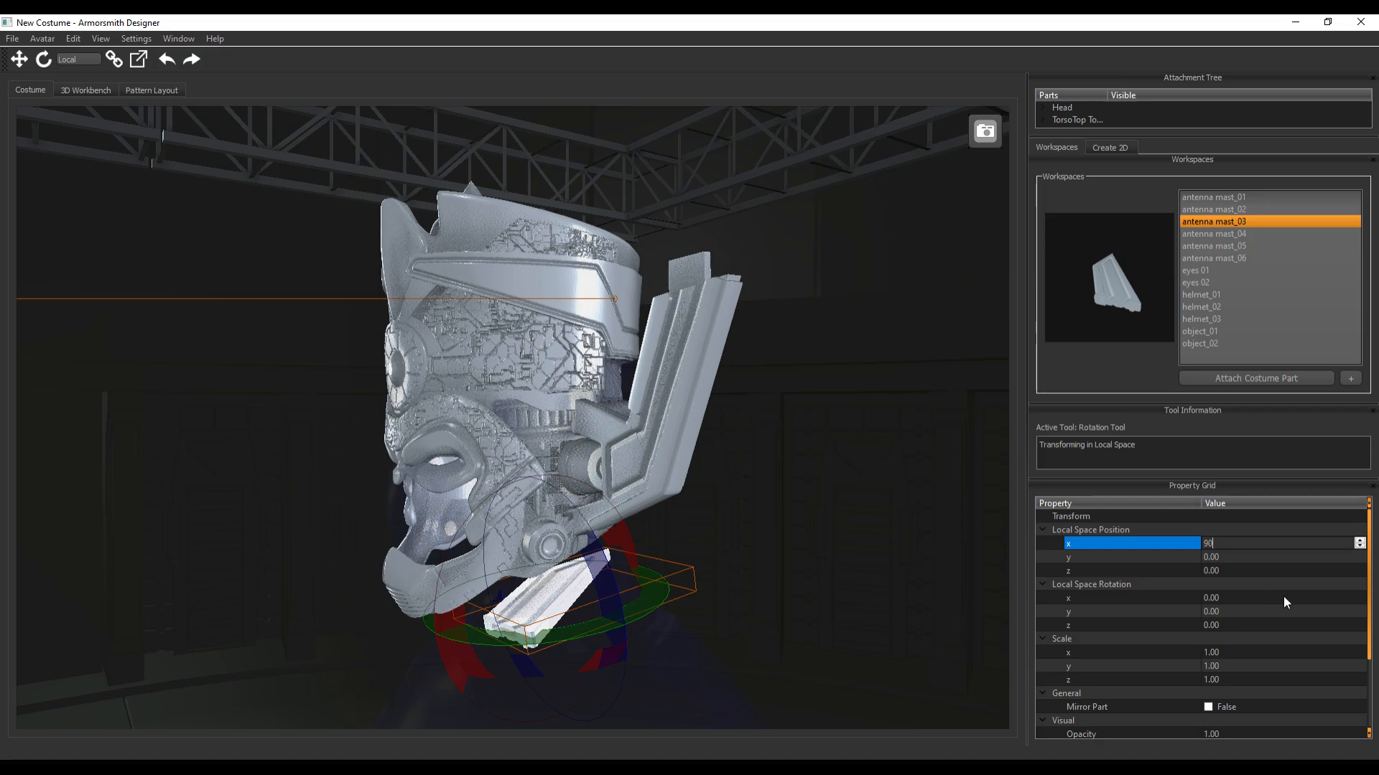
pyautogui.press('Return')
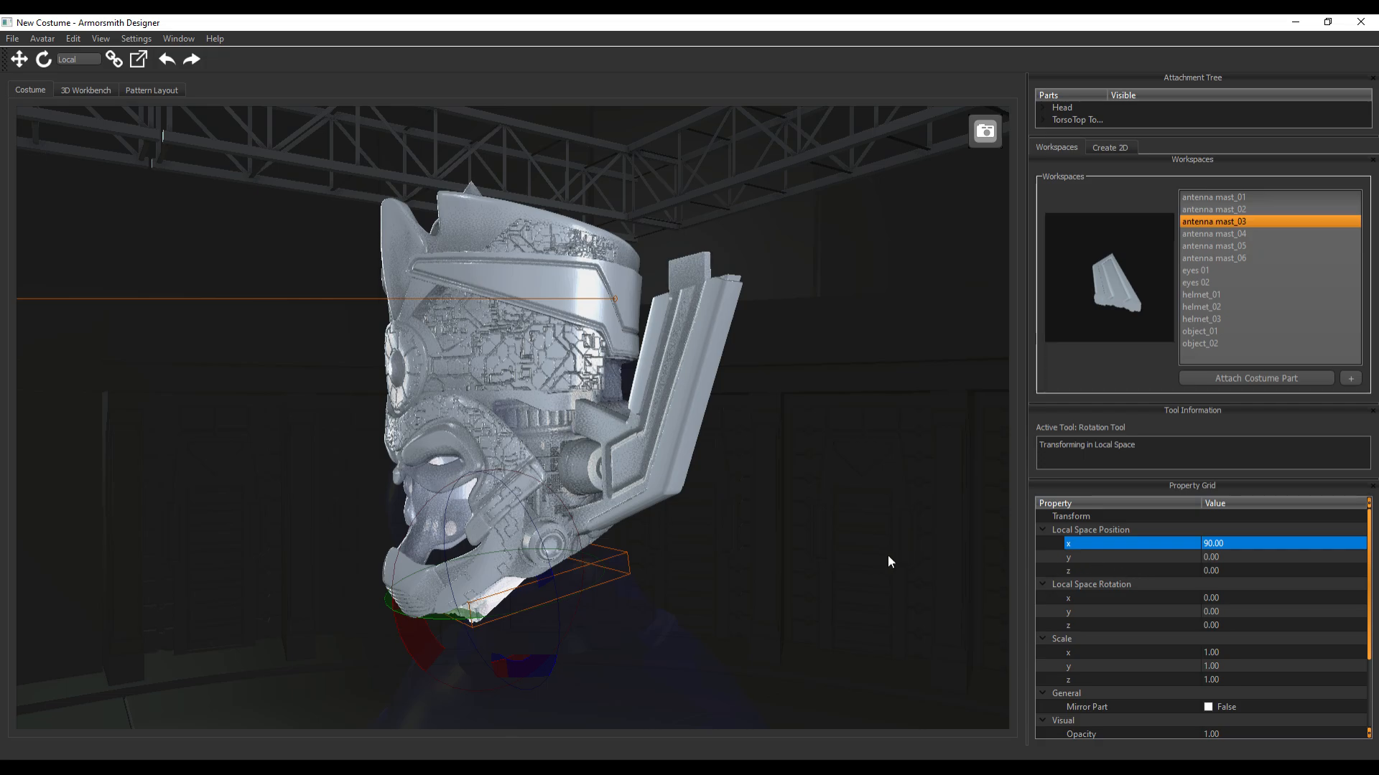
pyautogui.doubleClick(1238, 544)
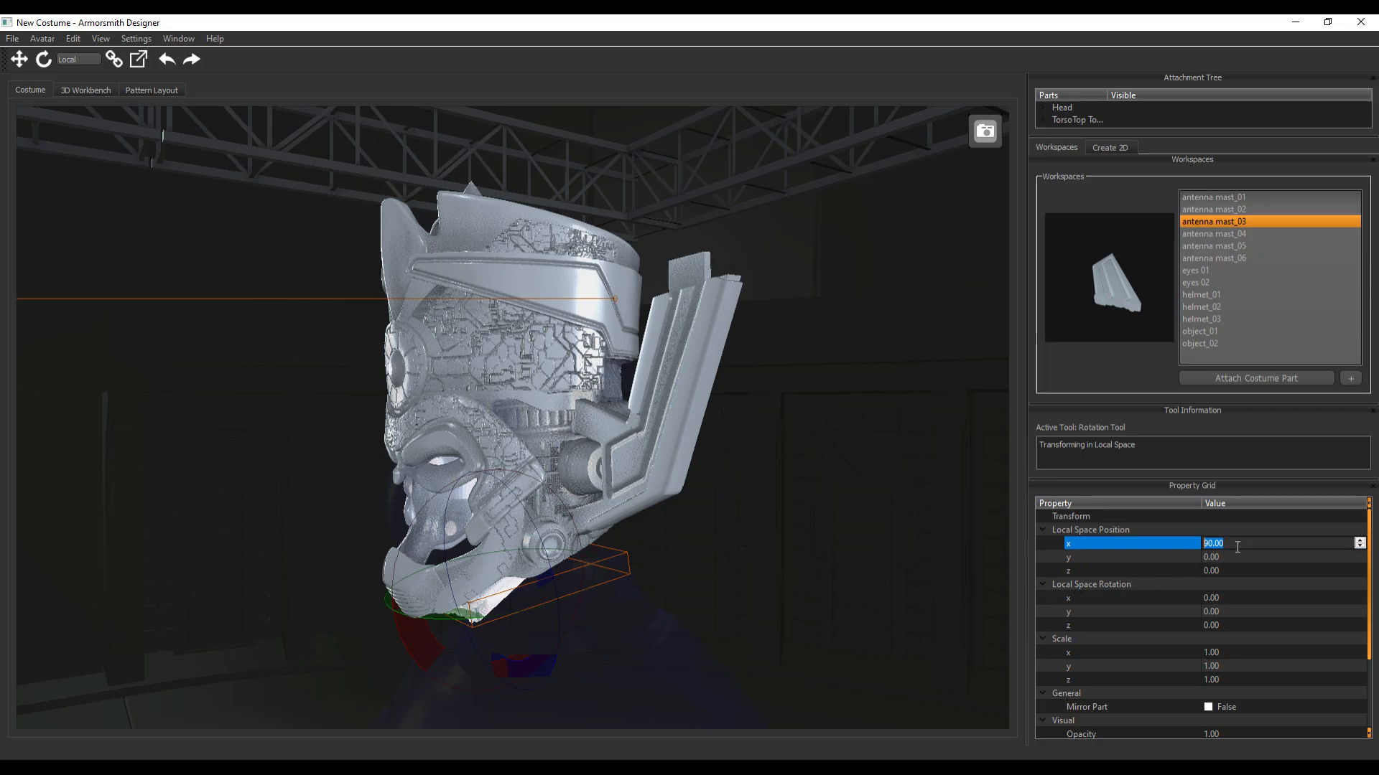
pyautogui.write('0')
pyautogui.press('Return')
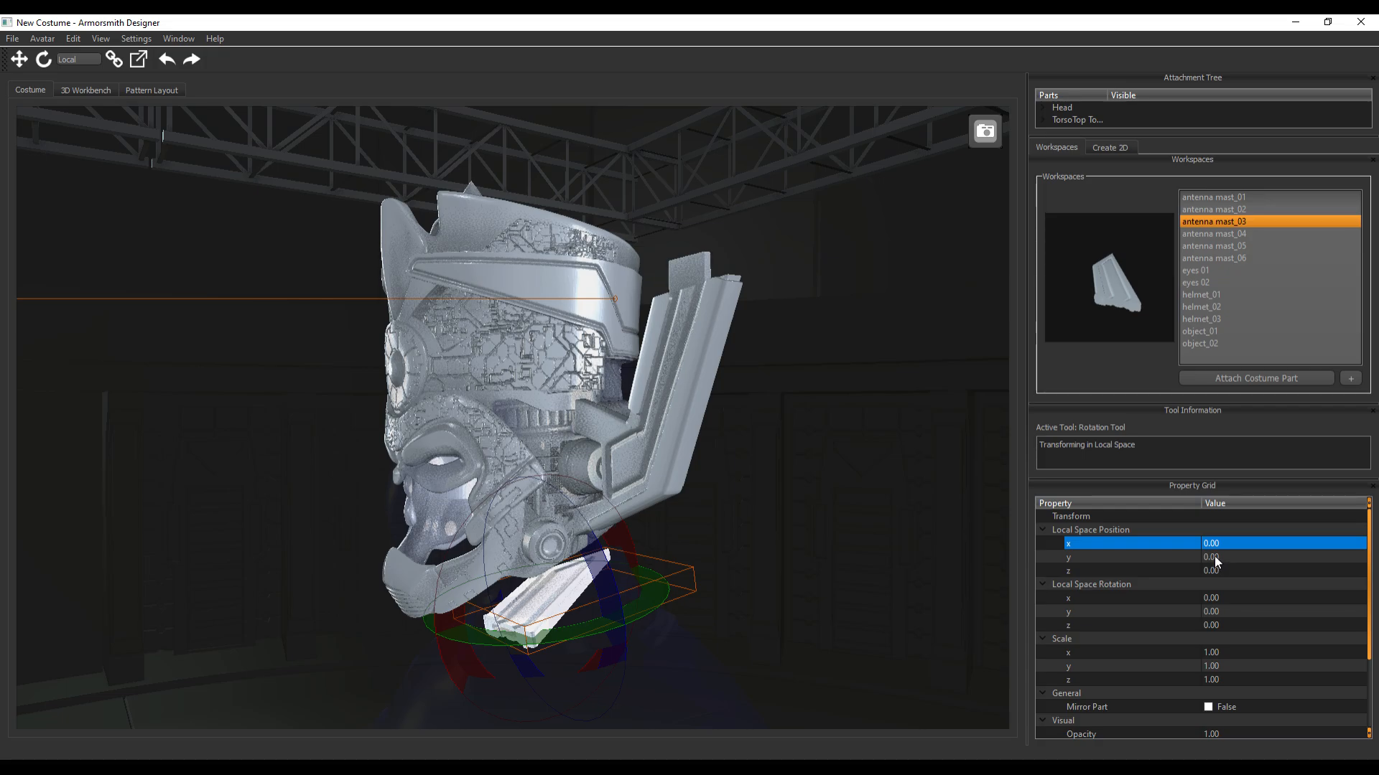
# Set the local X rotation of antenna mast_03 to 90 degrees
pyautogui.doubleClick(1213, 599)
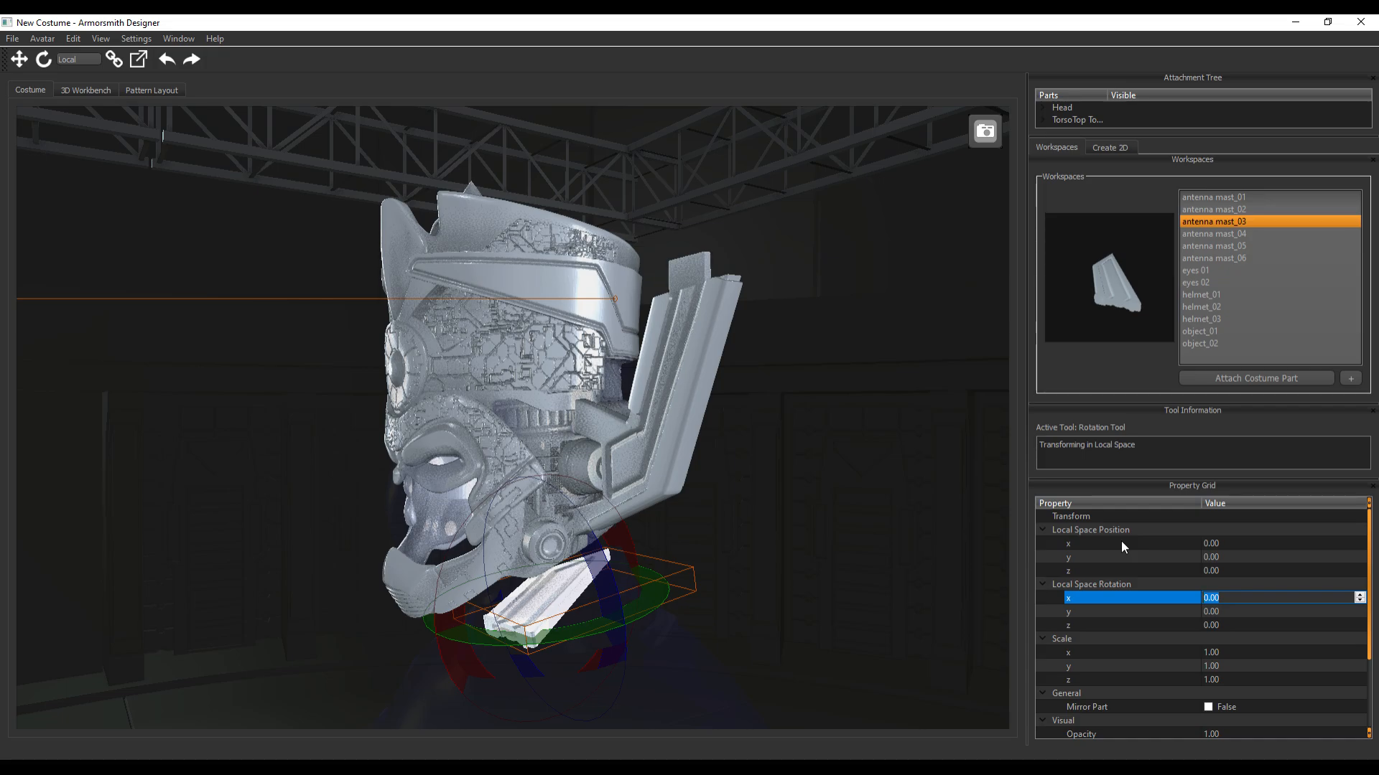
pyautogui.write('96')
pyautogui.press('BackSpace')
pyautogui.write('0')
pyautogui.press('Return')
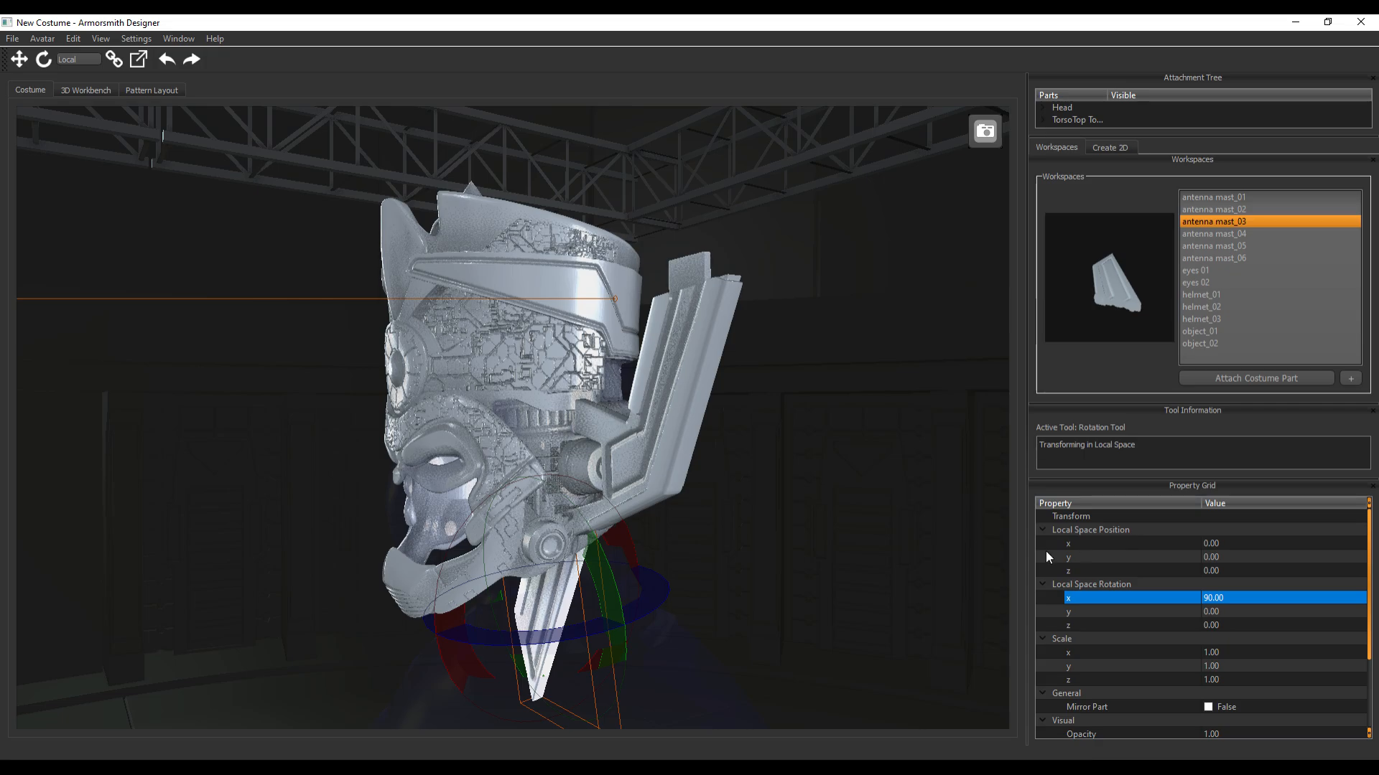
# Move antenna mast_03 sideways out of the chin to about X -184.1, below the existing mast segments
pyautogui.moveTo(878, 585); pyautogui.dragTo(840, 501, button='middle')
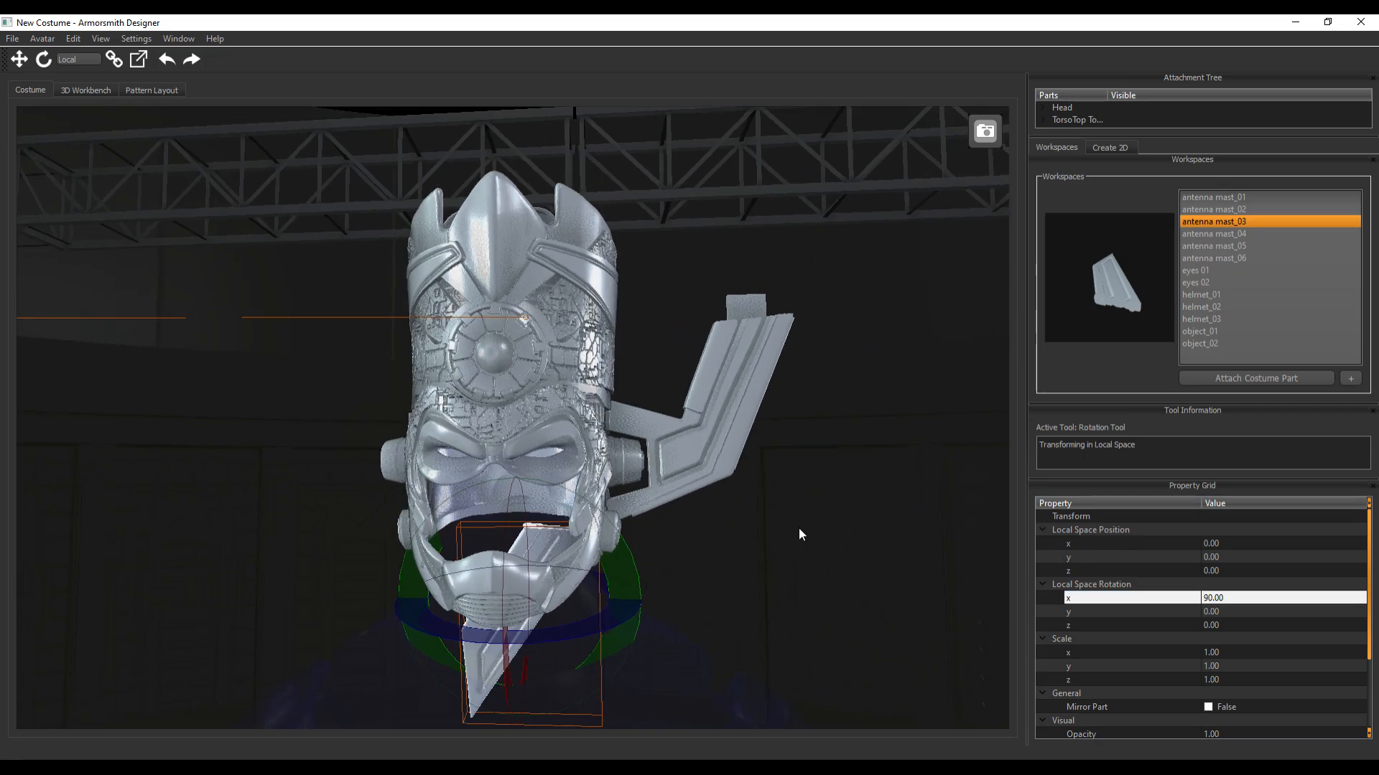
pyautogui.press('w')
pyautogui.moveTo(286, 590); pyautogui.dragTo(498, 546)
pyautogui.moveTo(914, 456); pyautogui.dragTo(859, 467, button='middle')
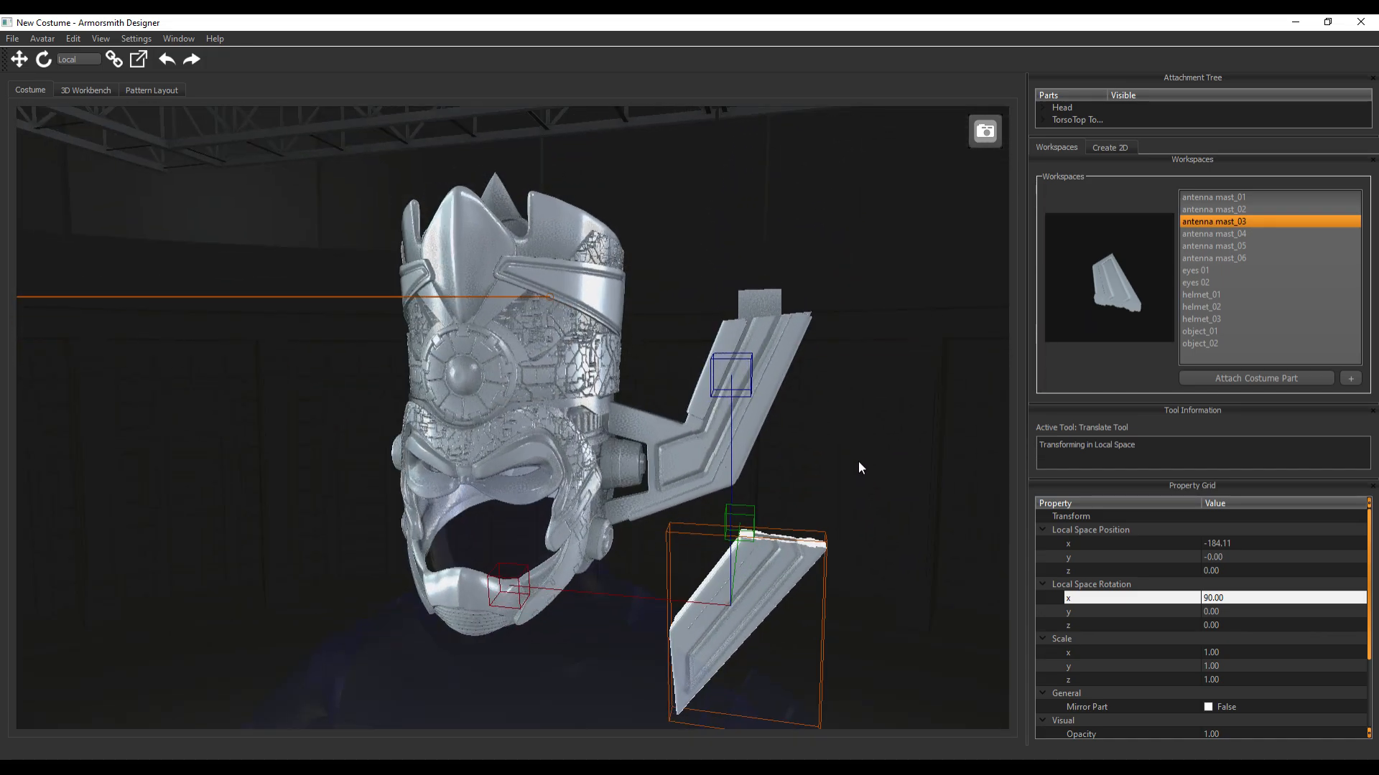
# Set antenna mast_03's local rotation to 180 degrees about Y and 180 degrees about Z
pyautogui.click(1217, 611)
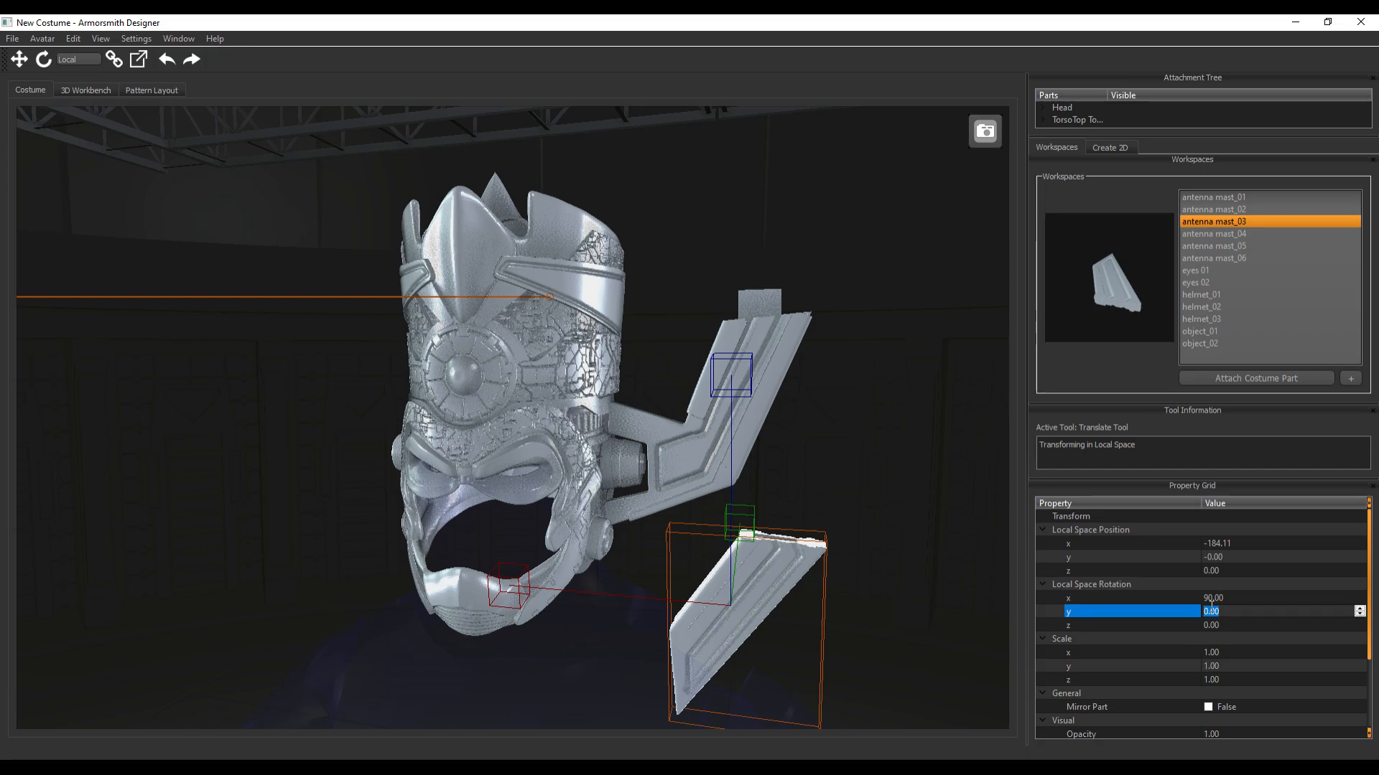
pyautogui.write('180')
pyautogui.press('Return')
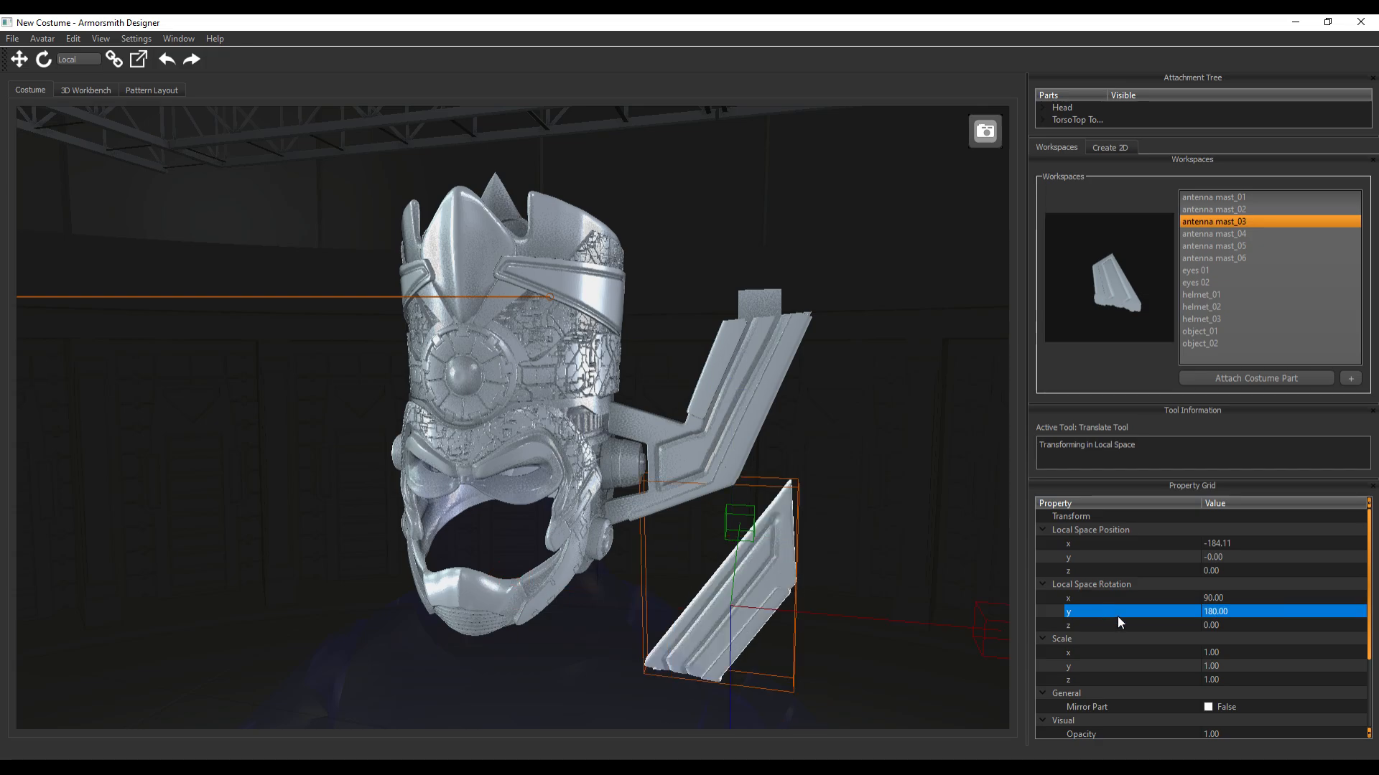
pyautogui.click(1207, 626)
pyautogui.write('180')
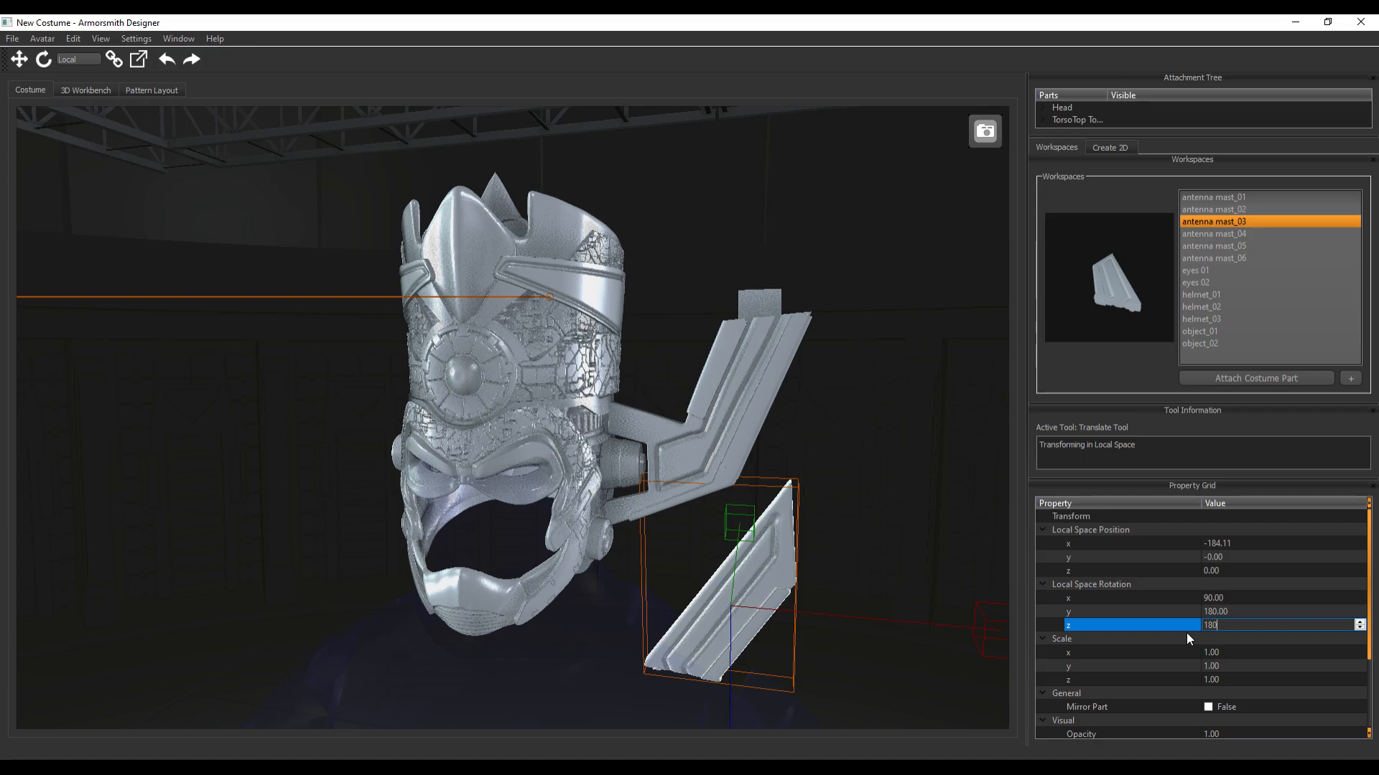
pyautogui.press('Return')
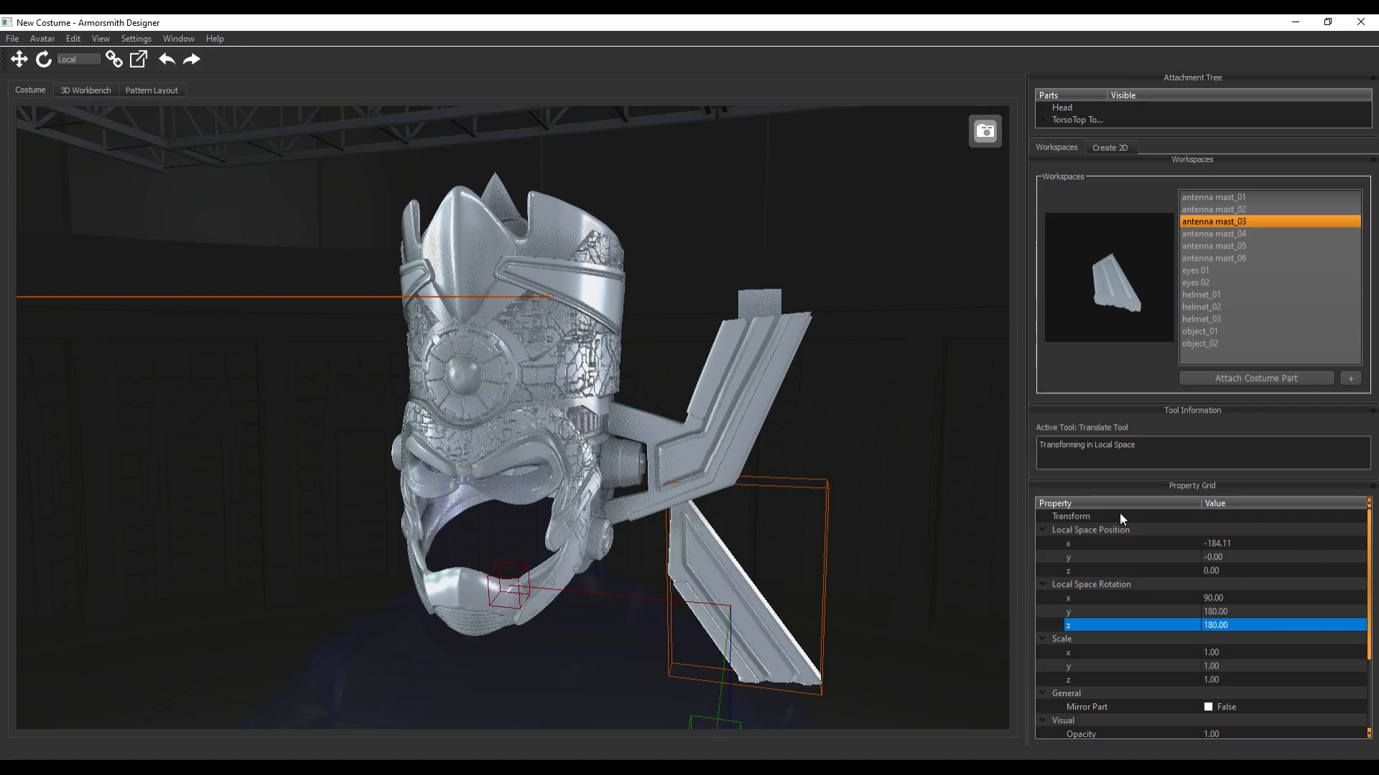
# Raise antenna mast_03 above antenna mast_02 to about Y 311.3 and shift it in depth to about Z -8.8
pyautogui.moveTo(940, 492); pyautogui.dragTo(876, 490)
pyautogui.moveTo(875, 488); pyautogui.dragTo(798, 544, button='right')
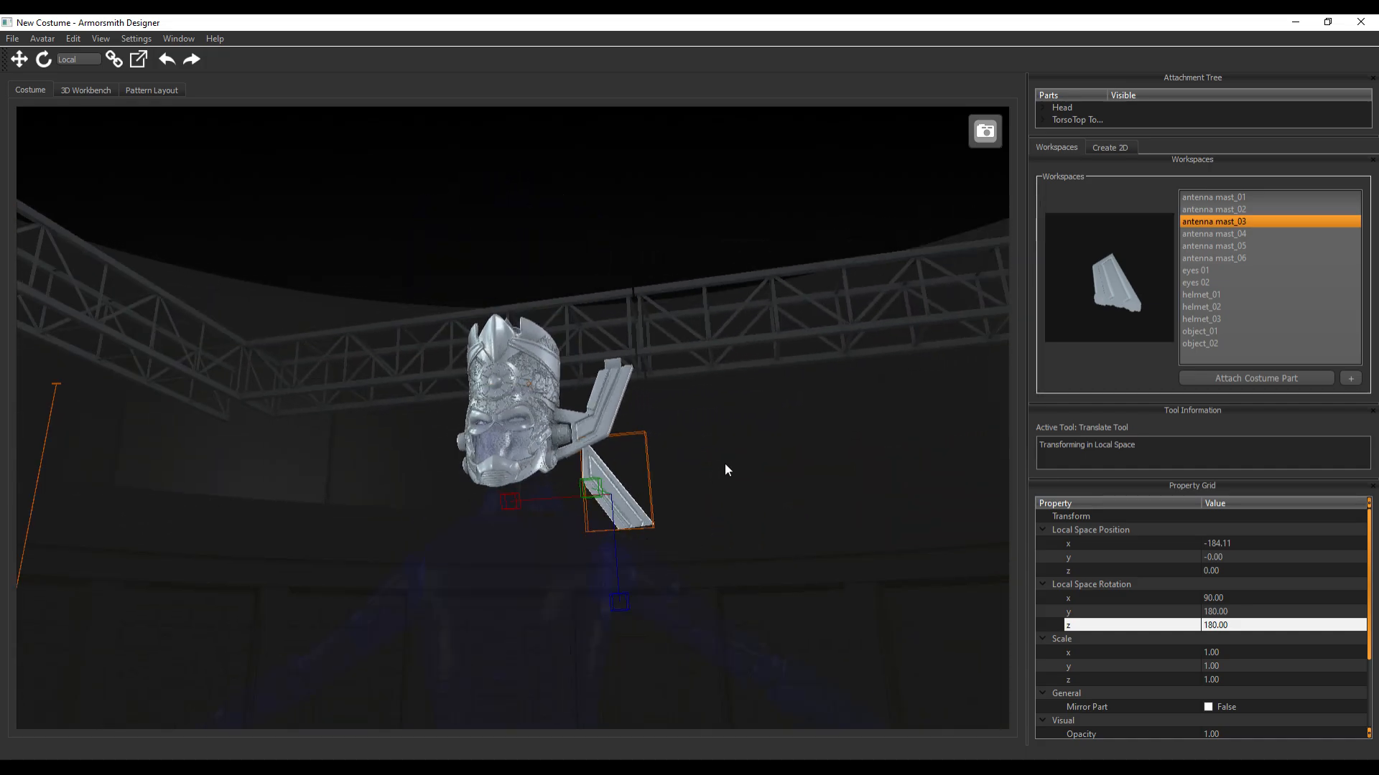
pyautogui.scroll(3, 725, 464)
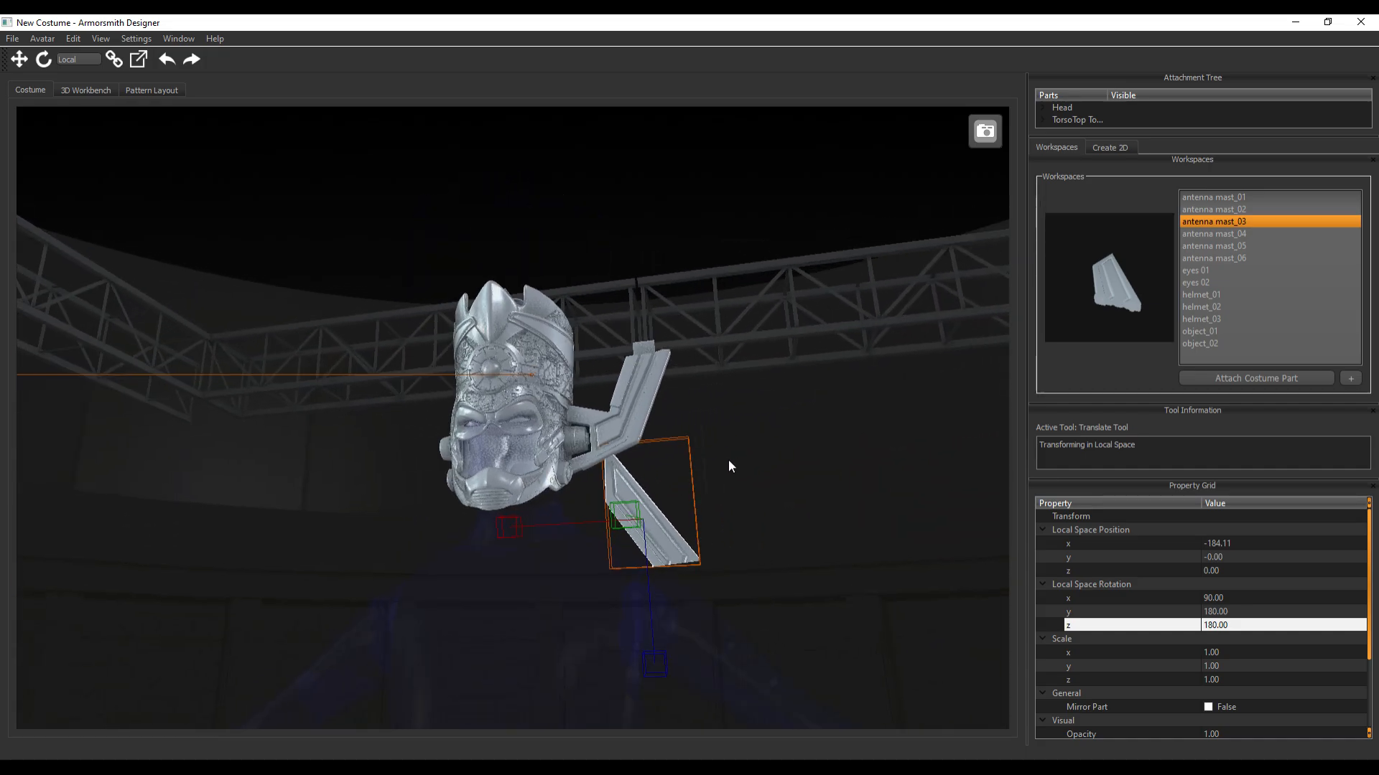
pyautogui.moveTo(728, 460); pyautogui.dragTo(736, 468)
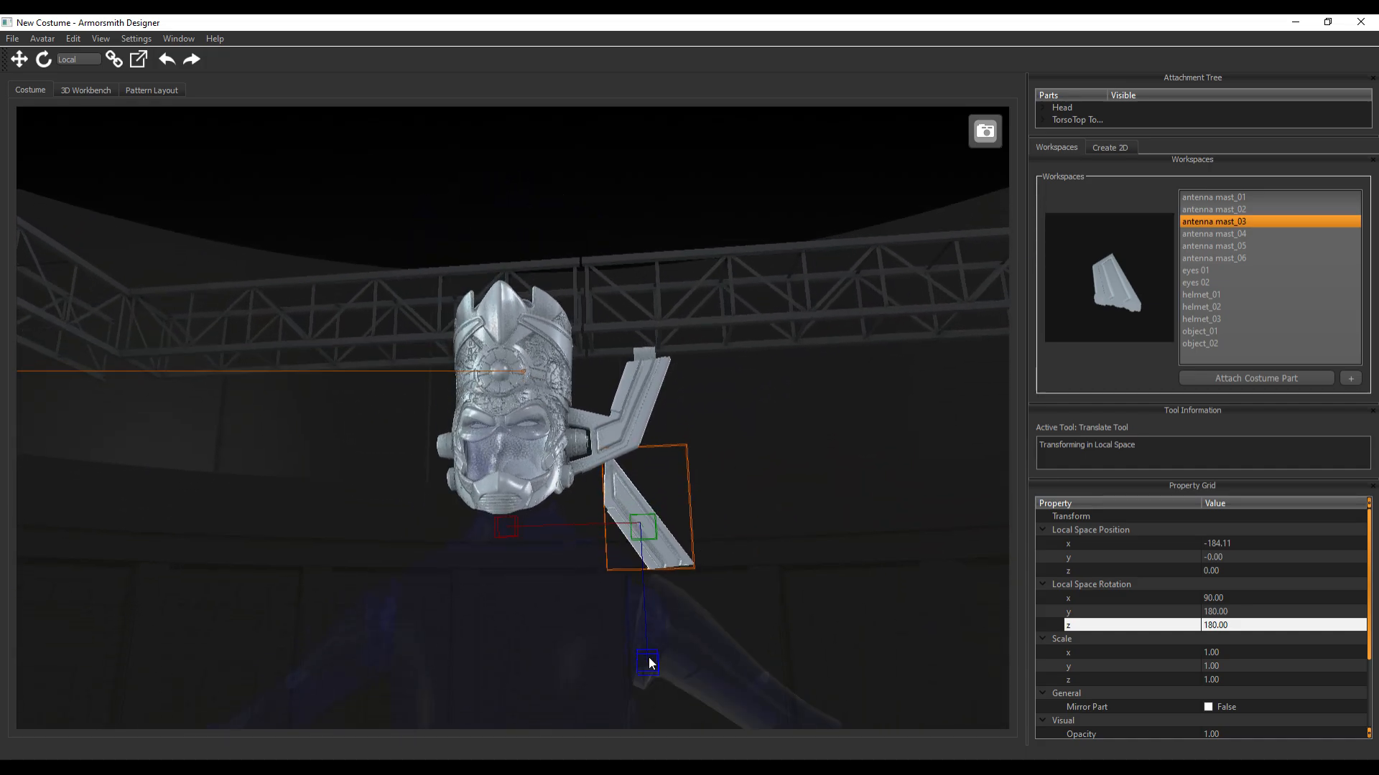
pyautogui.moveTo(648, 657); pyautogui.dragTo(652, 441)
pyautogui.moveTo(784, 445); pyautogui.dragTo(687, 474)
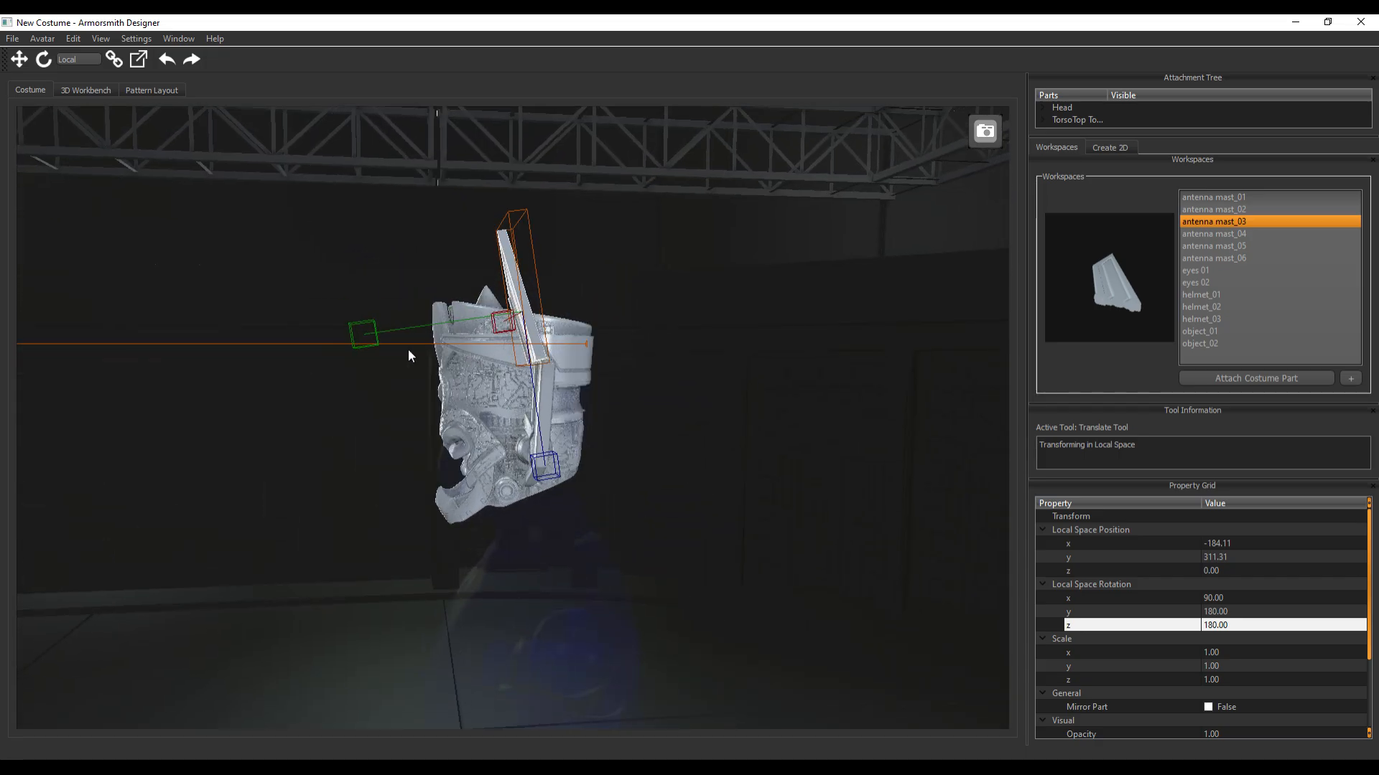
pyautogui.moveTo(372, 339); pyautogui.dragTo(379, 337)
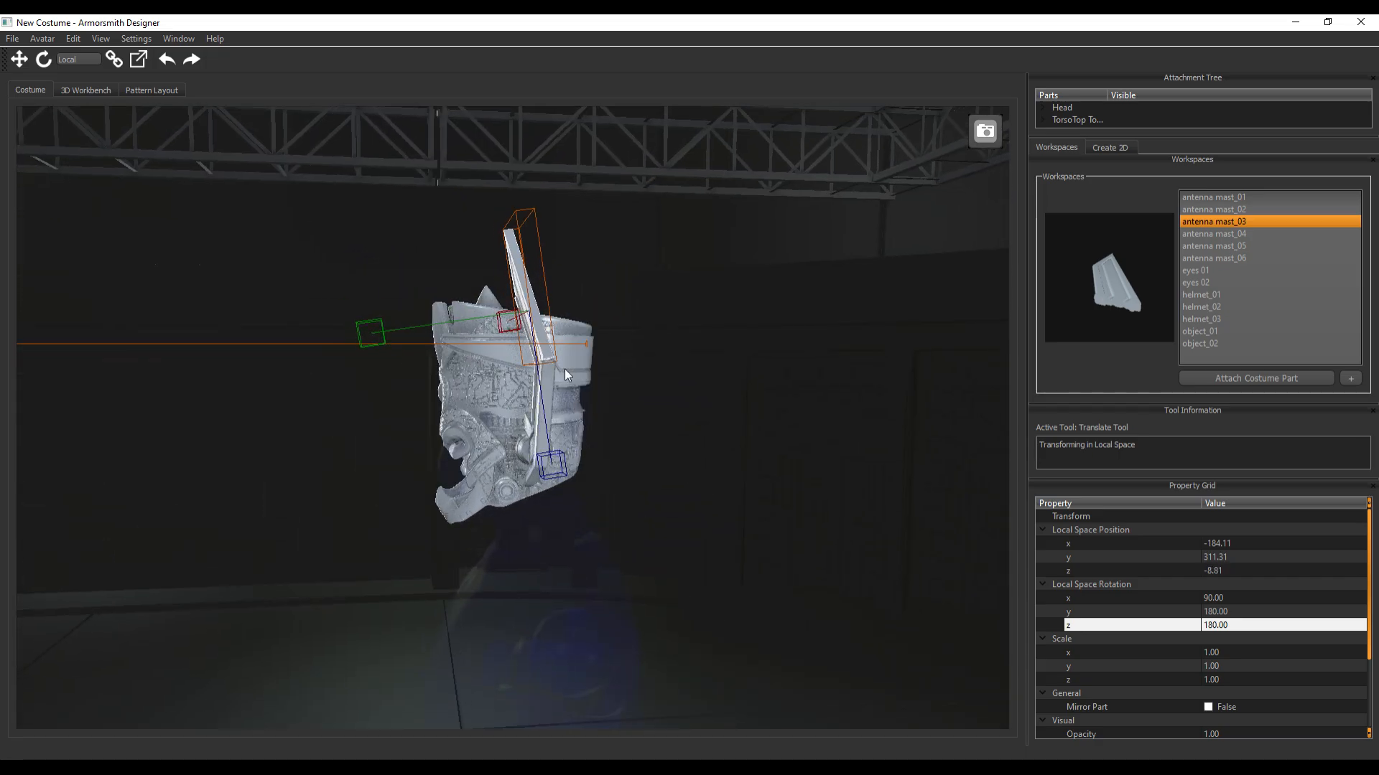
# Shift antenna mast_03 to about X -167.5 so its lower edge meets the top of antenna mast_02, and deselect it
pyautogui.moveTo(709, 368); pyautogui.dragTo(736, 397)
pyautogui.moveTo(786, 381)
pyautogui.mouseDown(button='middle')
pyautogui.moveTo(809, 364)
pyautogui.moveTo(765, 389)
pyautogui.mouseUp(button='middle')
pyautogui.scroll(5, 765, 390)
pyautogui.moveTo(505, 256); pyautogui.dragTo(486, 255)
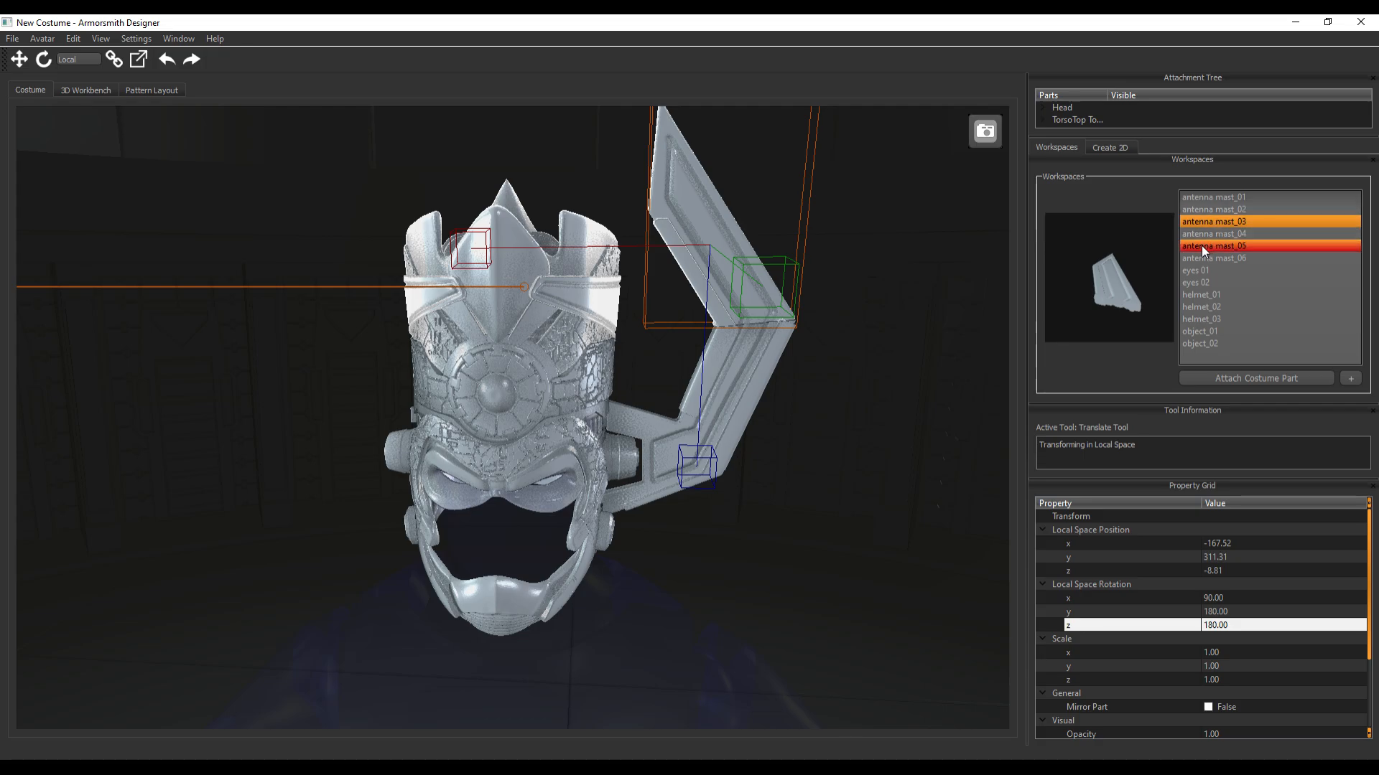
pyautogui.moveTo(782, 527); pyautogui.dragTo(1017, 458, button='middle')
pyautogui.click(781, 512)
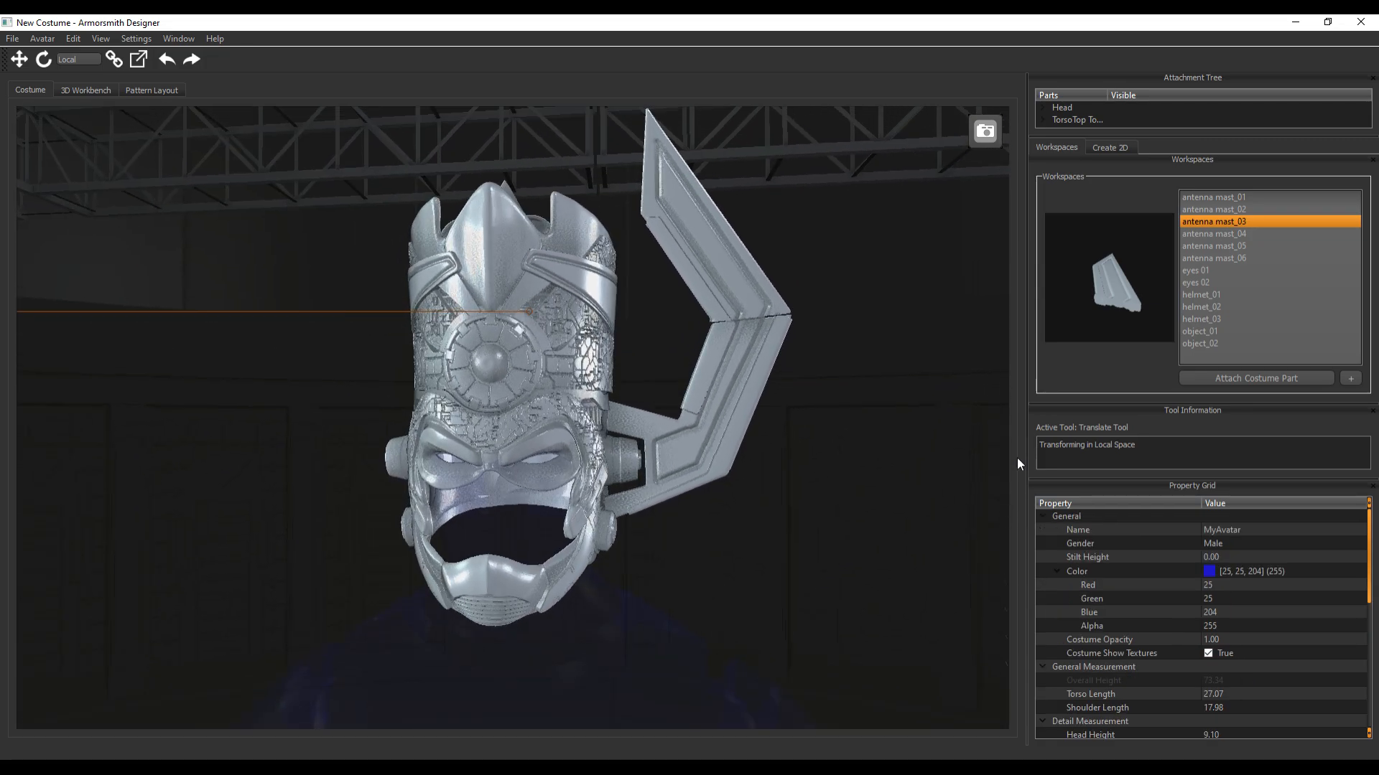
# Attach antenna mast_04 to the head at the chin and select the new part
pyautogui.click(1231, 235)
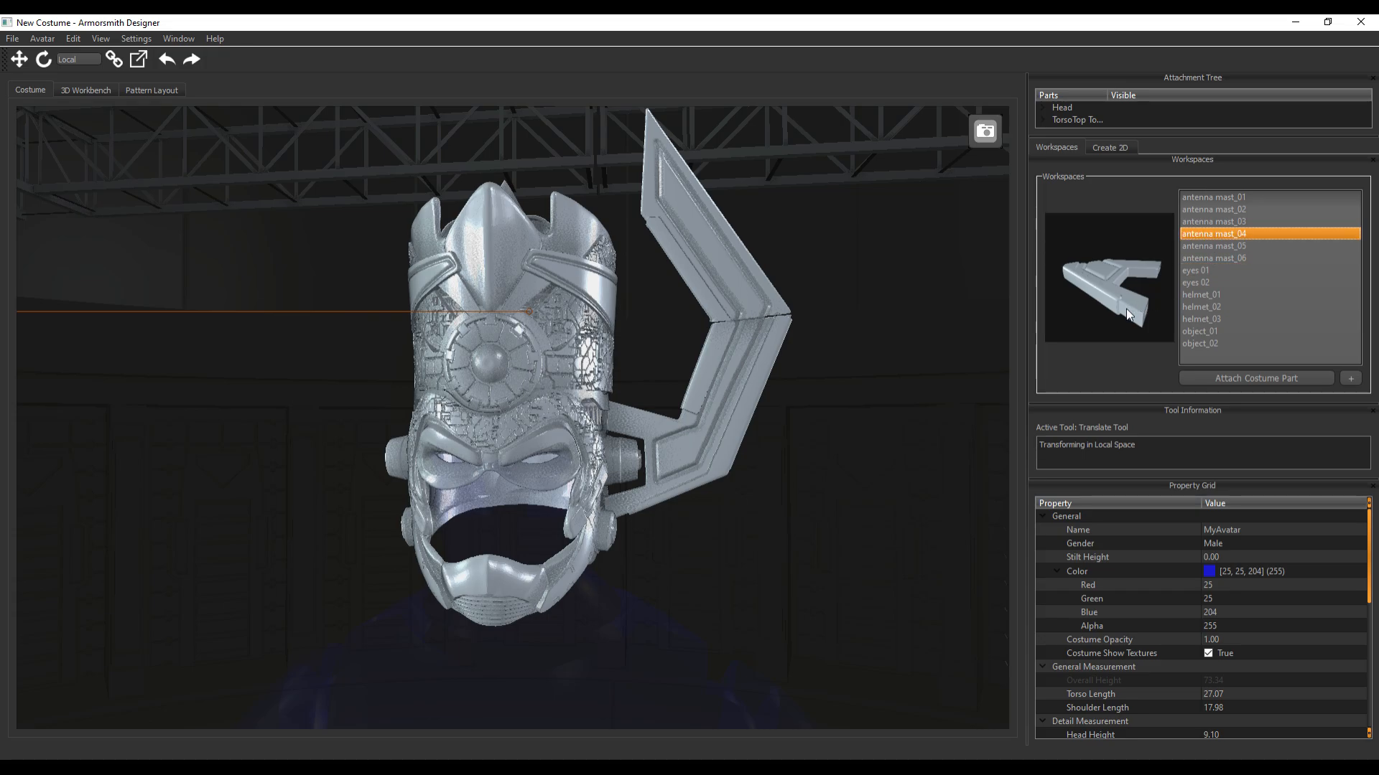
pyautogui.click(1247, 380)
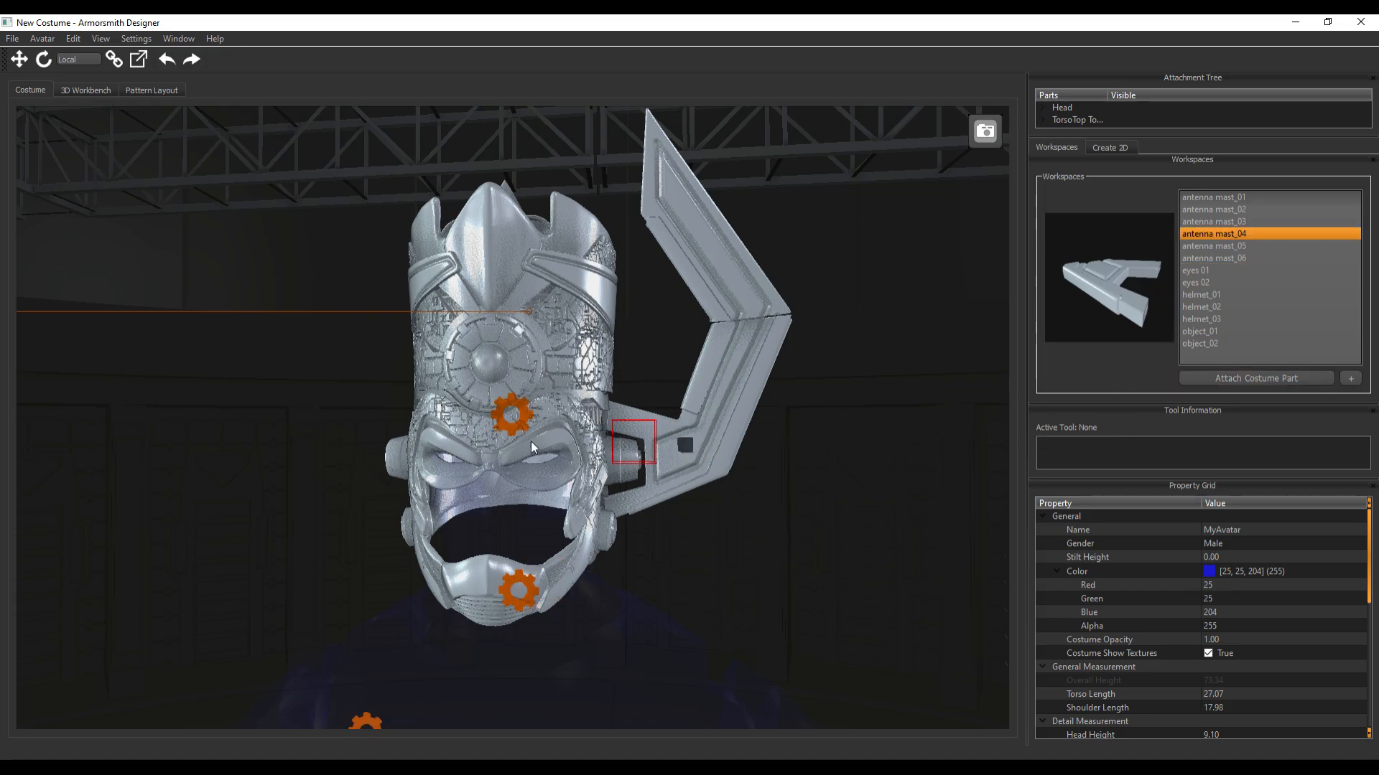
pyautogui.click(511, 593)
pyautogui.click(566, 616)
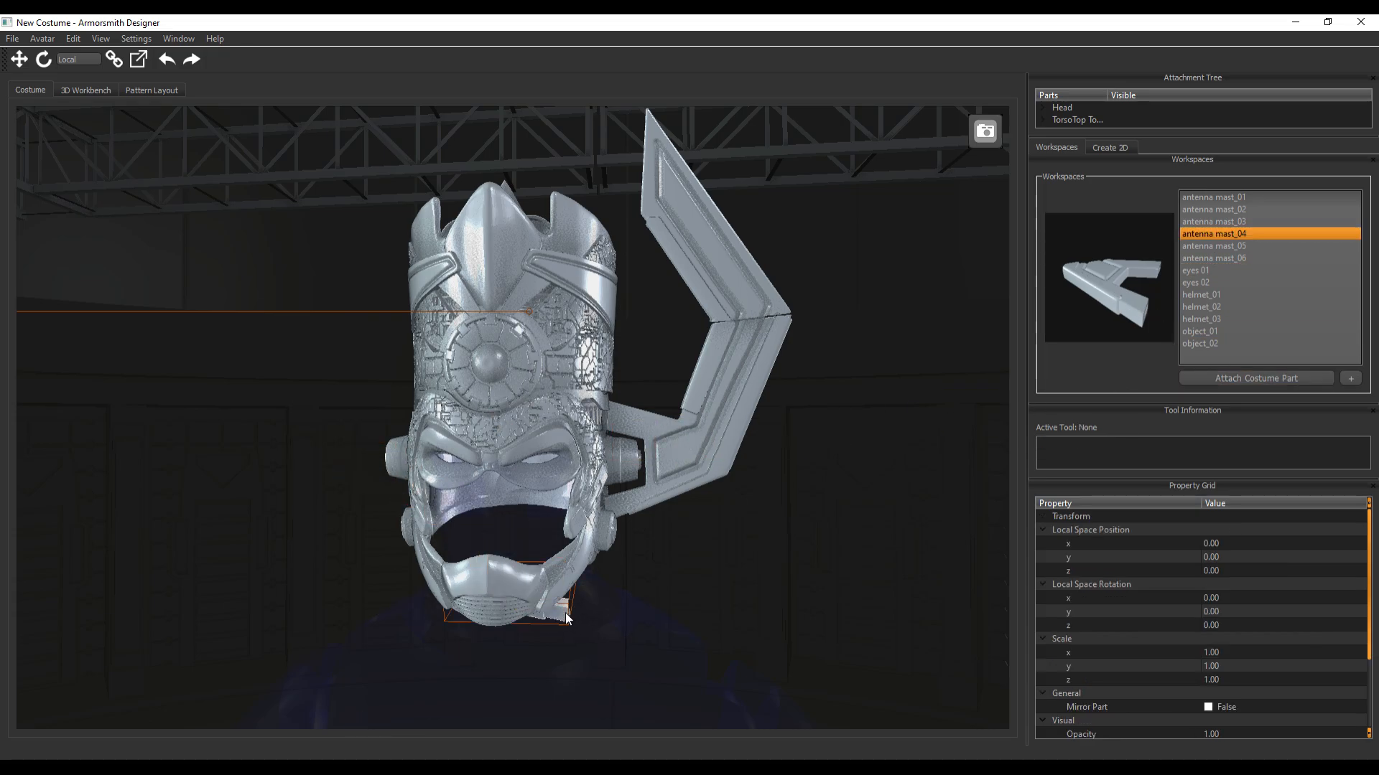
# Move antenna mast_04 out beside the head, opposite the finished mast, to about X 159.5
pyautogui.press('w')
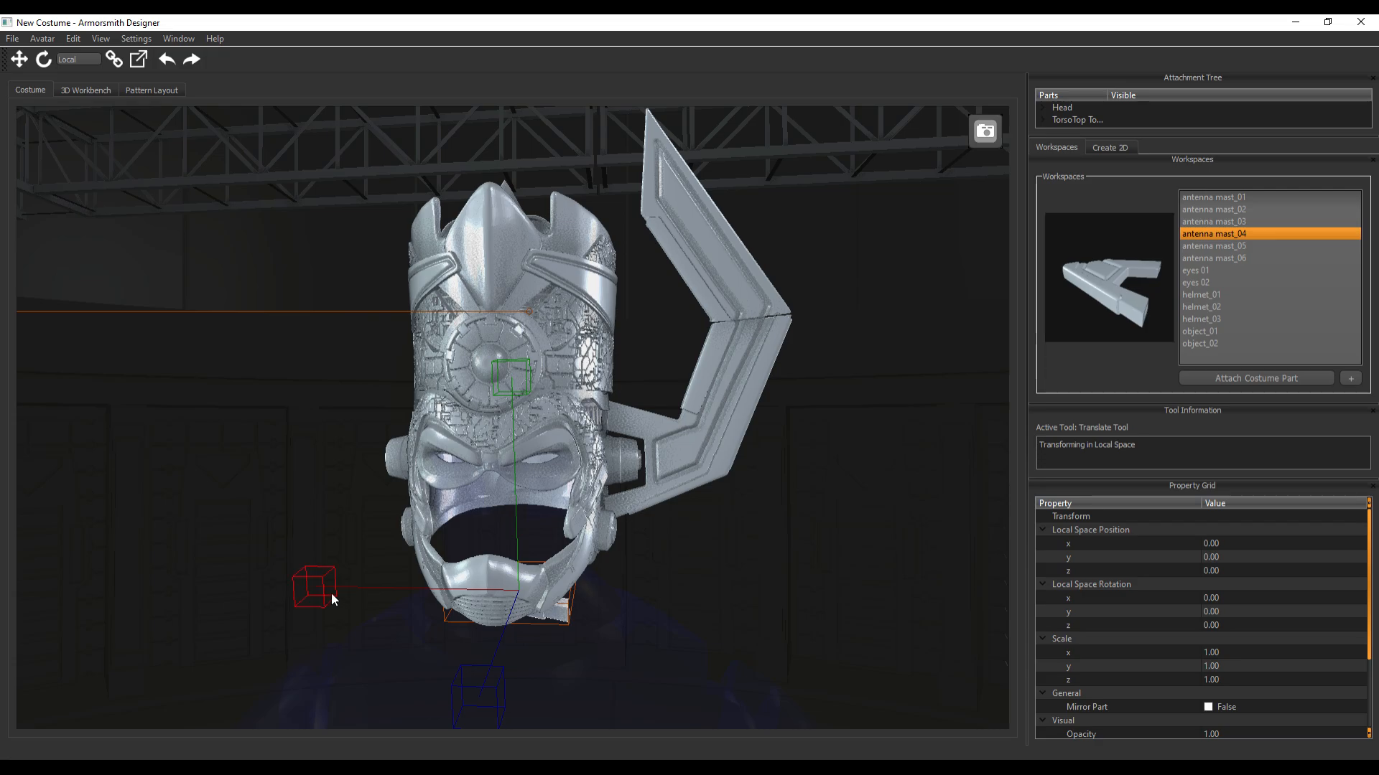
pyautogui.moveTo(328, 592); pyautogui.dragTo(168, 573)
pyautogui.moveTo(202, 547); pyautogui.dragTo(209, 451, button='middle')
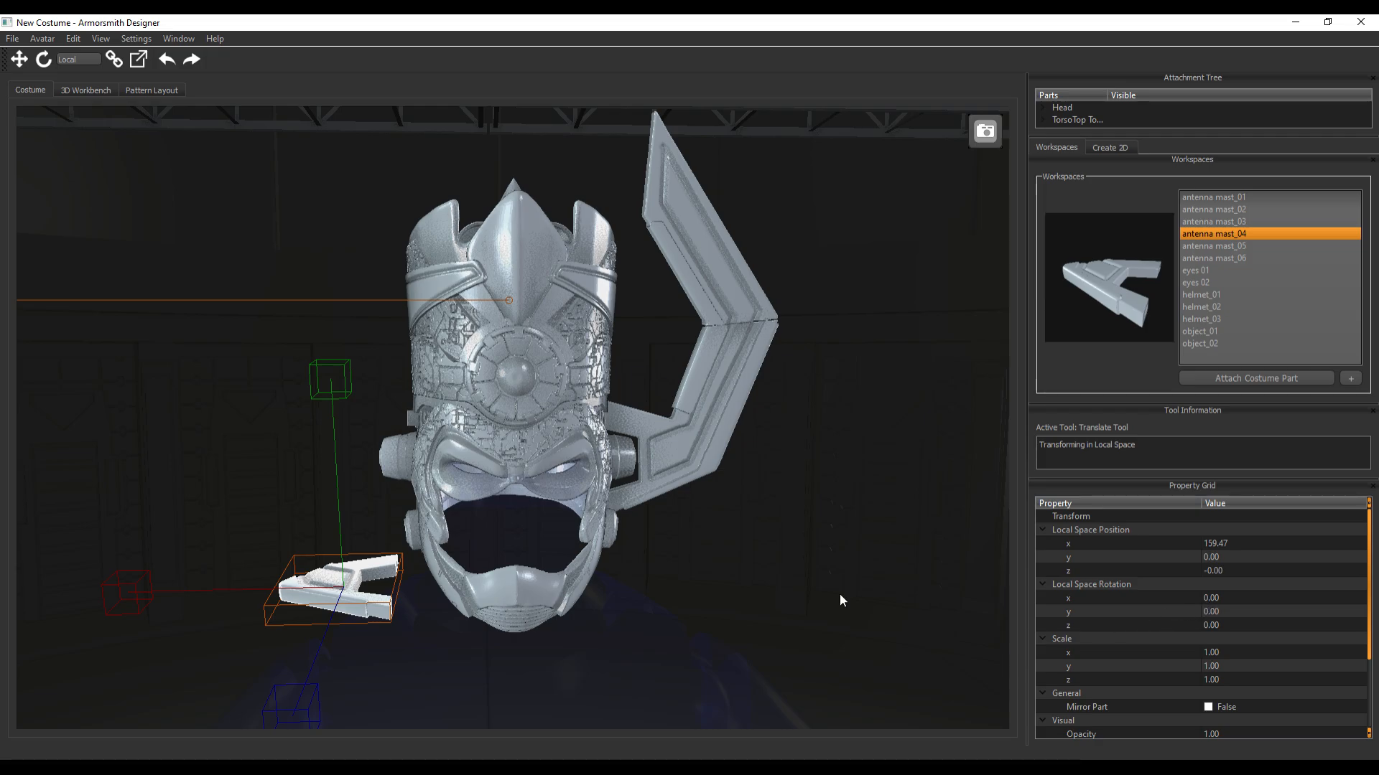
# Set the local X rotation of antenna mast_04 to -90 degrees so it stands upright
pyautogui.press('e')
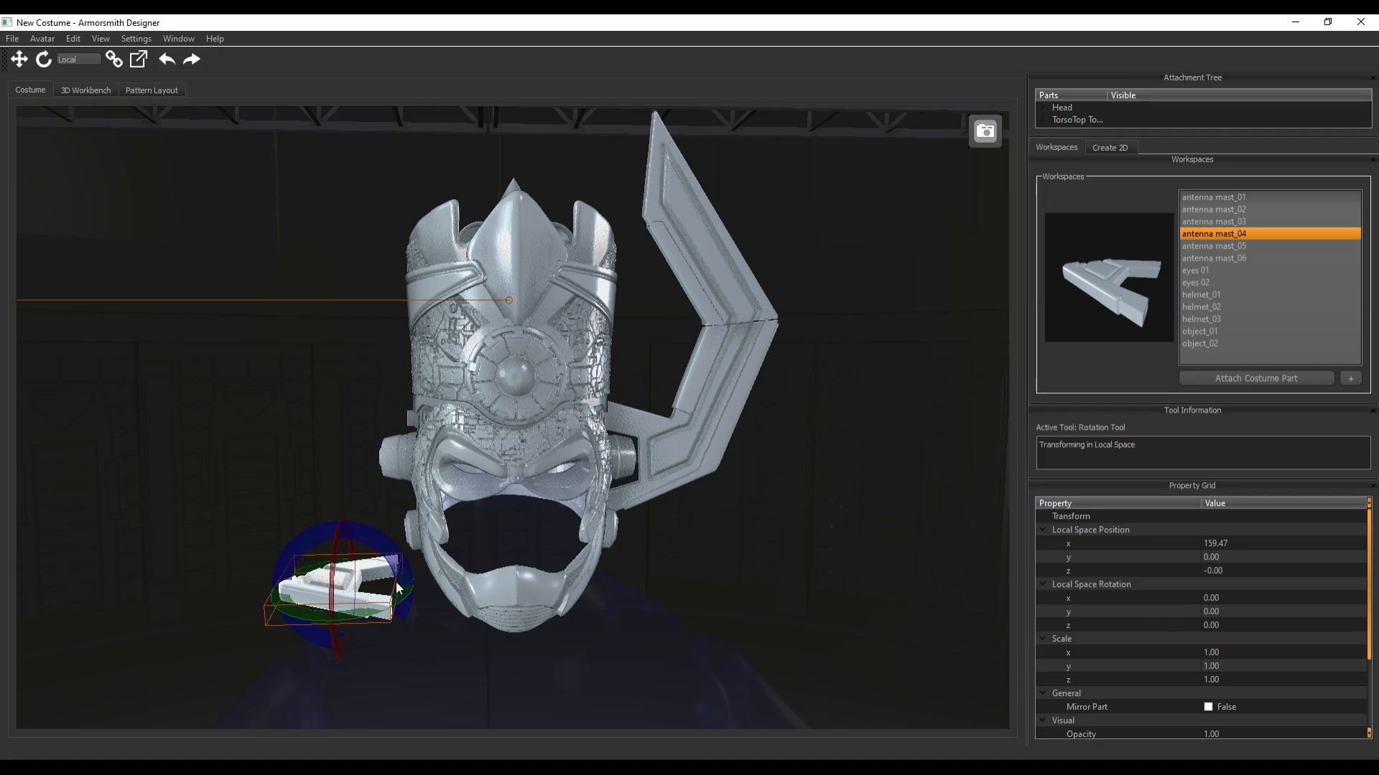
pyautogui.click(1209, 596)
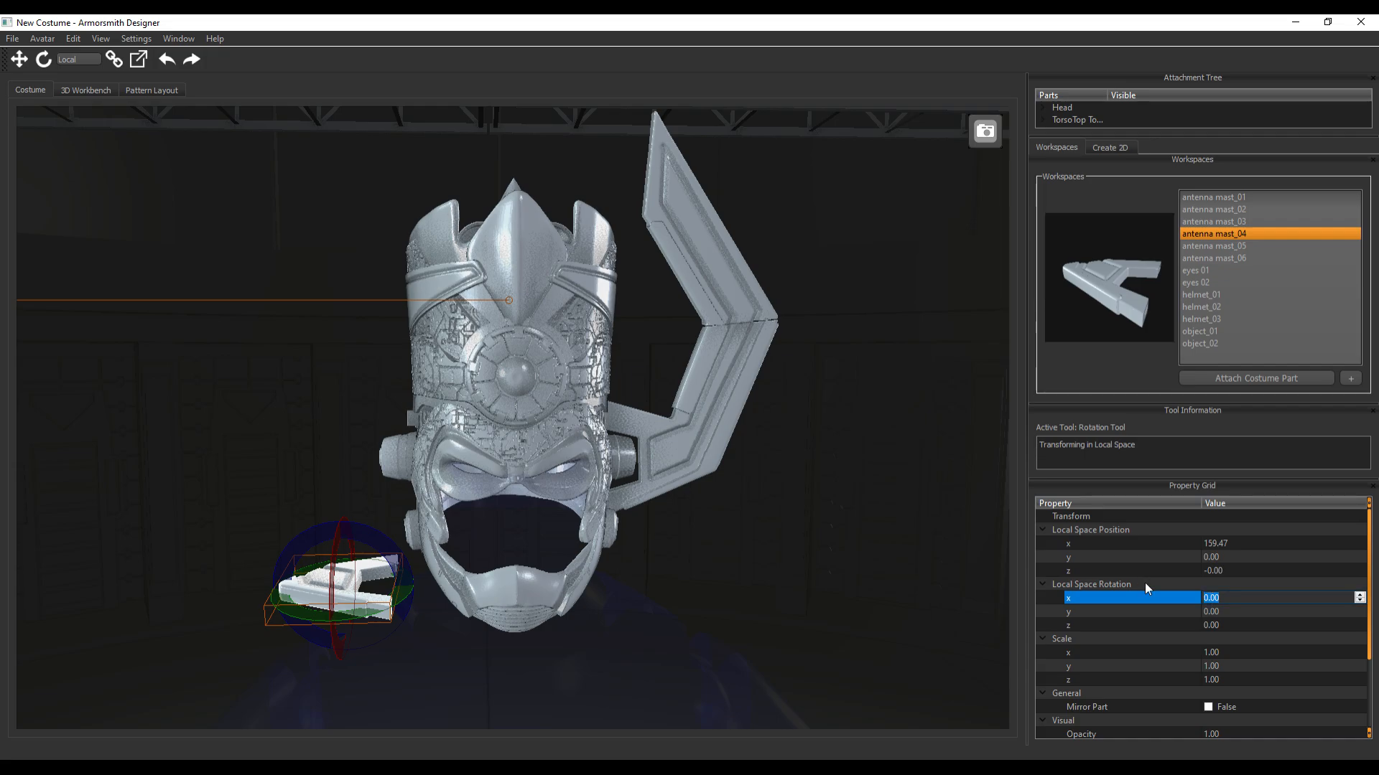
pyautogui.write('90')
pyautogui.press('Return')
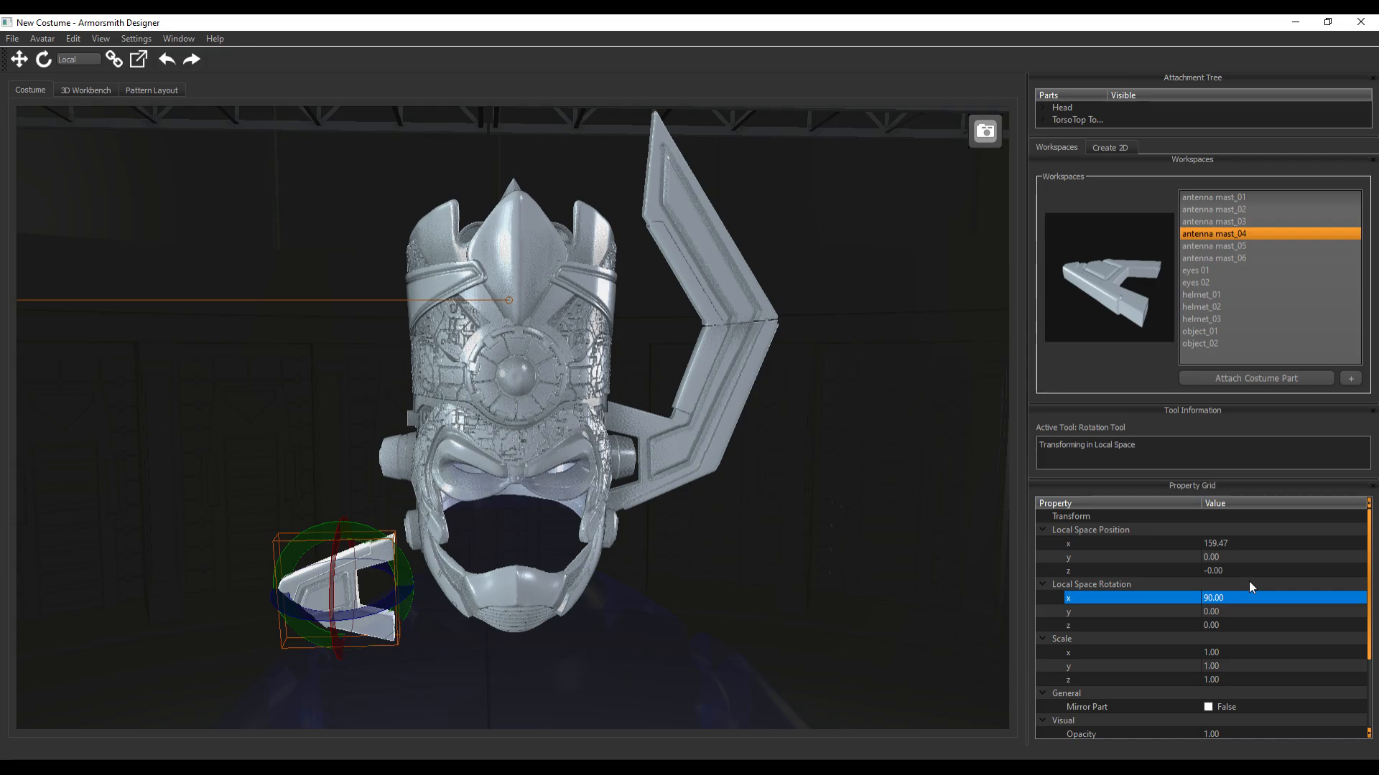
pyautogui.press('Return')
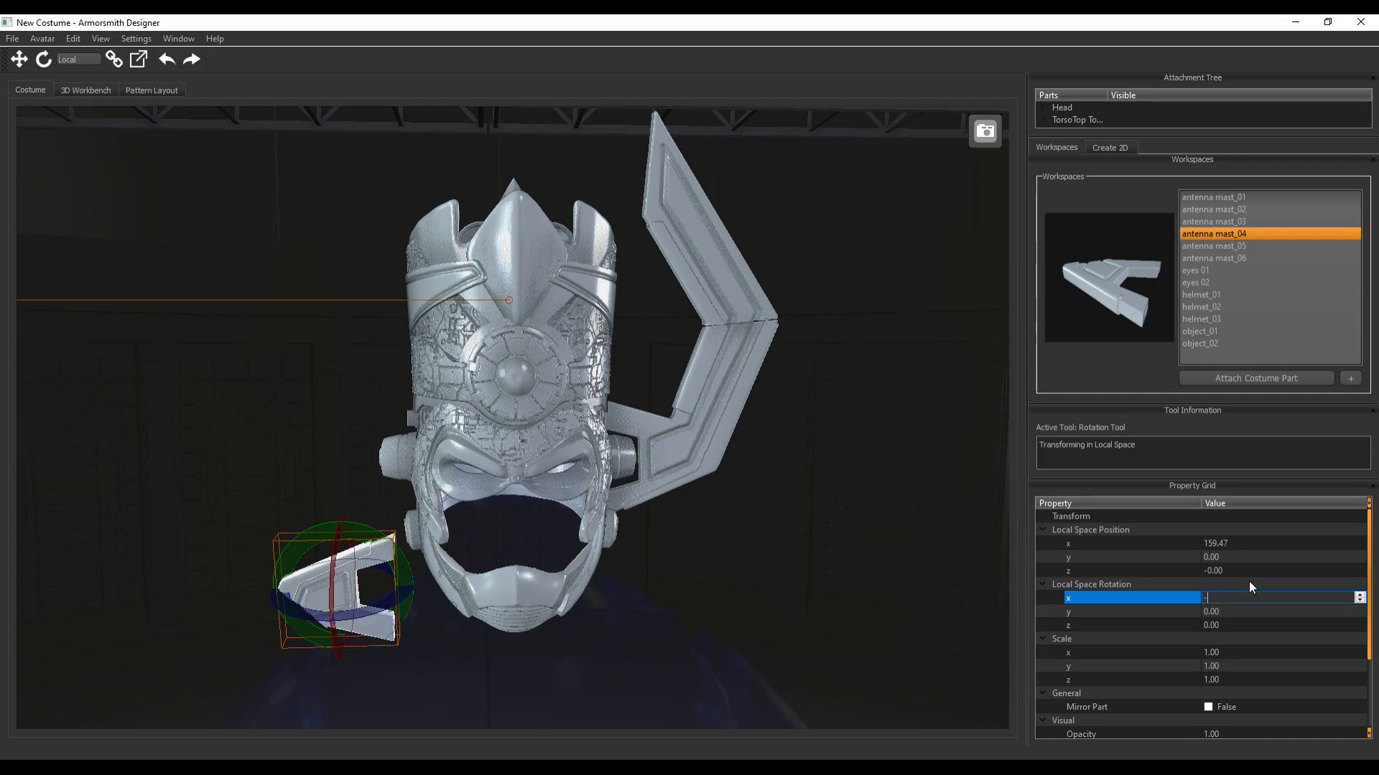
pyautogui.press('Return')
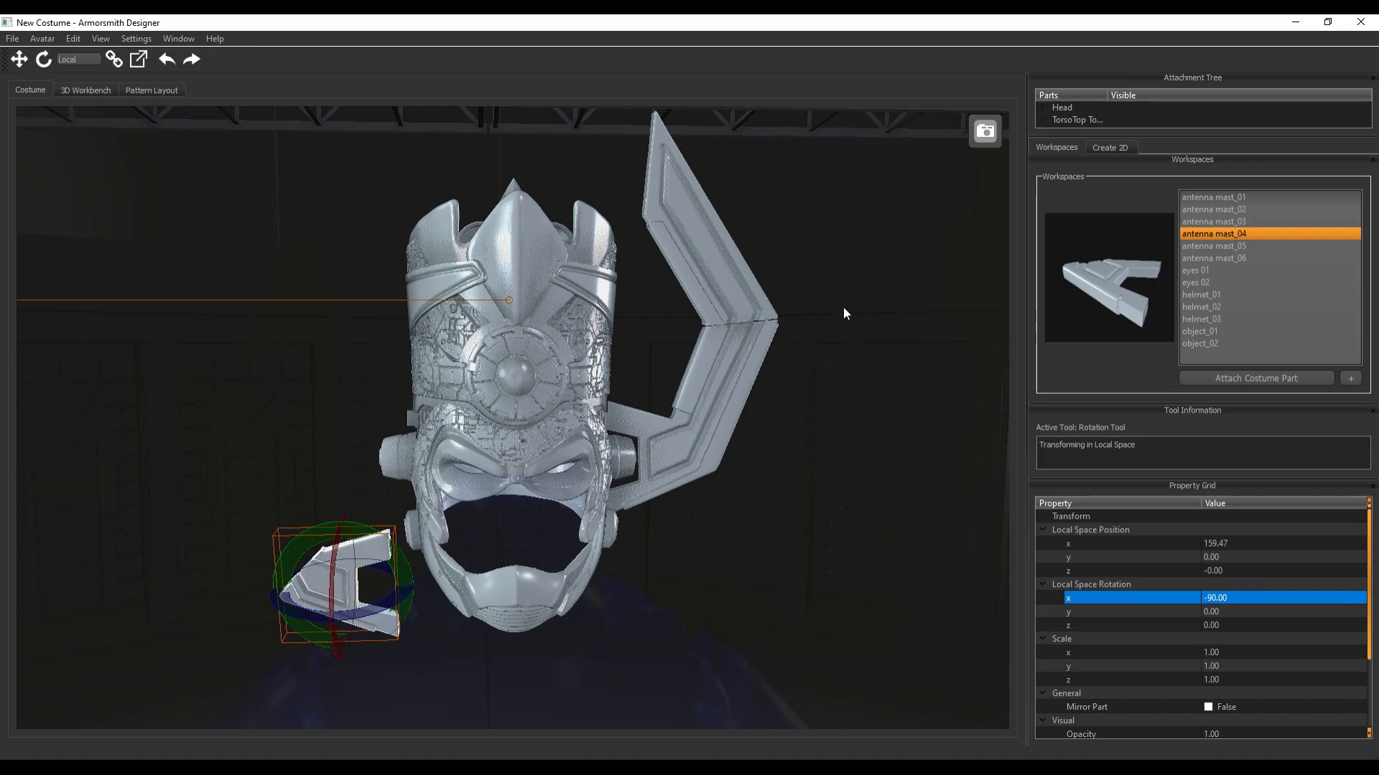
# Raise antenna mast_04 to ear height and bring it in against the ear part, to about X 127.2, Y 115.8
pyautogui.press('w')
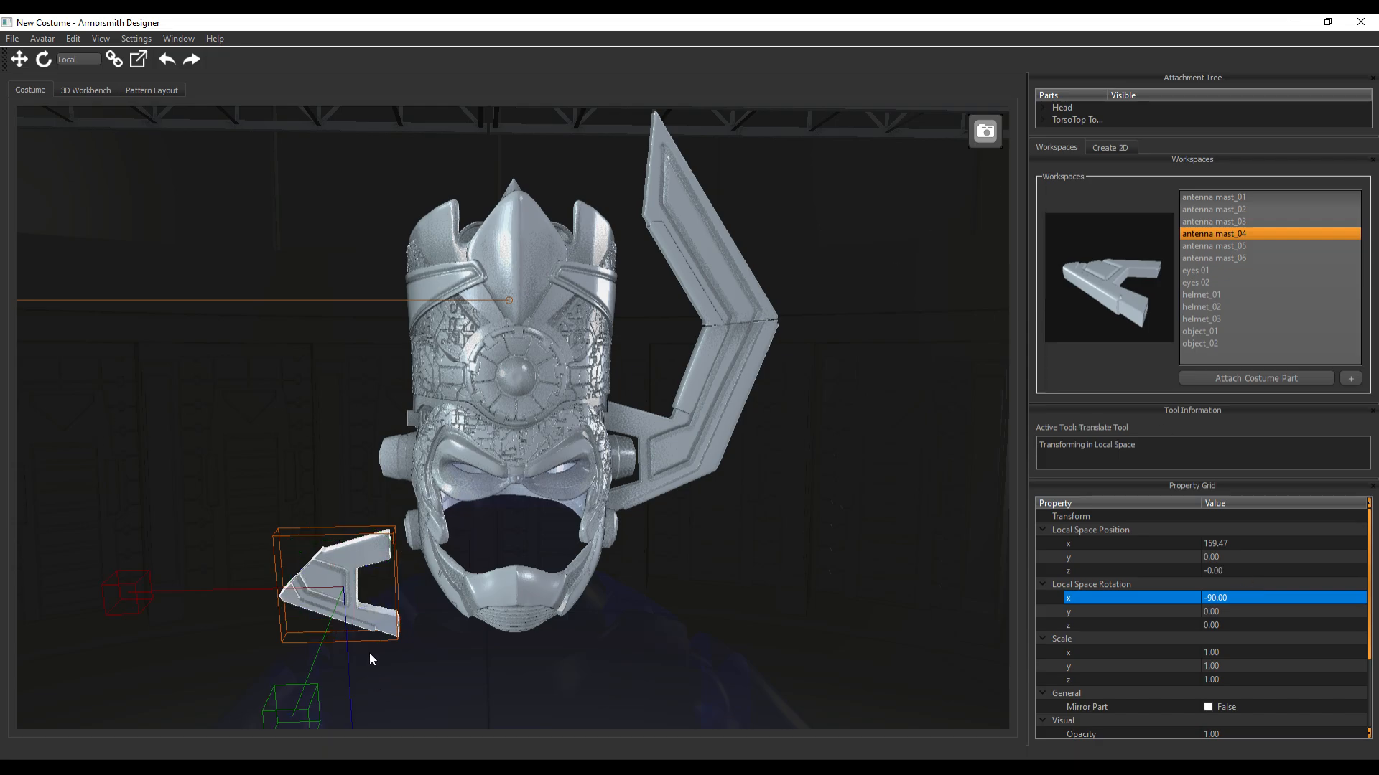
pyautogui.scroll(-3, 369, 646)
pyautogui.moveTo(417, 623); pyautogui.dragTo(420, 560)
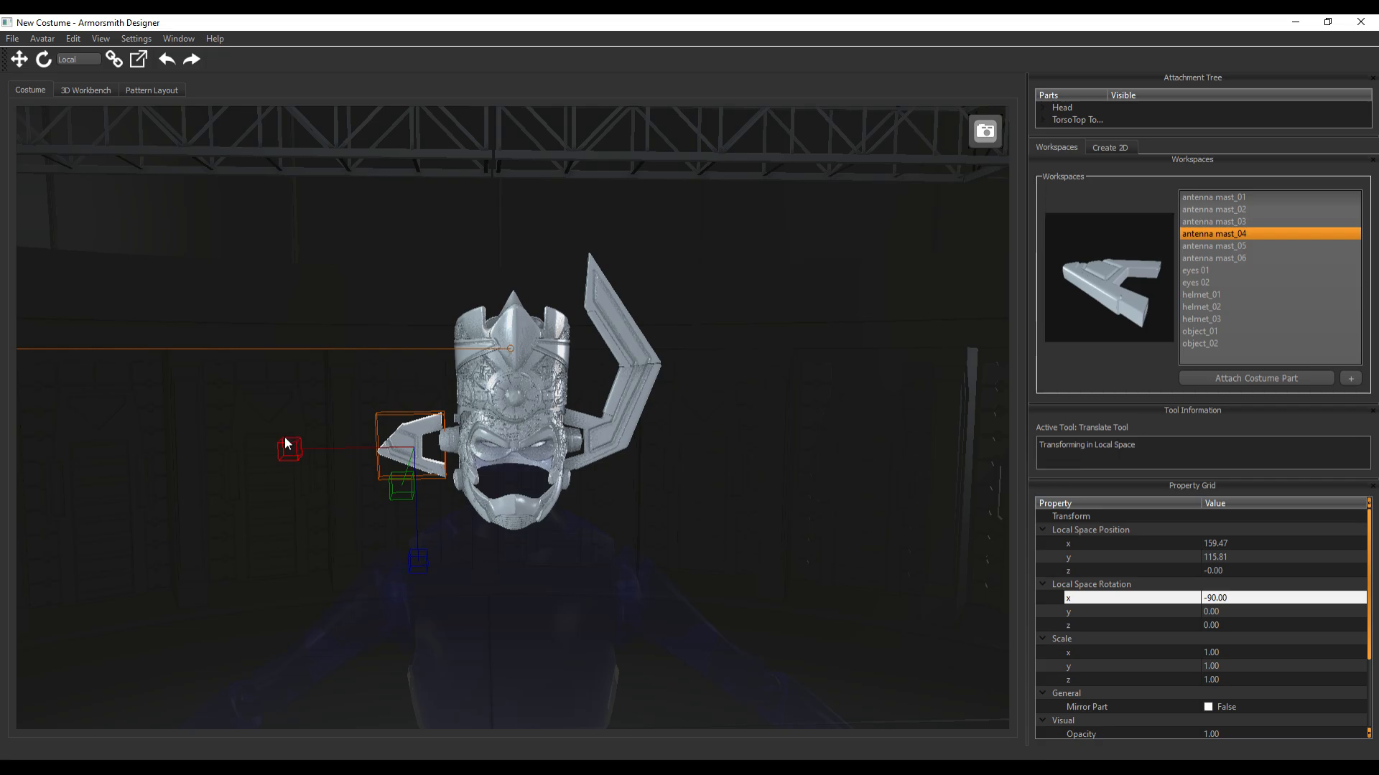
pyautogui.moveTo(286, 443); pyautogui.dragTo(309, 445)
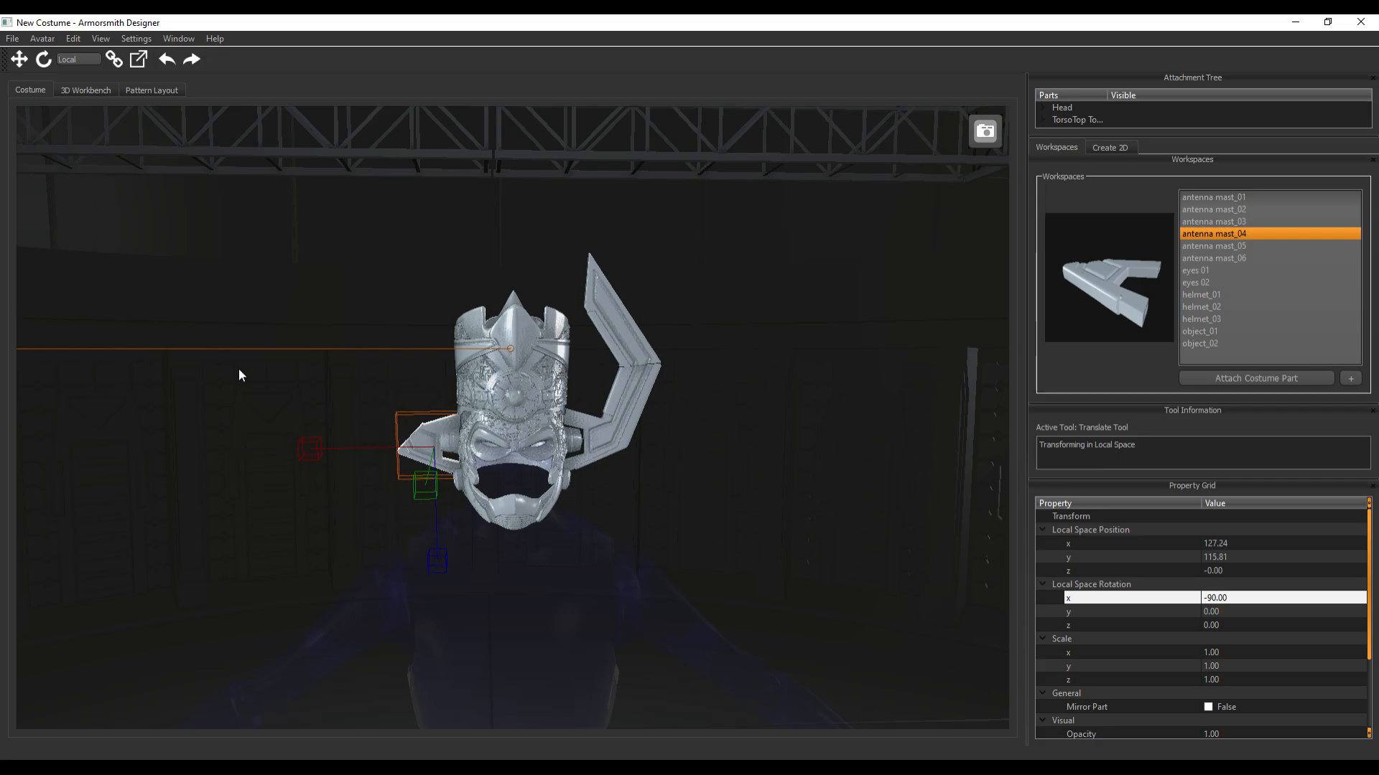
# Tilt antenna mast_04 about its local X axis to about -83 degrees, checking the lean from the side of the head
pyautogui.moveTo(238, 370); pyautogui.dragTo(348, 339, button='middle')
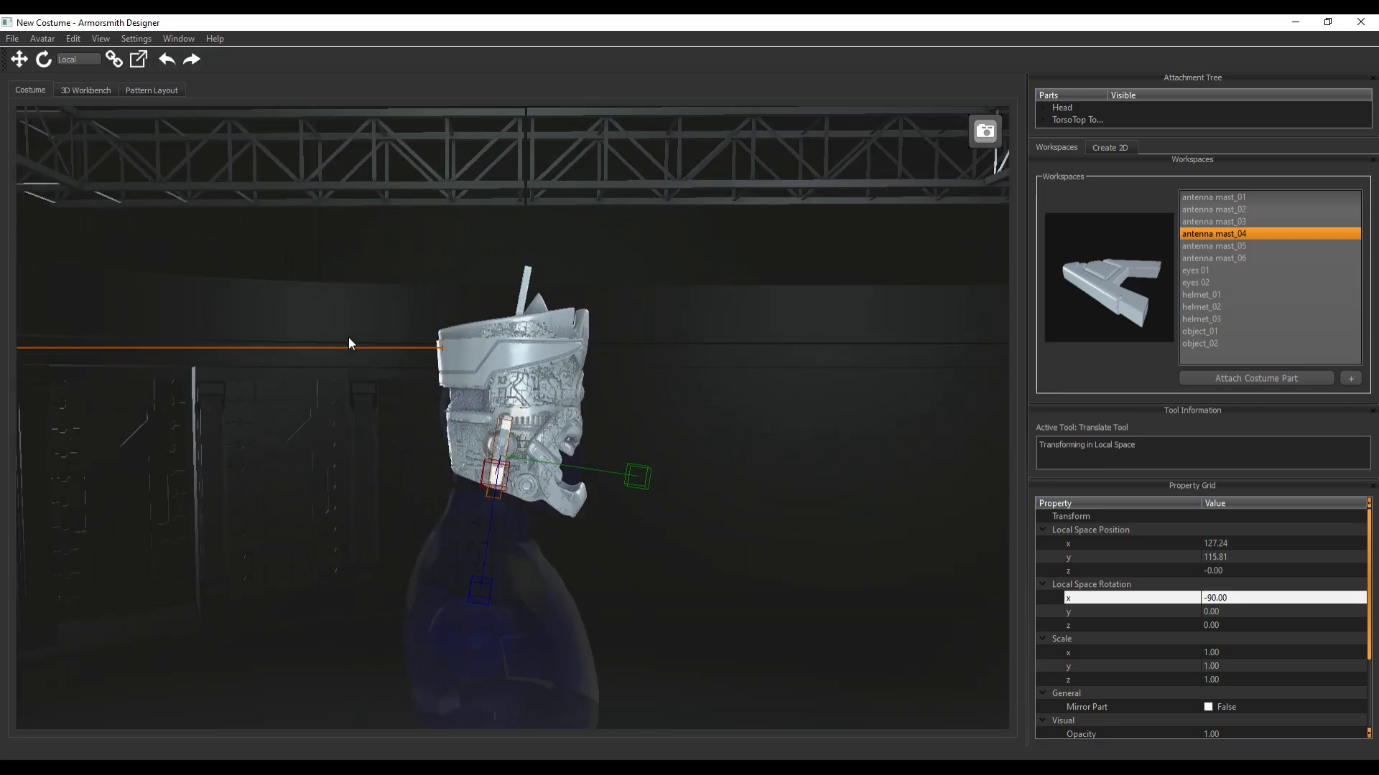
pyautogui.scroll(7, 382, 456)
pyautogui.scroll(-1, 381, 453)
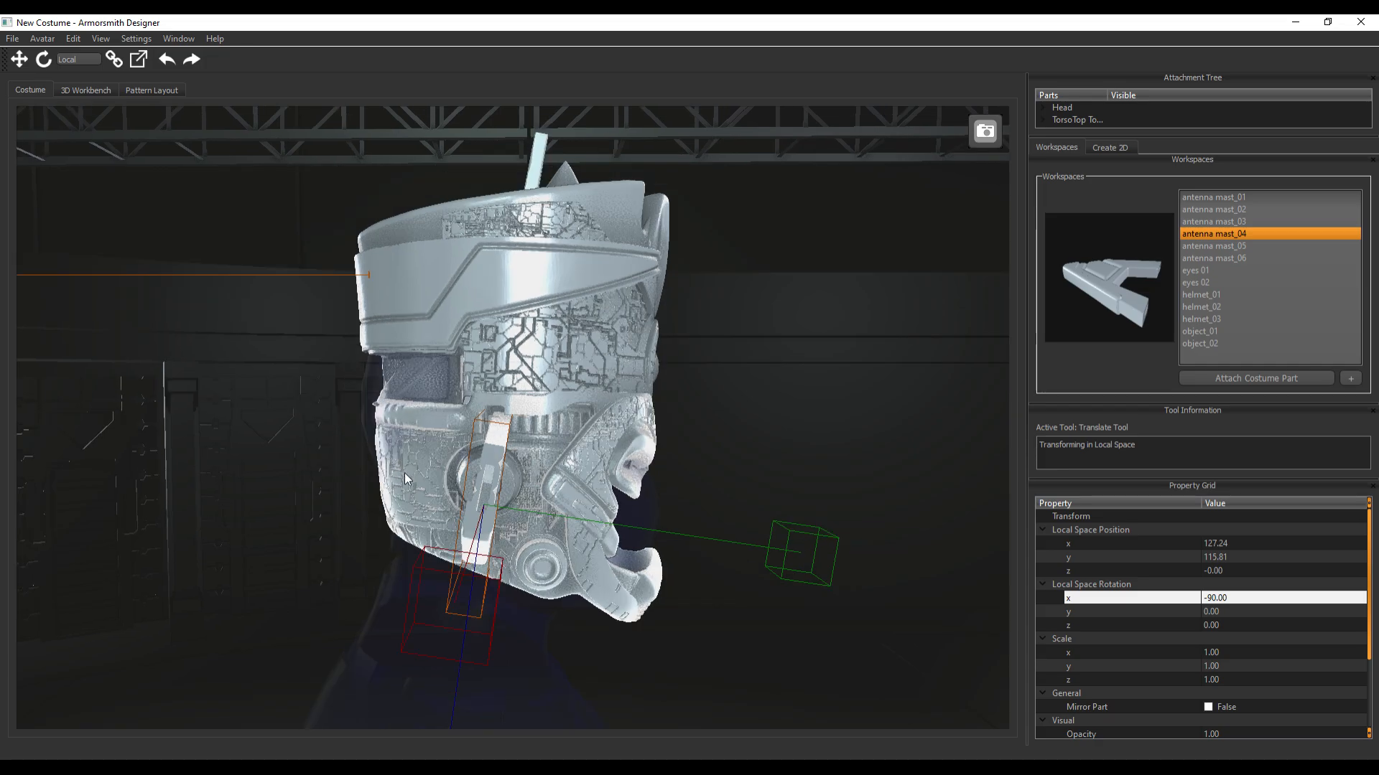
pyautogui.click(497, 456)
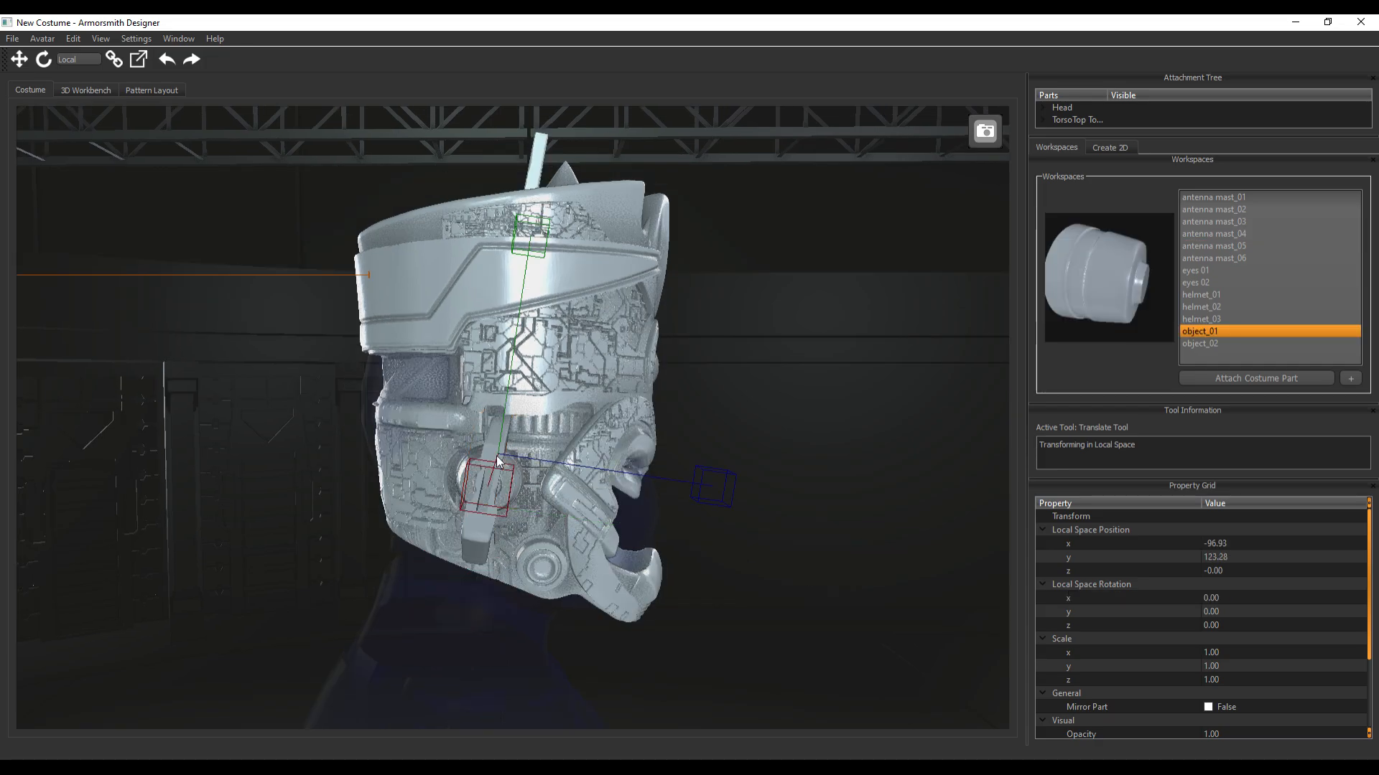
pyautogui.press('e')
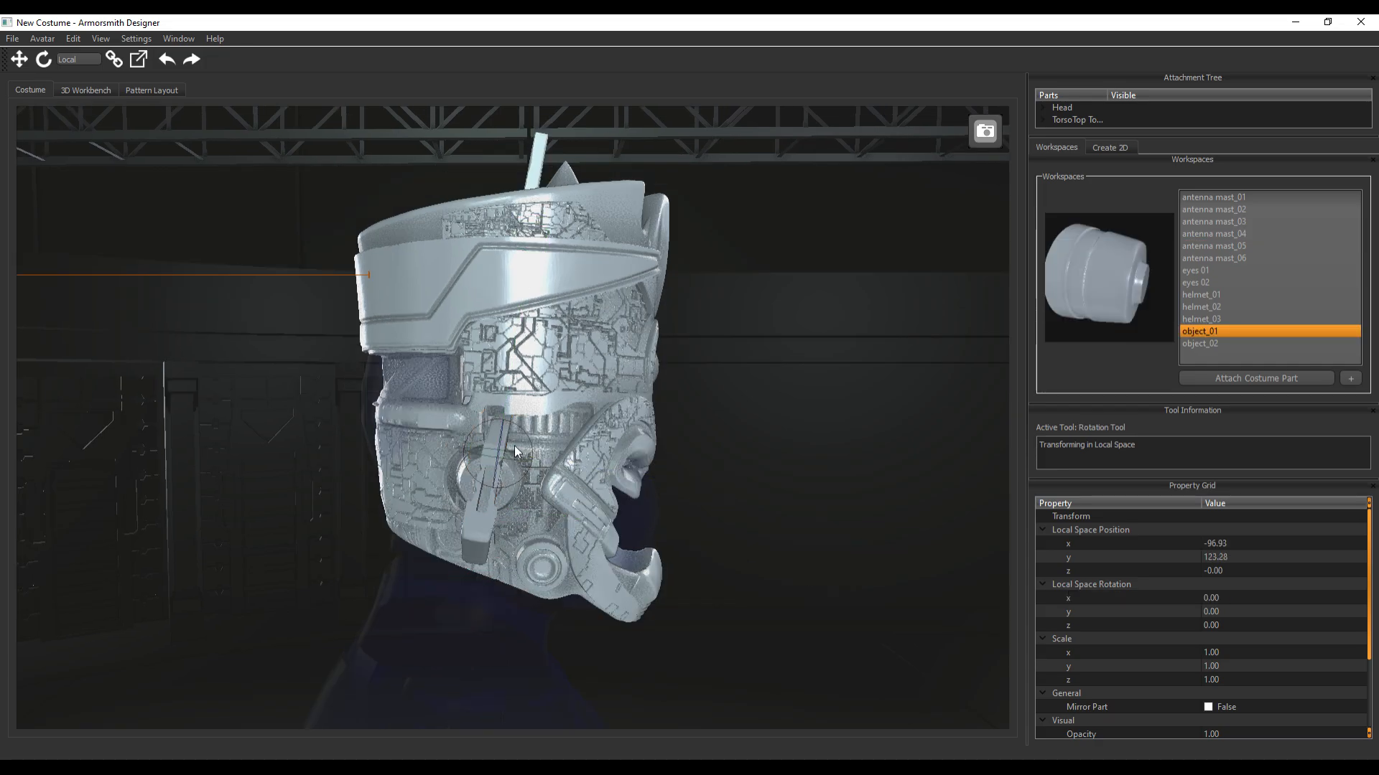
pyautogui.moveTo(198, 512); pyautogui.dragTo(266, 508, button='middle')
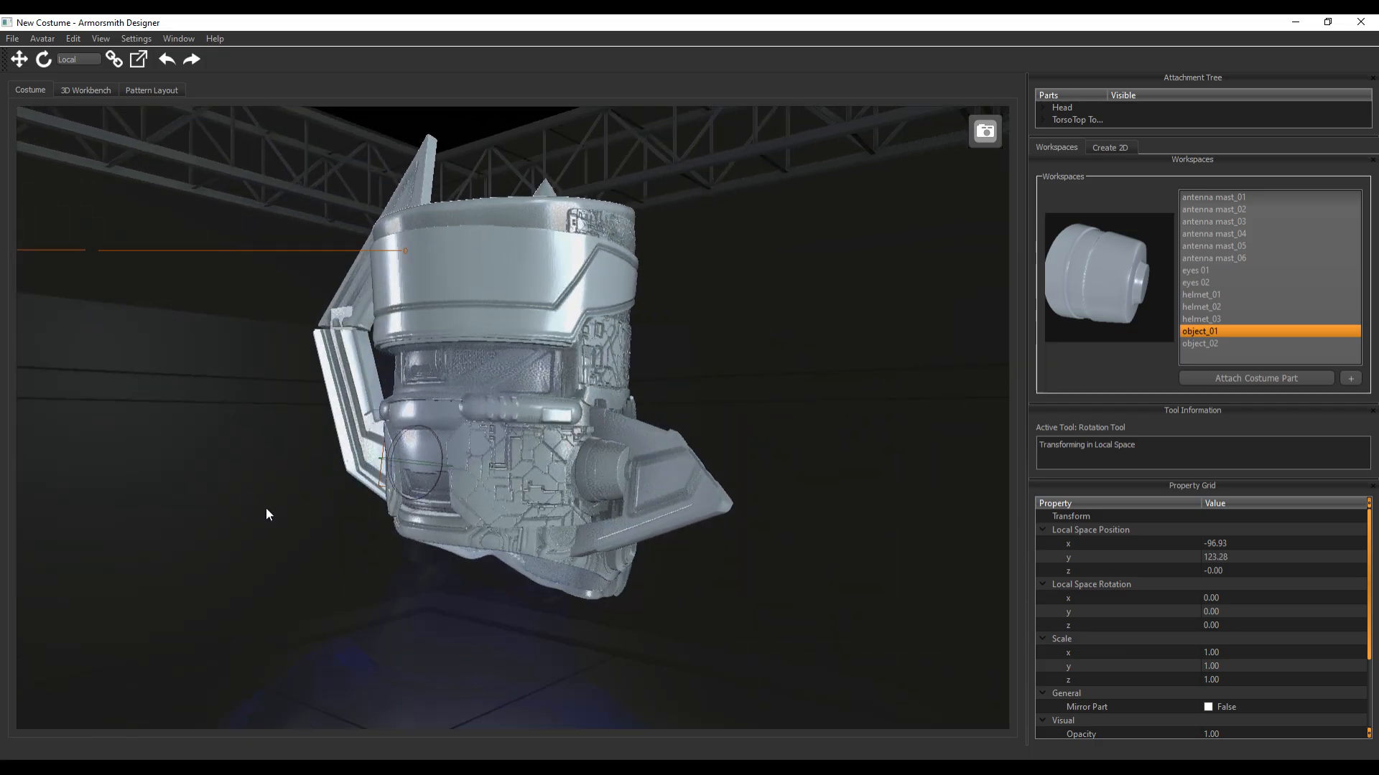
pyautogui.click(682, 484)
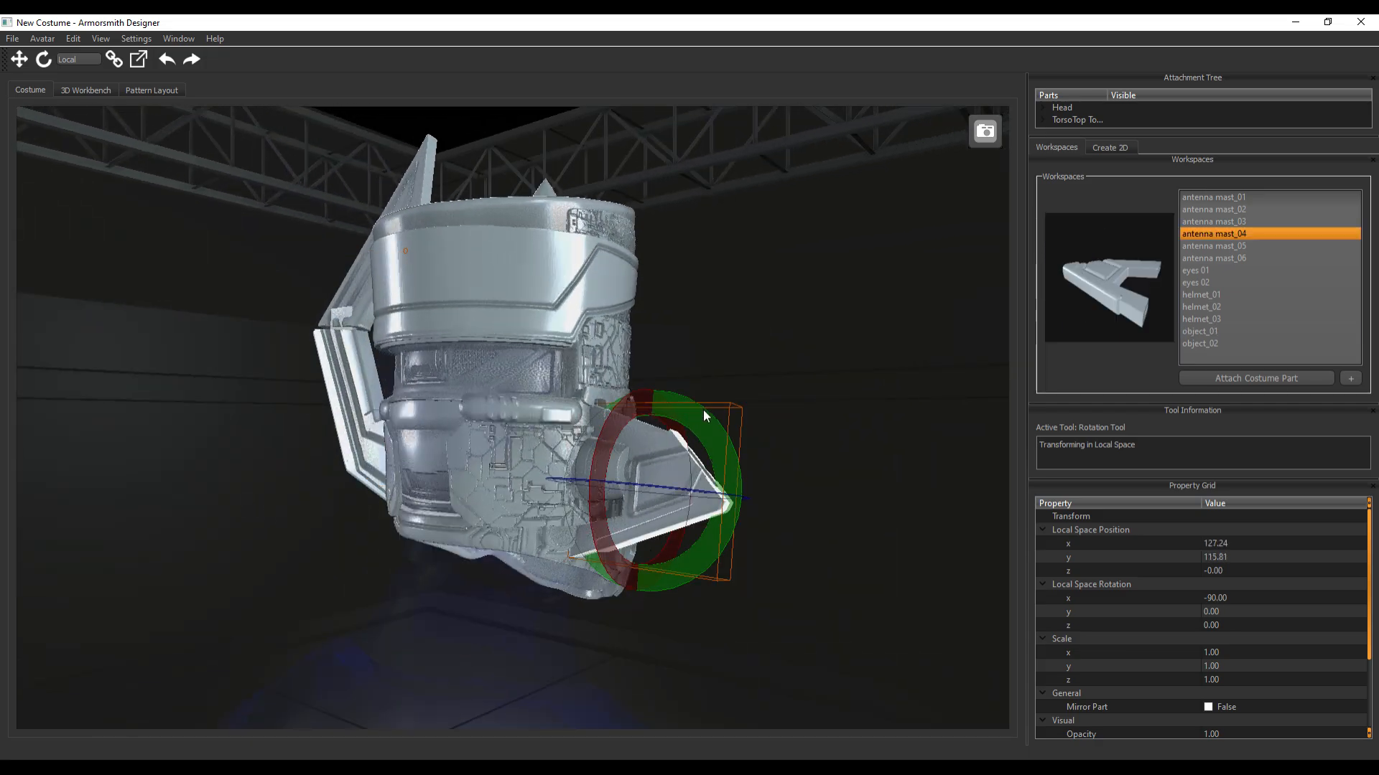
pyautogui.moveTo(703, 415); pyautogui.dragTo(752, 429, button='middle')
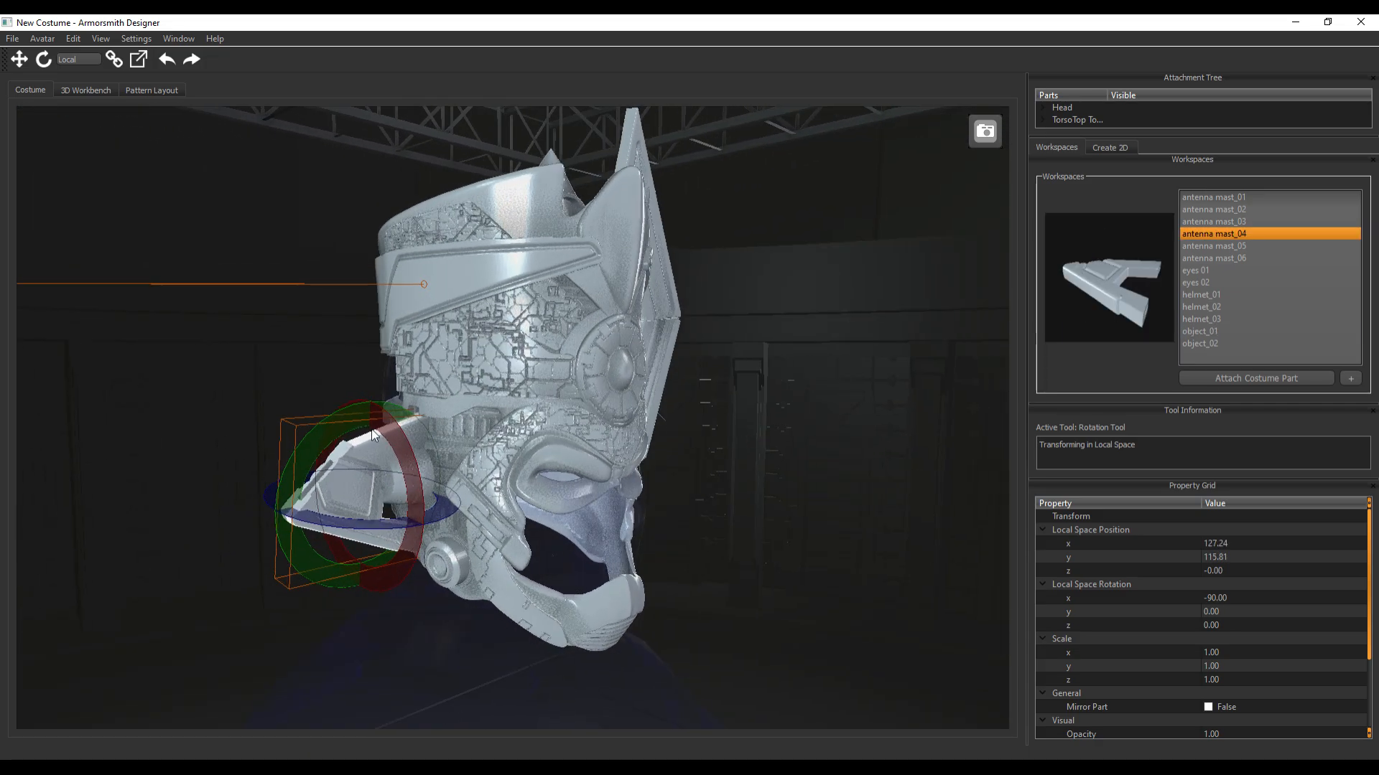
pyautogui.moveTo(389, 428); pyautogui.dragTo(376, 416)
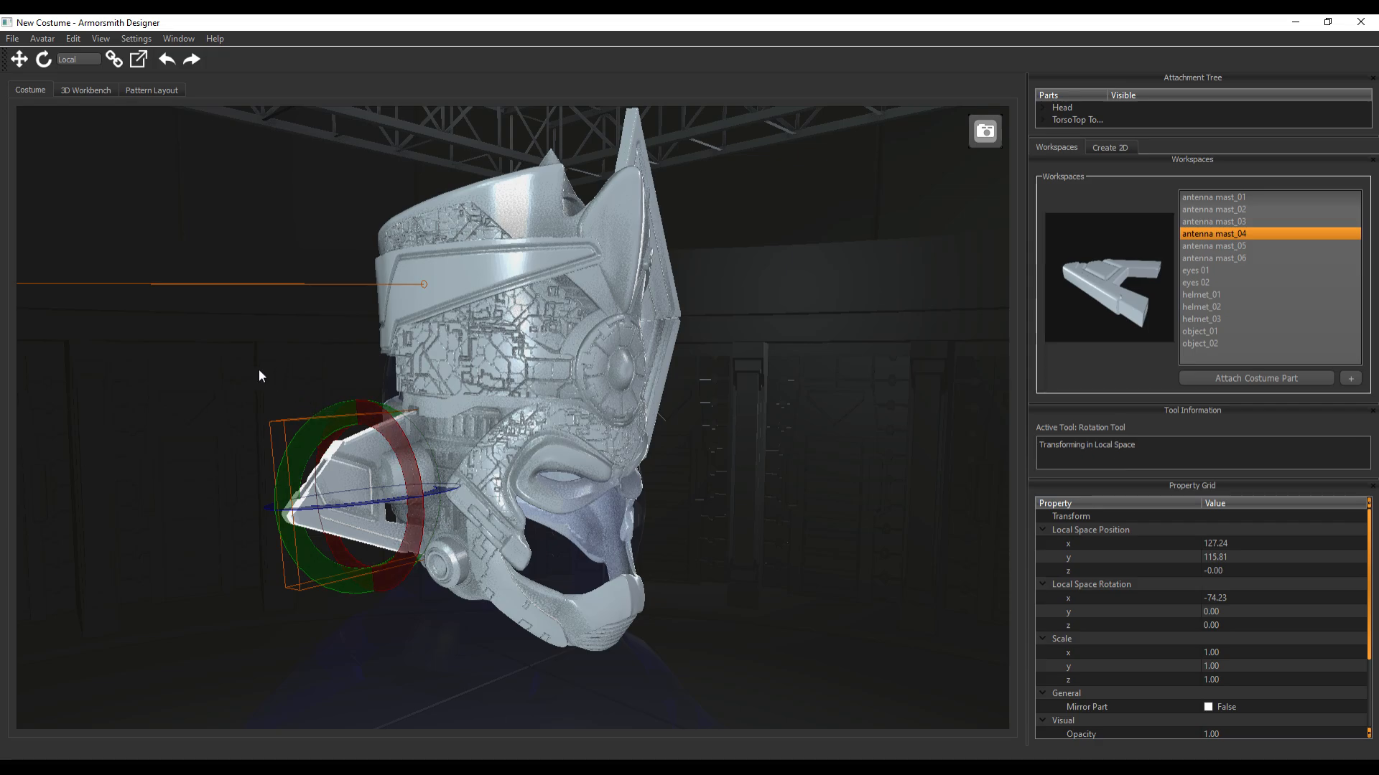
pyautogui.moveTo(260, 375); pyautogui.dragTo(544, 408, button='middle')
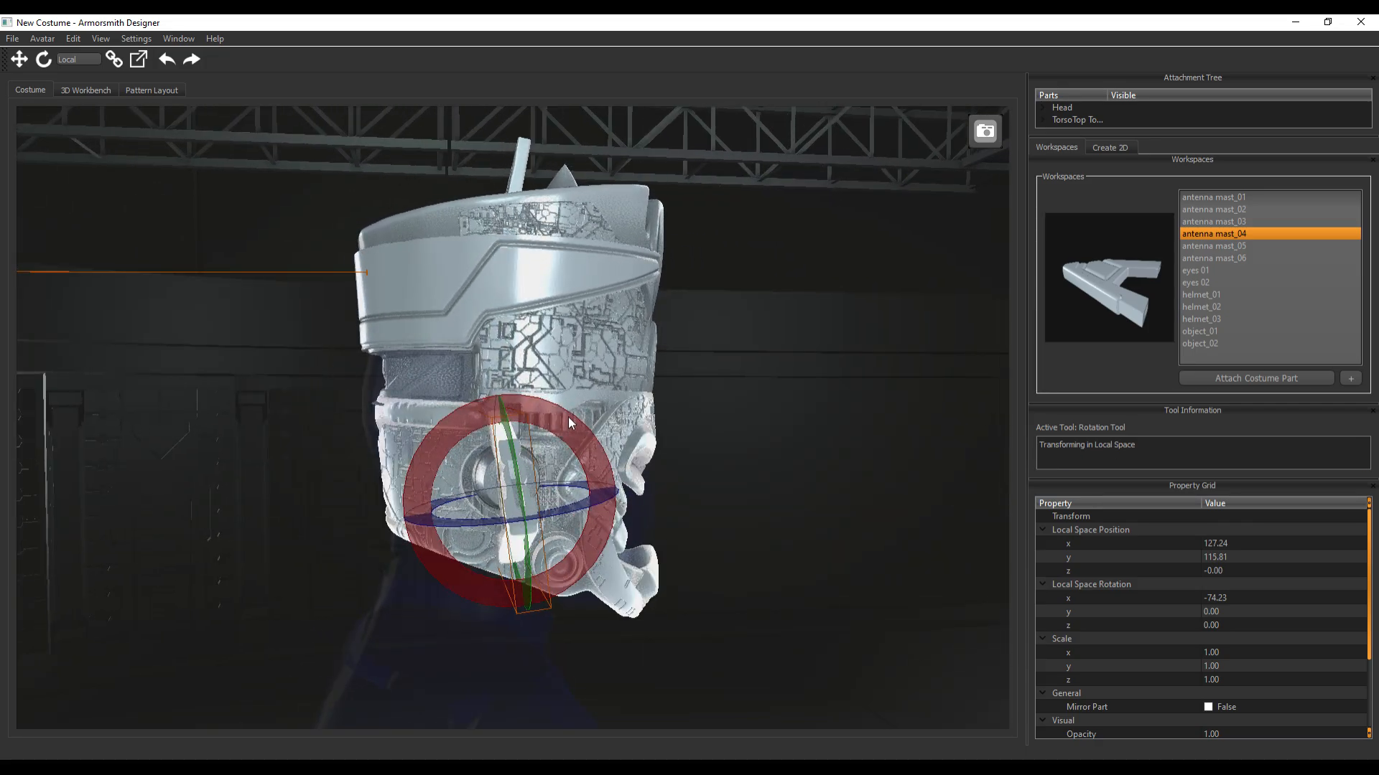
pyautogui.moveTo(567, 416); pyautogui.dragTo(580, 425)
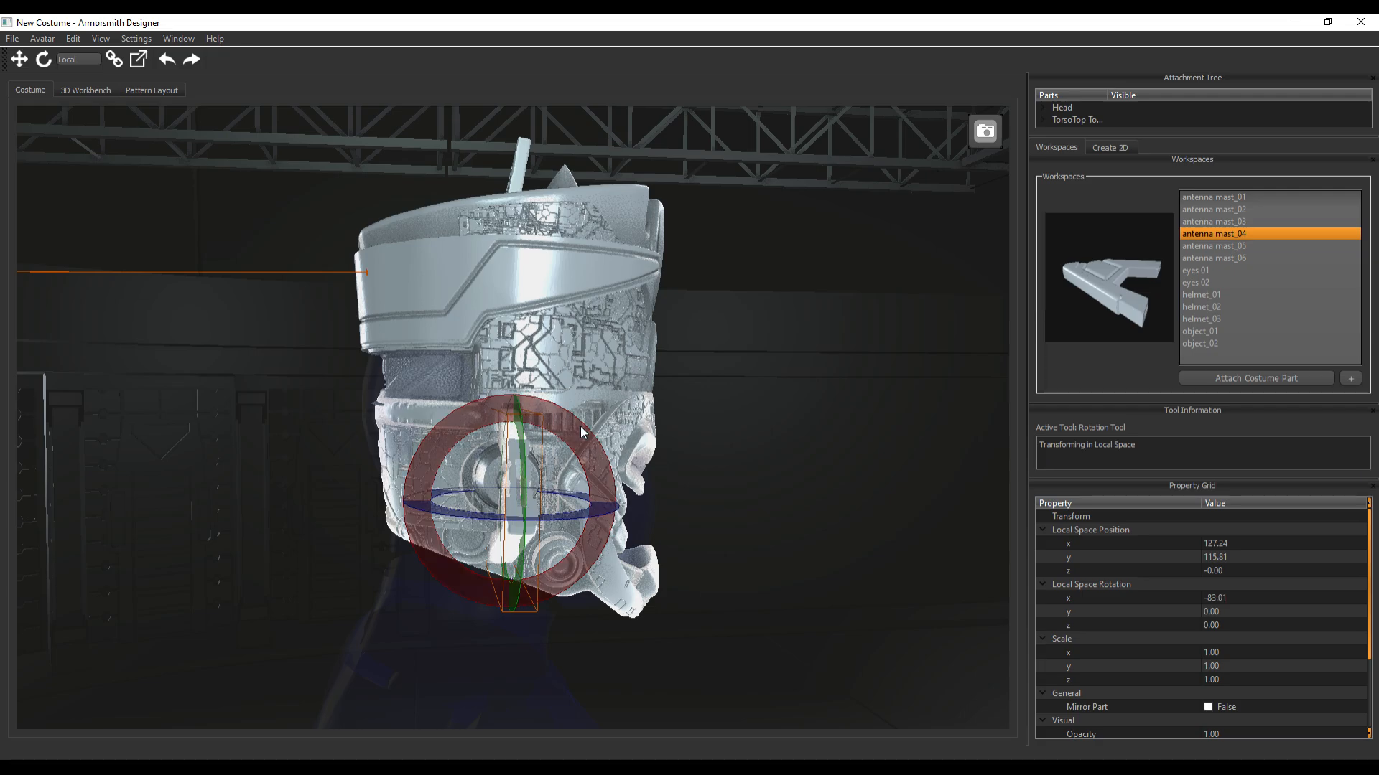
pyautogui.click(636, 541)
pyautogui.click(531, 512)
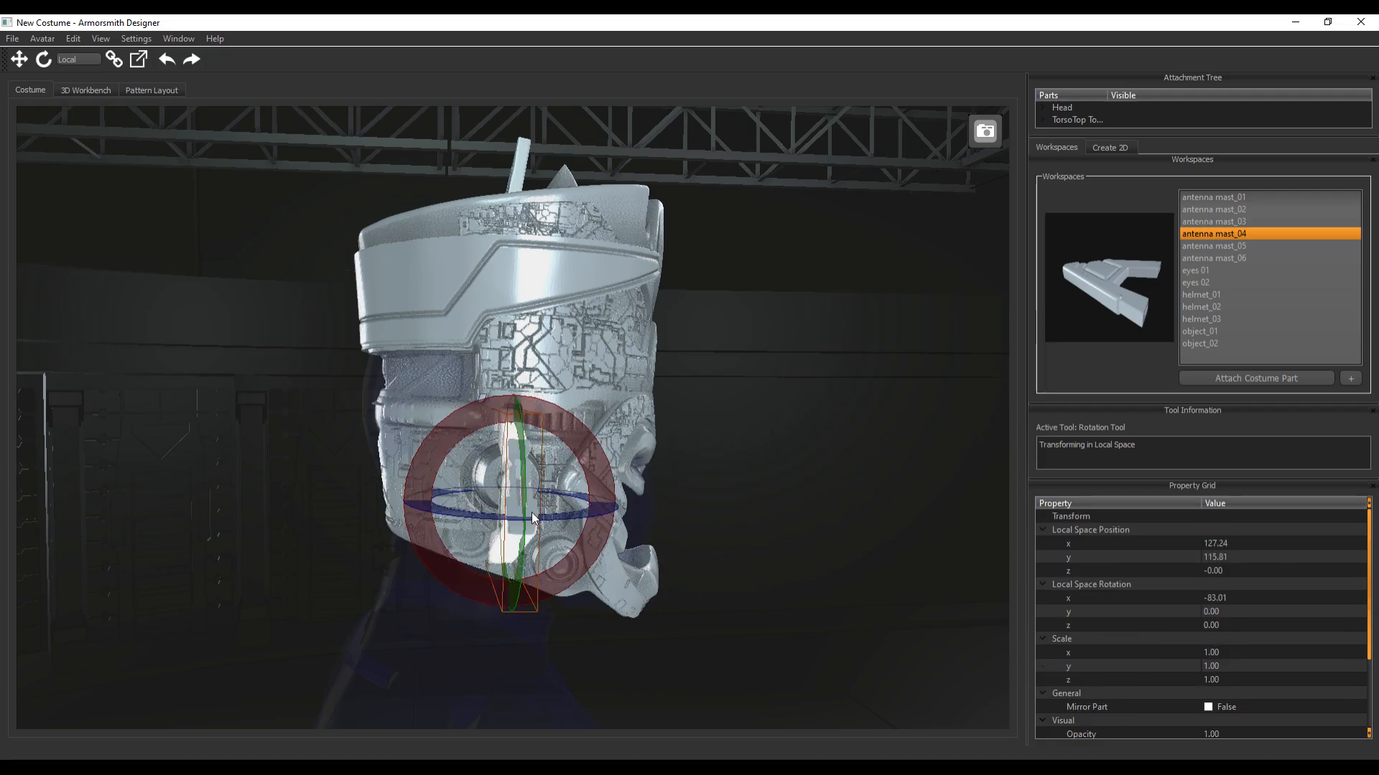
# Shift antenna mast_04 to about Y 122.7 and Z 1.2 so it lines up with the ear part, and deselect it
pyautogui.press('w')
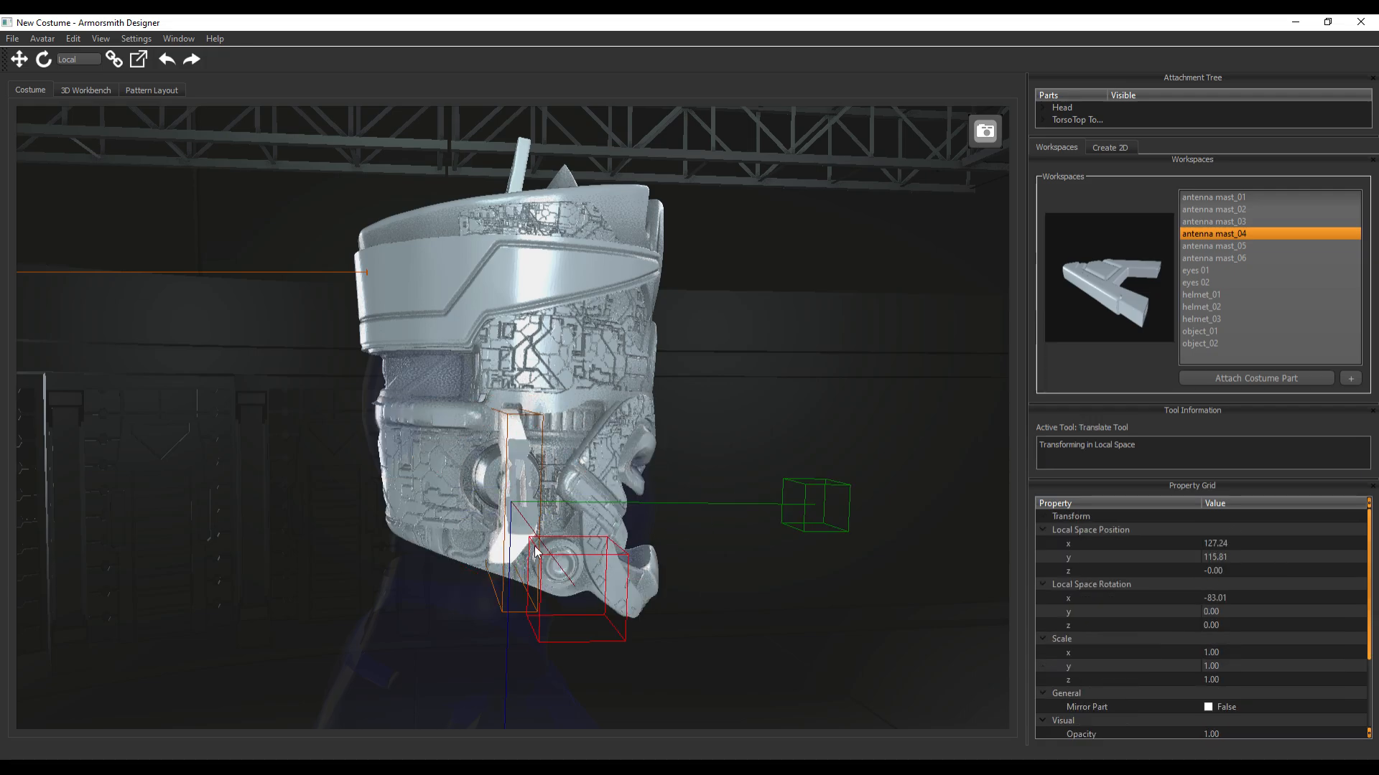
pyautogui.moveTo(815, 500); pyautogui.dragTo(819, 506)
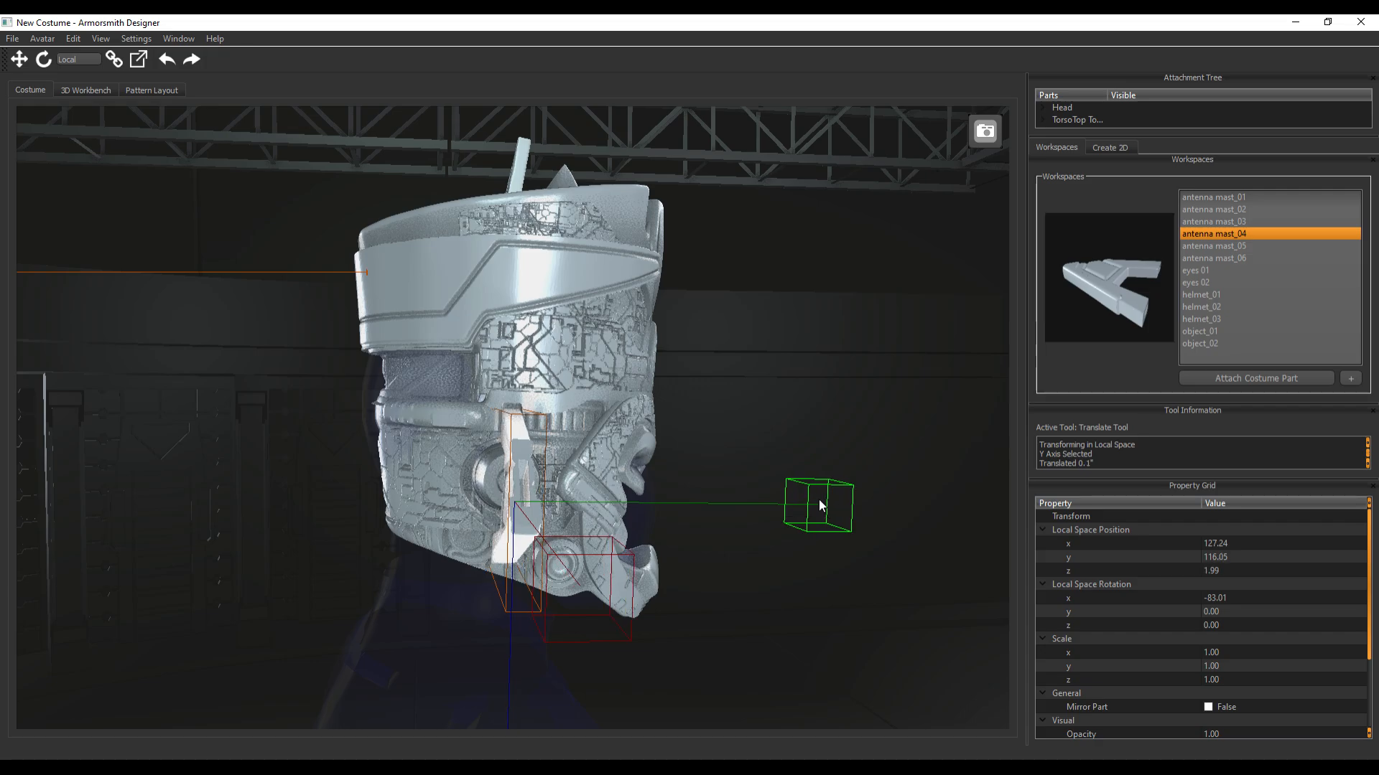
pyautogui.scroll(-3, 528, 646)
pyautogui.moveTo(517, 660); pyautogui.dragTo(520, 648)
pyautogui.moveTo(897, 583); pyautogui.dragTo(822, 611, button='middle')
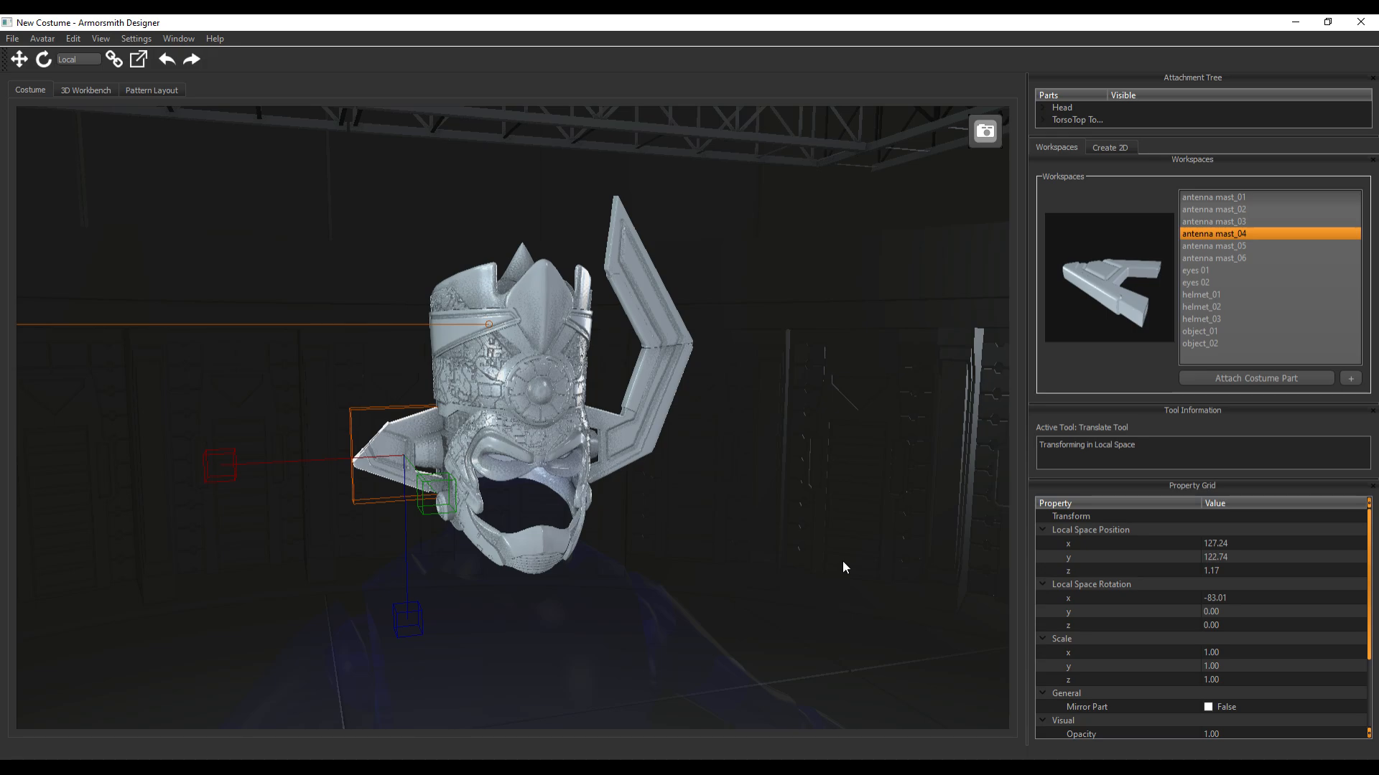
pyautogui.click(705, 585)
# Attach antenna mast_05 to the head at the chin and select the new part
pyautogui.click(1209, 244)
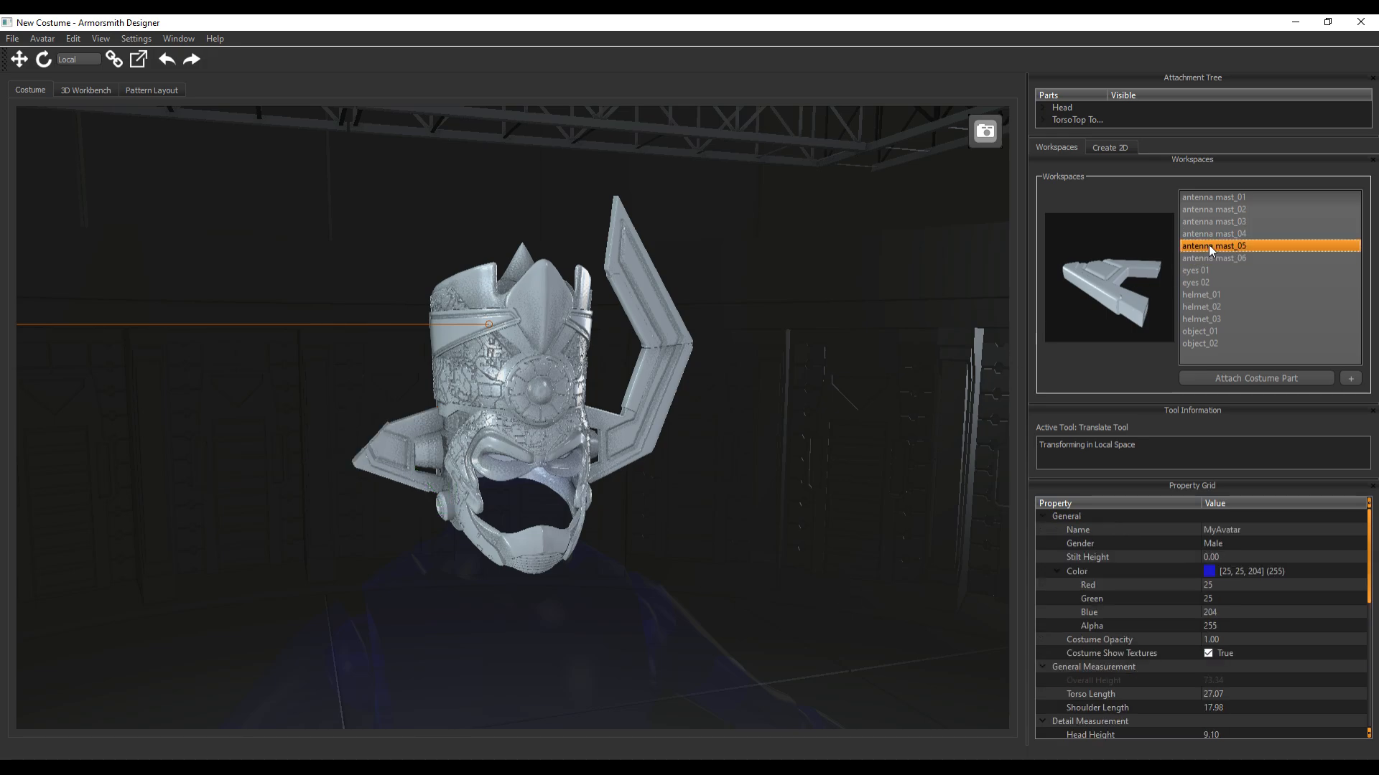
pyautogui.click(1239, 377)
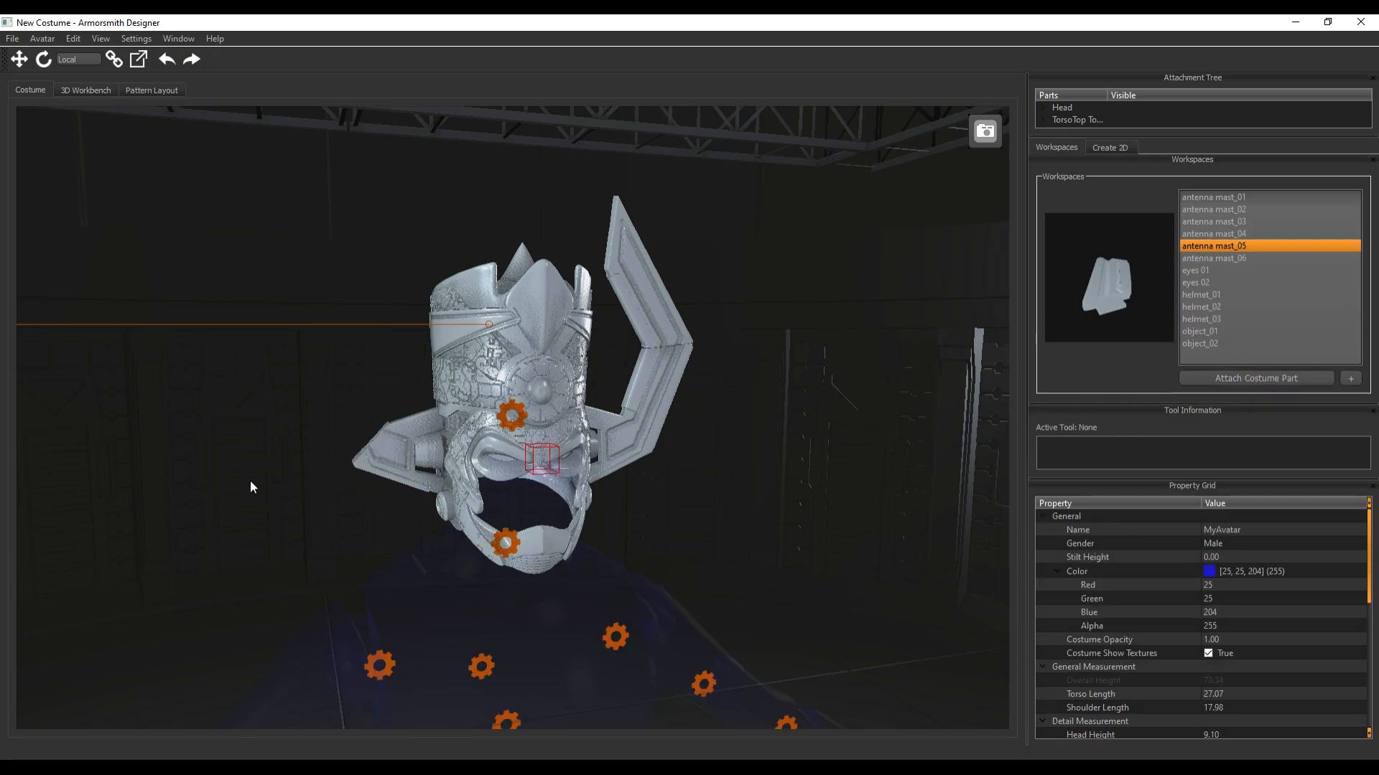
pyautogui.click(503, 544)
pyautogui.click(506, 528)
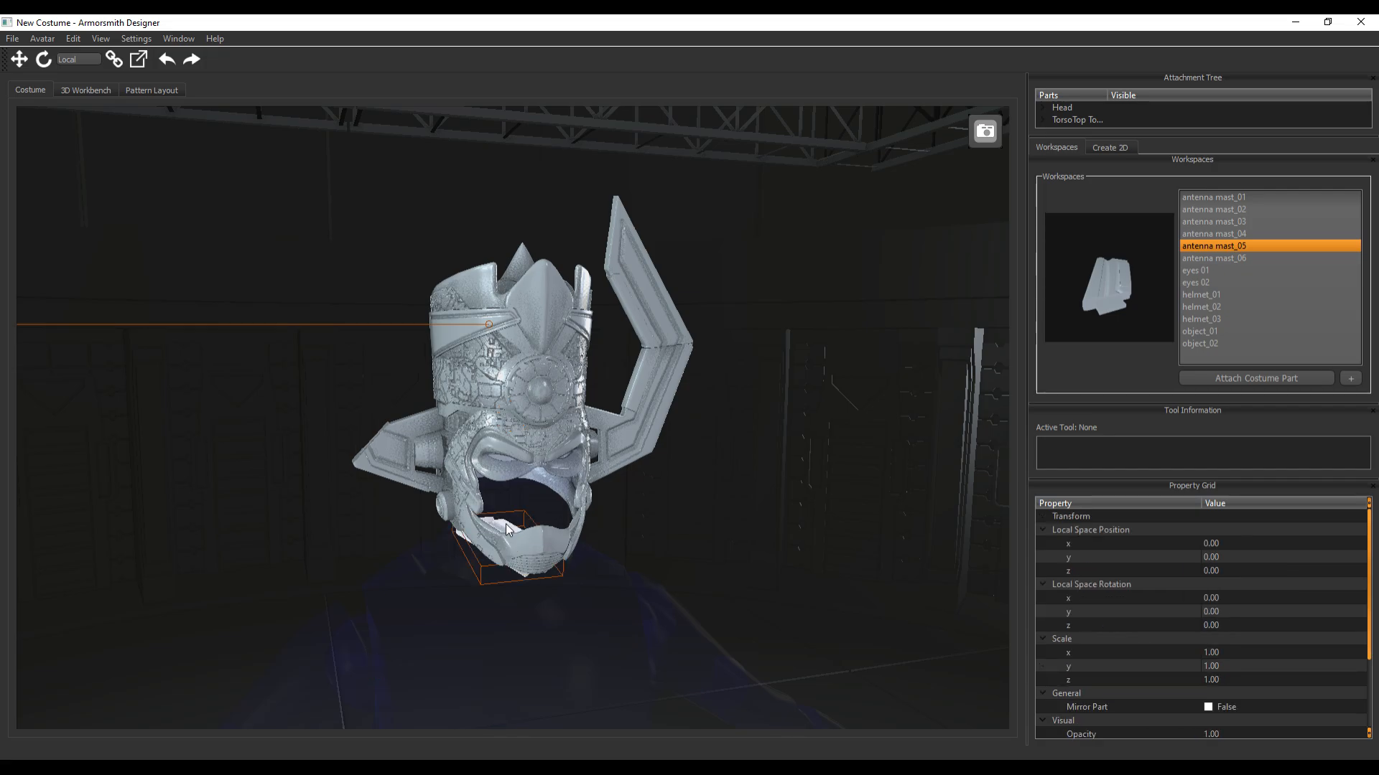
# Move antenna mast_05 out beside the head and up above antenna mast_04, to about X 158.9, Y 221.7
pyautogui.press('t')
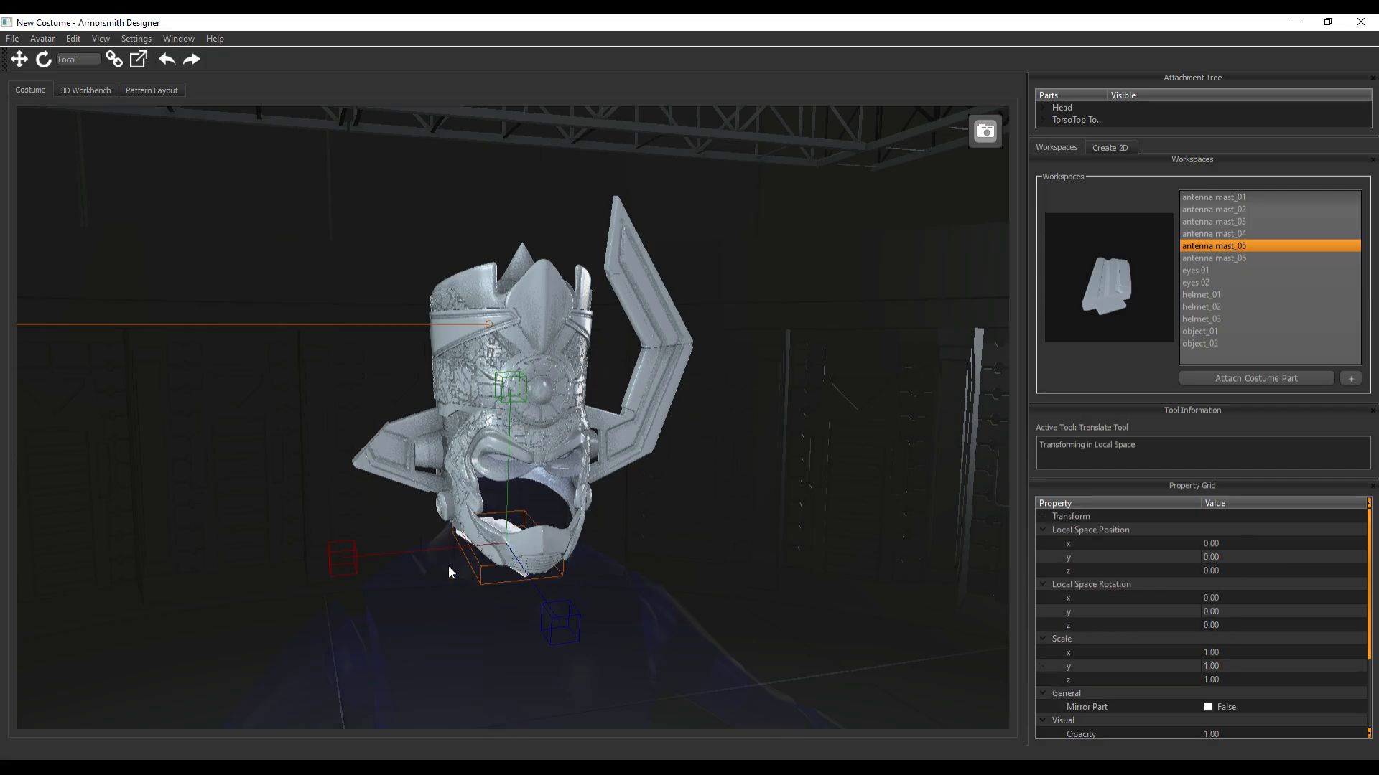
pyautogui.moveTo(343, 554); pyautogui.dragTo(197, 569)
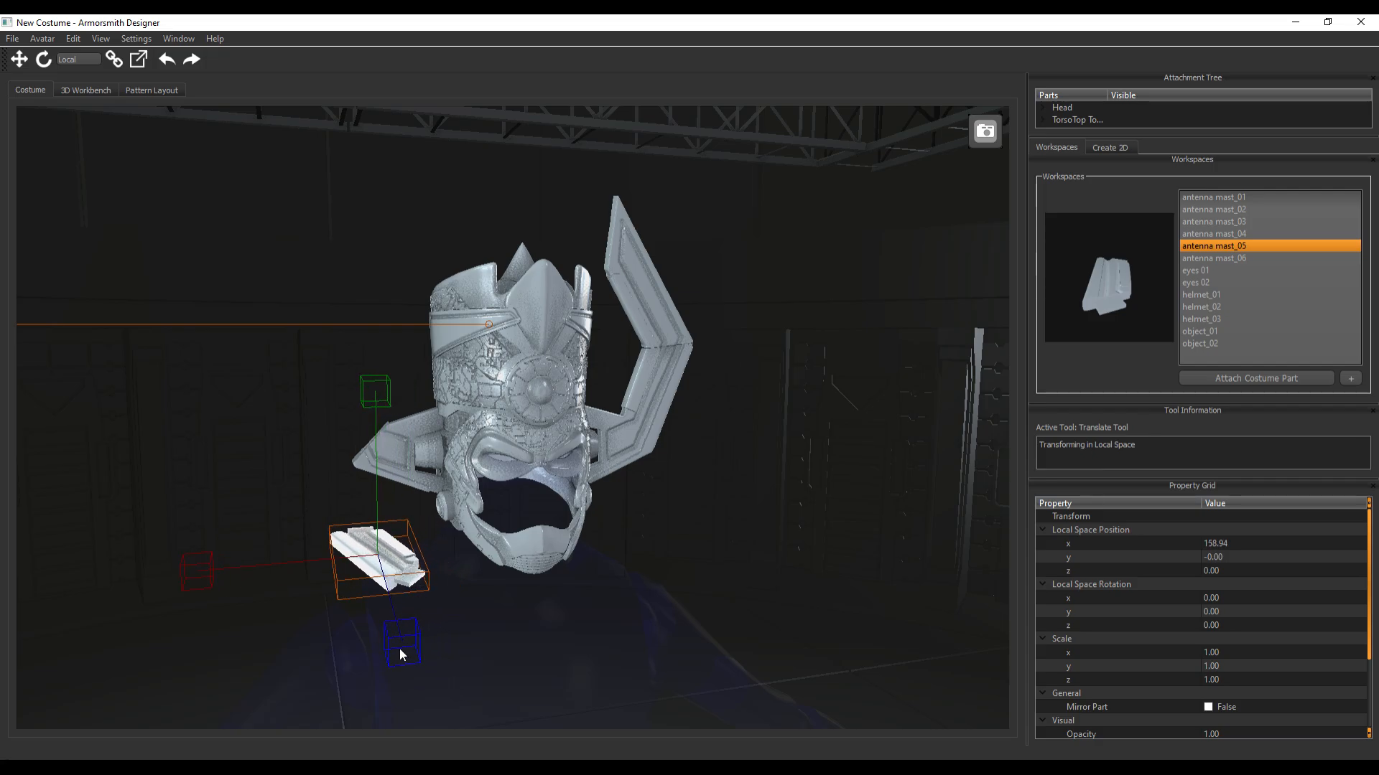
pyautogui.moveTo(375, 393); pyautogui.dragTo(399, 190)
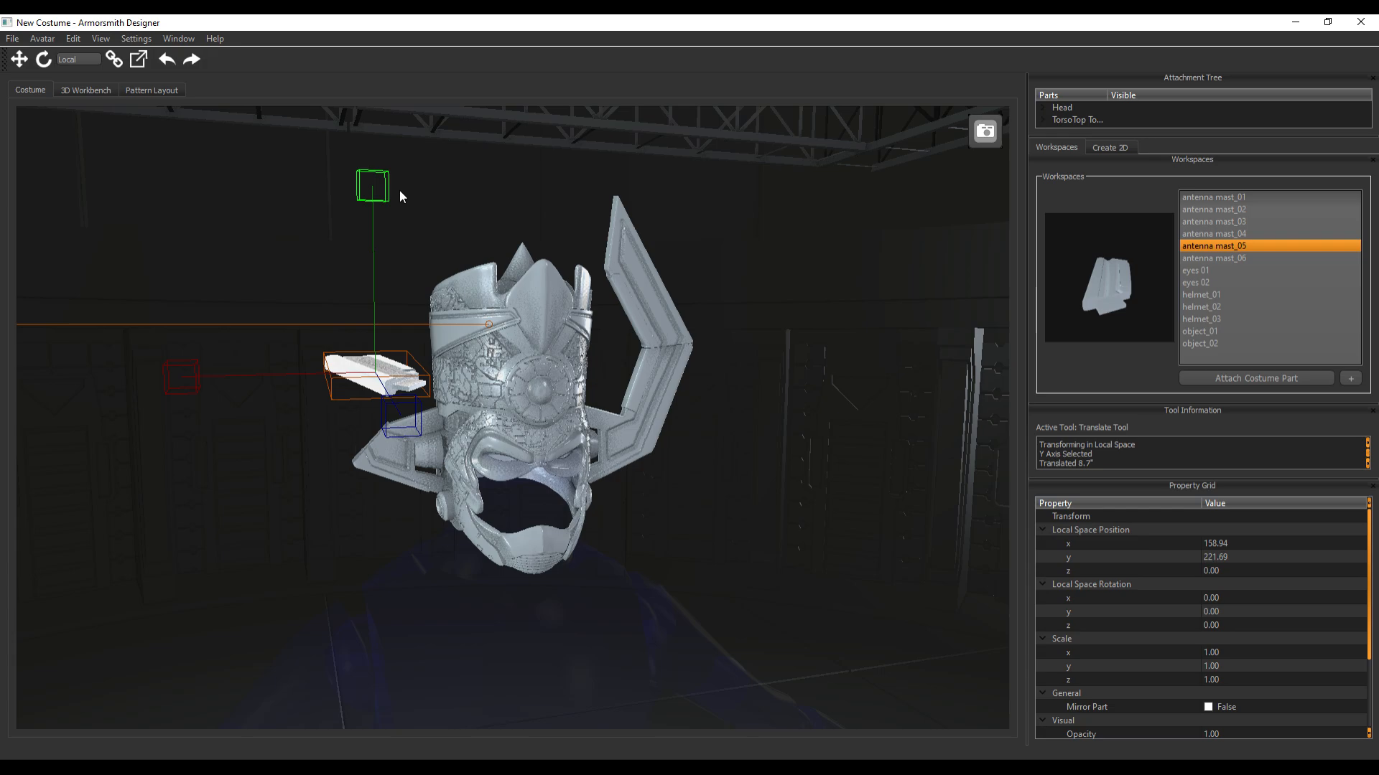
# Set the local X rotation of antenna mast_05 to 90 degrees so it stands upright
pyautogui.click(1212, 598)
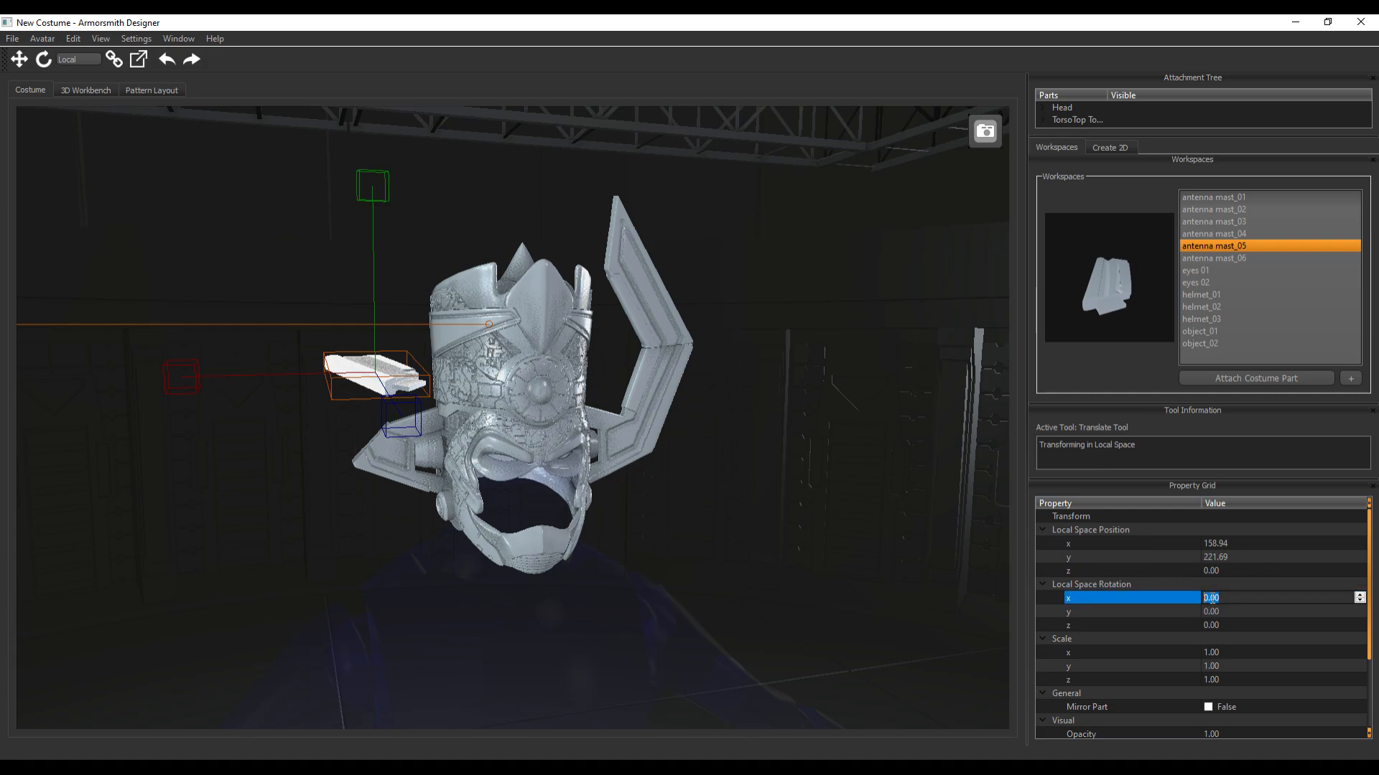
pyautogui.write('90')
pyautogui.press('Return')
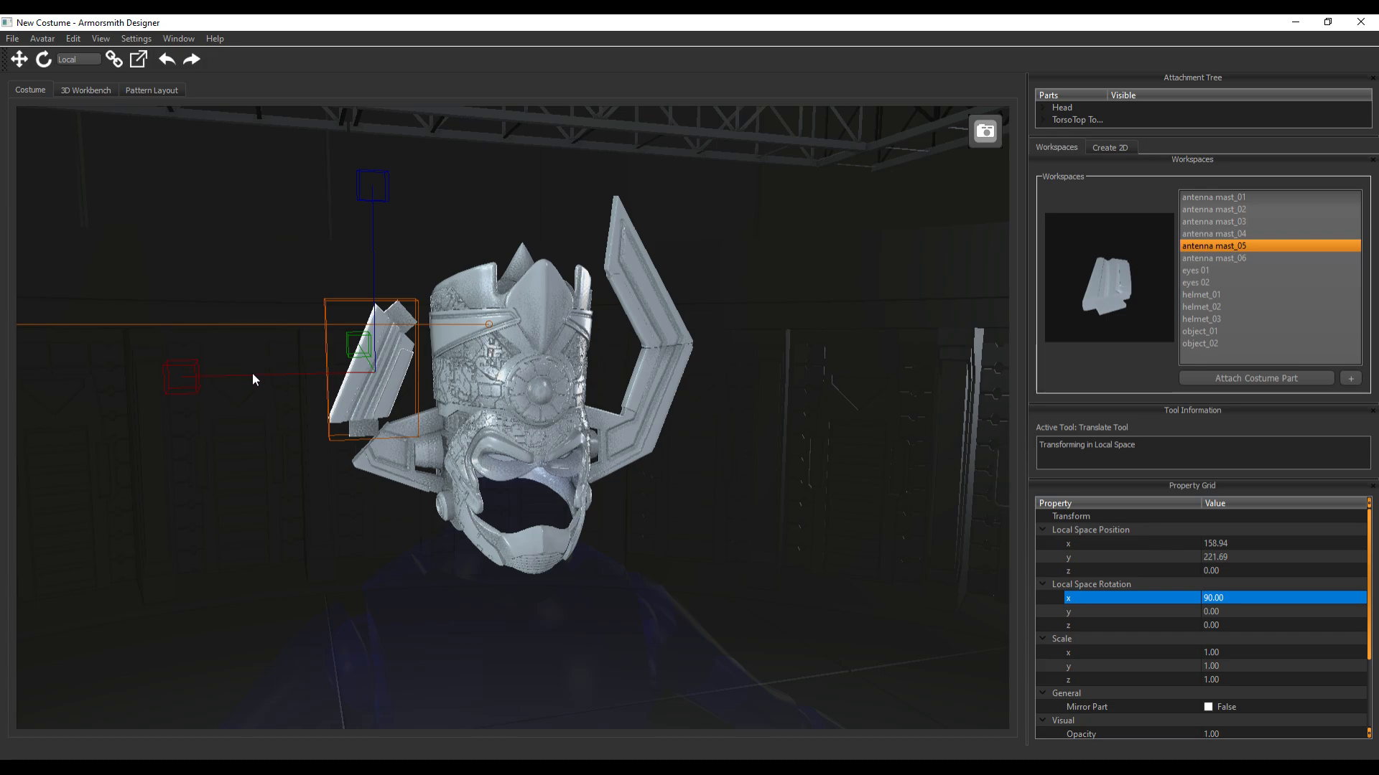
# Rotate antenna mast_05 to about -37.4 degrees in local Y and move it toward antenna mast_04's outer end, at about X 187.7, Y 199.7
pyautogui.press('e')
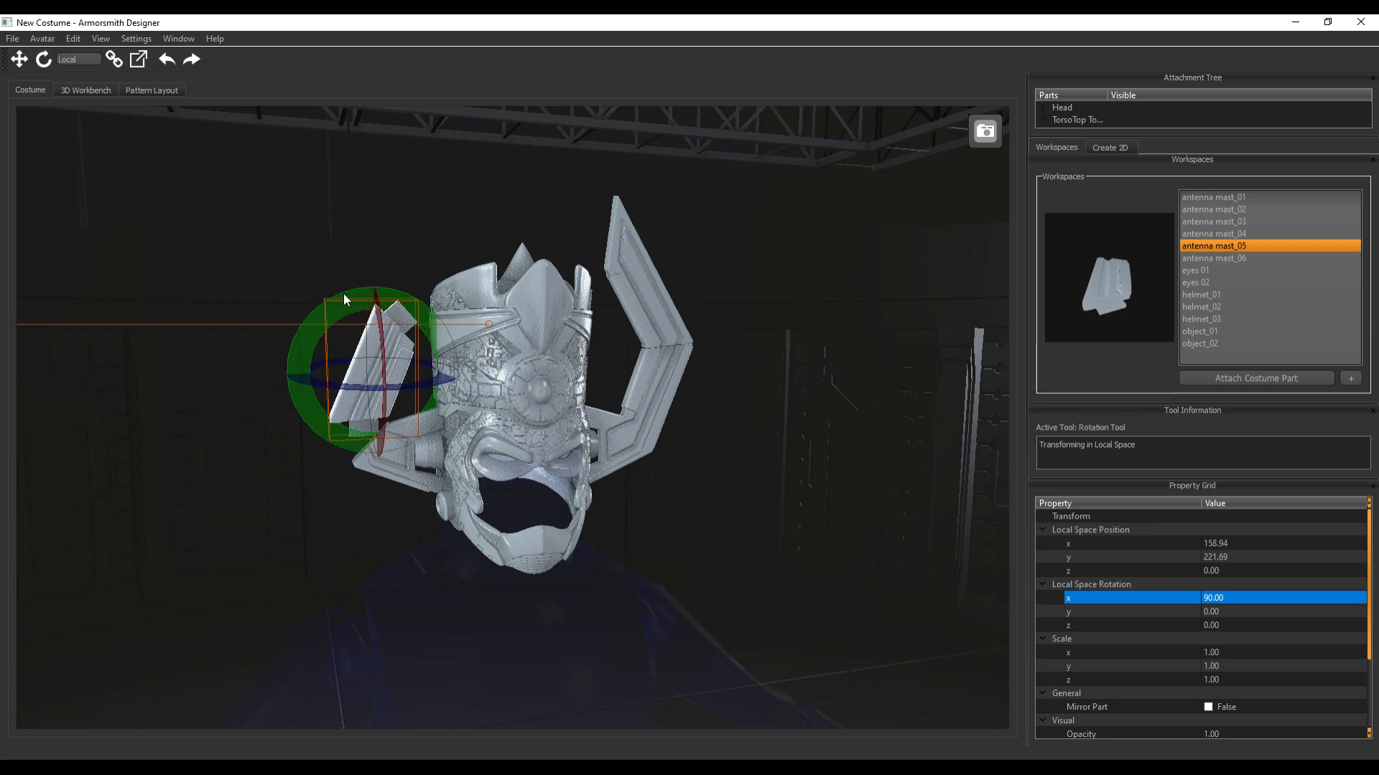
pyautogui.click(322, 297)
pyautogui.moveTo(322, 299); pyautogui.dragTo(293, 318)
pyautogui.press('w')
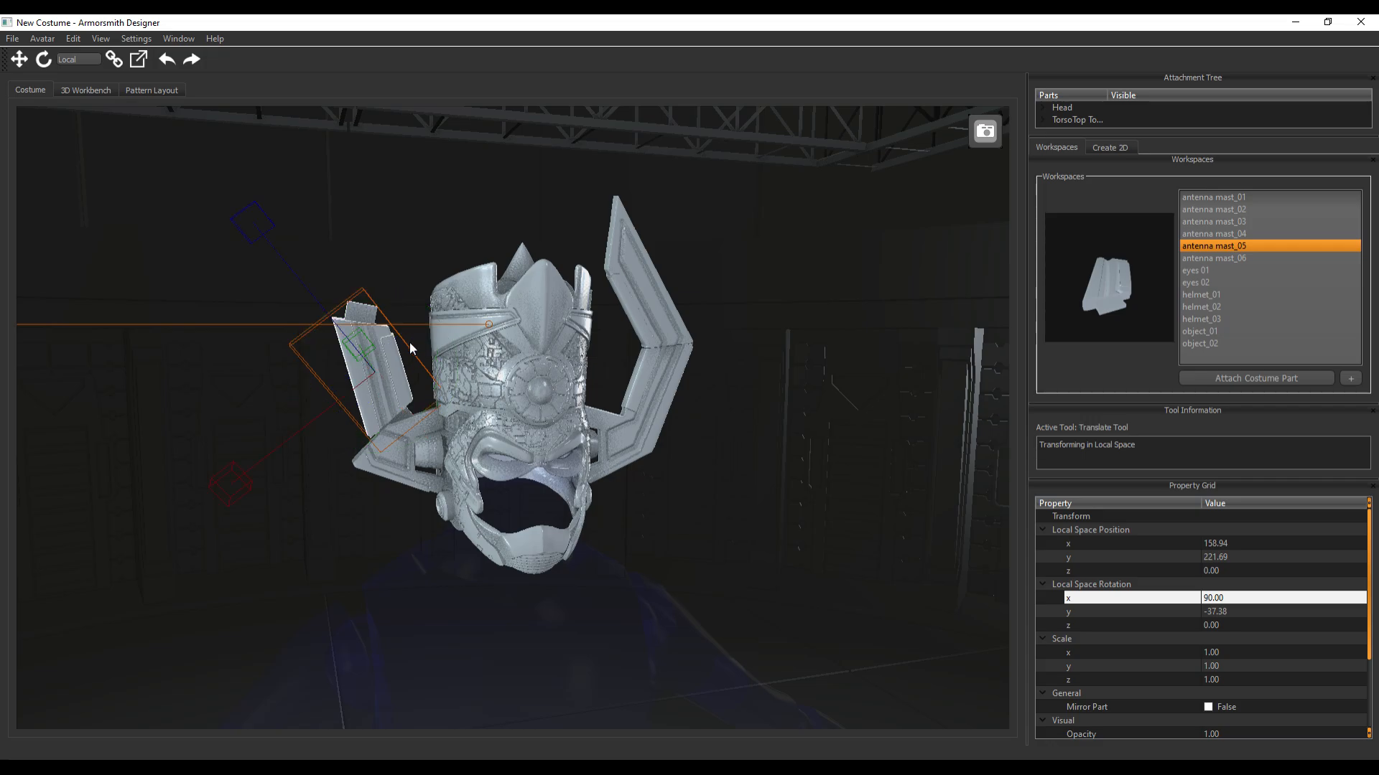
pyautogui.moveTo(247, 501); pyautogui.dragTo(210, 514)
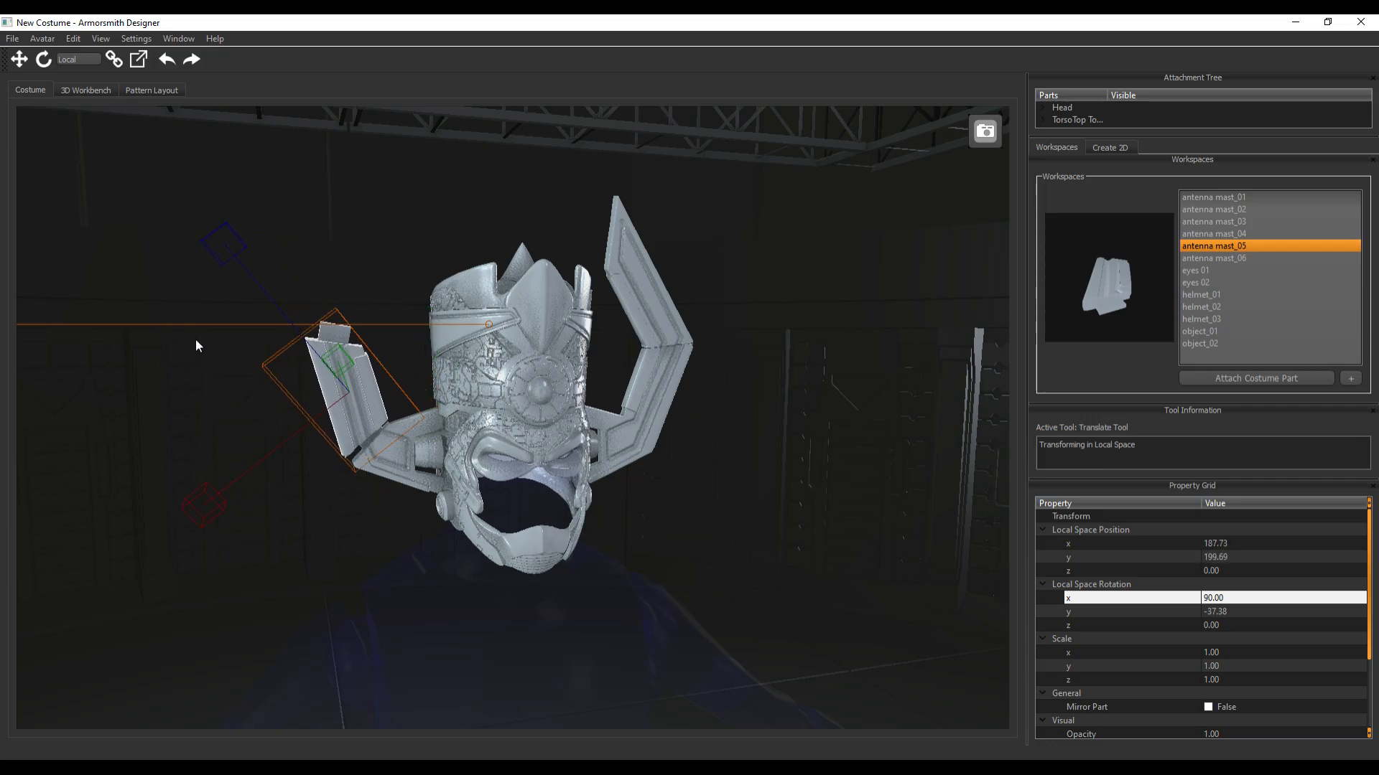
# Refine antenna mast_05's local Y rotation to about -44 degrees and seat it on antenna mast_04 at about X 191.7, Y 190.6
pyautogui.press('e')
pyautogui.moveTo(310, 309); pyautogui.dragTo(300, 314)
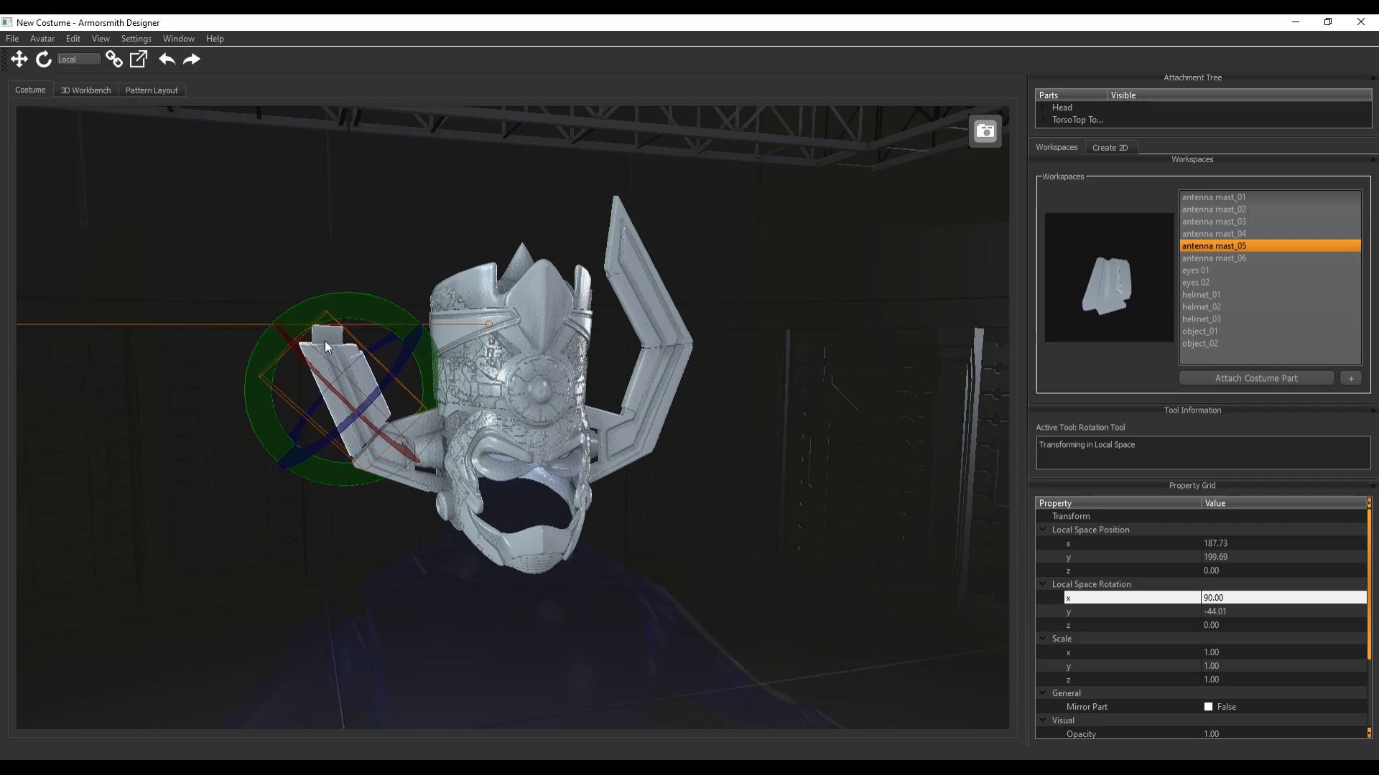
pyautogui.press('w')
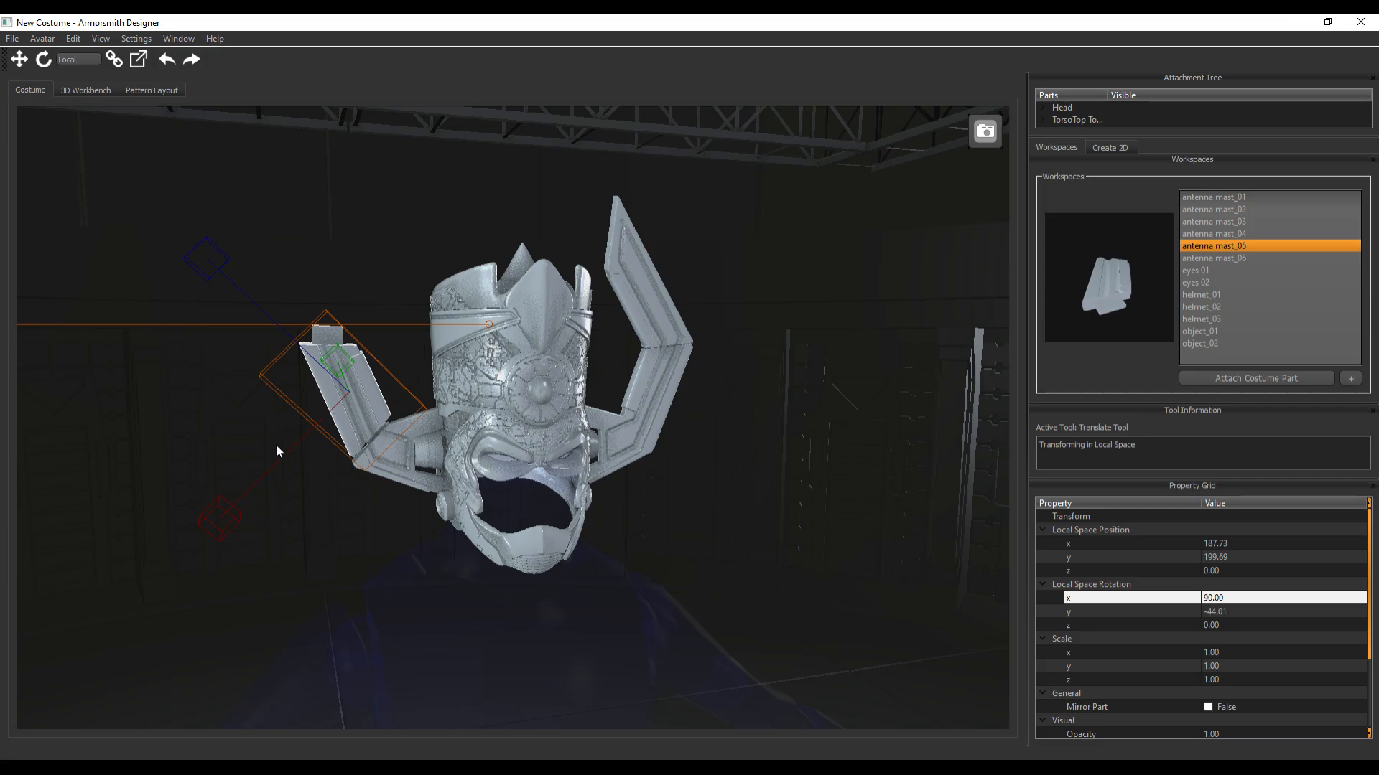
pyautogui.moveTo(213, 264); pyautogui.dragTo(211, 262)
pyautogui.moveTo(231, 532); pyautogui.dragTo(217, 527)
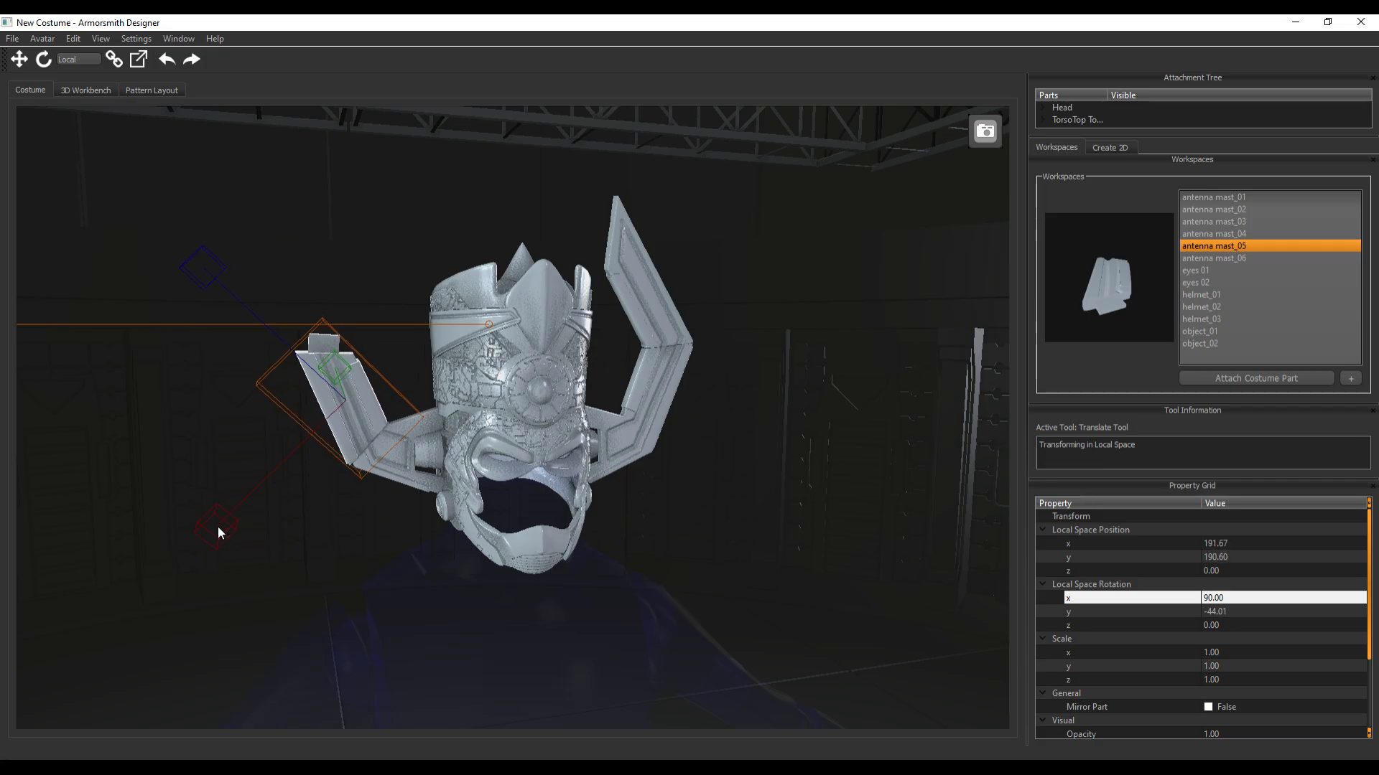
# Shift antenna mast_05 forward to about Z 4 so it aligns with antenna mast_04 in side view
pyautogui.moveTo(289, 539); pyautogui.dragTo(376, 576, button='middle')
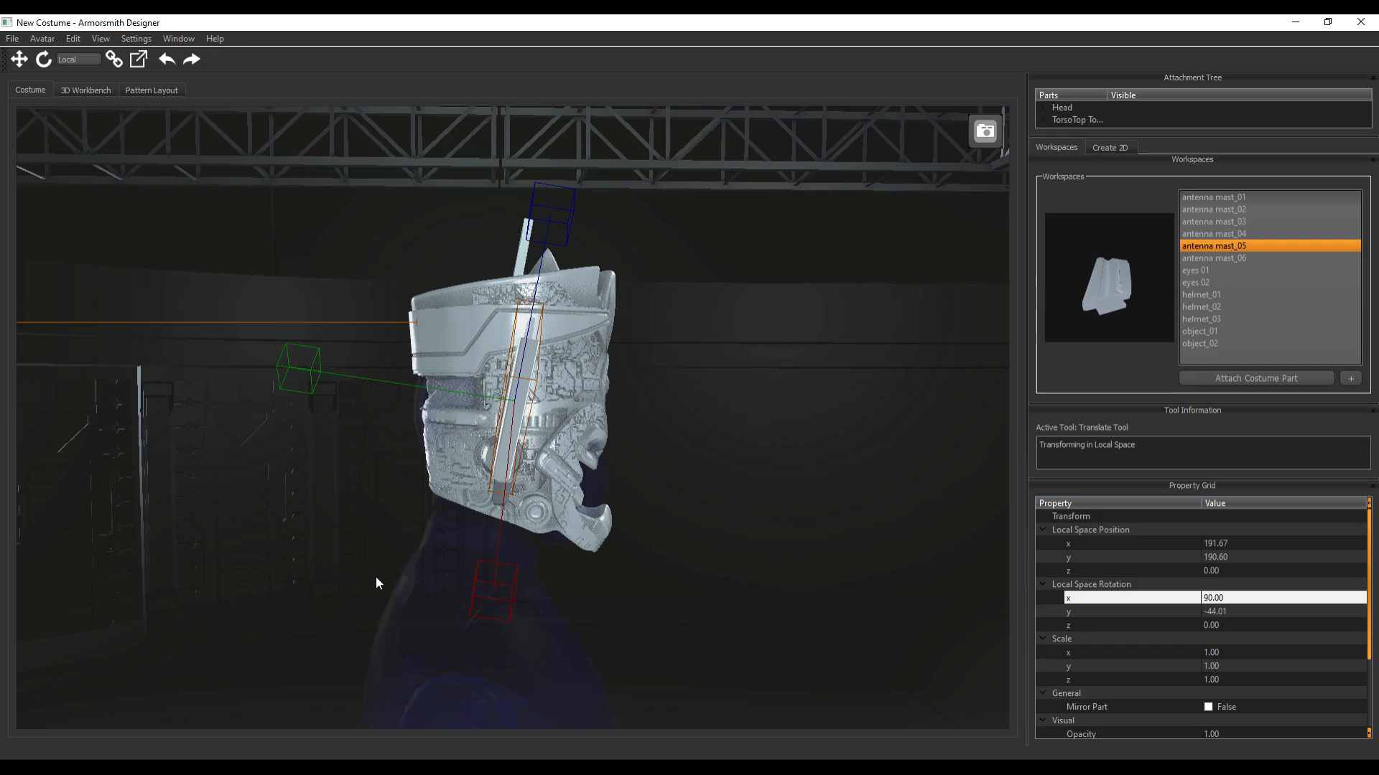
pyautogui.click(285, 366)
pyautogui.moveTo(285, 365); pyautogui.dragTo(291, 368)
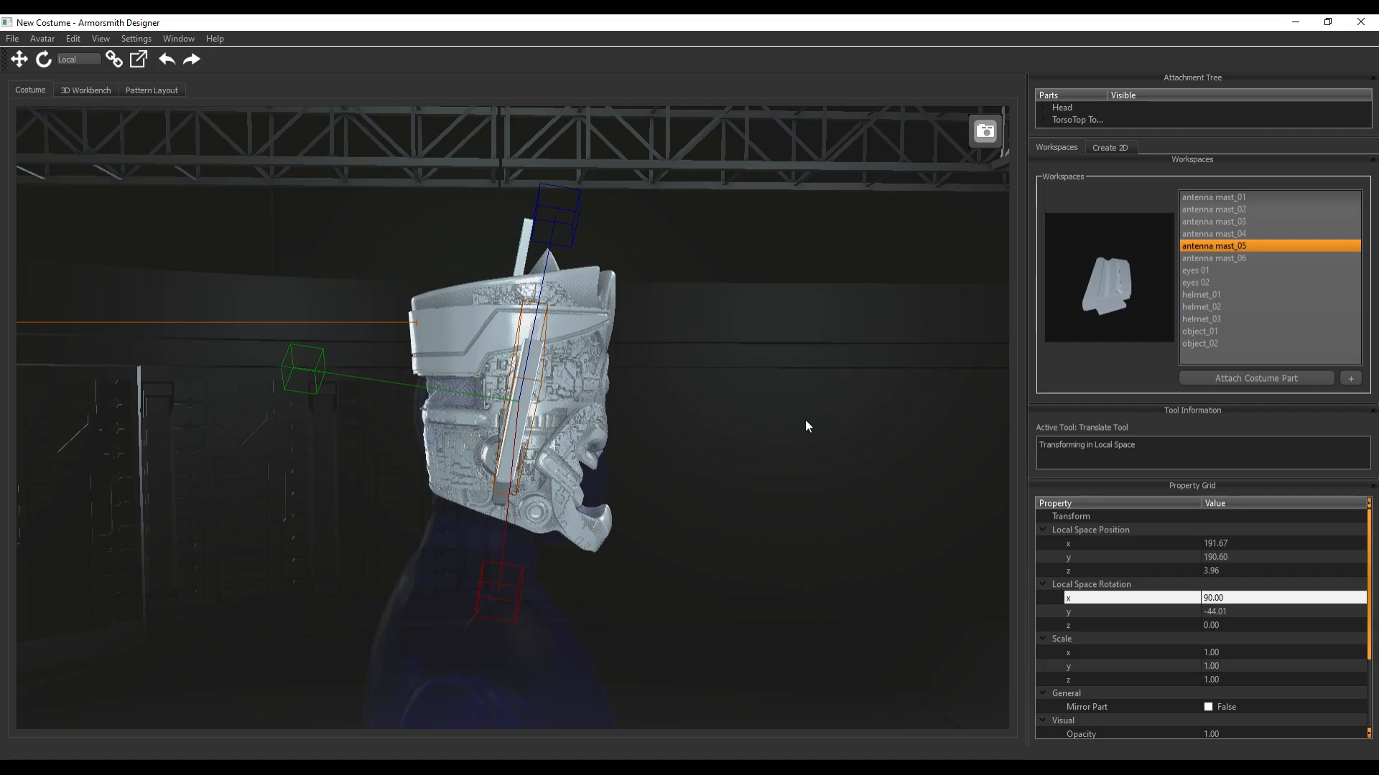
pyautogui.moveTo(805, 421); pyautogui.dragTo(731, 421, button='middle')
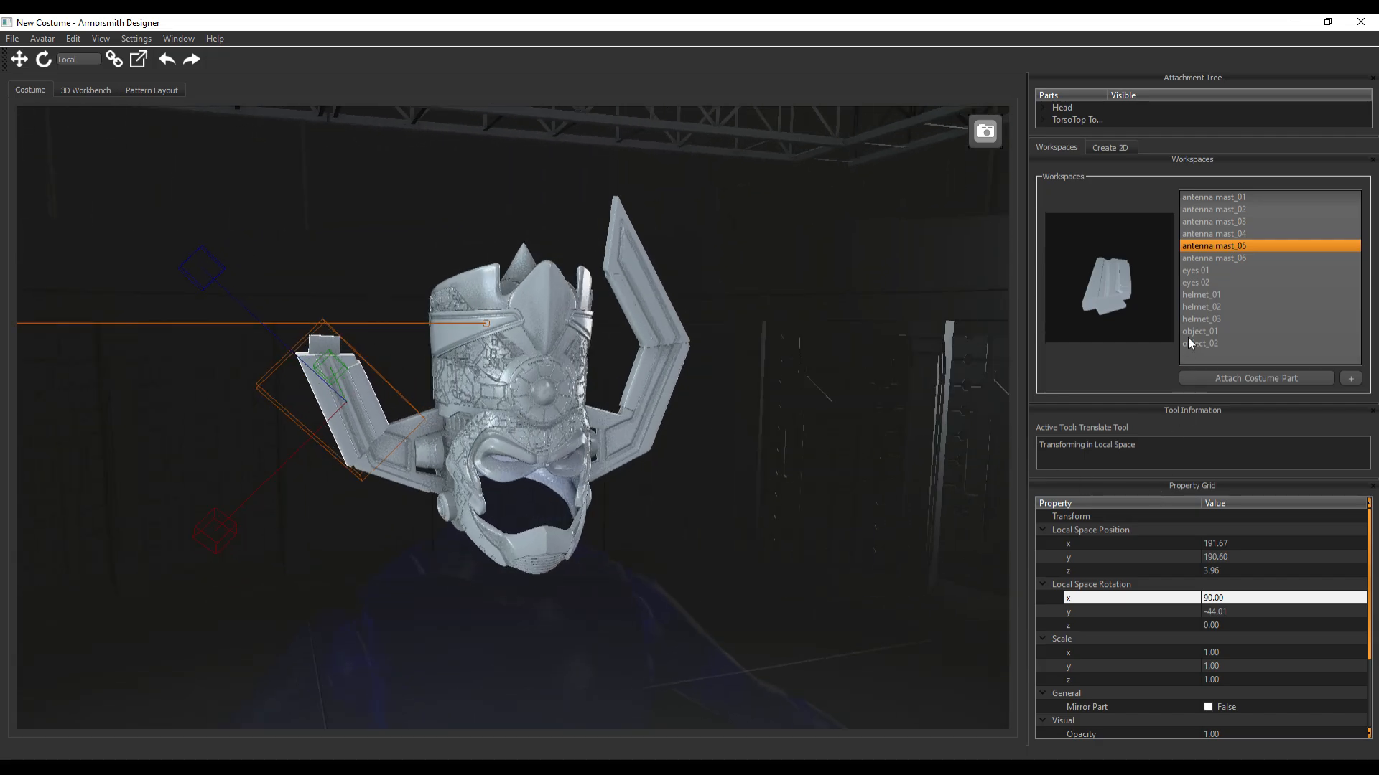
# Attach antenna mast_06 to the head's lower attachment point and move it above antenna mast_05, at about X 189.5, Y 321.5
pyautogui.click(1222, 257)
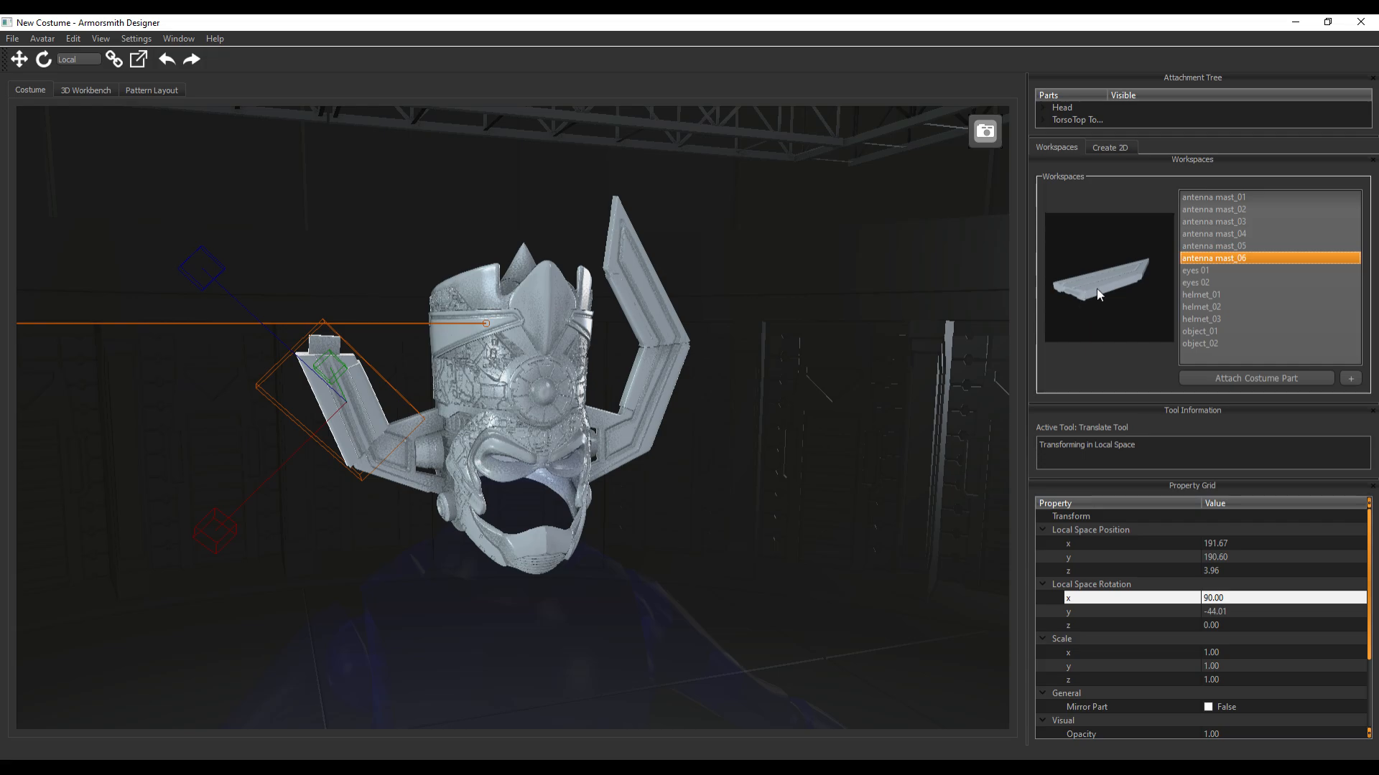
pyautogui.click(1218, 378)
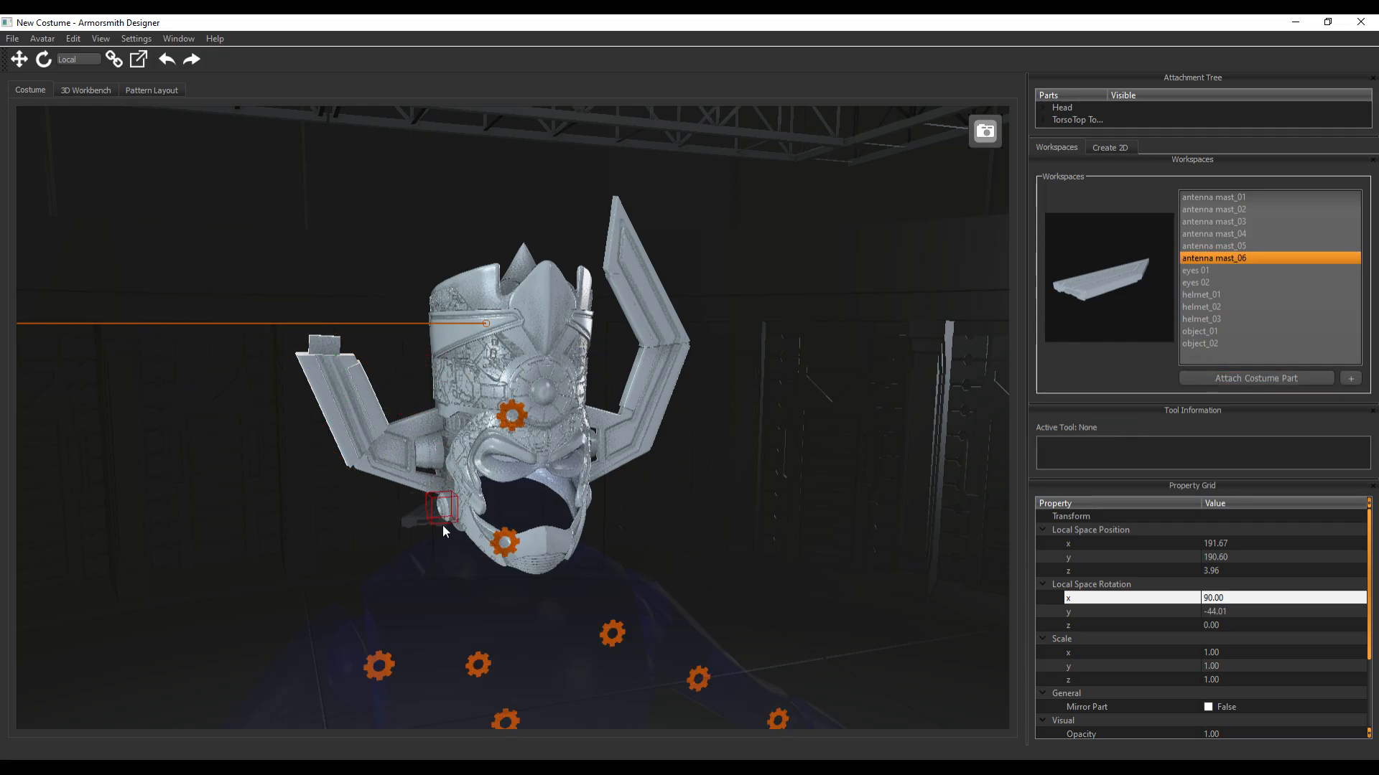
pyautogui.click(505, 541)
pyautogui.click(474, 563)
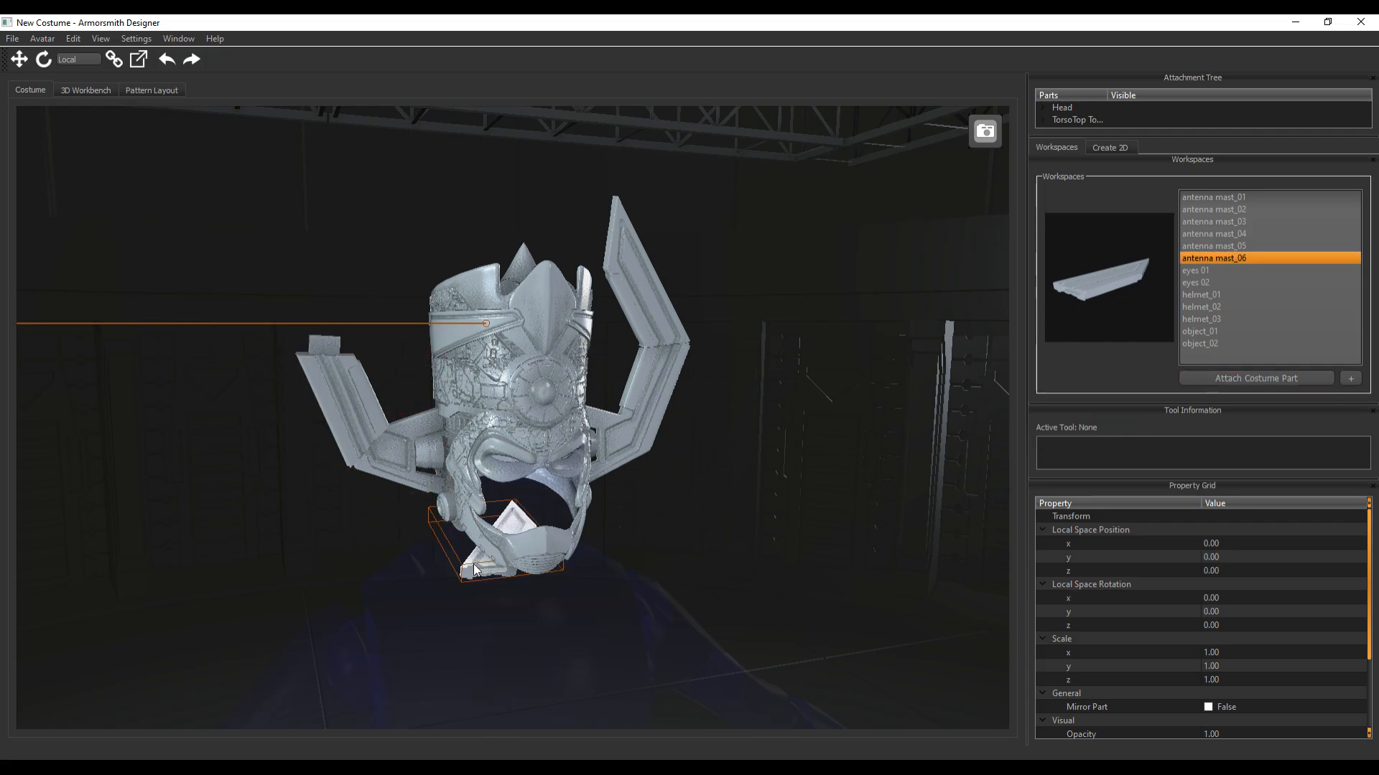
pyautogui.press('w')
pyautogui.moveTo(355, 564); pyautogui.dragTo(157, 553)
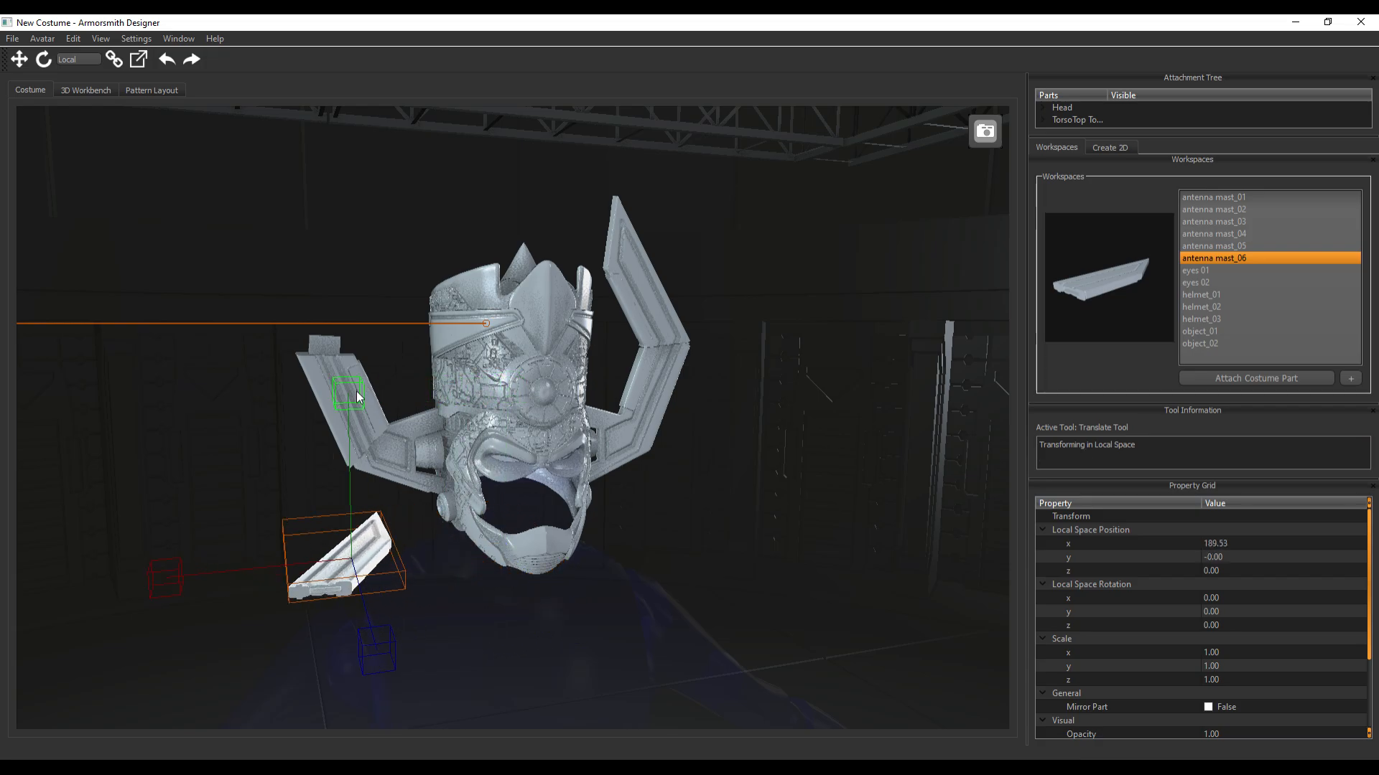
pyautogui.moveTo(354, 394); pyautogui.dragTo(324, 77)
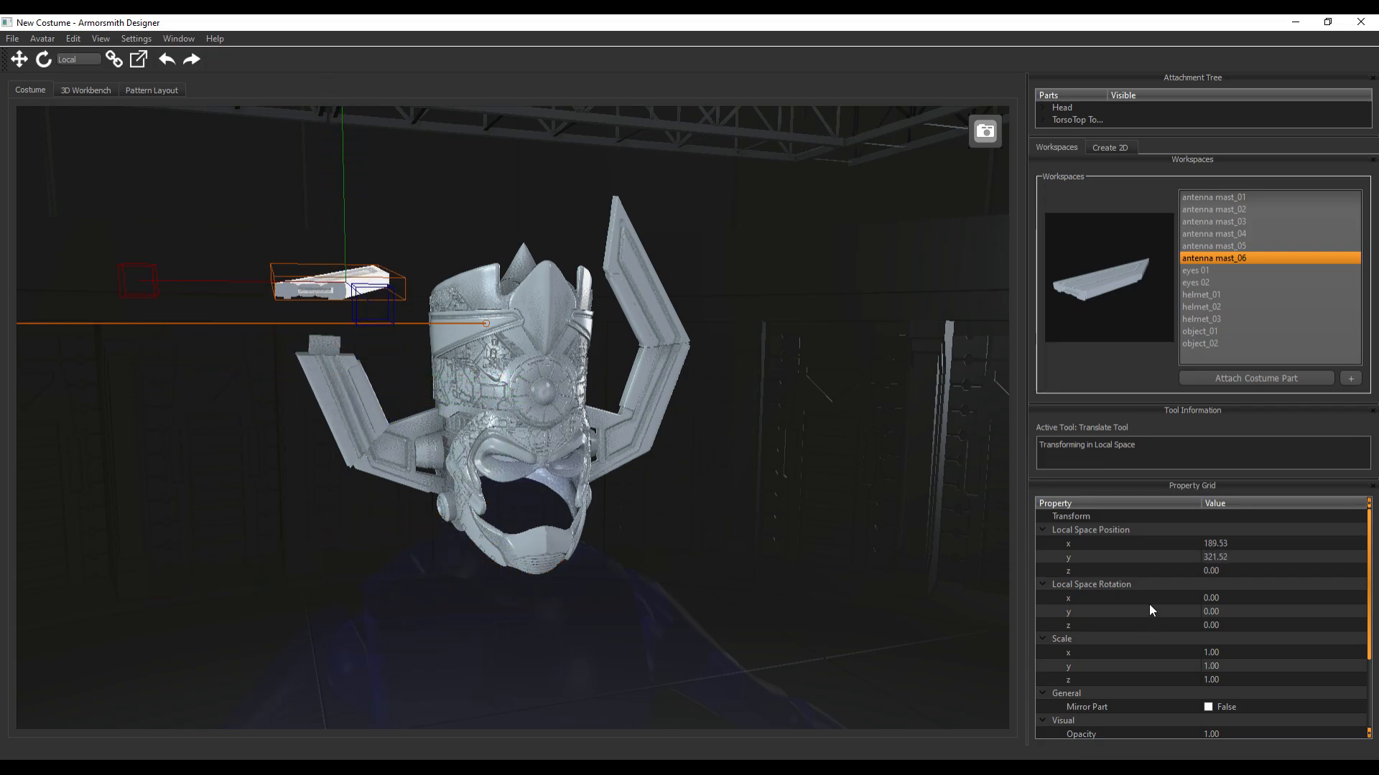
pyautogui.click(1212, 599)
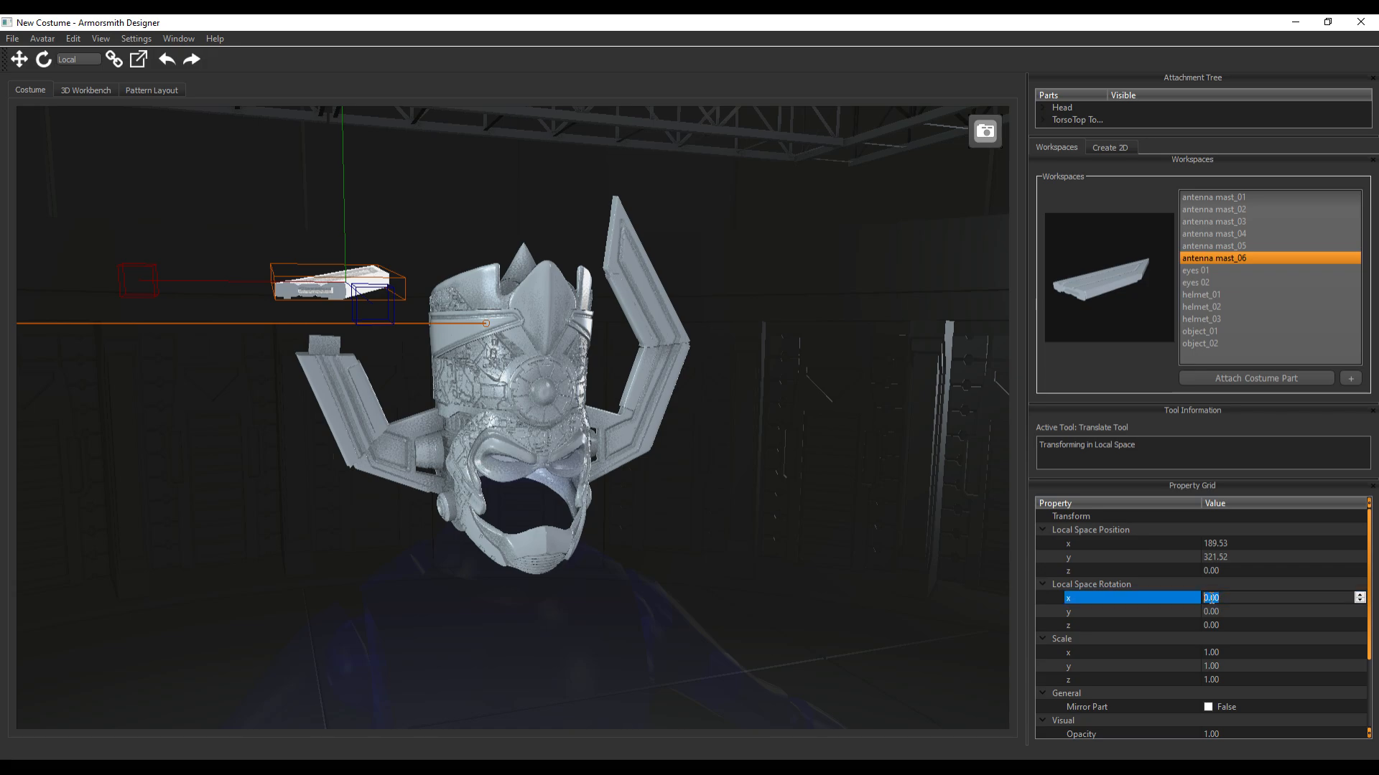
pyautogui.write('180')
pyautogui.press('Return')
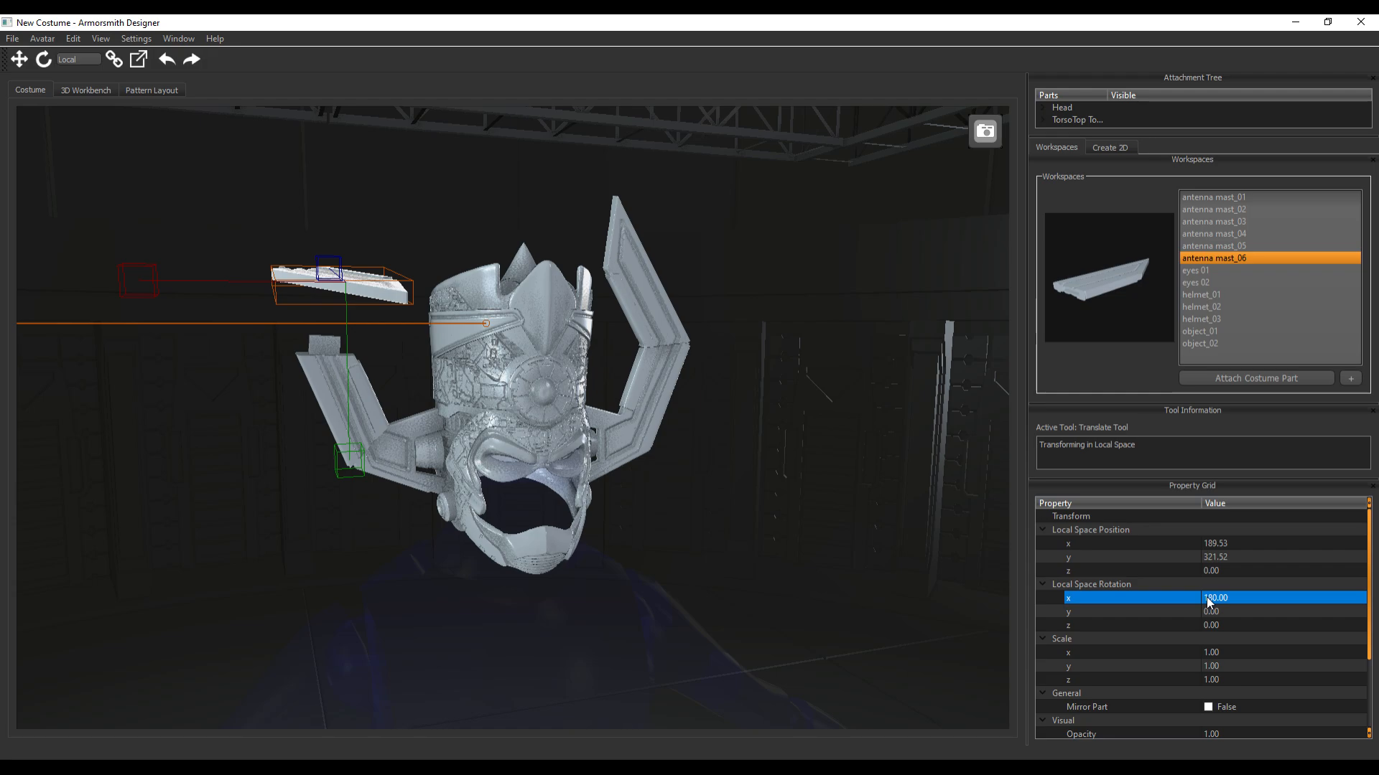
pyautogui.click(1210, 600)
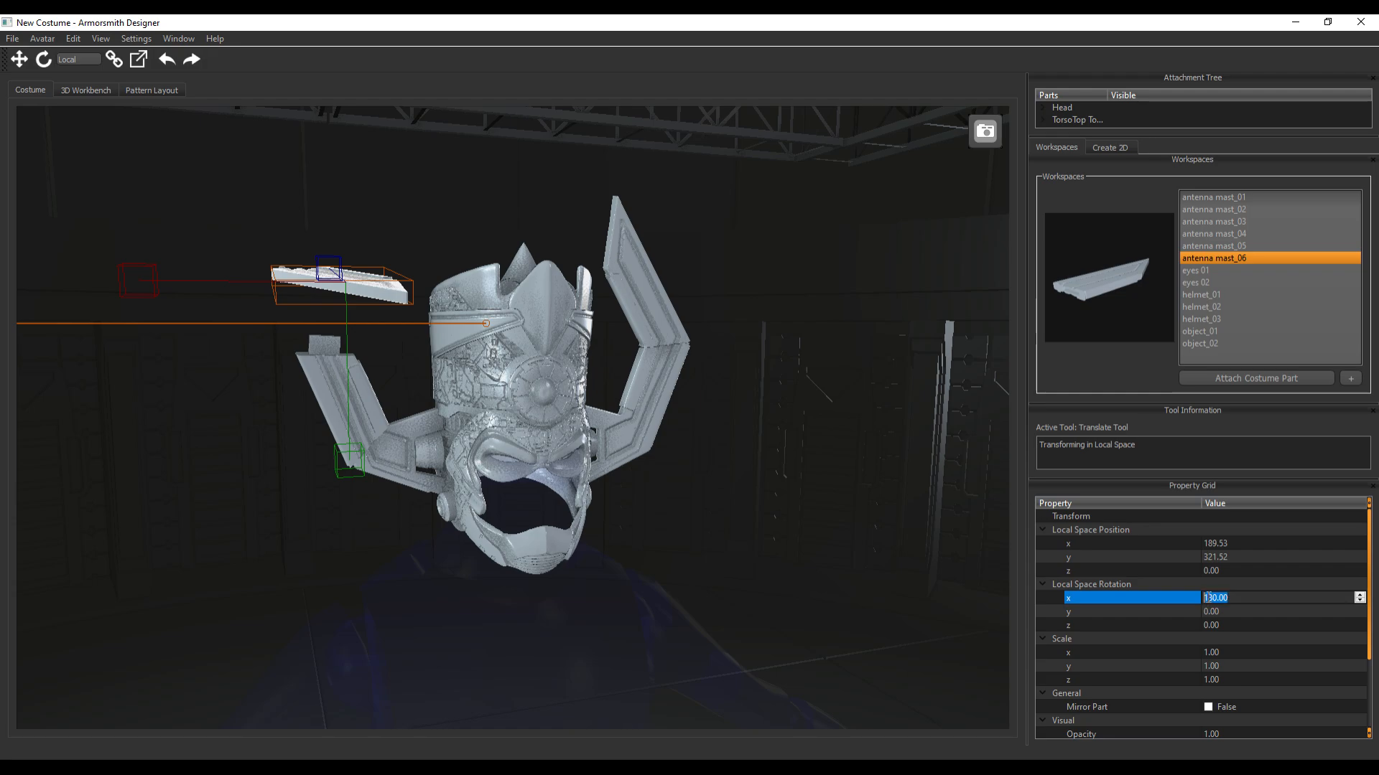
pyautogui.write('0')
pyautogui.press('Return')
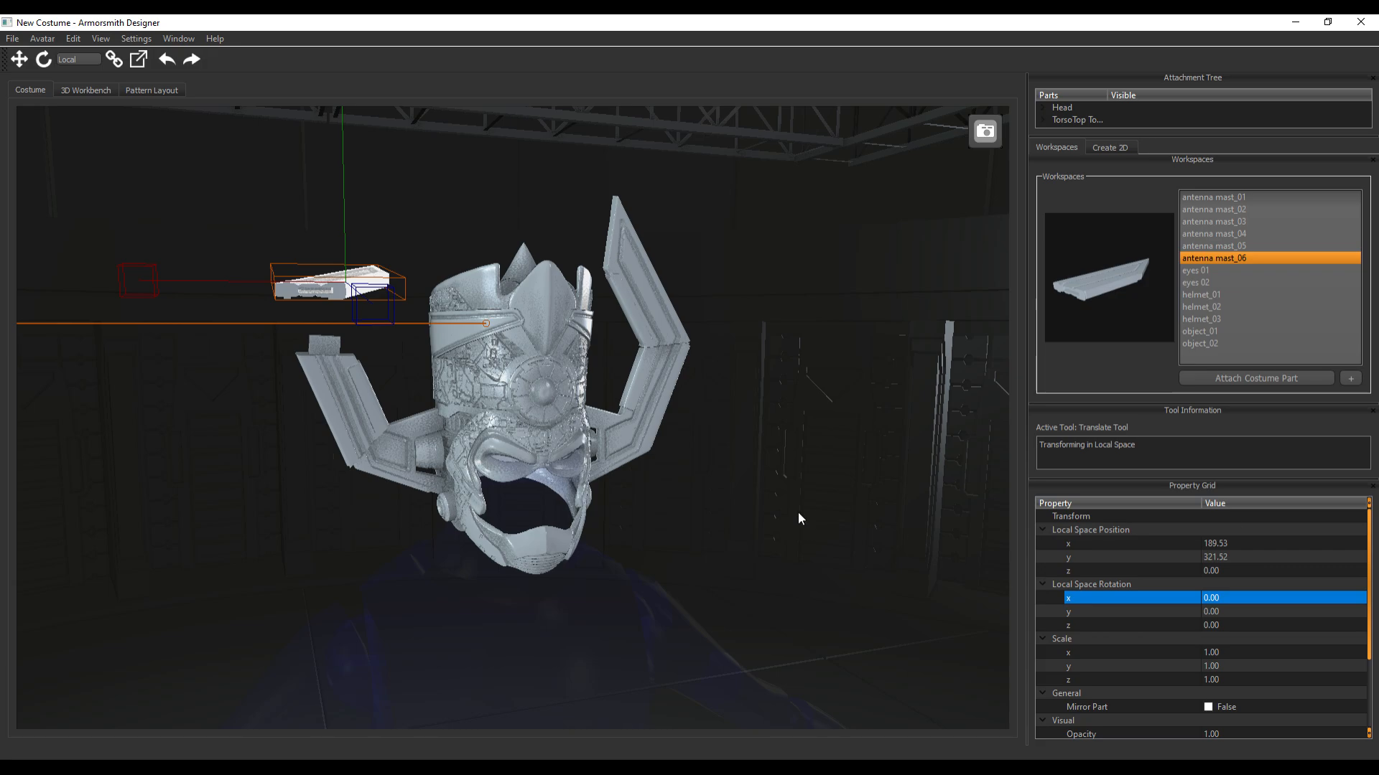
# Rotate antenna mast_06 upright to about -83.5 degrees in local X and lower it to about Y 311.2, Z 1.2
pyautogui.press('e')
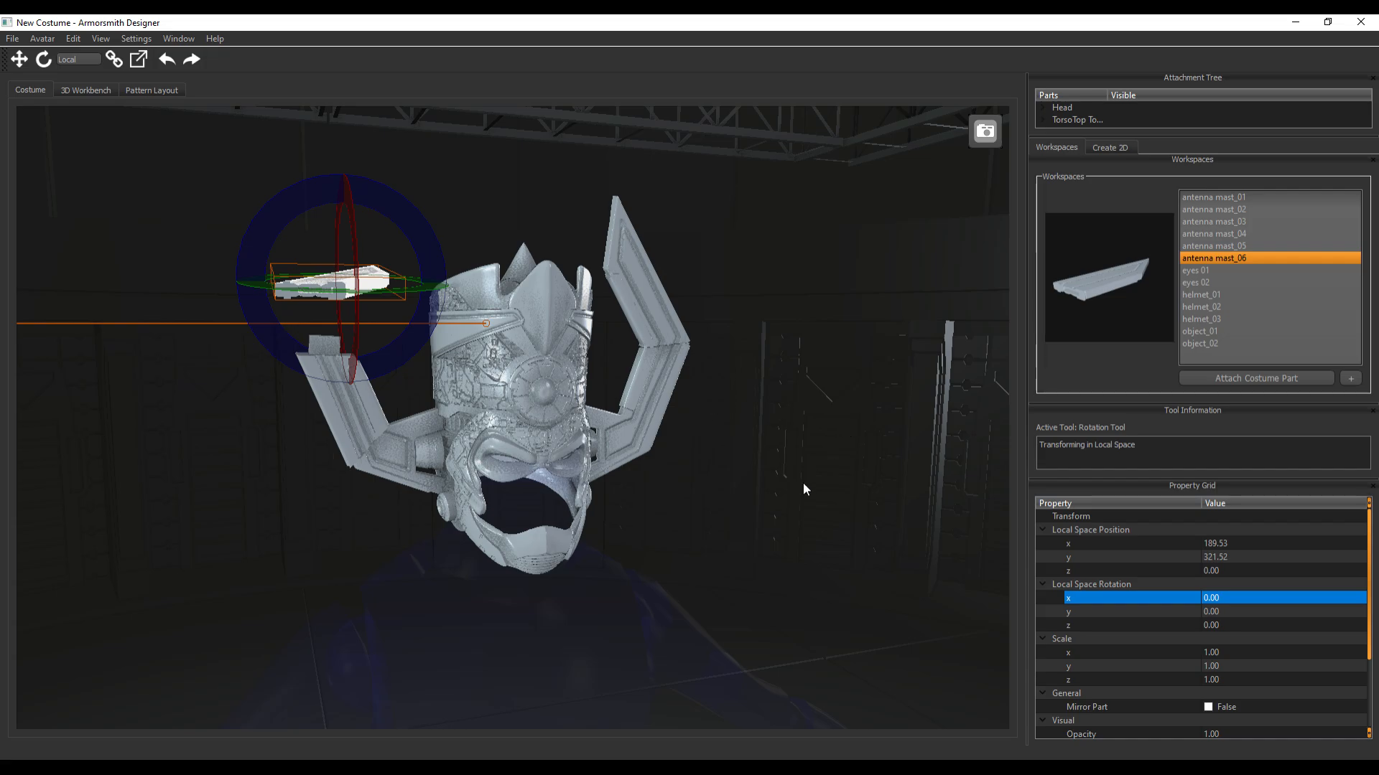
pyautogui.moveTo(796, 557); pyautogui.dragTo(872, 558)
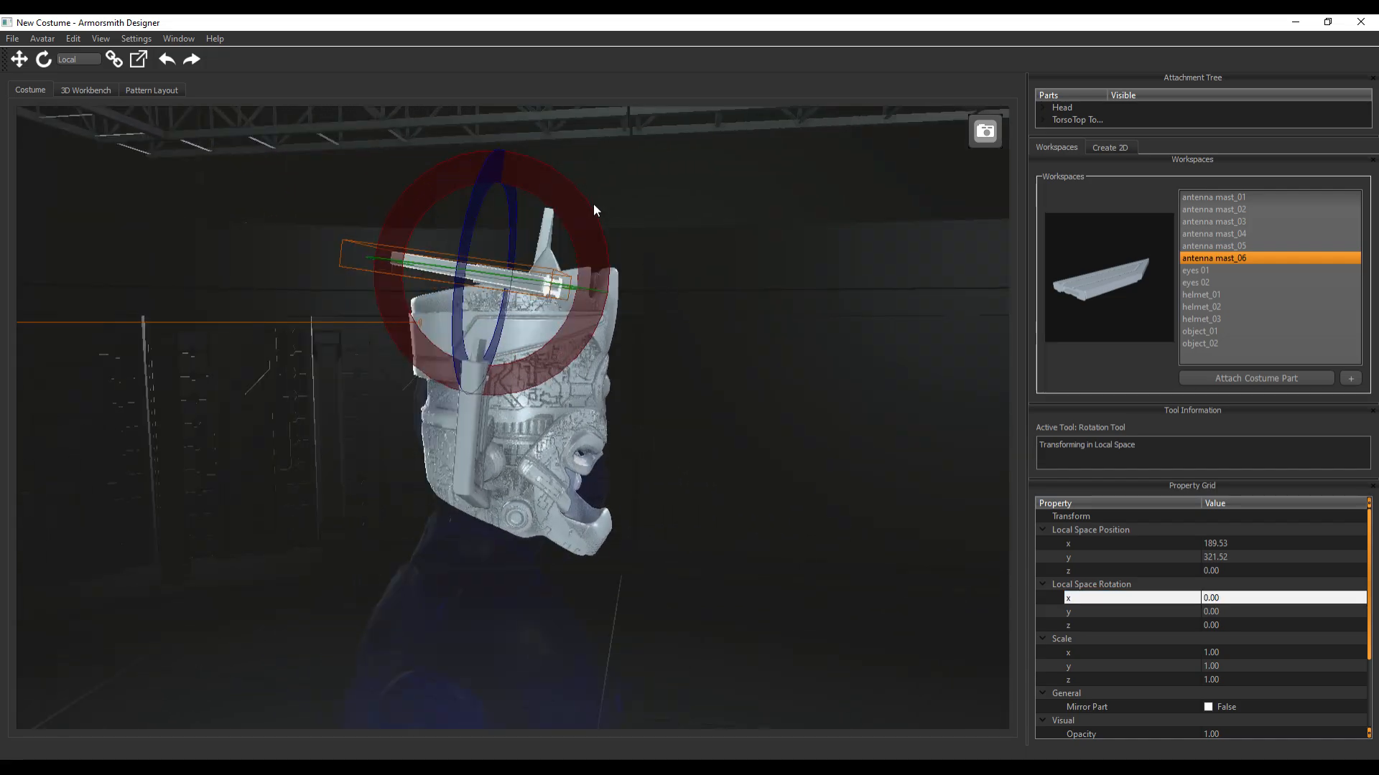
pyautogui.moveTo(594, 205); pyautogui.dragTo(557, 369)
pyautogui.press('w')
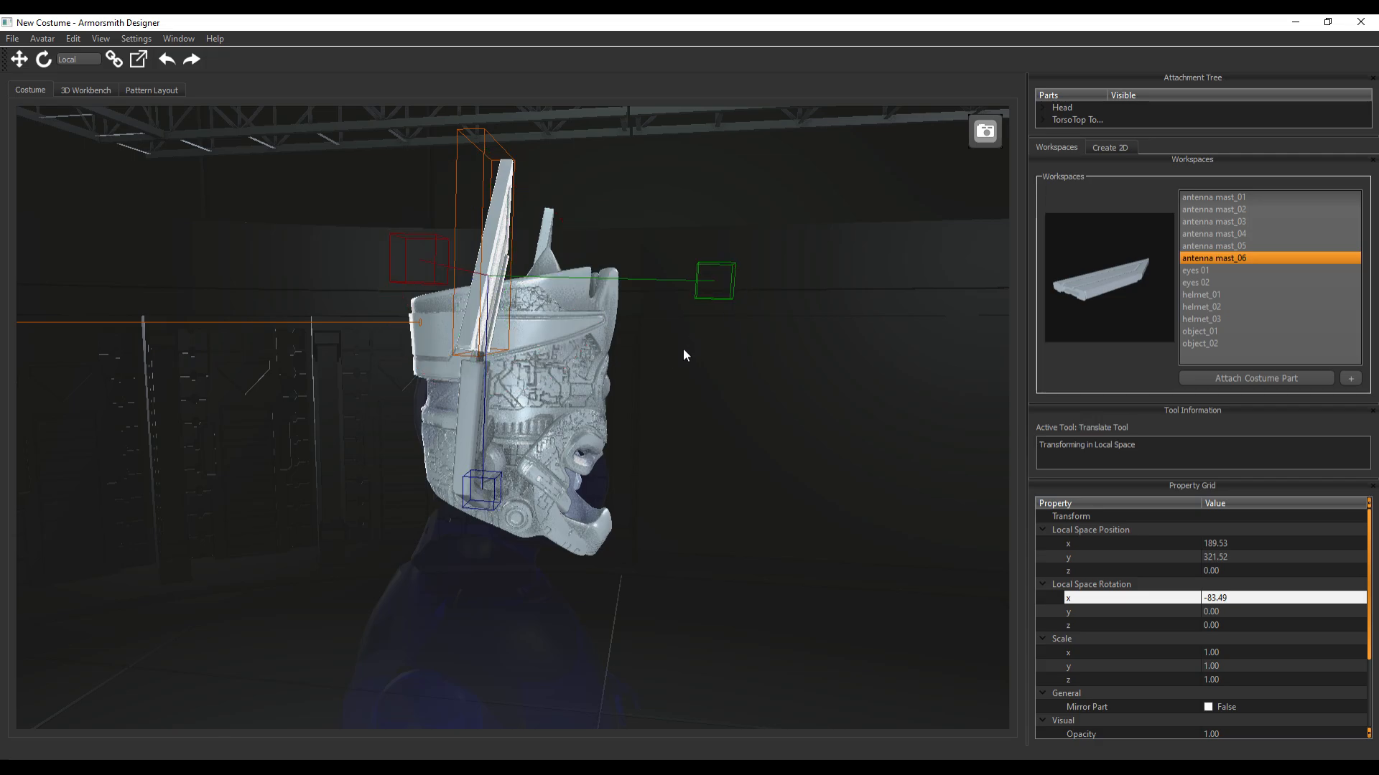
pyautogui.moveTo(483, 494); pyautogui.dragTo(490, 506)
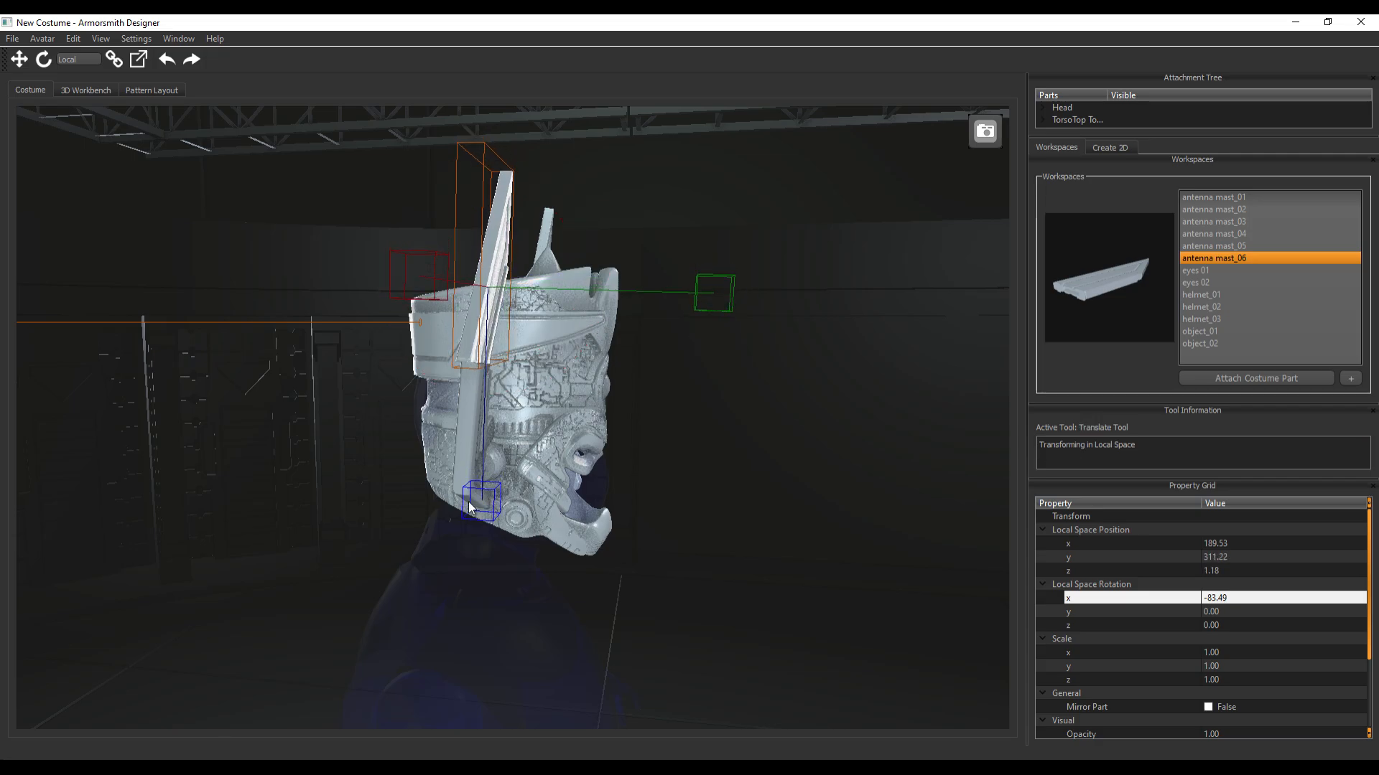
# Tilt antenna mast_05 to a local rotation of about X 107, Y -42.7, Z -11.7 degrees
pyautogui.moveTo(290, 450); pyautogui.dragTo(315, 453, button='middle')
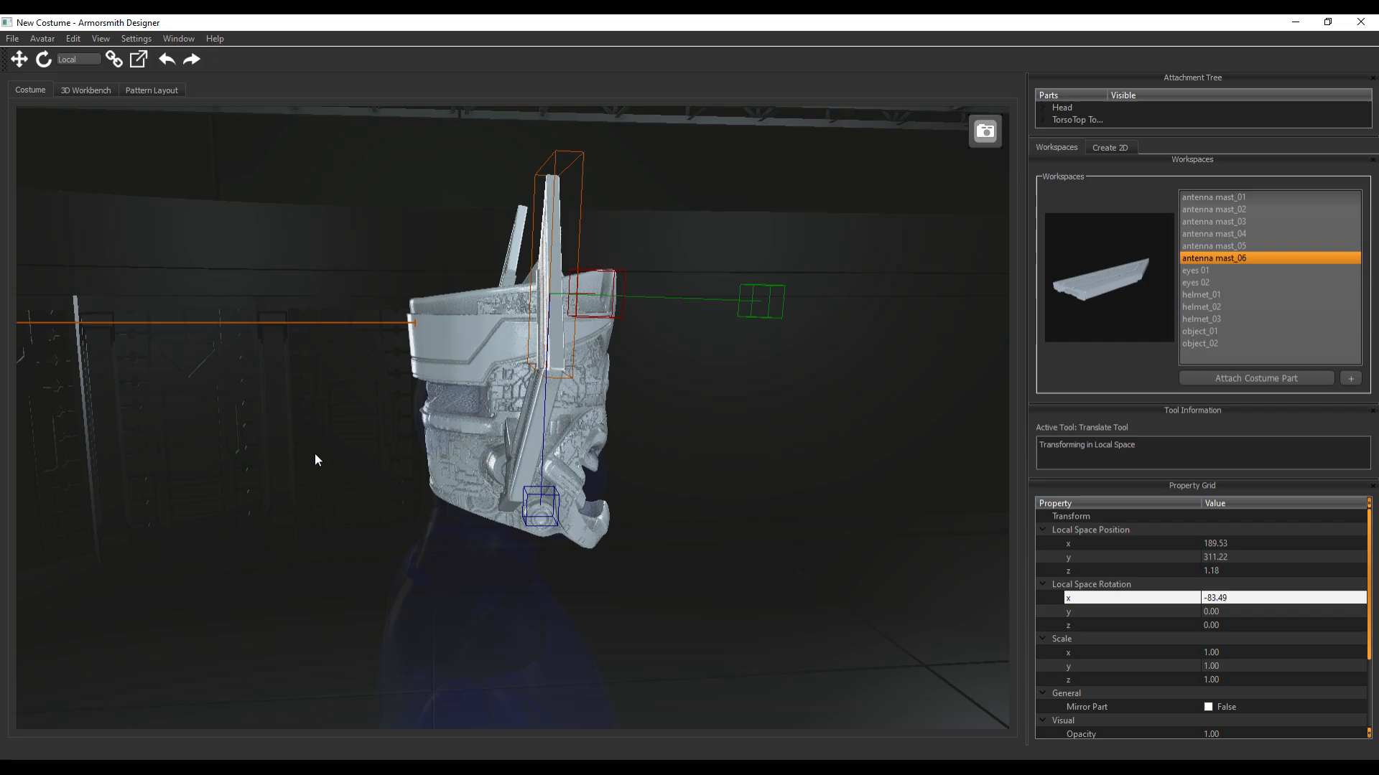
pyautogui.click(528, 439)
pyautogui.press('e')
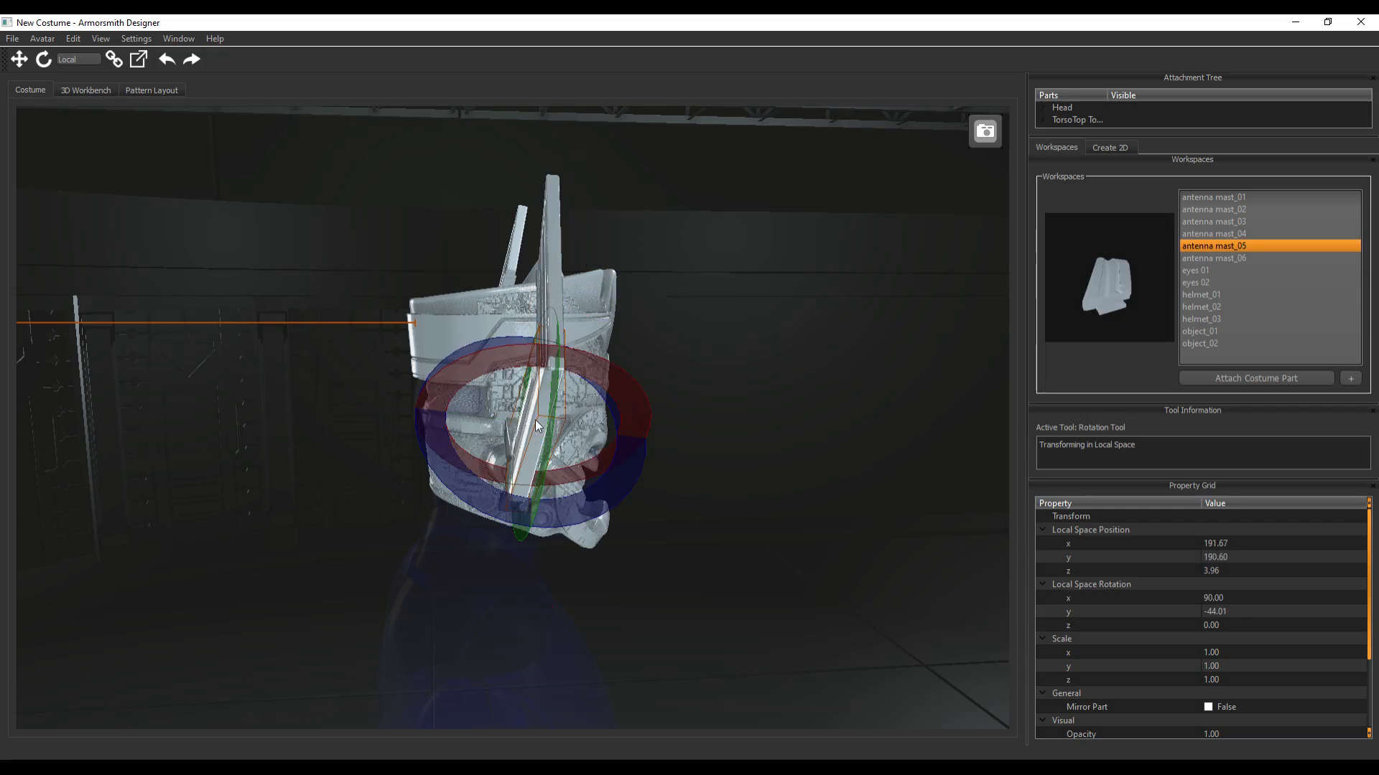
pyautogui.moveTo(775, 346); pyautogui.dragTo(725, 335, button='middle')
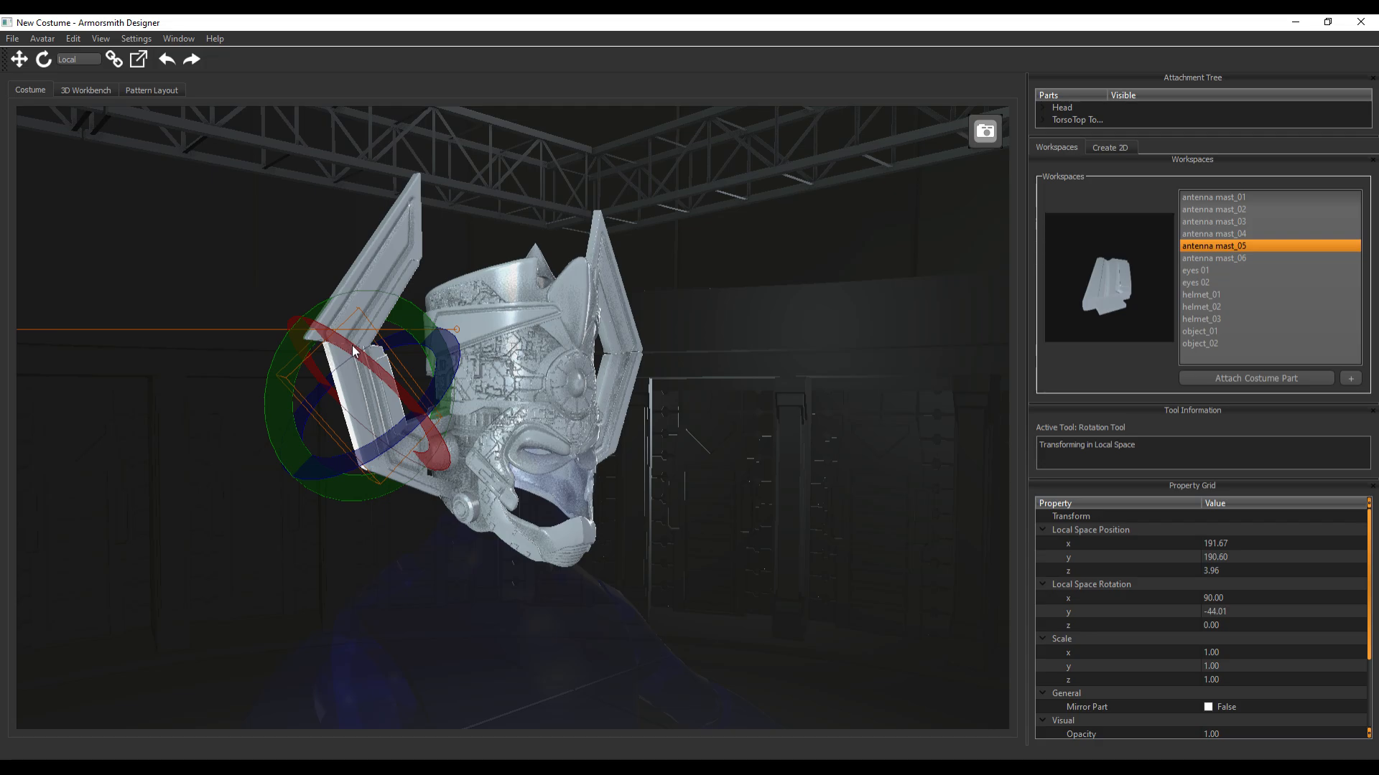
pyautogui.moveTo(354, 357); pyautogui.dragTo(332, 362)
pyautogui.moveTo(332, 361); pyautogui.dragTo(529, 402, button='middle')
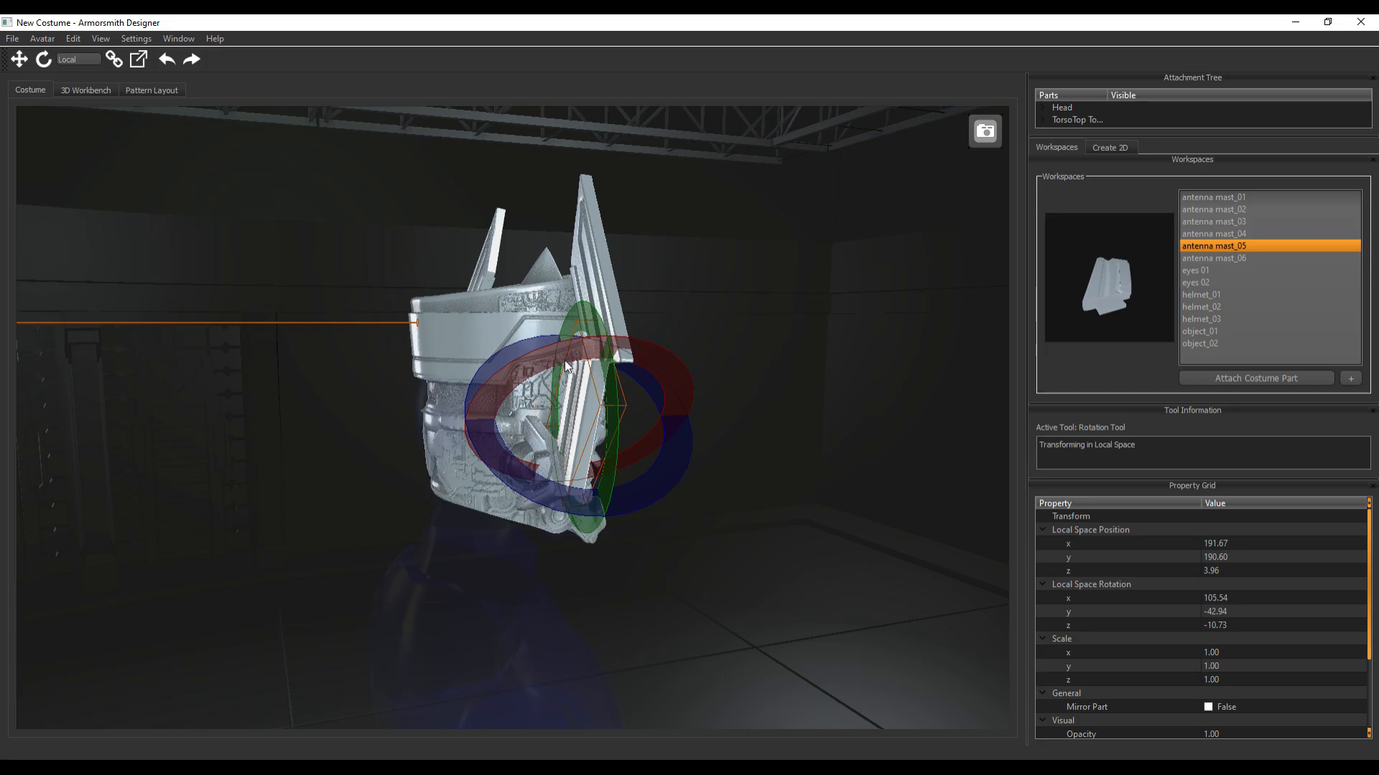
pyautogui.moveTo(564, 361); pyautogui.dragTo(554, 359)
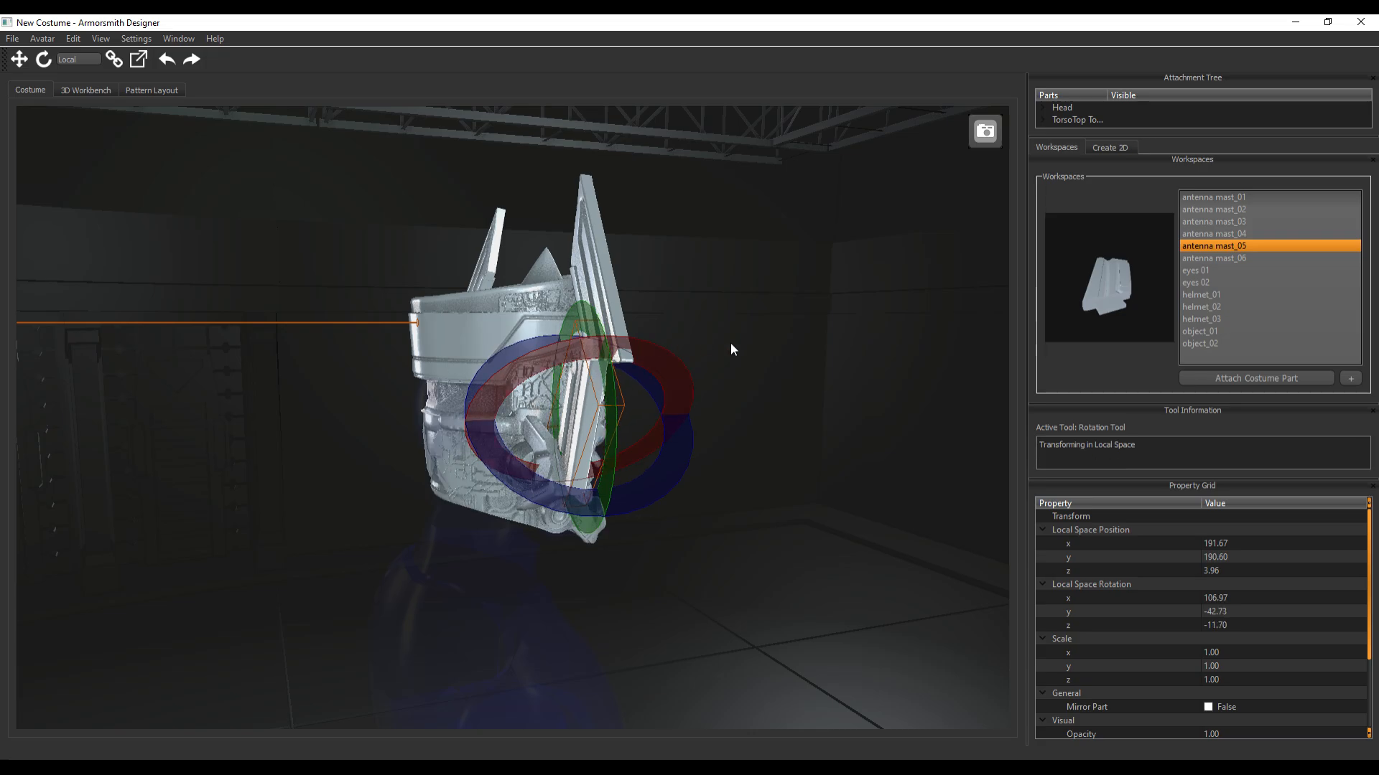
# Move antenna mast_06 onto antenna mast_05's upper end, at about X 169.5, Y 309.8, Z -10.9
pyautogui.click(605, 274)
pyautogui.press('w')
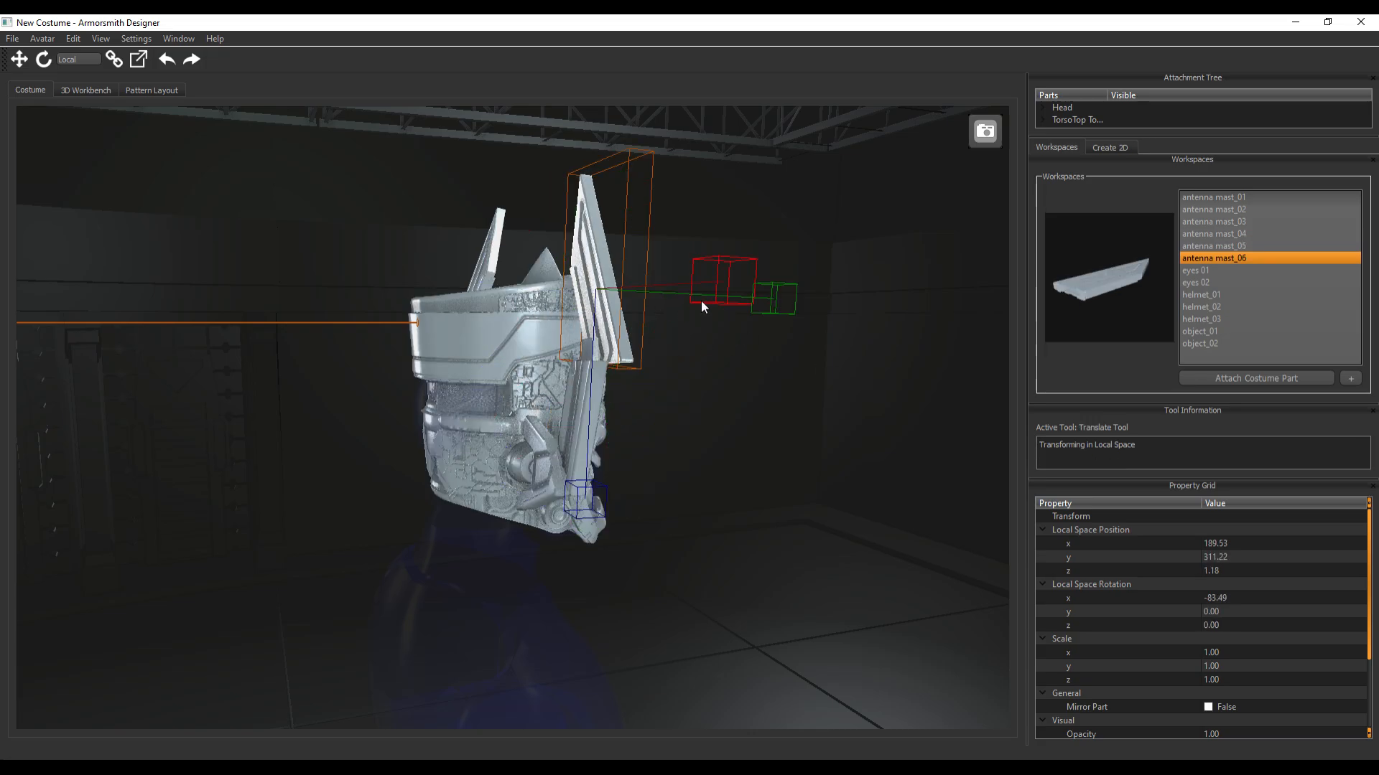
pyautogui.moveTo(784, 302)
pyautogui.mouseDown()
pyautogui.moveTo(736, 300)
pyautogui.moveTo(759, 306)
pyautogui.mouseUp()
pyautogui.moveTo(879, 414); pyautogui.dragTo(747, 502, button='middle')
pyautogui.moveTo(326, 502); pyautogui.dragTo(320, 506)
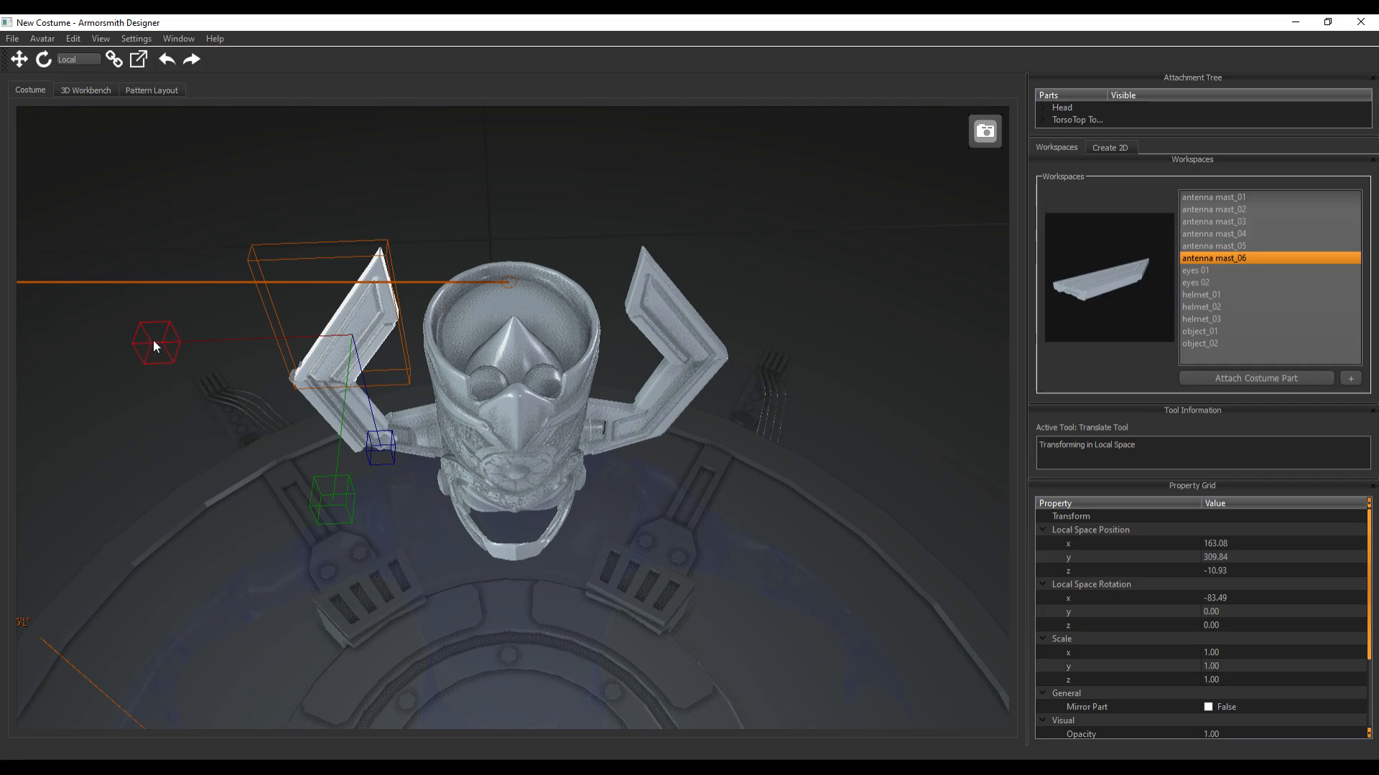
pyautogui.moveTo(153, 339); pyautogui.dragTo(147, 338)
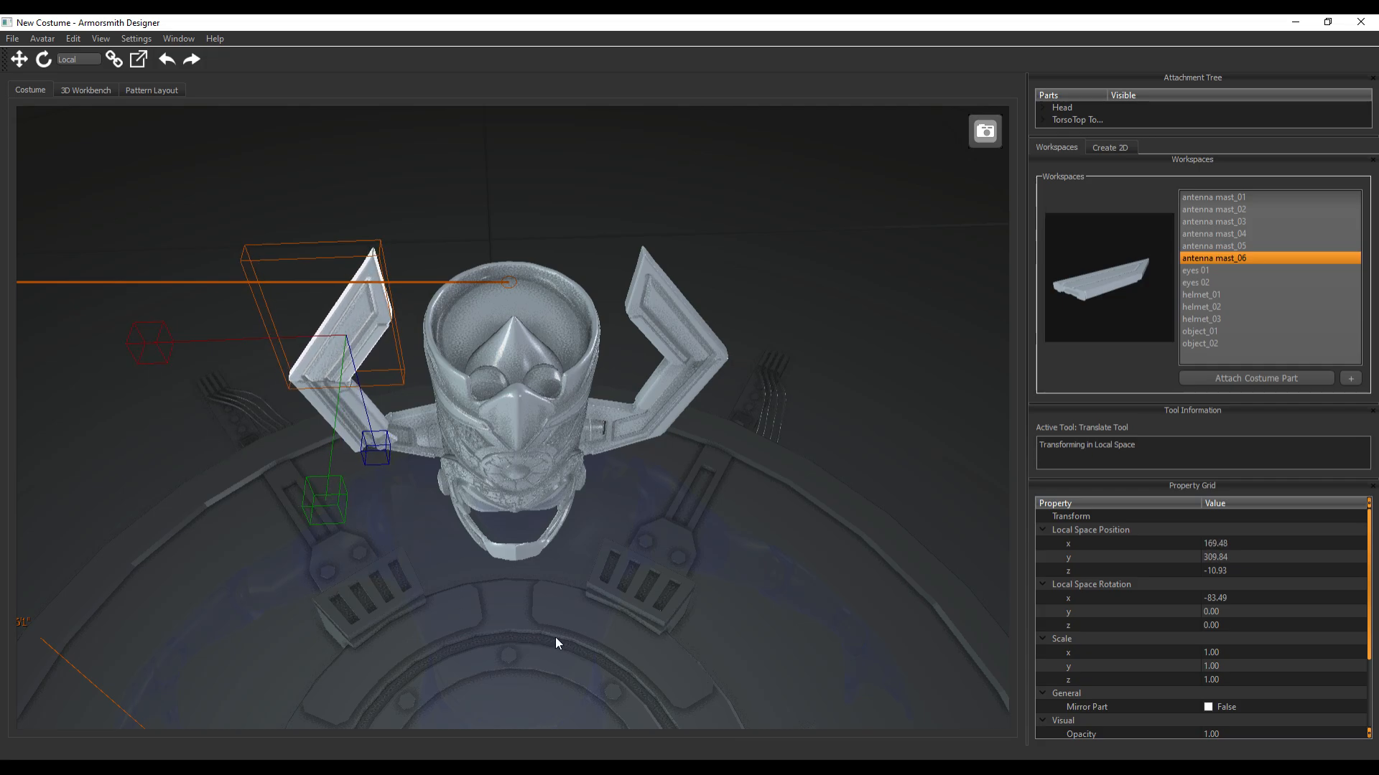
# Refine antenna mast_06's position to about X 167.8, Y 308.1, Z -21.9
pyautogui.click(333, 402)
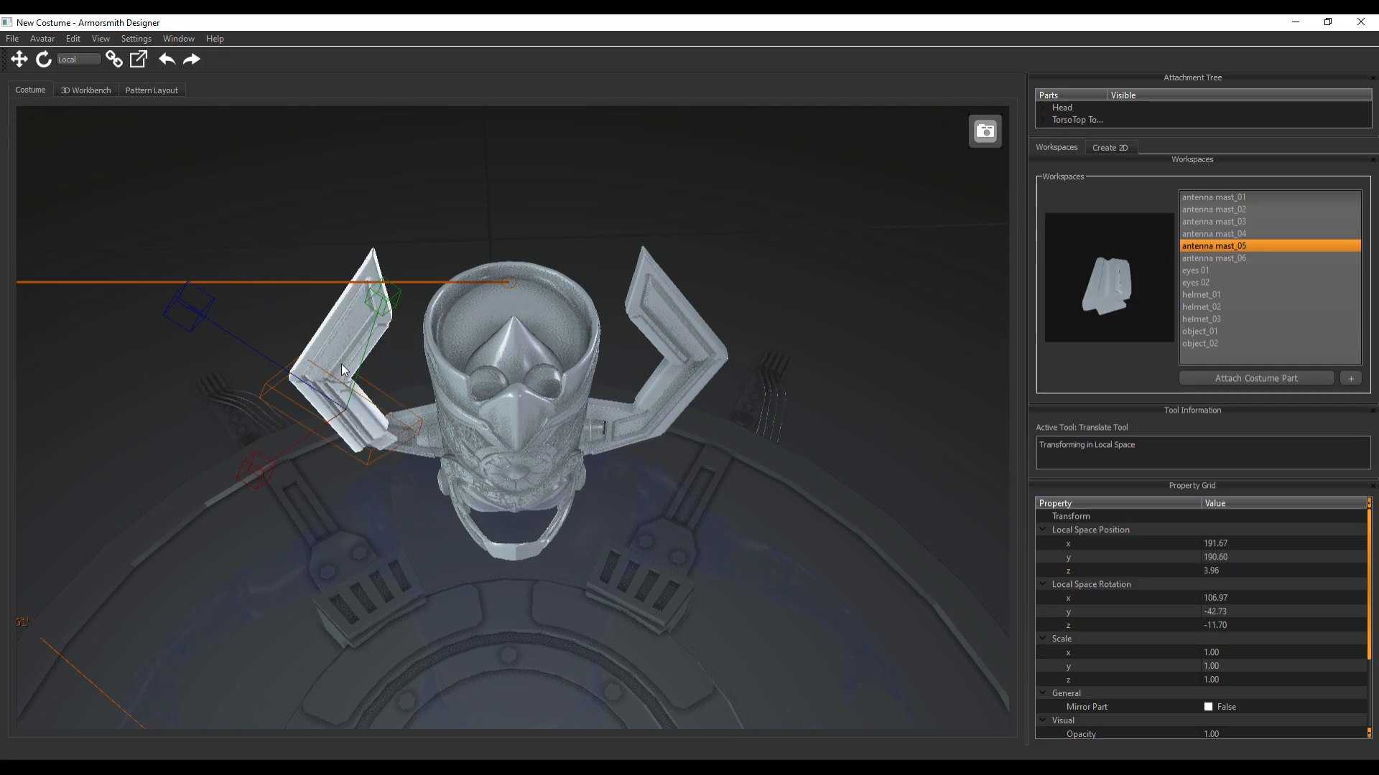
pyautogui.keyDown('shift'); pyautogui.click(343, 364); pyautogui.keyUp('shift')
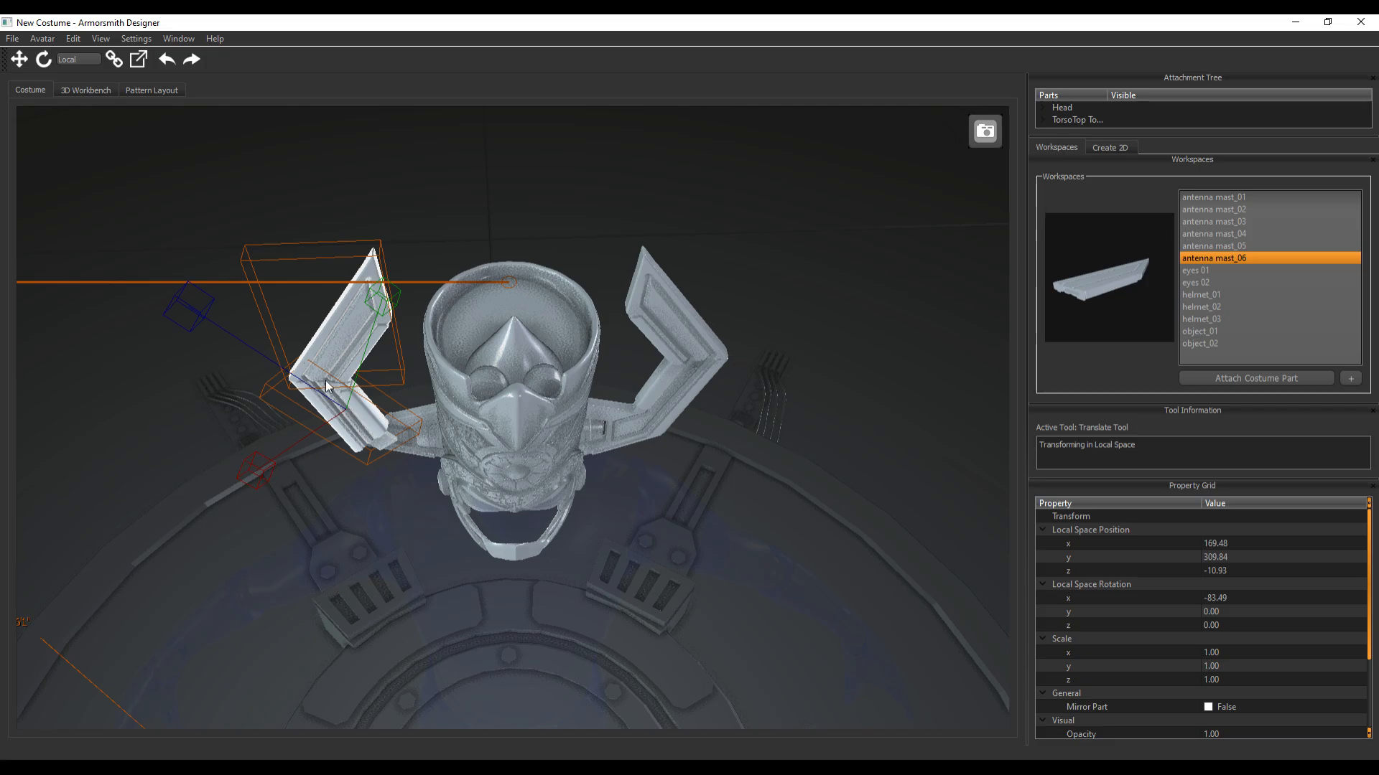
pyautogui.moveTo(364, 562); pyautogui.dragTo(421, 553, button='middle')
pyautogui.moveTo(373, 545); pyautogui.dragTo(363, 544)
# Tilt antenna mast_03 on the opposite side to about -77.4 degrees in local X and shift it slightly toward the back of the helmet
pyautogui.moveTo(855, 436); pyautogui.dragTo(631, 492, button='middle')
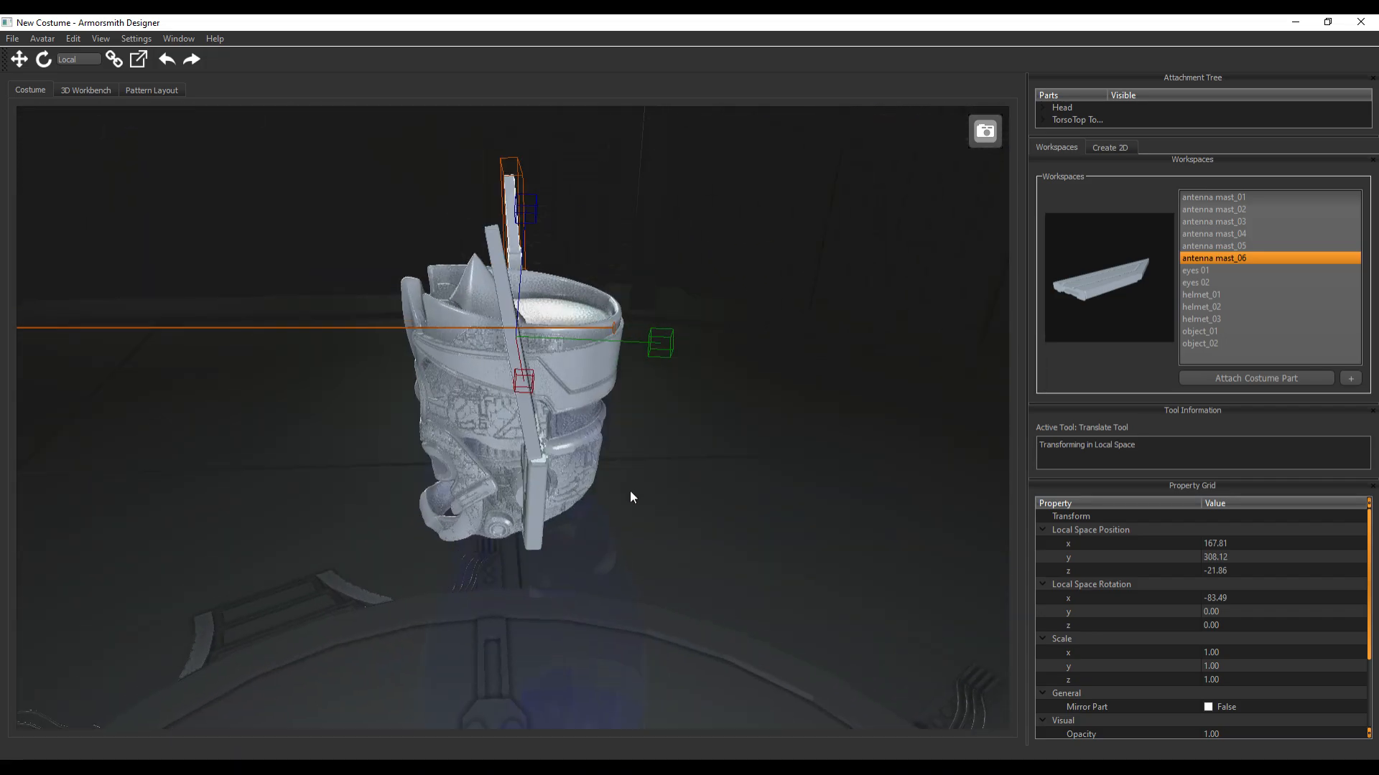
pyautogui.click(527, 425)
pyautogui.press('e')
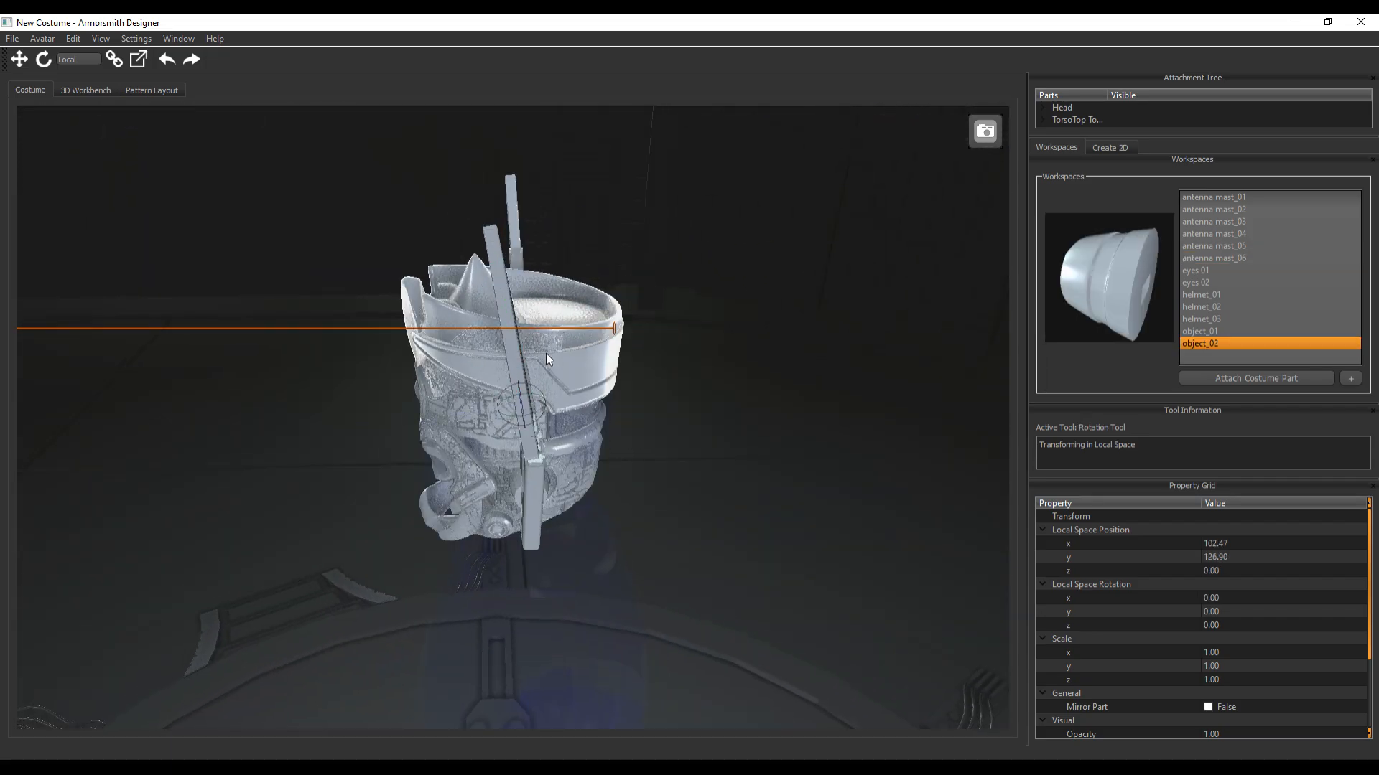
pyautogui.moveTo(643, 506); pyautogui.dragTo(671, 410, button='middle')
pyautogui.click(657, 362)
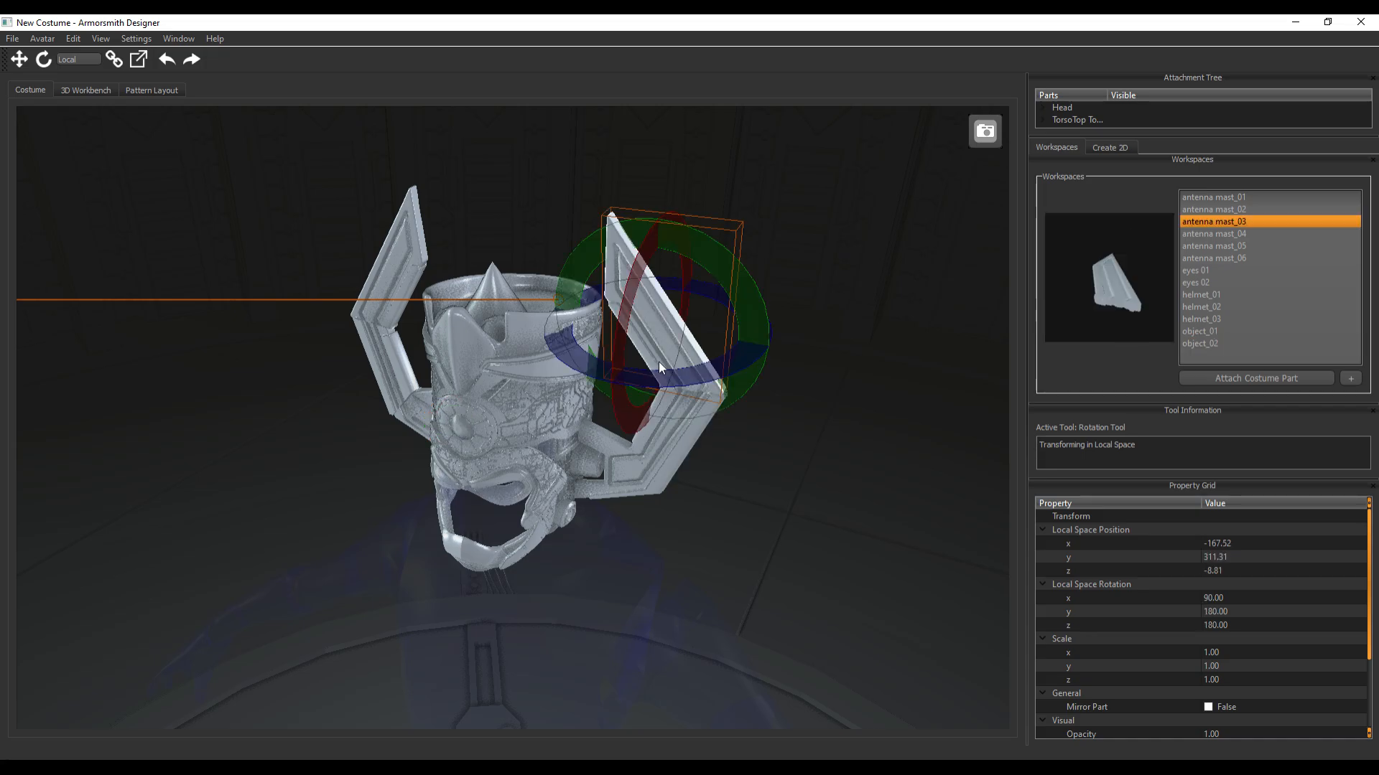
pyautogui.moveTo(910, 491); pyautogui.dragTo(711, 358, button='middle')
pyautogui.moveTo(610, 284); pyautogui.dragTo(628, 291)
pyautogui.press('w')
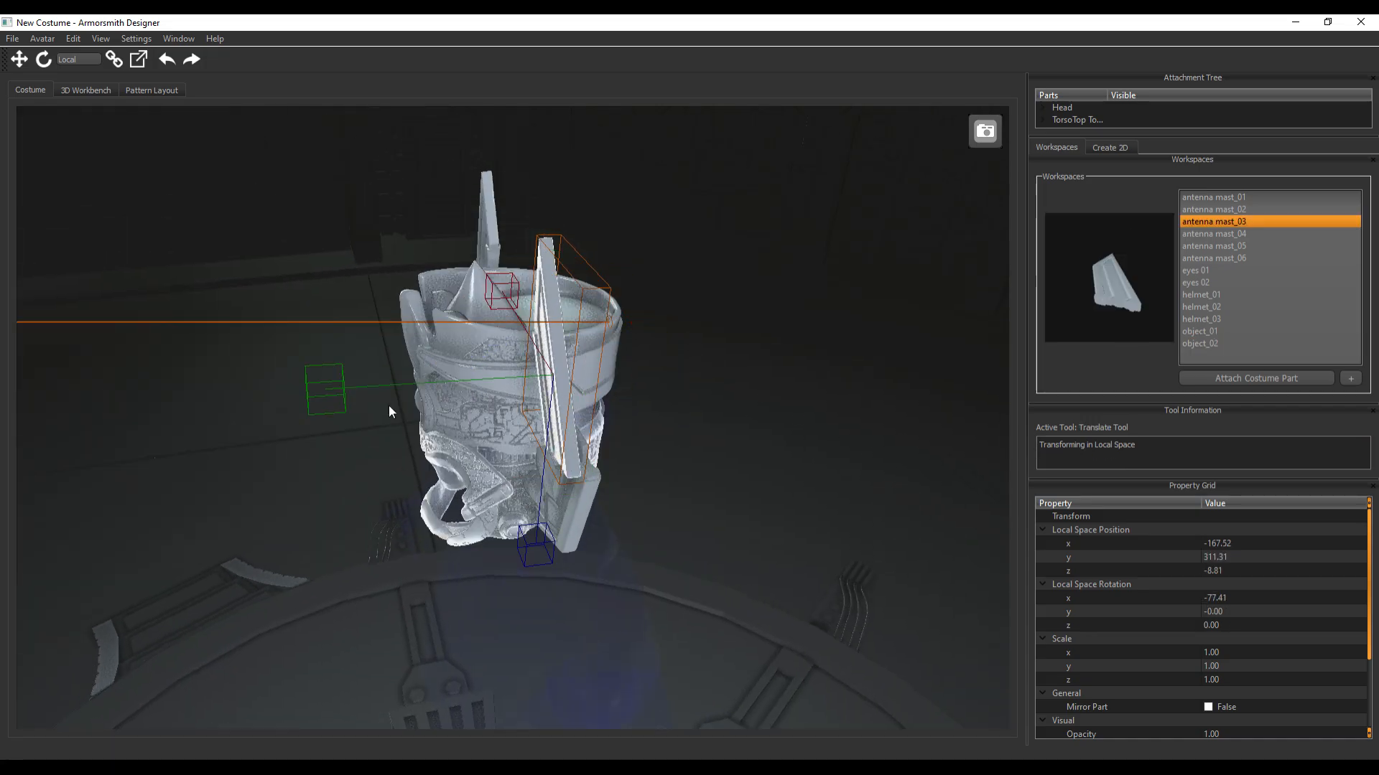
pyautogui.moveTo(343, 395); pyautogui.dragTo(364, 397)
# Display the avatar as opaque beneath the finished helmet and select the antenna mast_02 workspace
pyautogui.moveTo(657, 579); pyautogui.dragTo(792, 530, button='middle')
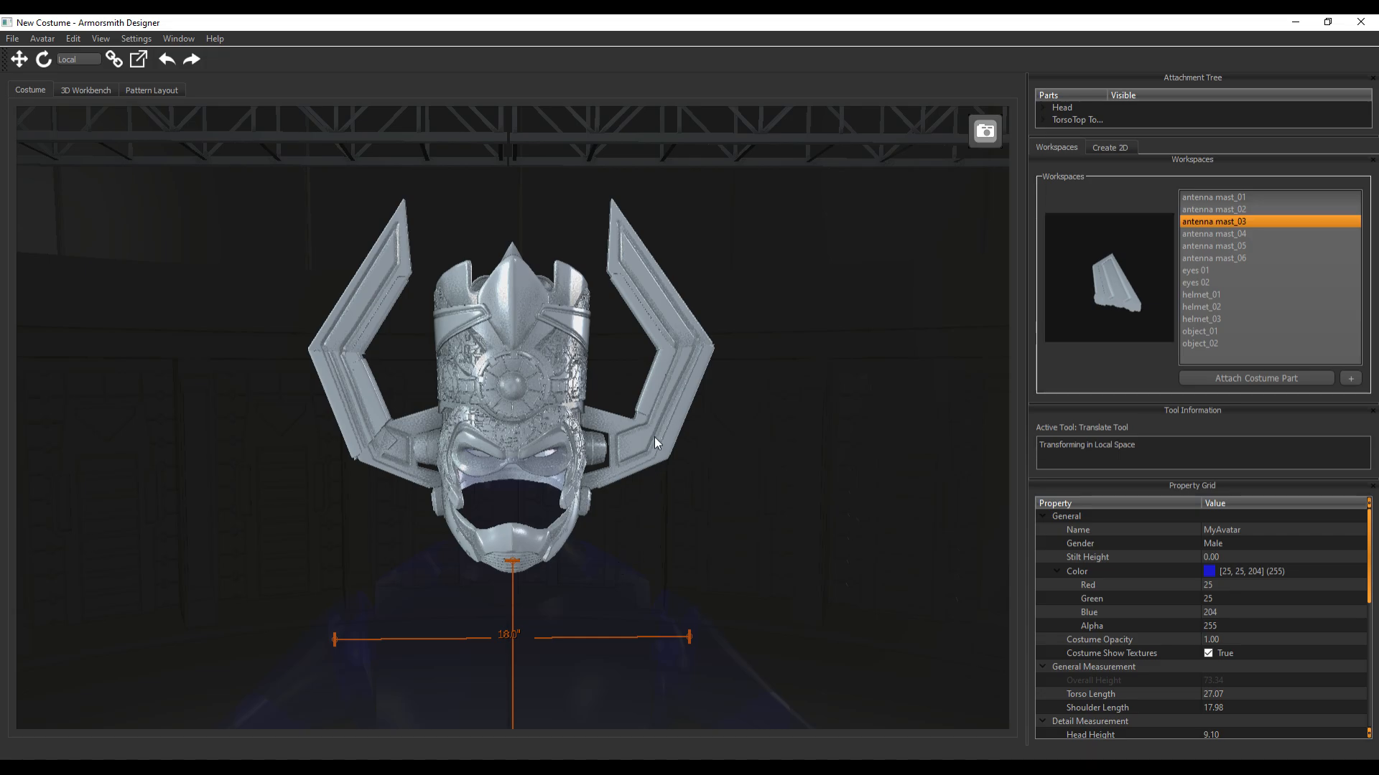
pyautogui.press('t')
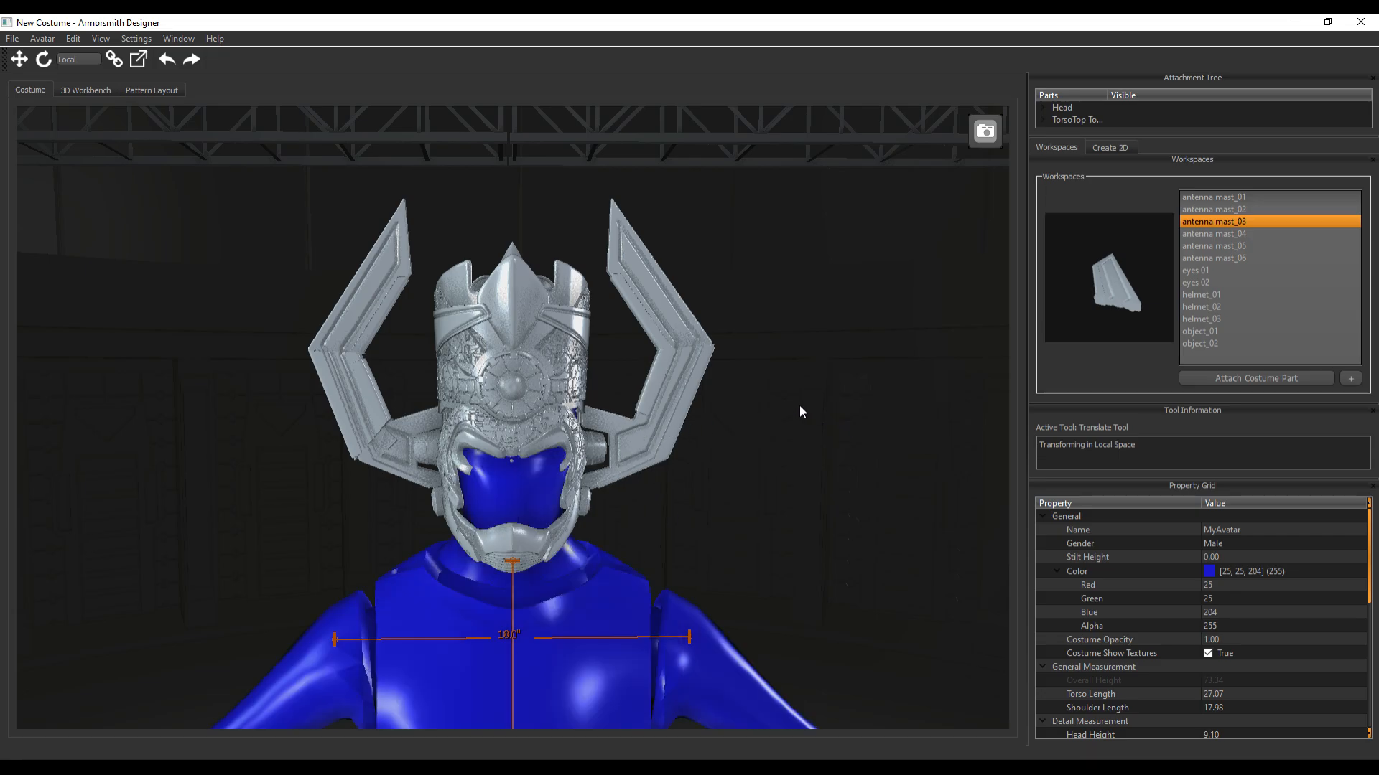
pyautogui.click(641, 435)
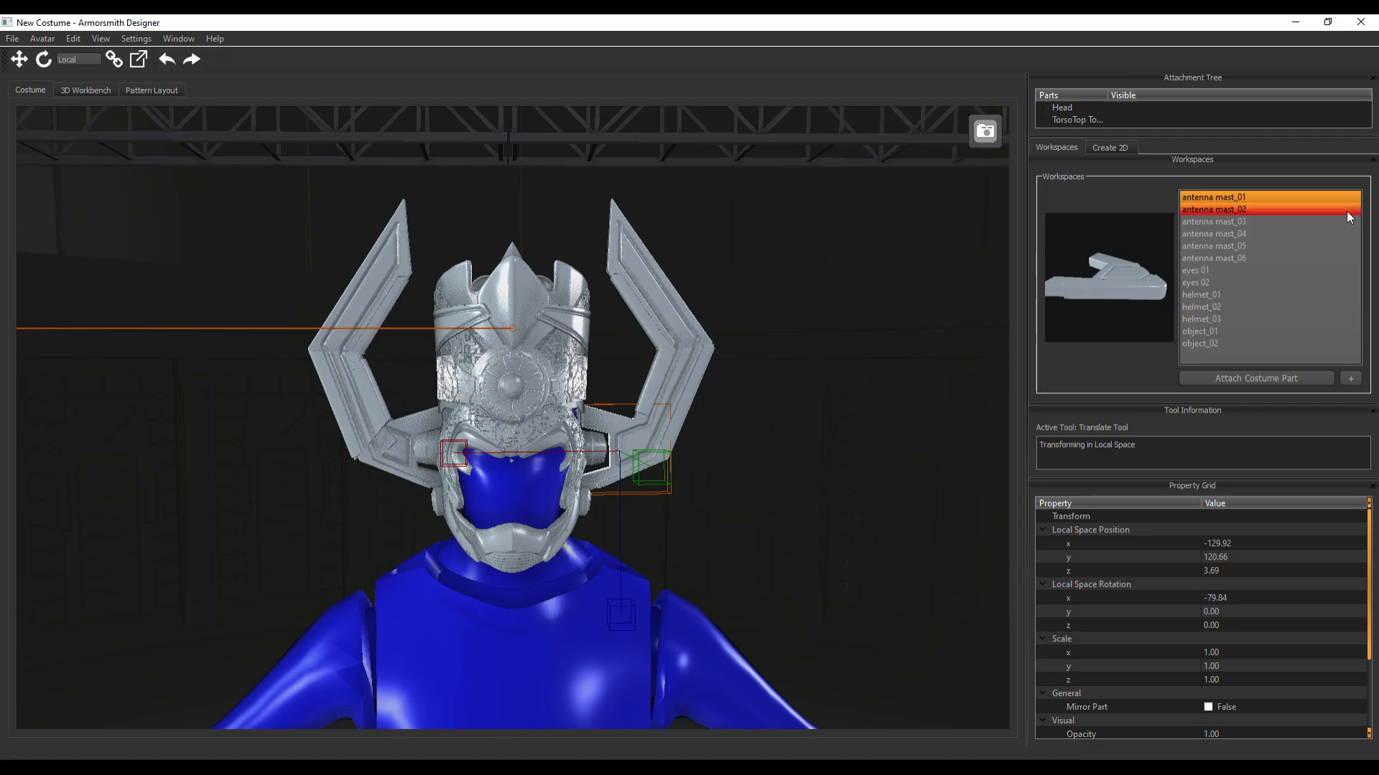
pyautogui.click(1232, 209)
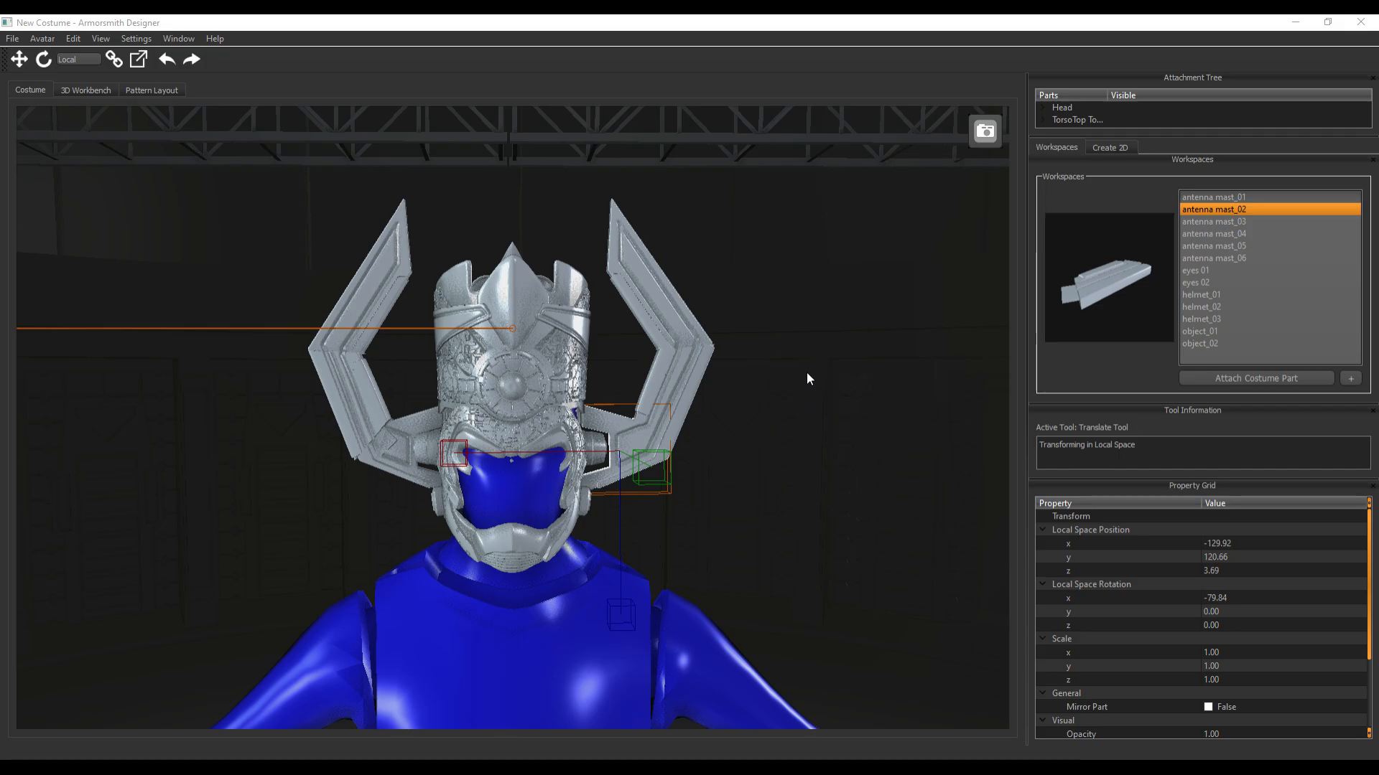